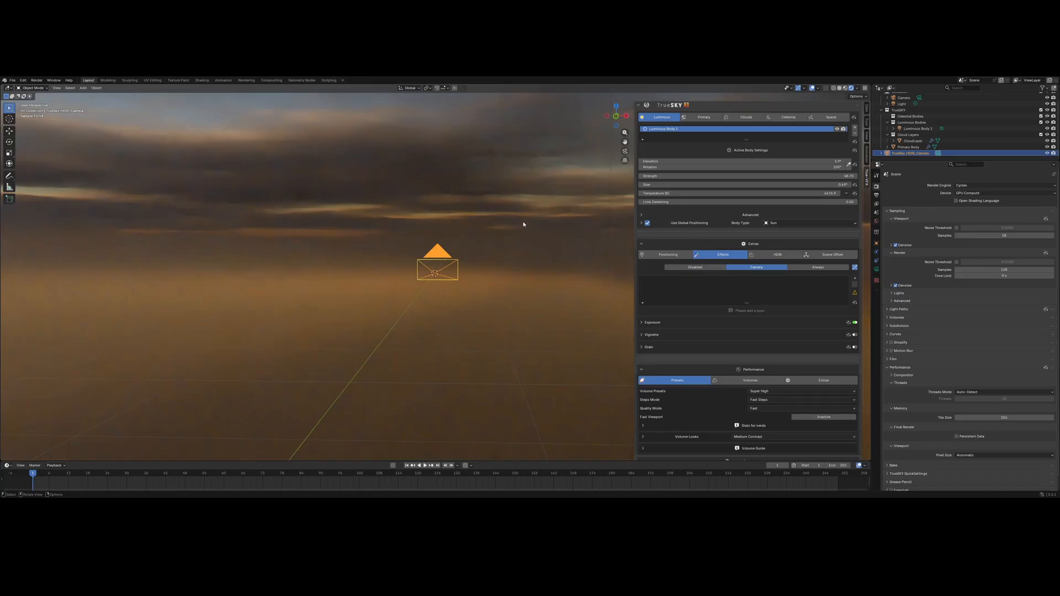
- Examine the sunset sky and the luminous body settings, and display the HDRI options
mouse_move(523, 224)
middle_down()
mouse_move(471, 218)
mouse_move(525, 218)
middle_up()
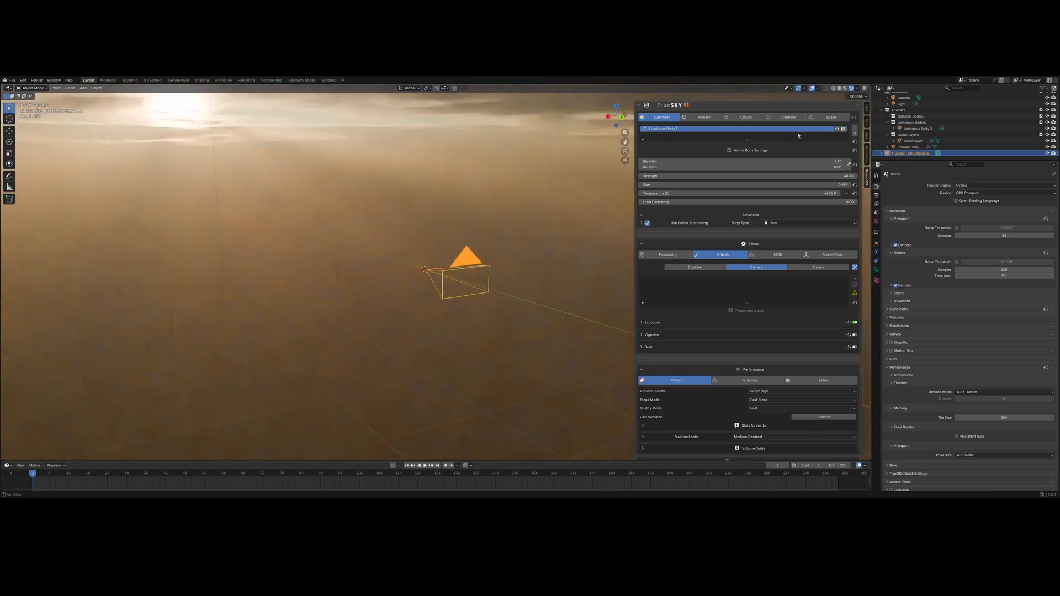
scroll(821, 216, down, 1)
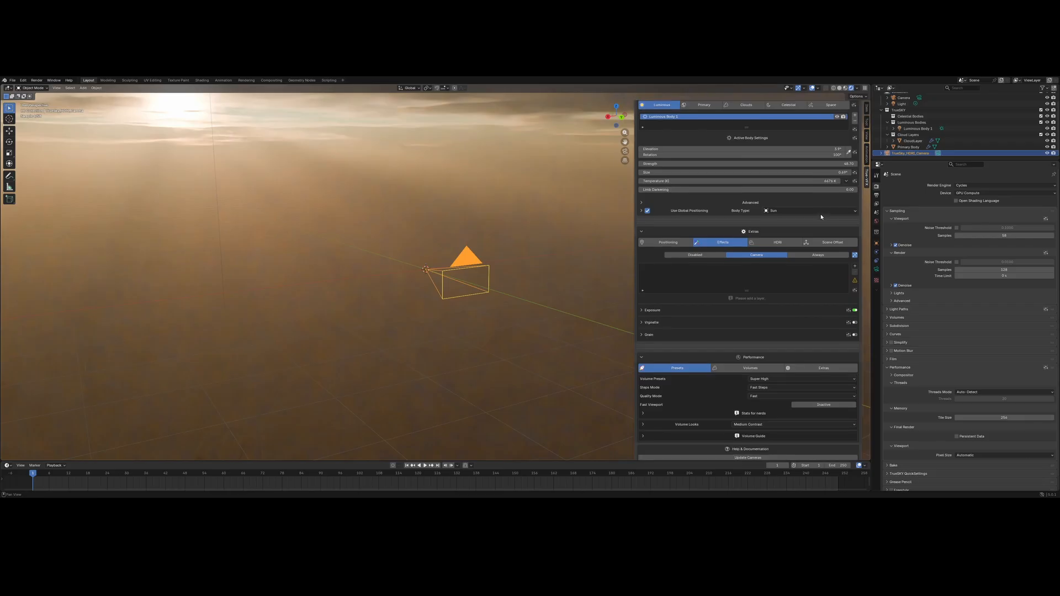
scroll(820, 214, up, 1)
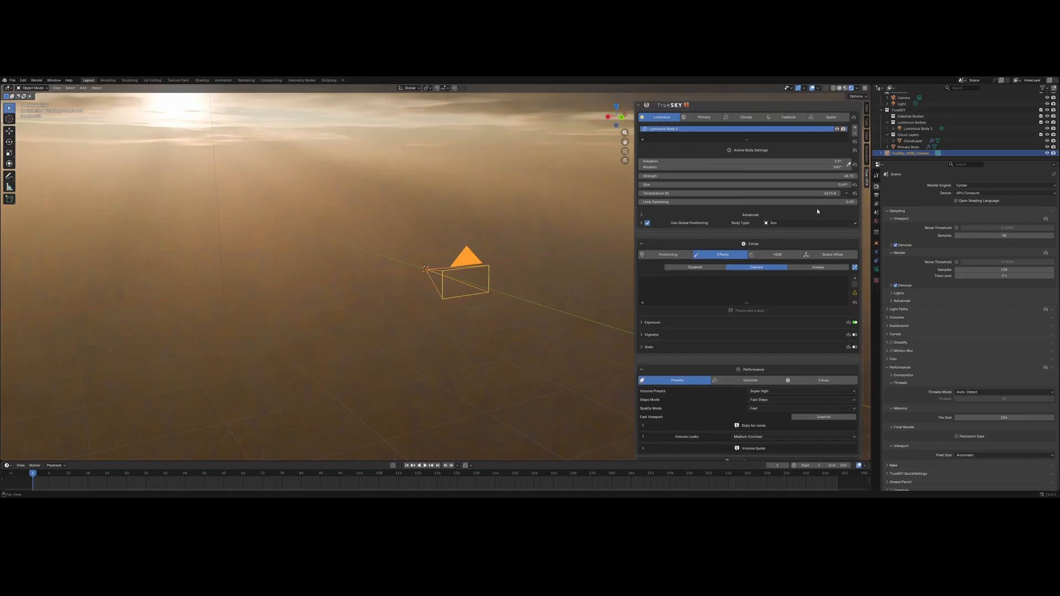
click(780, 256)
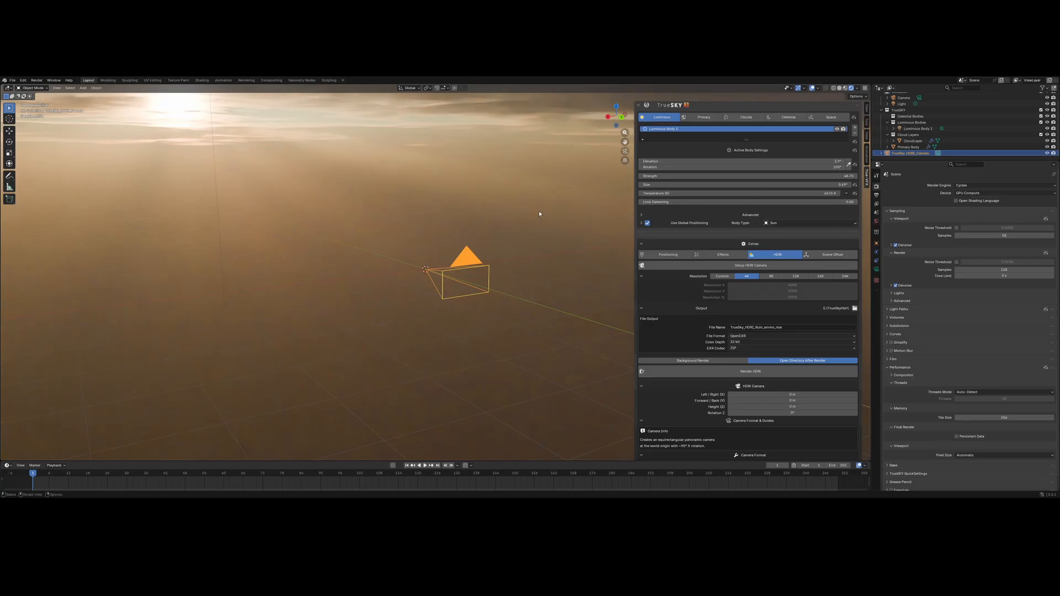
middle_drag(540, 214, 535, 211)
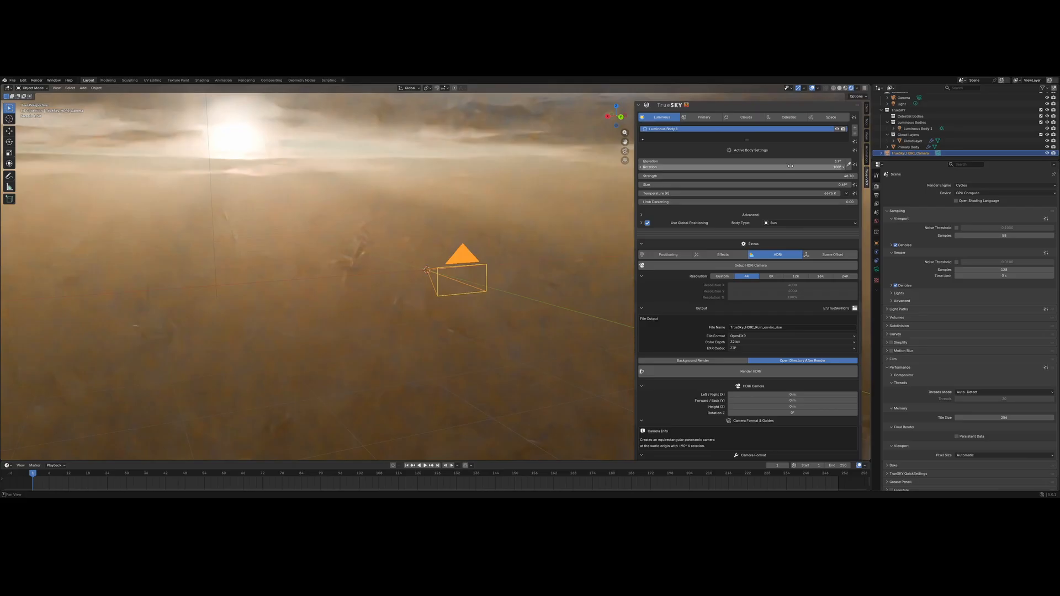
- Try a higher elevation and a larger size for the luminous body, undoing each change
drag(790, 161, 849, 162)
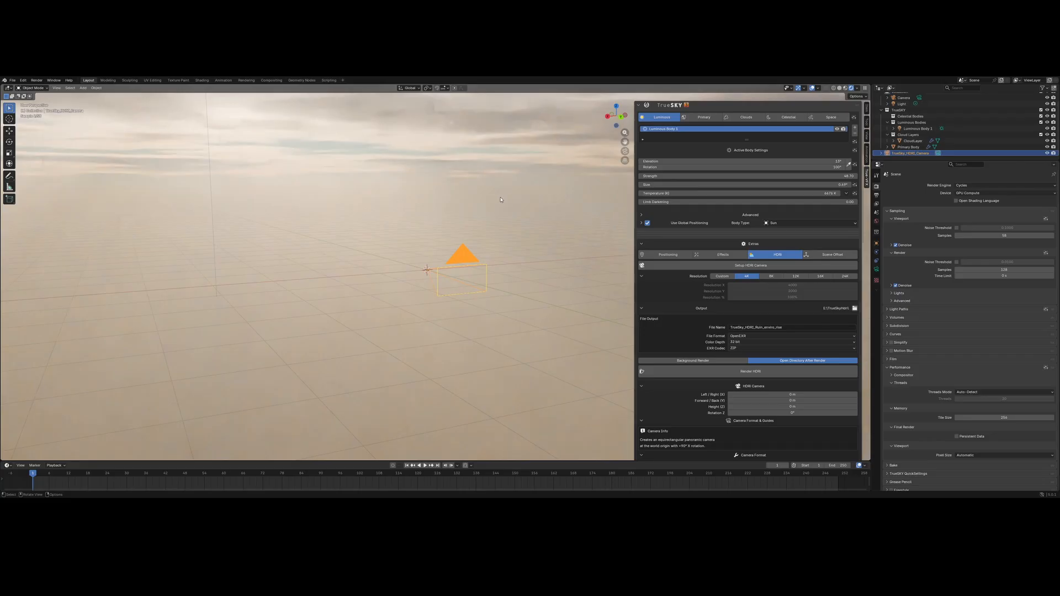
key(ctrl+z)
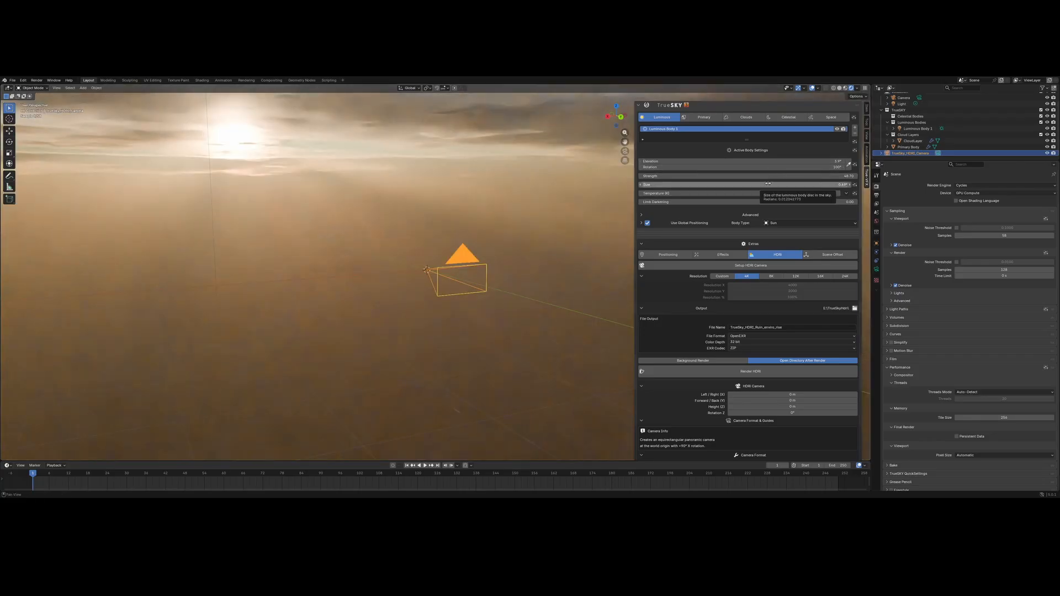
drag(767, 183, 806, 184)
key(ctrl+z)
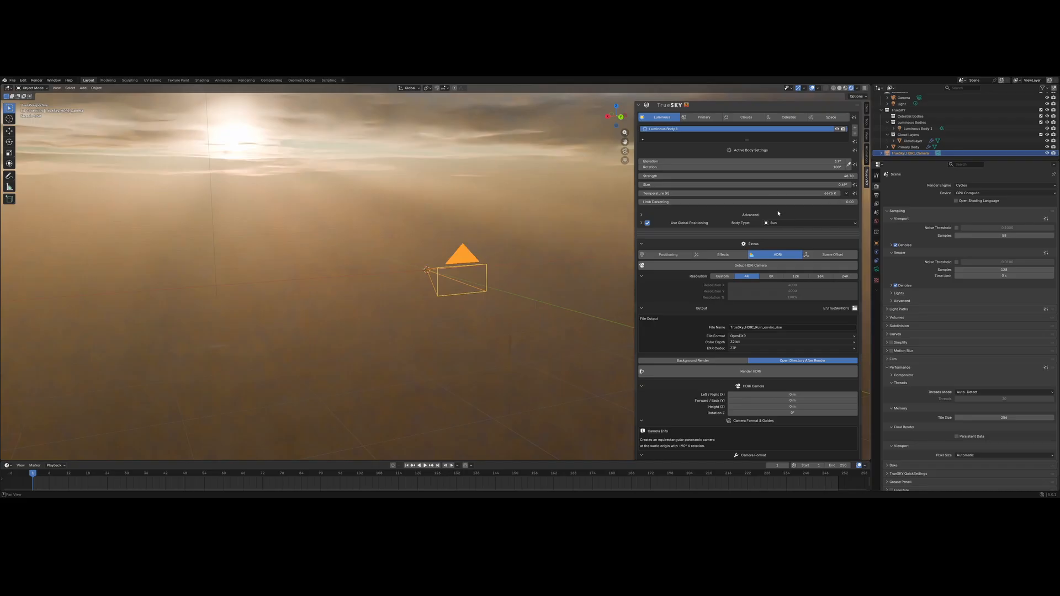
click(785, 224)
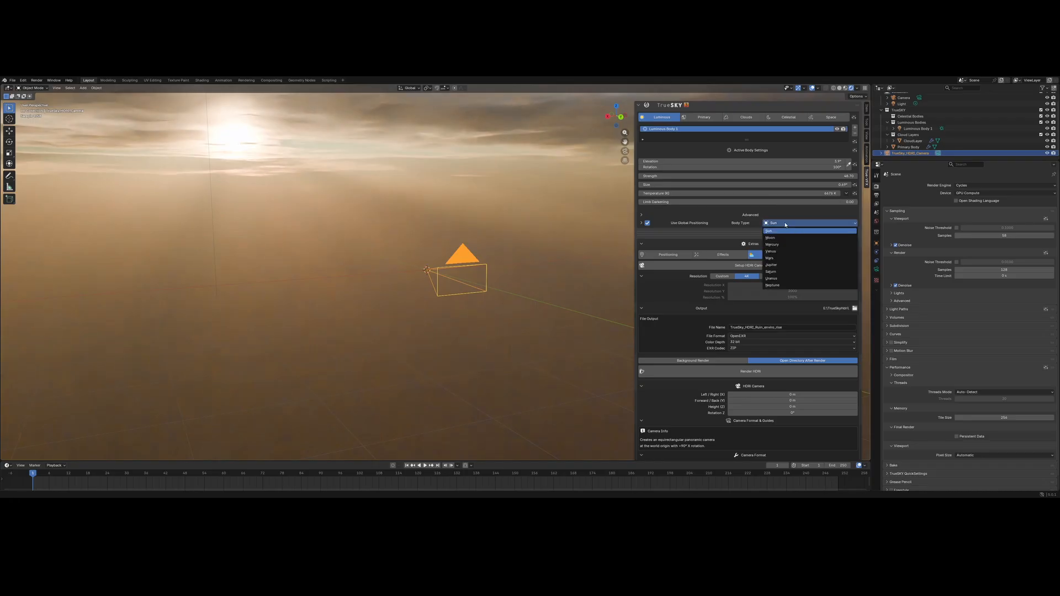
click(785, 224)
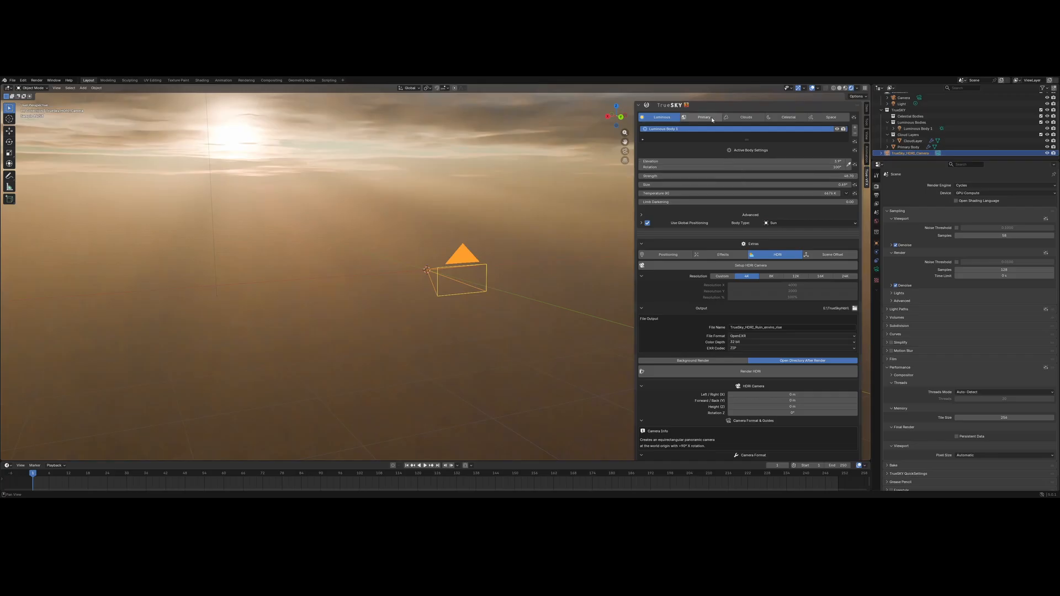
- Examine the cloud layer settings, the camera effects and the per-volume performance options
click(745, 117)
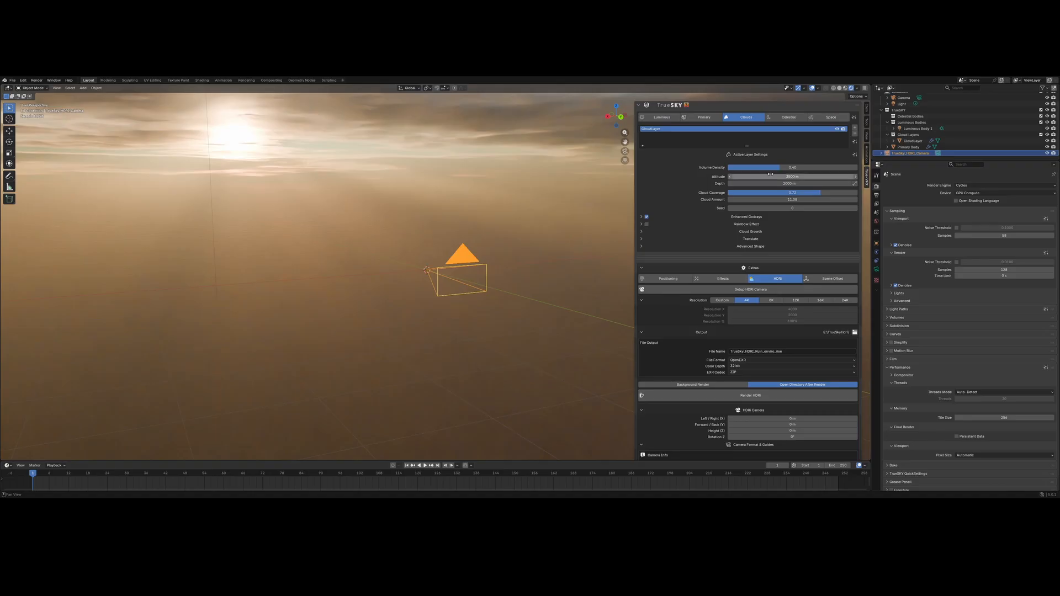
scroll(775, 181, down, 3)
scroll(771, 181, up, 3)
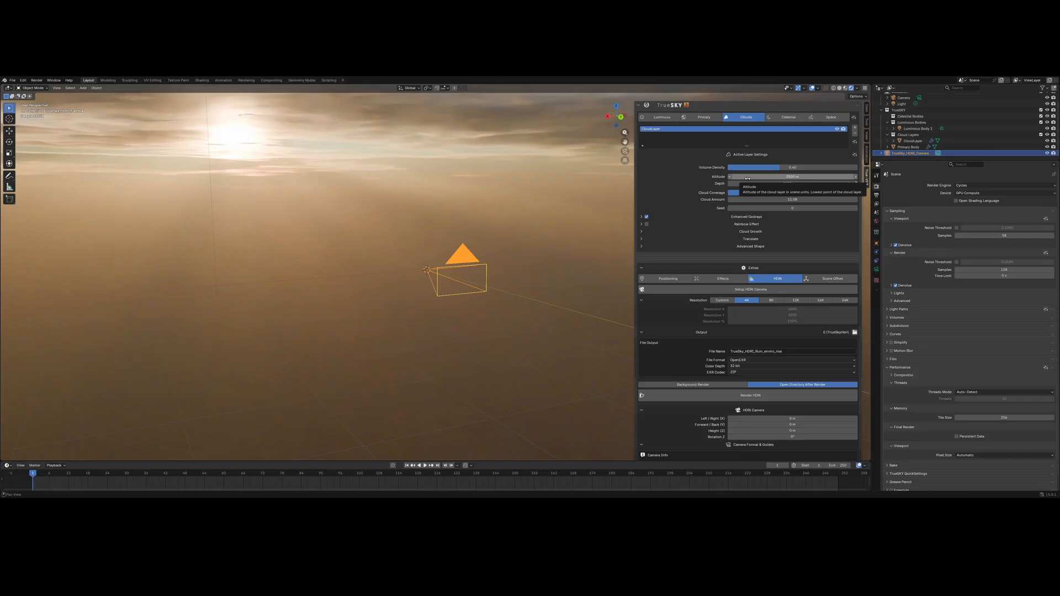
scroll(747, 179, down, 5)
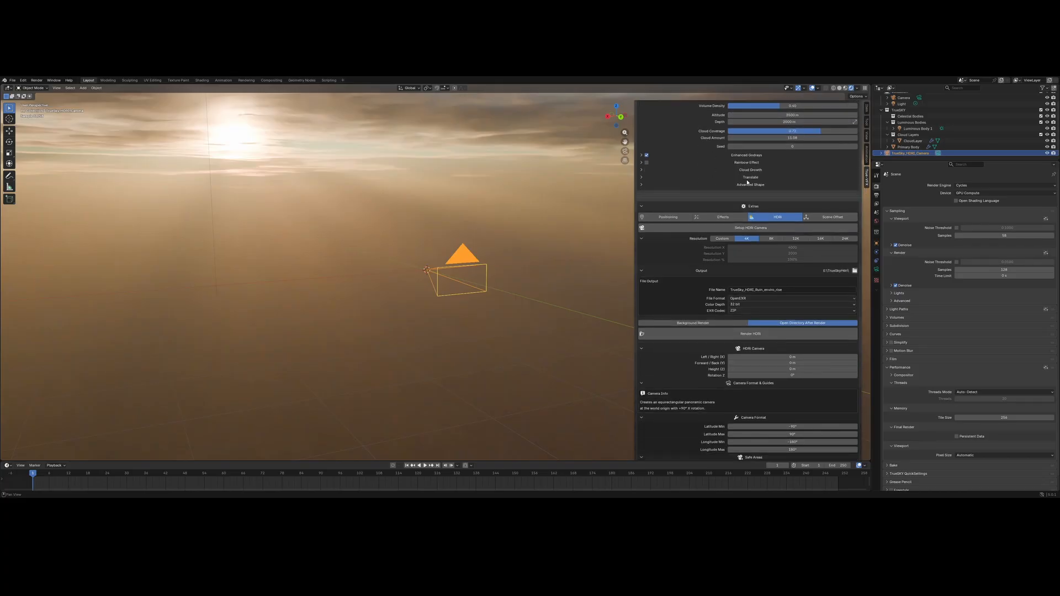
scroll(826, 214, up, 3)
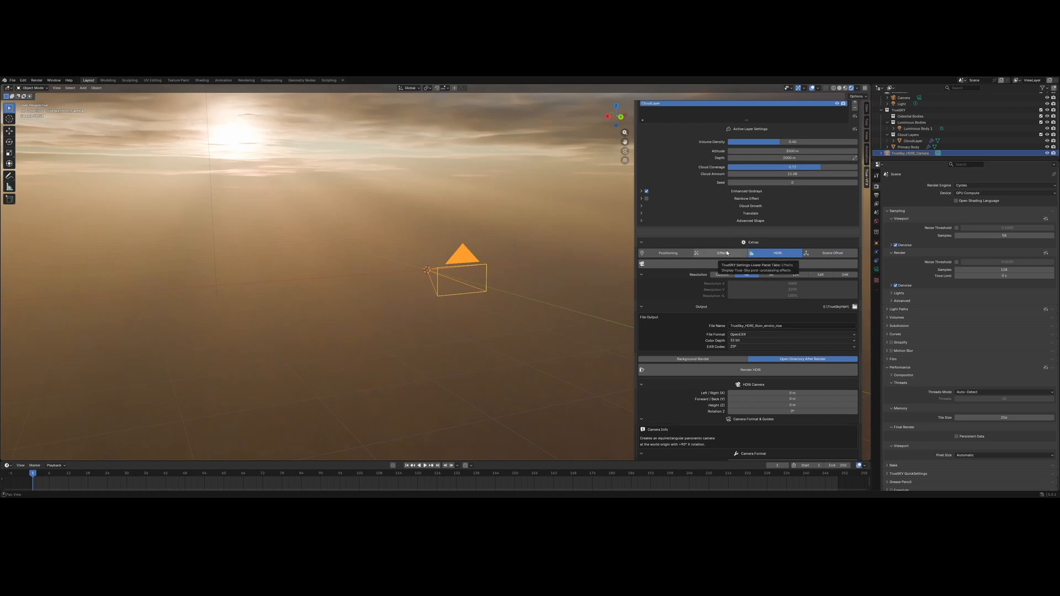
click(728, 253)
scroll(728, 253, down, 5)
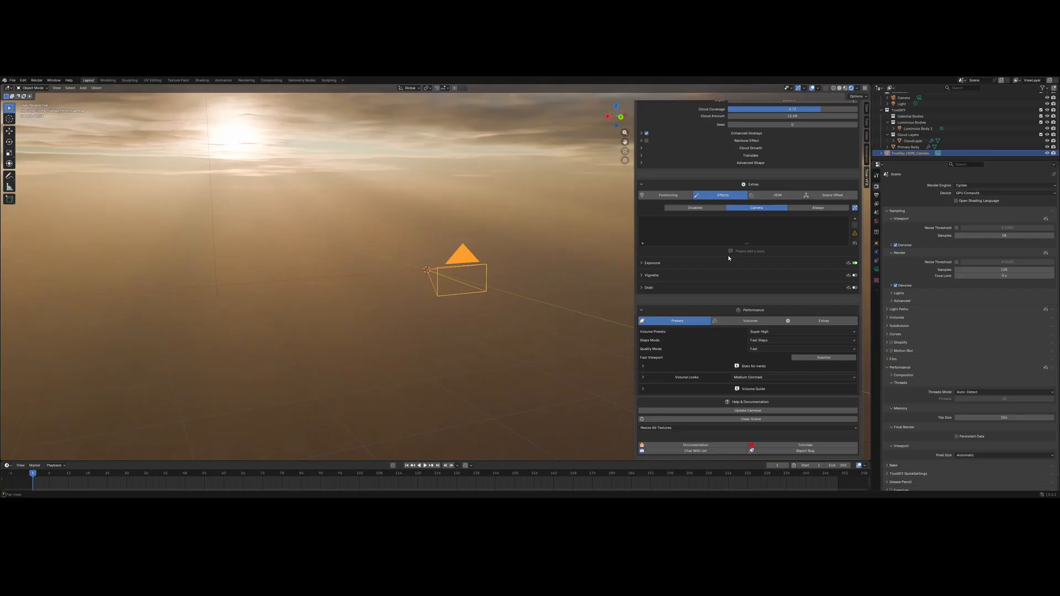
click(741, 321)
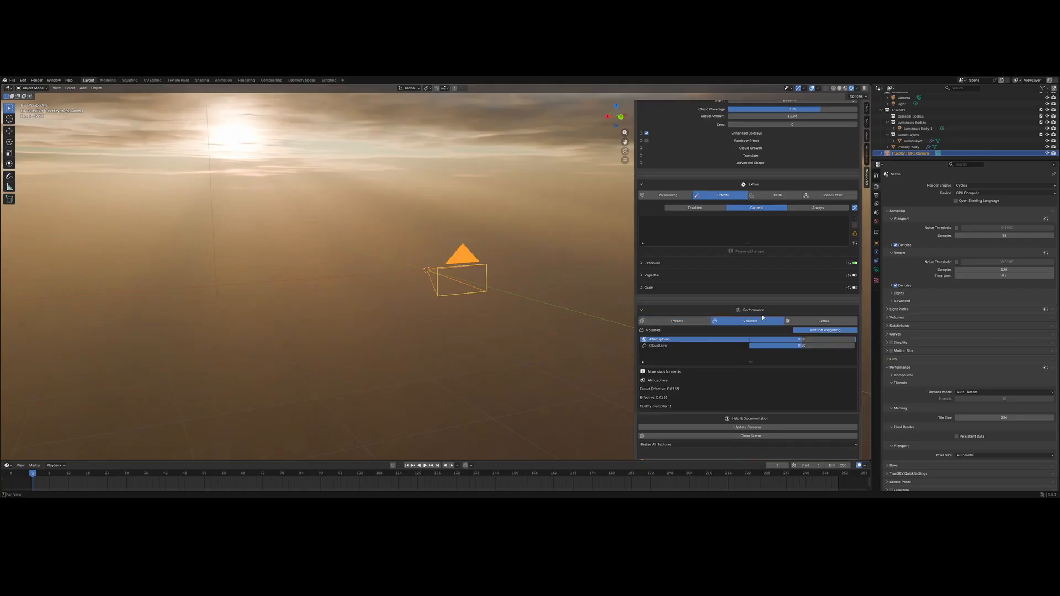
- Review the HDRI output and camera format options, and set up the HDRI camera
click(765, 198)
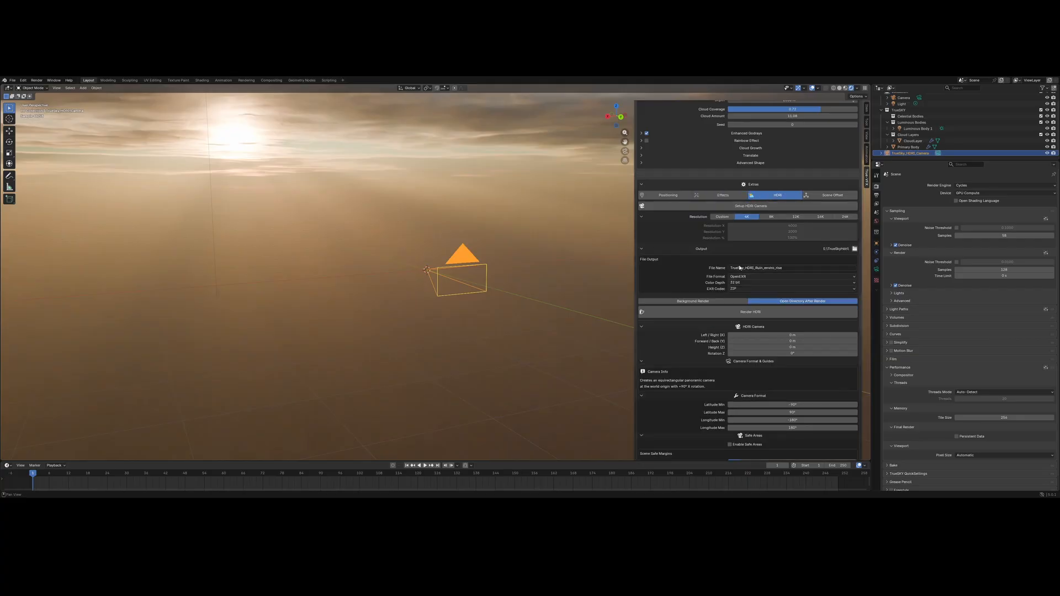
scroll(740, 268, down, 7)
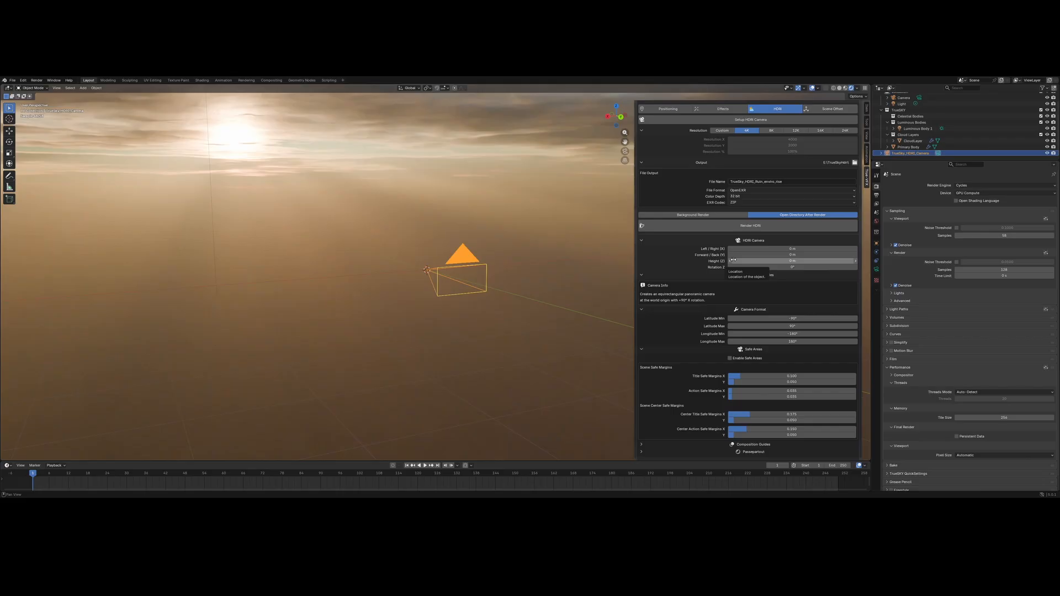
scroll(734, 260, up, 4)
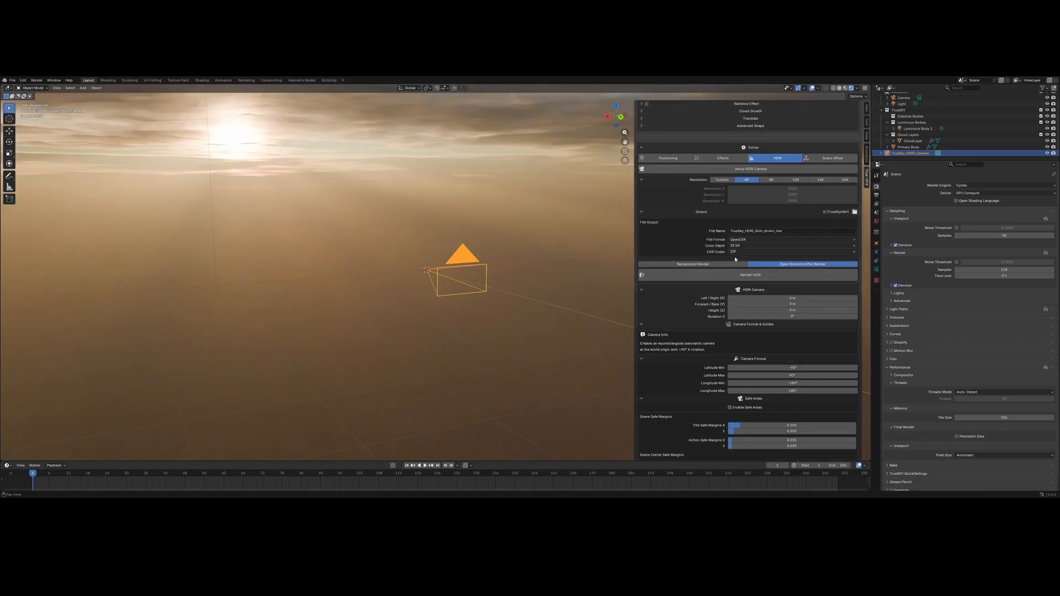
scroll(735, 259, up, 2)
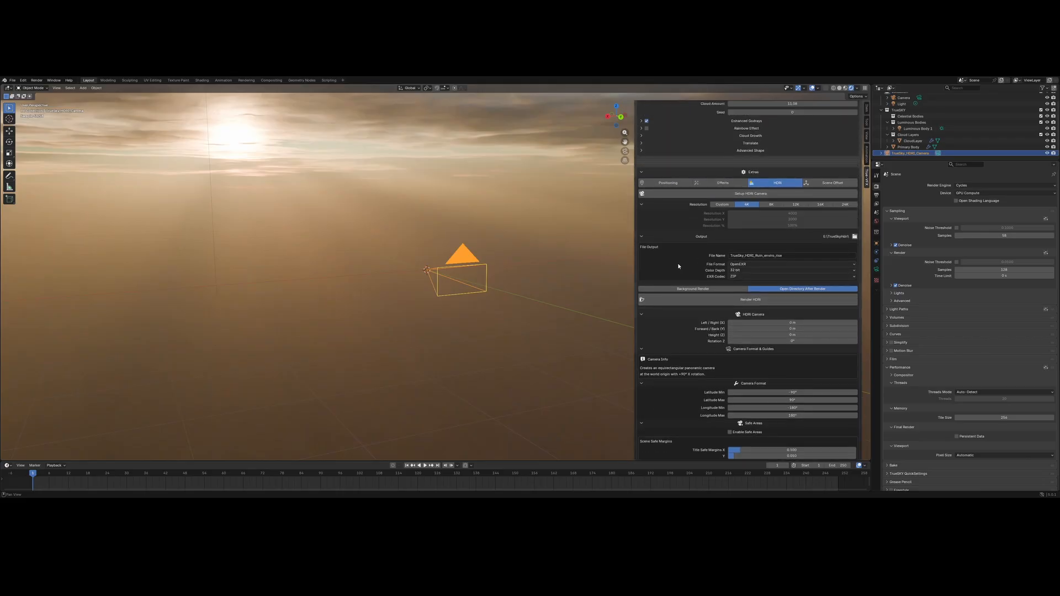
click(751, 194)
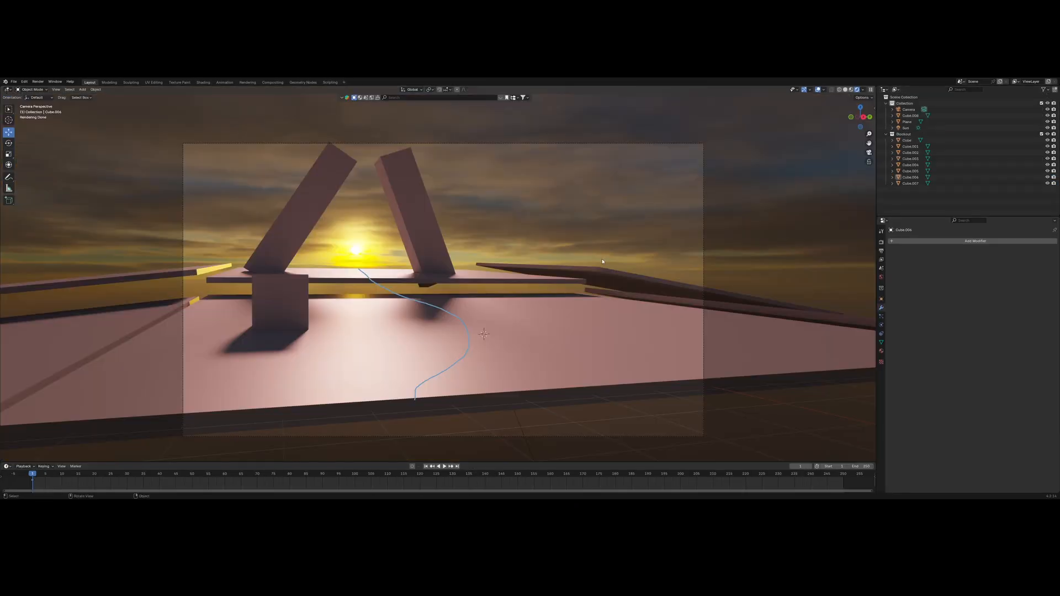
- Add a plane on the central ground slab of the blockout scene and raise it slightly
middle_drag(535, 261, 483, 293)
key(shift+a)
click(553, 275)
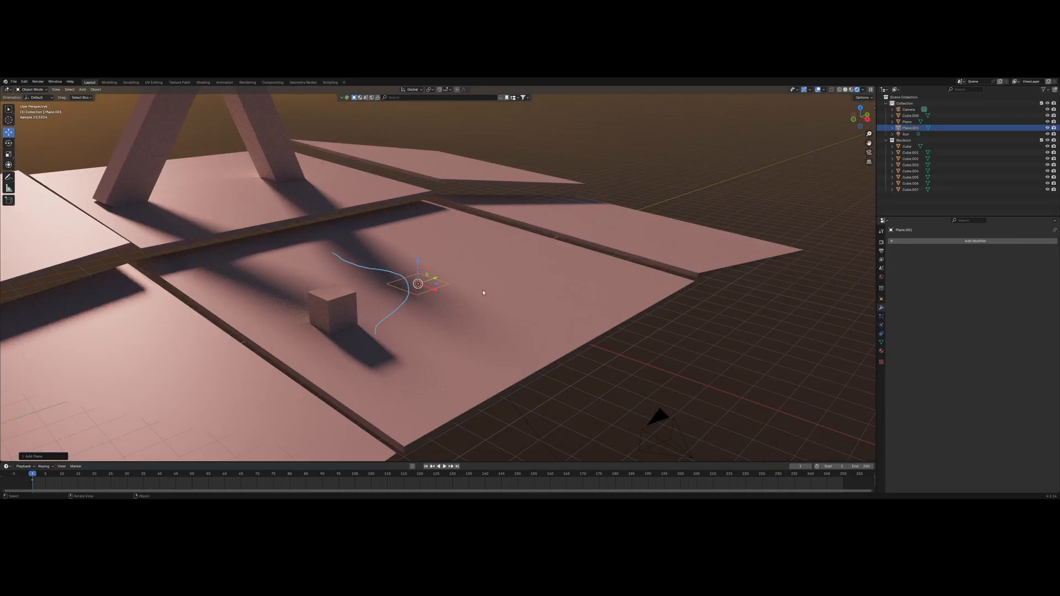
drag(421, 271, 422, 257)
- Stretch the new plane's front edge along the X axis to the outer end of the central slab
key(Tab)
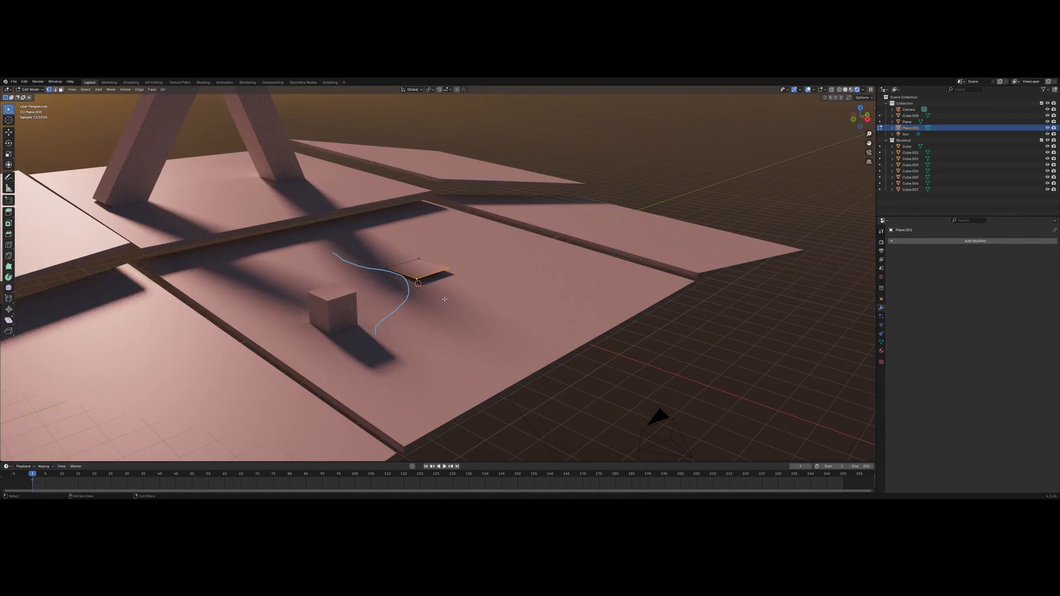
middle_drag(445, 300, 452, 300)
scroll(452, 300, up, 1)
key(g)
key(y)
key(x)
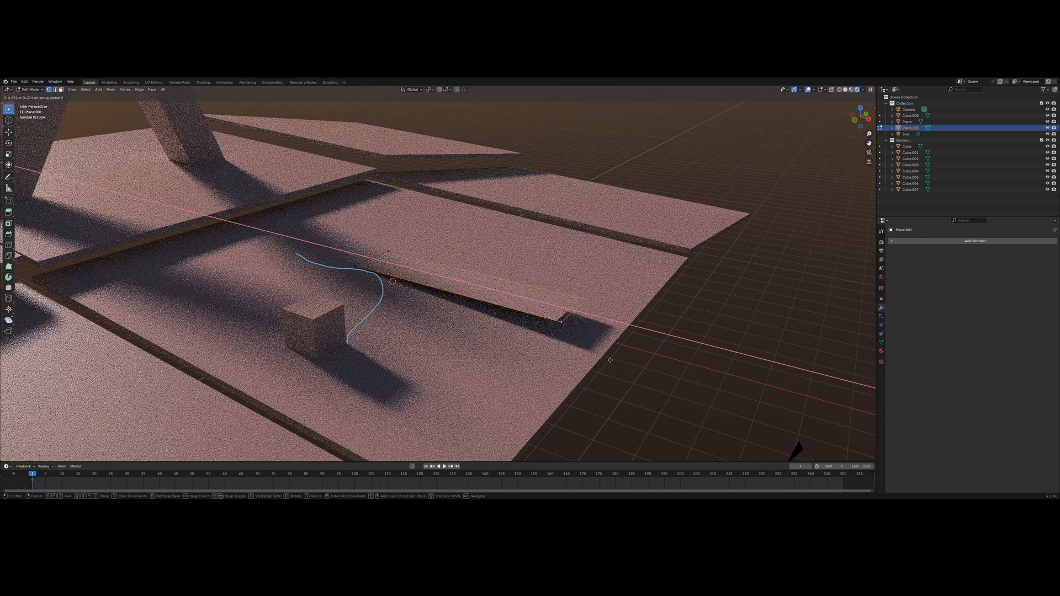
click(639, 367)
- Lower the plane's front edge to the slab surface and fine-tune its position along X
key(g)
key(z)
click(583, 359)
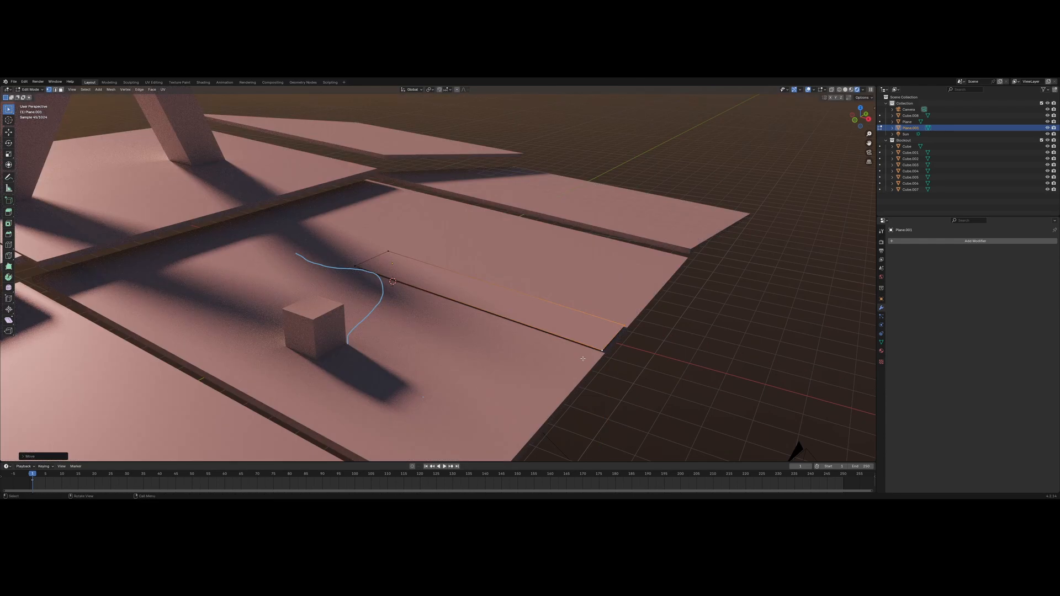
key(g)
key(x)
click(588, 359)
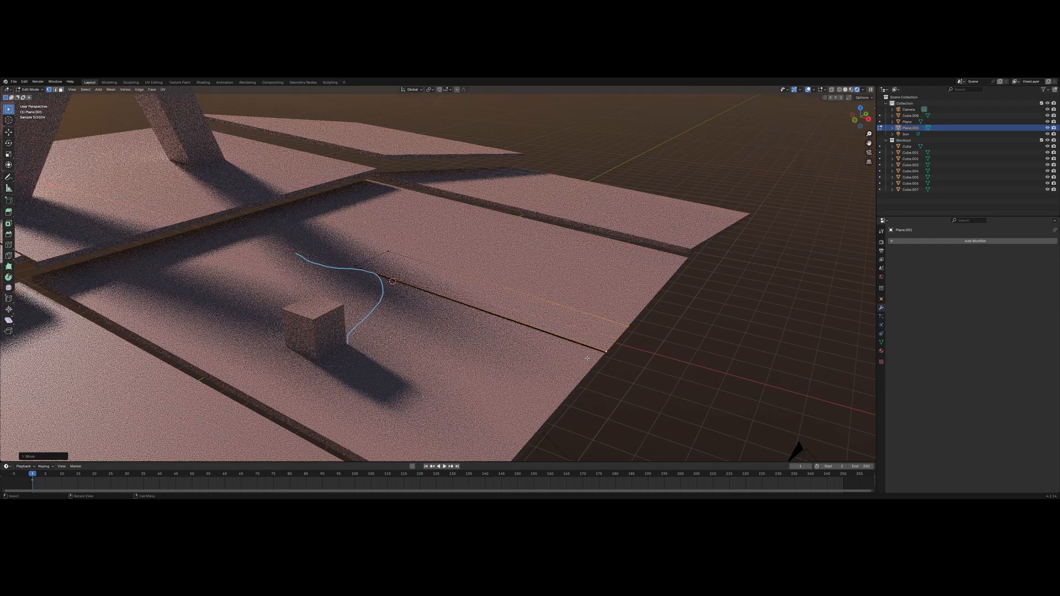
- Move the plane's back edge along X to the foot of the raised slab with the leaning pillars
alt+click(370, 258)
middle_drag(370, 257, 449, 284)
key(g)
key(x)
key(Escape)
key(g)
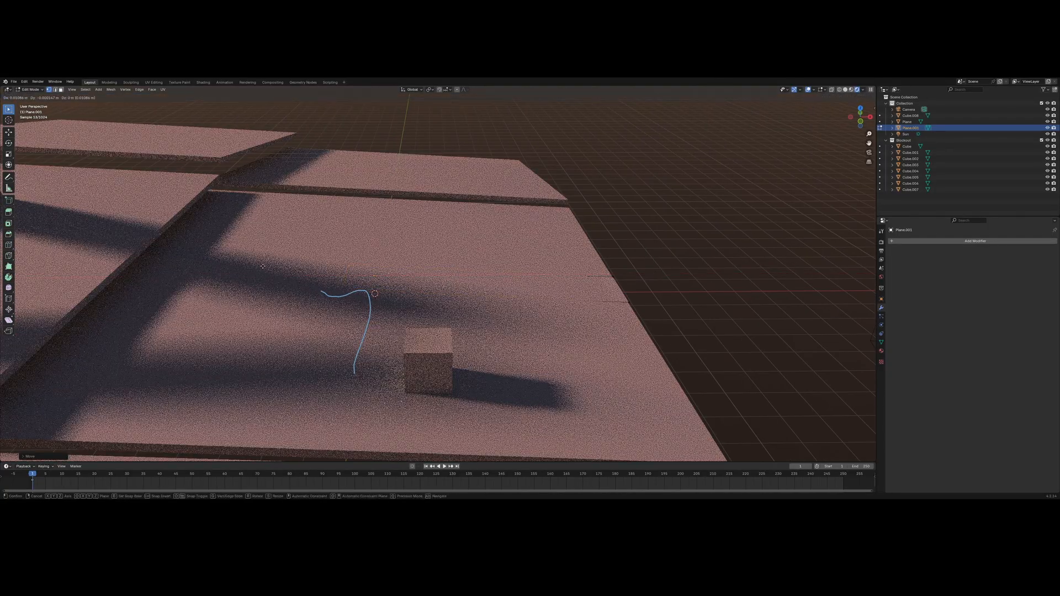
click(268, 252)
middle_drag(269, 265, 290, 257)
scroll(308, 257, down, 2)
key(g)
key(y)
key(x)
click(299, 264)
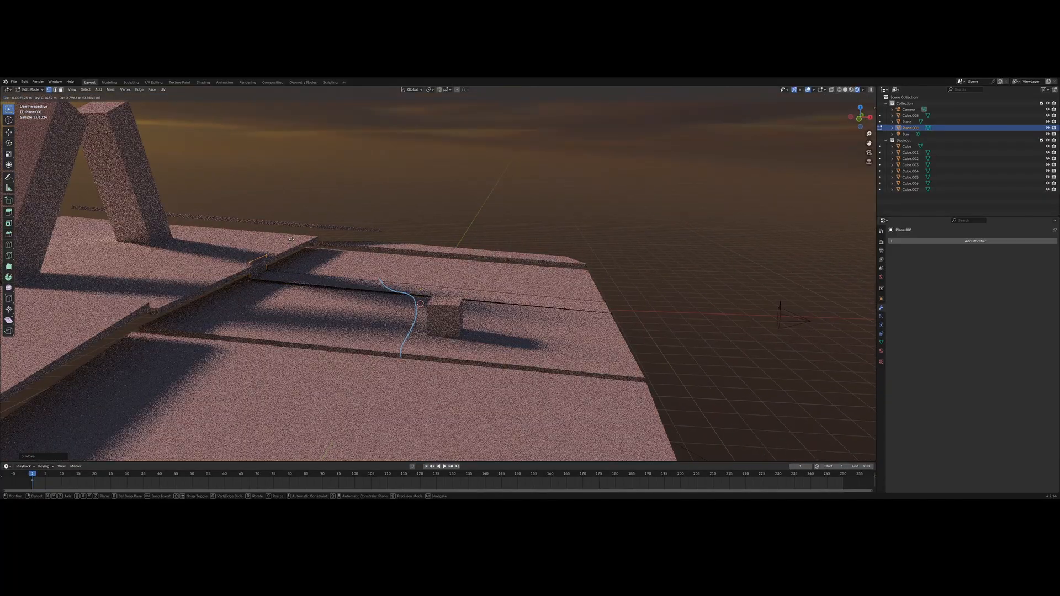
- Extrude the plane's back edge upward along the raised slab's front face and adjust its height
key(e)
key(x)
click(290, 240)
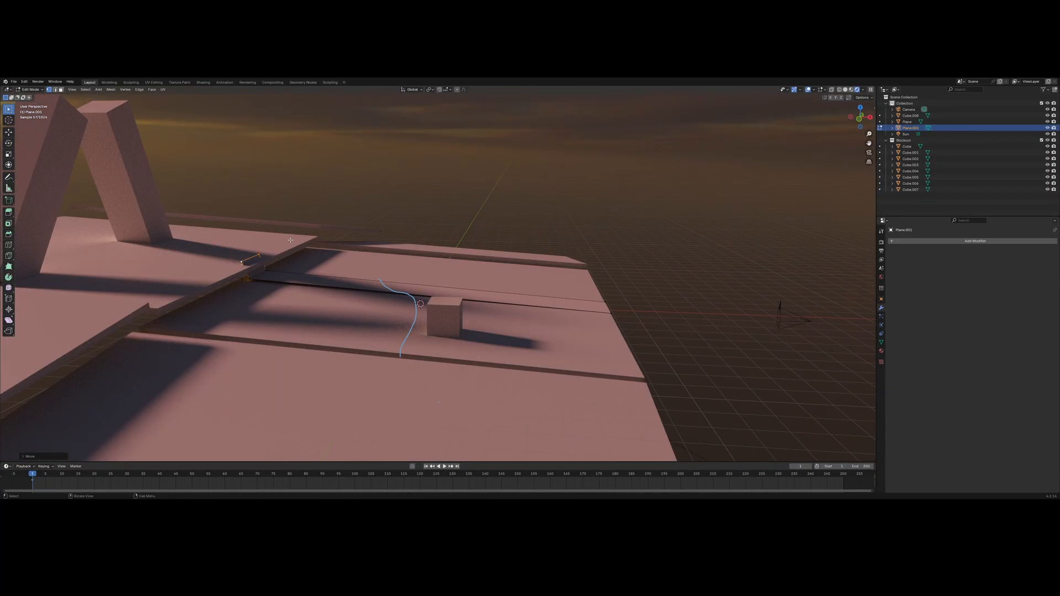
key(g)
key(z)
- Move the strip's side edge nearest the small cube along Y to that side of the central slab
middle_drag(291, 243, 474, 276)
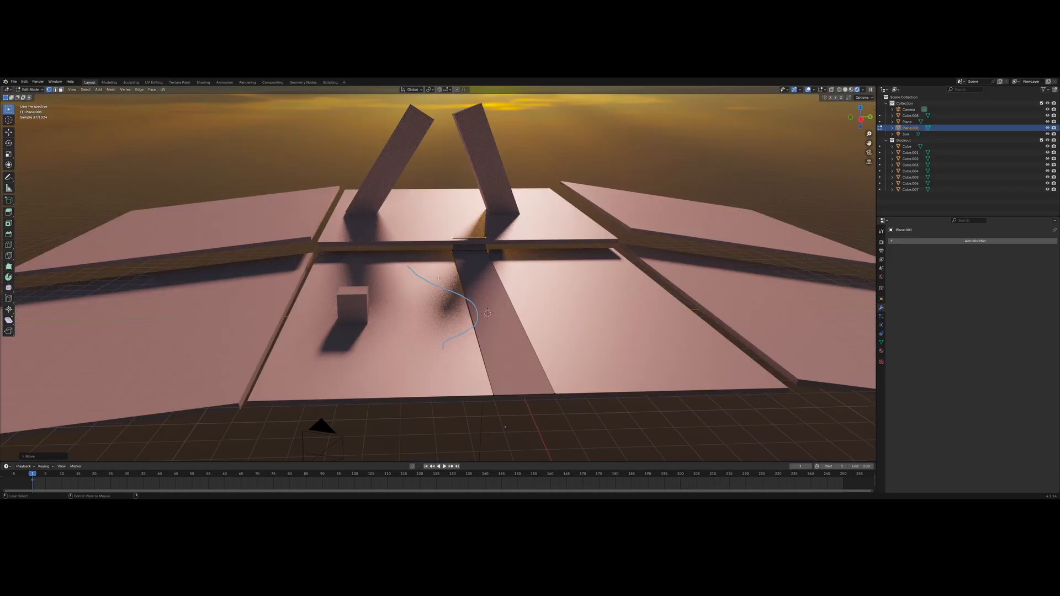
key(y)
click(332, 277)
shift+middle_drag(381, 274, 323, 270)
- Move the strip's opposite side edge along Y to the far side of the central slab
alt+click(454, 276)
shift+middle_drag(479, 277, 439, 276)
key(g)
key(y)
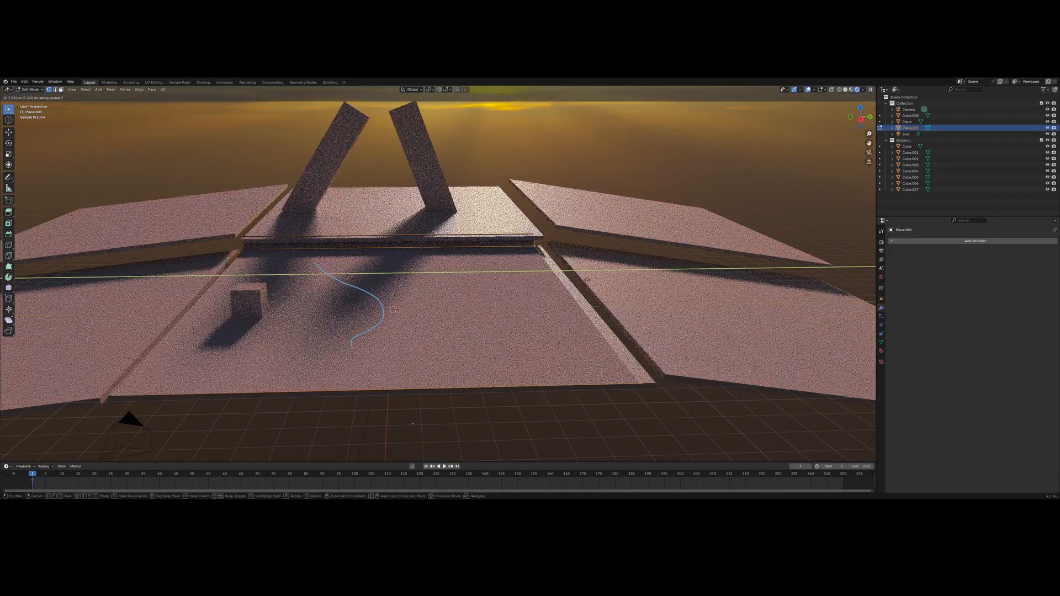
click(595, 279)
shift+middle_drag(545, 261, 493, 271)
key(g)
key(y)
click(460, 264)
- Extrude the upper back edge along X to run across the raised slab beneath the leaning pillars
alt+click(296, 269)
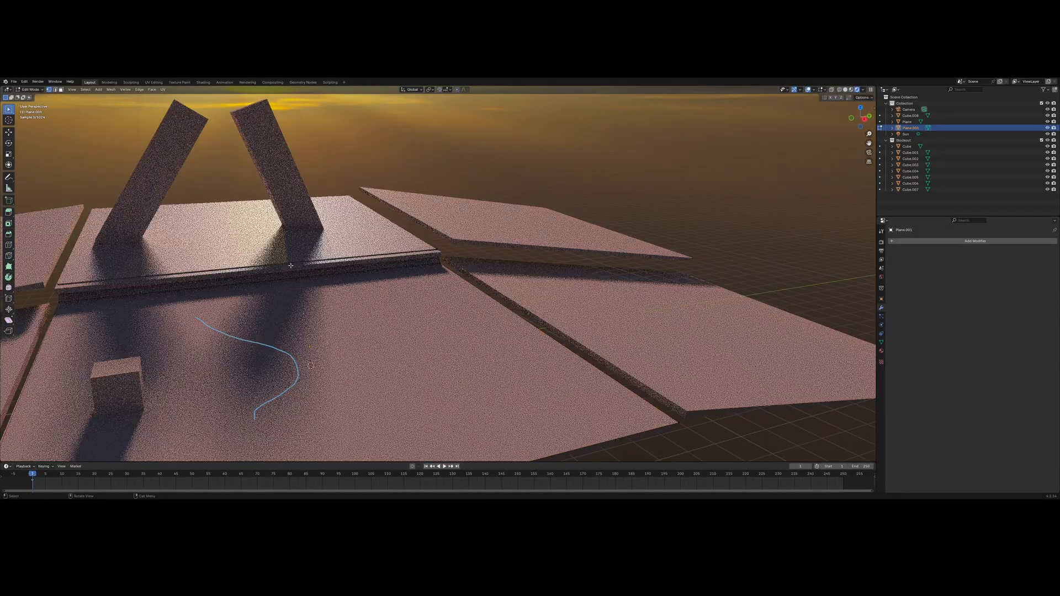
middle_drag(296, 269, 323, 267)
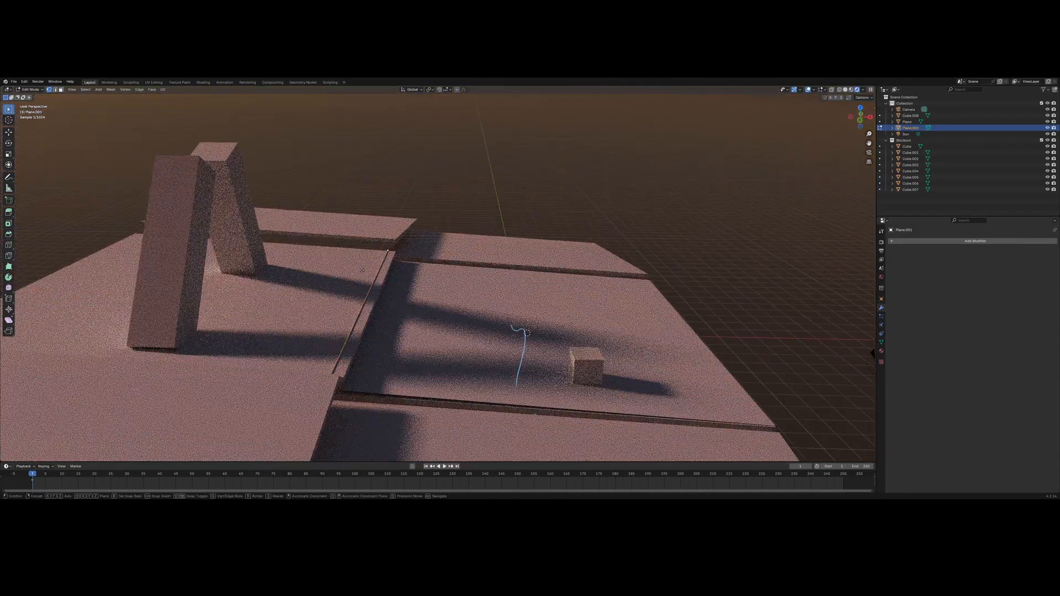
key(g)
key(x)
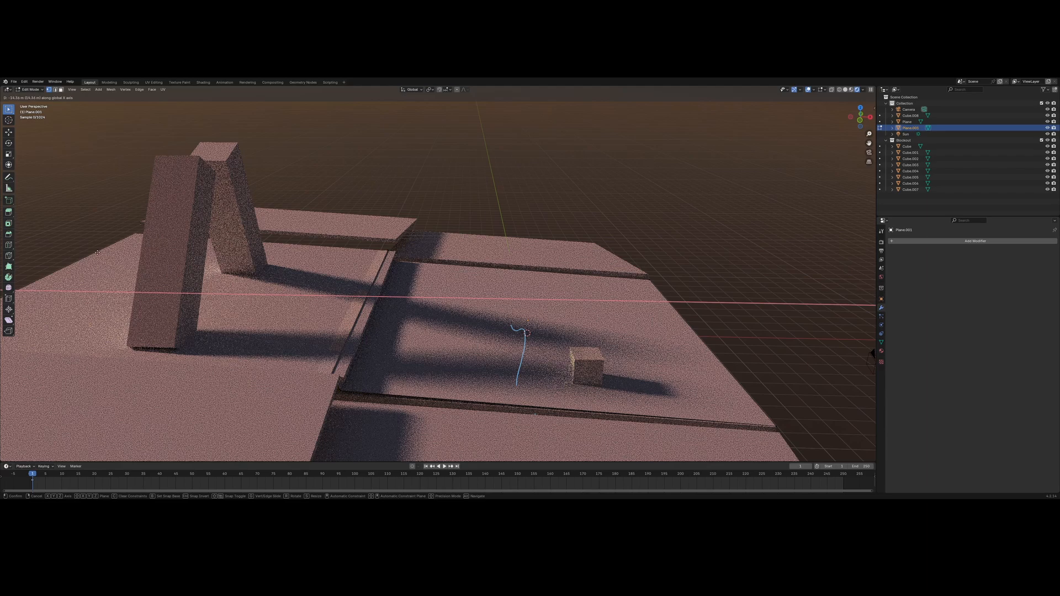
click(98, 253)
middle_drag(97, 253, 232, 246)
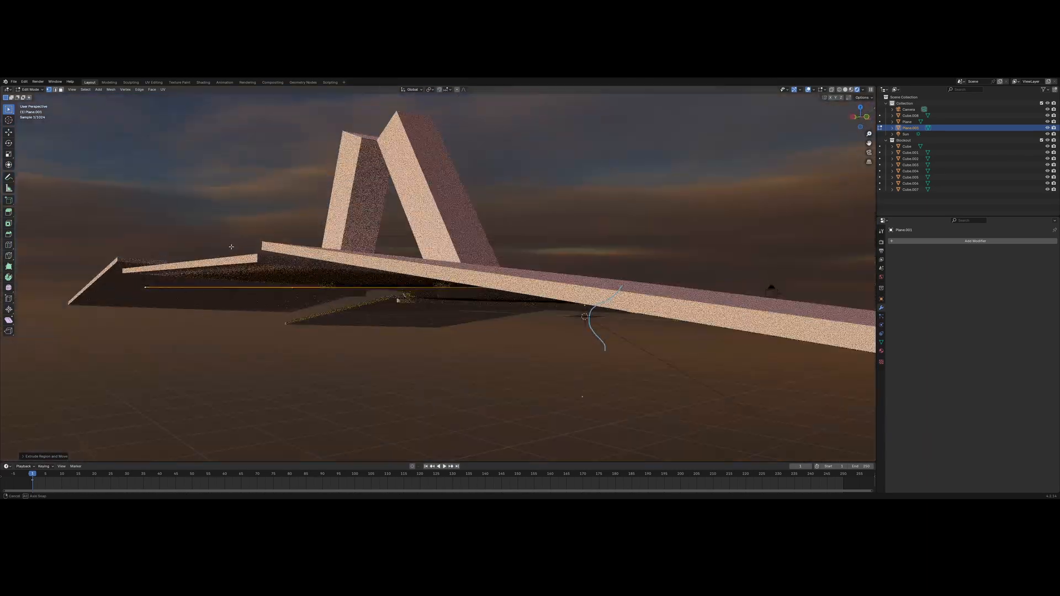
- Reposition the back edge of the raised surface and adjust its height along Z
key(g)
click(243, 250)
key(g)
key(z)
click(295, 254)
middle_drag(295, 253, 382, 258)
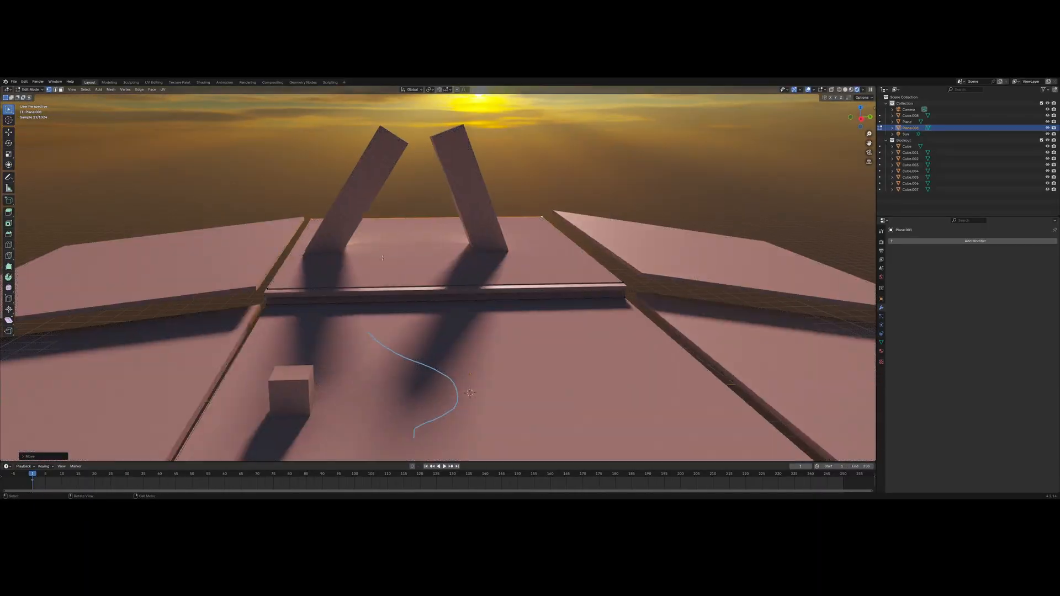
- Hide the blockout collection and check the stepped plane on its own in Object Mode
click(1048, 141)
shift+middle_drag(436, 297, 497, 280)
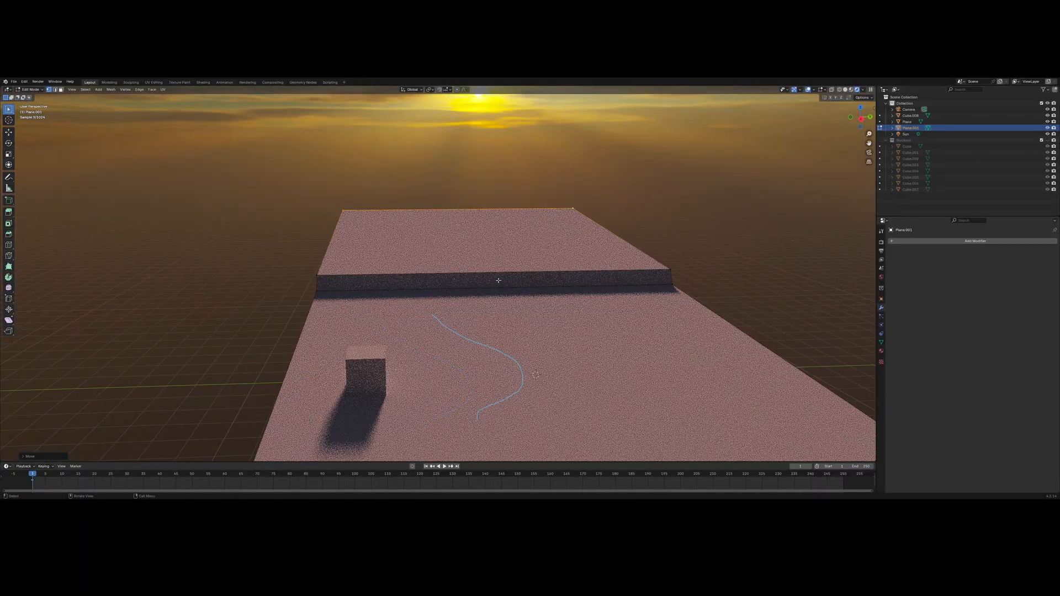
key(Tab)
middle_drag(431, 275, 459, 268)
scroll(458, 267, down, 4)
scroll(497, 282, up, 5)
scroll(519, 293, down, 4)
- Extrude the ground plane's front edge downward along Z to form a vertical lip
key(Tab)
shift+middle_drag(574, 343, 506, 310)
alt+click(539, 331)
key(e)
key(z)
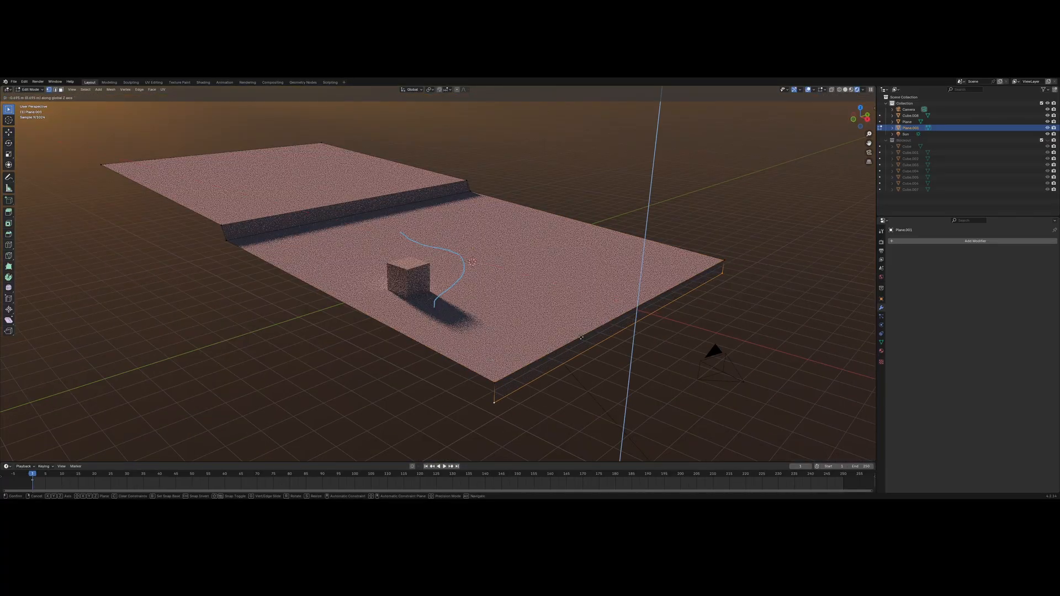
click(582, 335)
- Extrude the lip's lower edge along X and adjust its height along Z
key(e)
key(x)
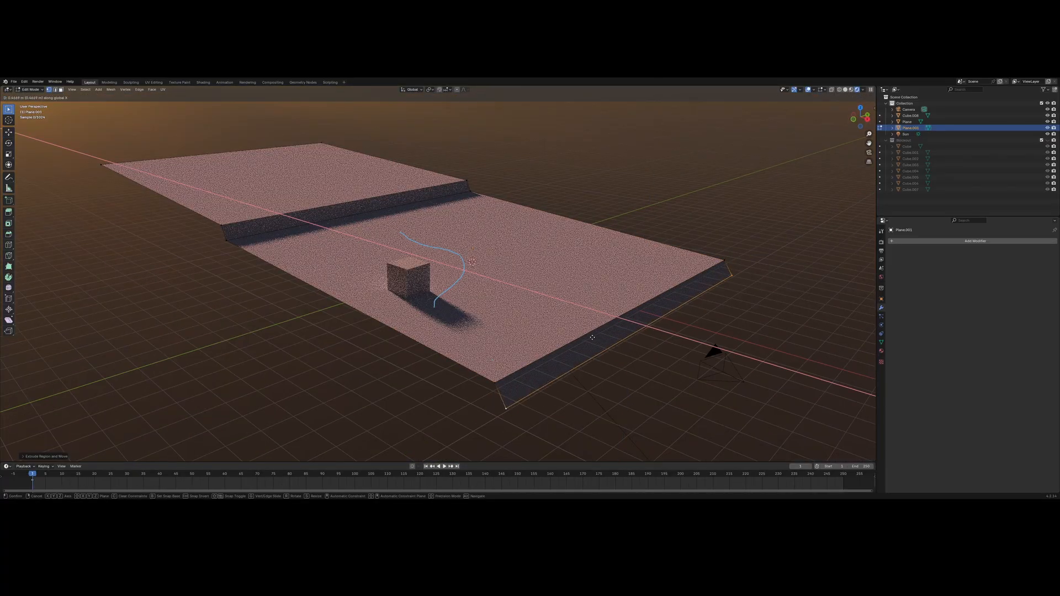
click(589, 336)
middle_drag(589, 335, 387, 295)
key(g)
key(z)
click(611, 315)
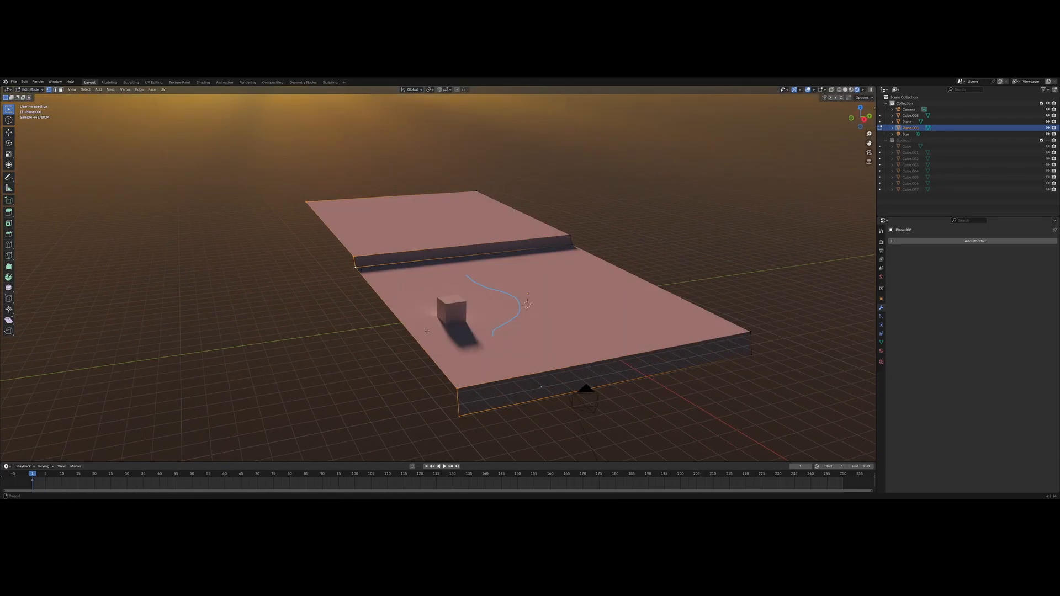
- Extrude the ground's side edge nearest the small cube outward along Y
key(e)
key(y)
click(287, 351)
- Slide the outer step vertex on the cube's side along its edge to soften the step into a slope
middle_drag(287, 350, 360, 325)
scroll(362, 323, up, 1)
click(363, 324)
key(shift+v)
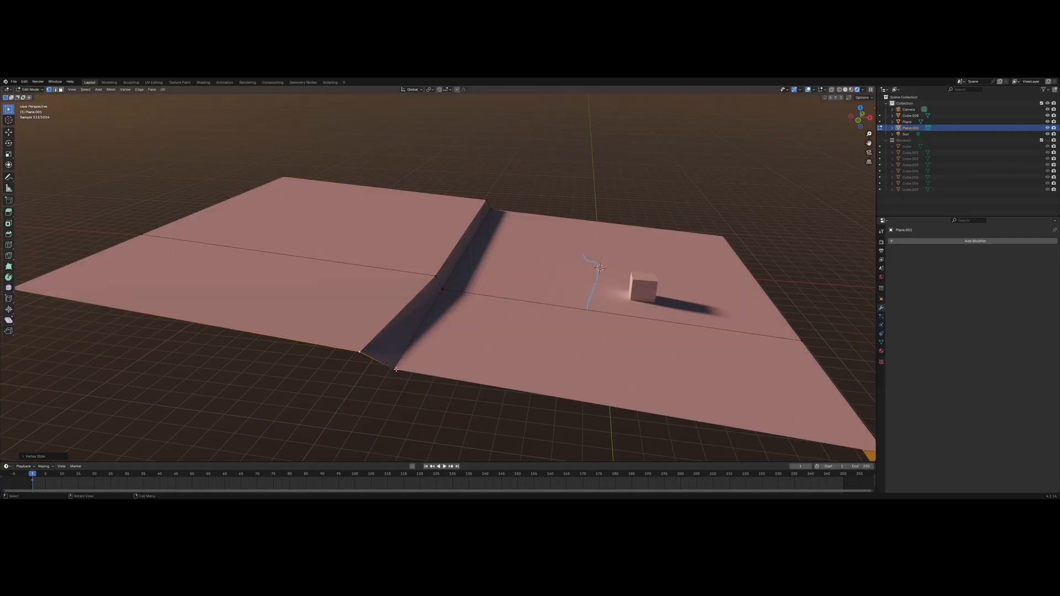
click(443, 375)
middle_drag(442, 375, 359, 350)
click(558, 271)
key(shift+v)
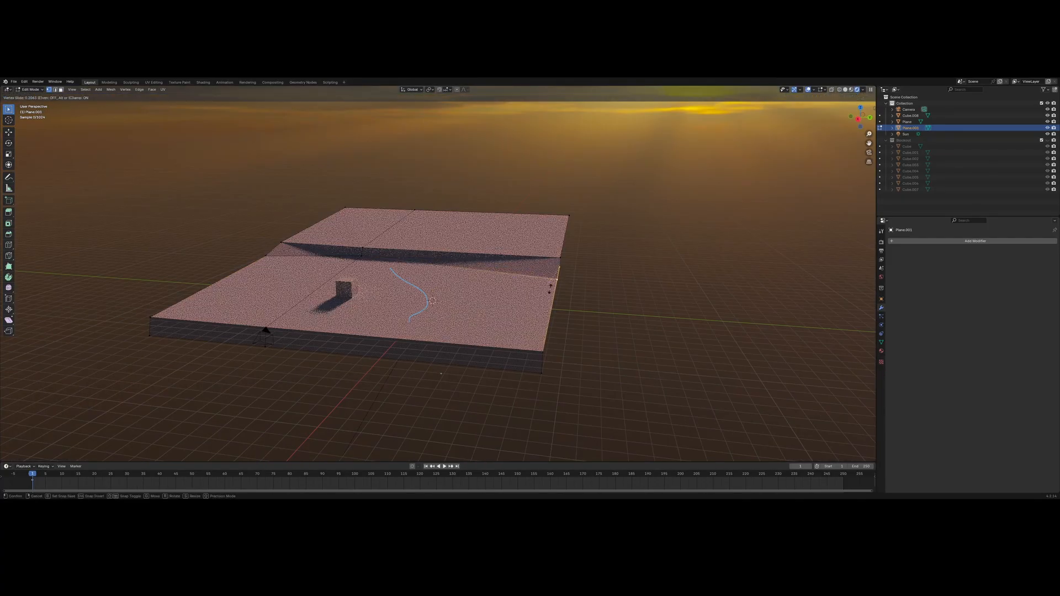
click(552, 289)
middle_drag(552, 289, 535, 317)
click(507, 294)
key(shift+v)
click(517, 291)
key(ctrl+z)
key(ctrl+z)
key(ctrl+z)
key(ctrl+z)
- Extrude the side edge opposite the small cube outward along Y
alt+click(523, 314)
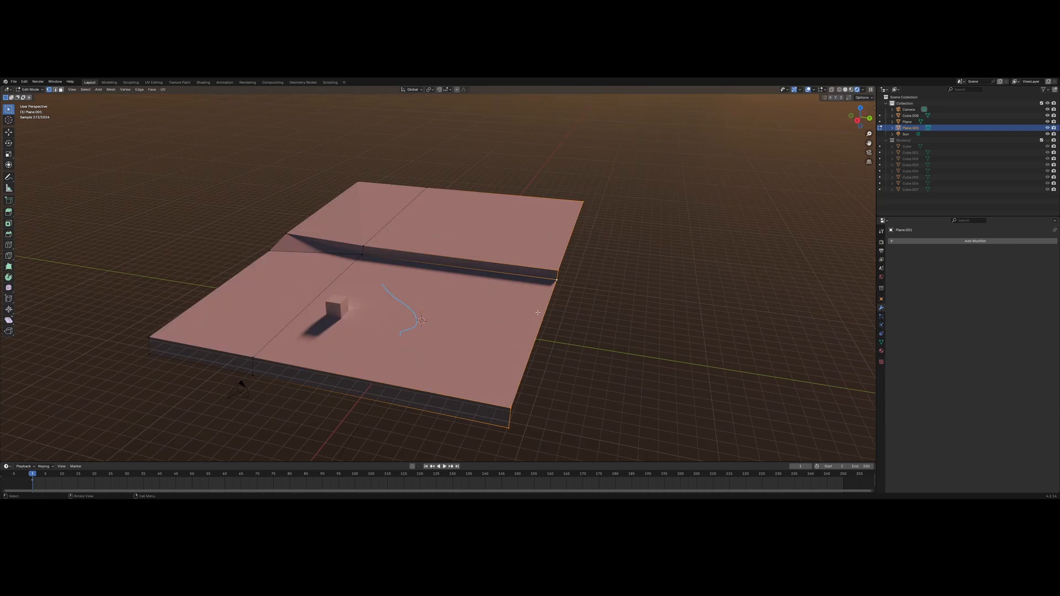
key(e)
key(y)
click(609, 326)
- Slide the outer step vertices on the side opposite the cube to turn the step's end into a slope
middle_drag(610, 326, 255, 294)
click(569, 318)
key(g)
key(g)
click(578, 303)
click(574, 307)
key(g)
key(g)
click(585, 301)
- Add a loop cut through the side strip nearest the cube and slide its vertex at the step
scroll(468, 285, up, 5)
scroll(352, 310, down, 2)
key(ctrl+r)
click(307, 303)
click(335, 292)
scroll(331, 293, up, 2)
click(300, 316)
key(g)
key(g)
click(255, 297)
scroll(301, 310, down, 2)
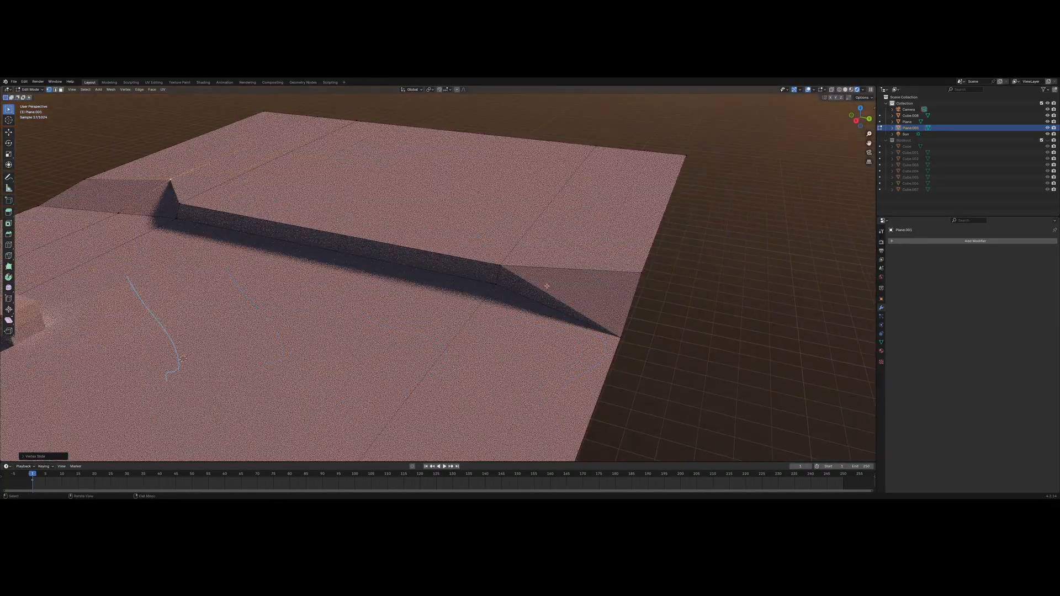
- Add a loop cut through the opposite side strip and slide its vertex at the step
key(ctrl+r)
right_click(539, 281)
key(ctrl+r)
click(540, 270)
click(540, 270)
click(564, 270)
middle_drag(566, 272, 529, 274)
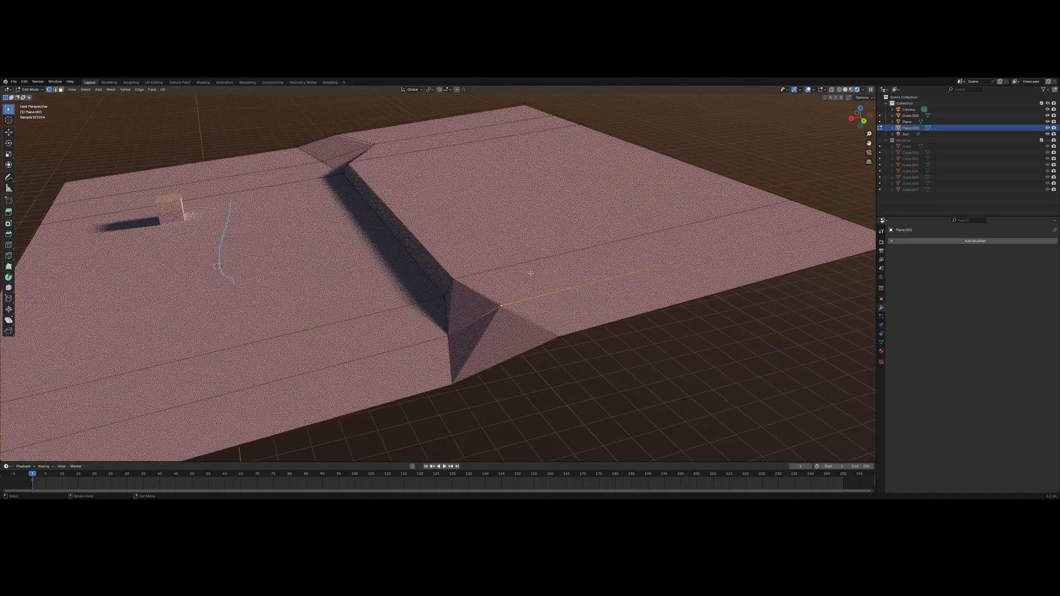
key(g)
key(g)
click(540, 272)
- Move the outer side edge opposite the small cube outward along Y to widen the ground
scroll(519, 279, down, 3)
middle_drag(381, 301, 377, 257)
key(Tab)
key(Tab)
scroll(388, 257, up, 3)
scroll(381, 259, down, 3)
alt+click(563, 304)
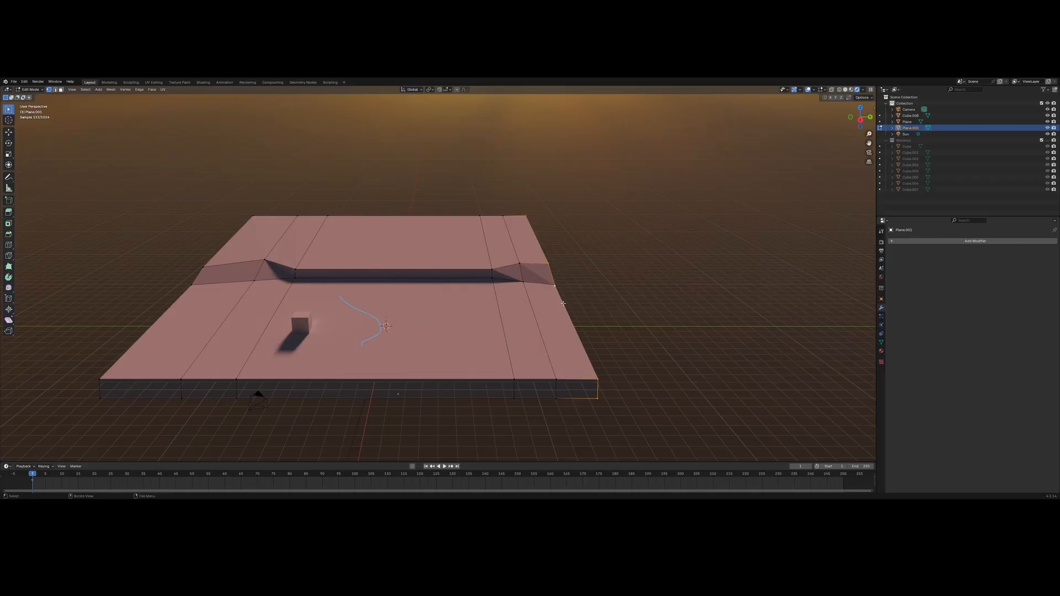
key(g)
key(y)
click(603, 304)
- Move the edge loop inside that widened side strip outward along Y
alt+click(534, 308)
key(g)
key(y)
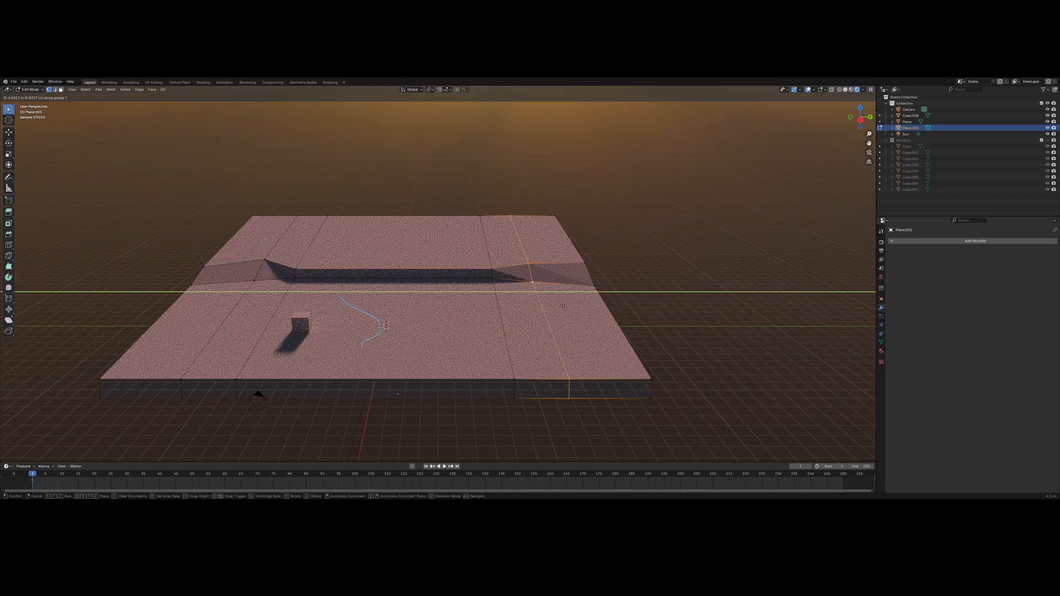
click(568, 306)
- Lower the ground's outer side edge nearest the small cube
shift+middle_drag(481, 295, 513, 302)
key(s)
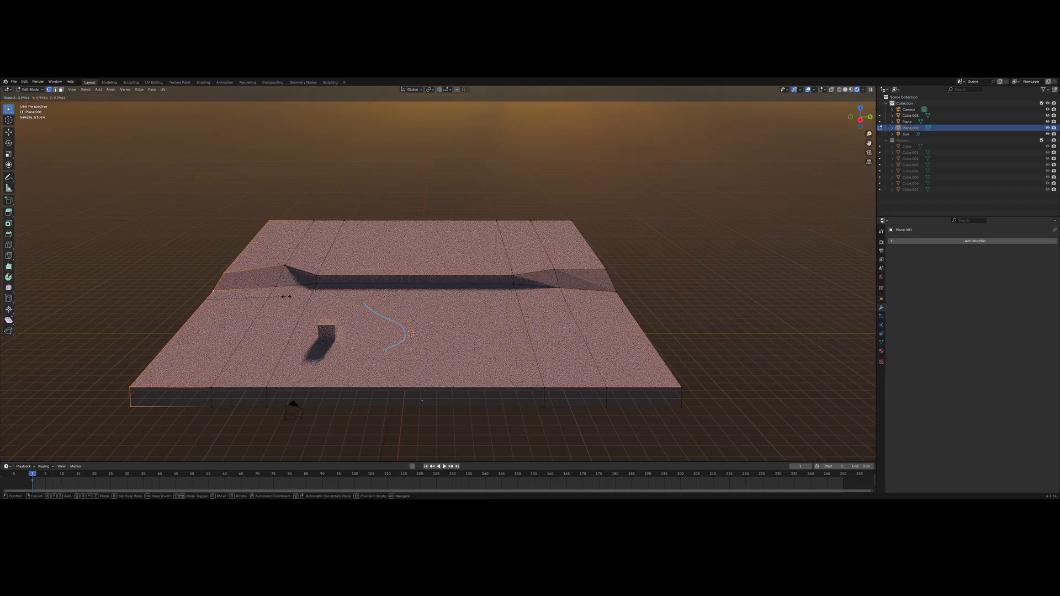
click(215, 311)
middle_drag(174, 352, 225, 332)
scroll(359, 344, down, 3)
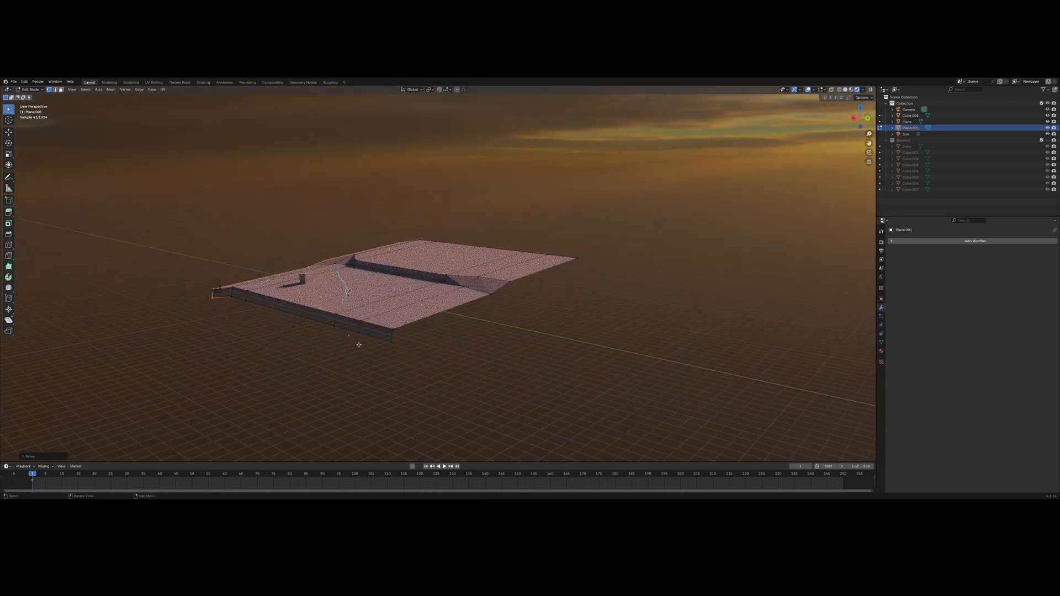
- Lower the ground's outer side edge opposite the cube along Z
ctrl+click(558, 255)
middle_drag(558, 255, 494, 291)
key(g)
key(g)
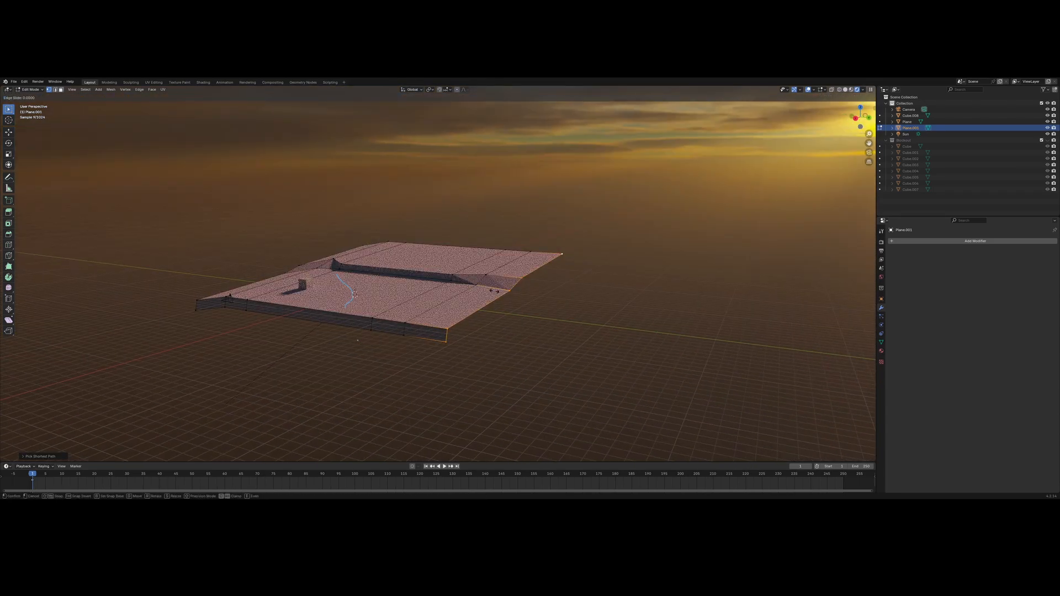
click(492, 298)
key(g)
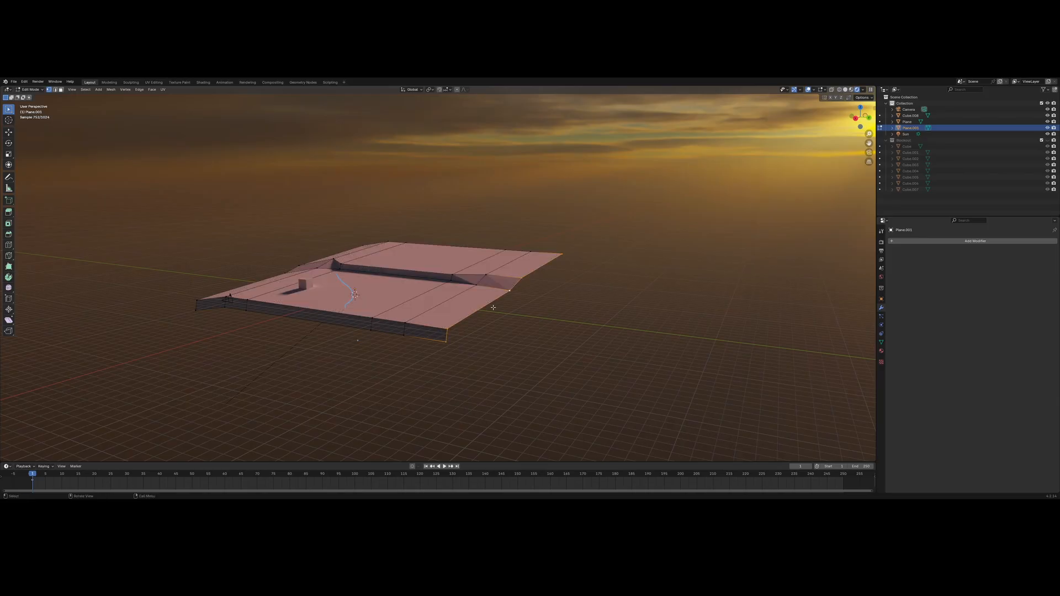
key(z)
click(491, 301)
- Examine the shaped ground through the scene camera against the sunset
middle_drag(491, 301, 790, 199)
key(KP_0)
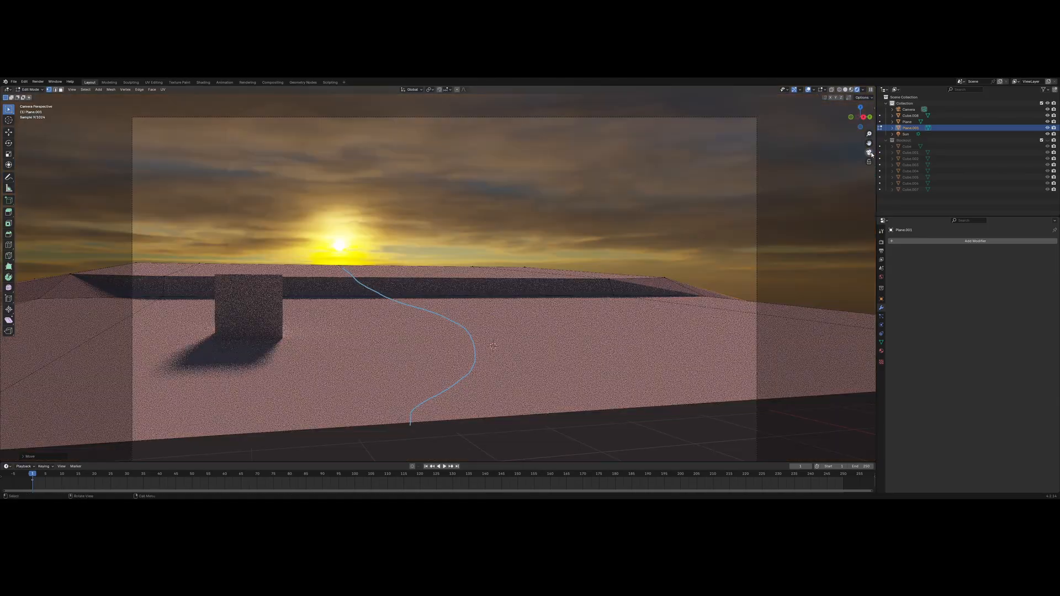
scroll(423, 268, down, 1)
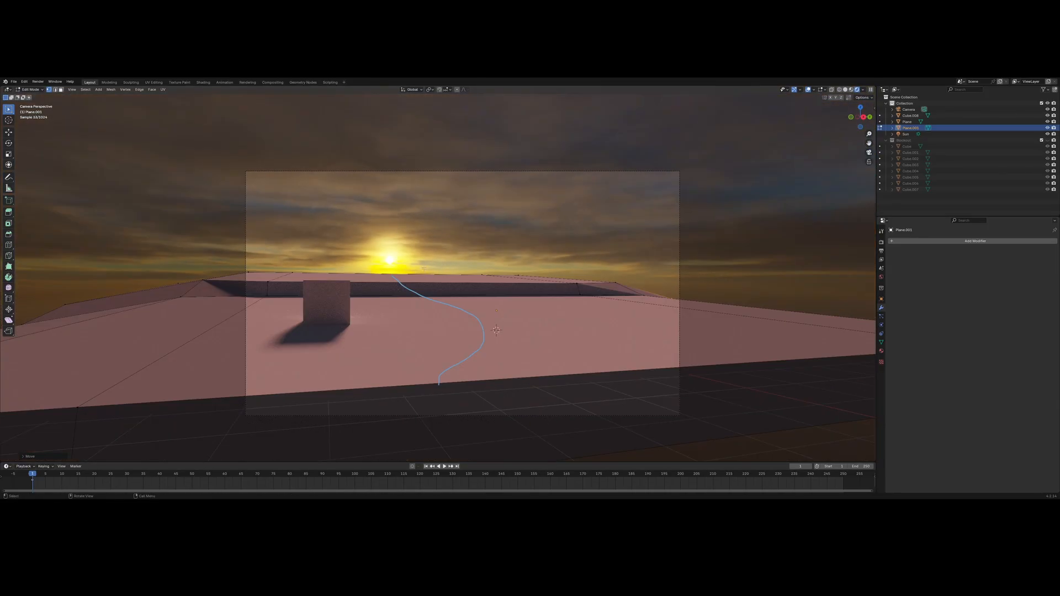
scroll(424, 269, up, 2)
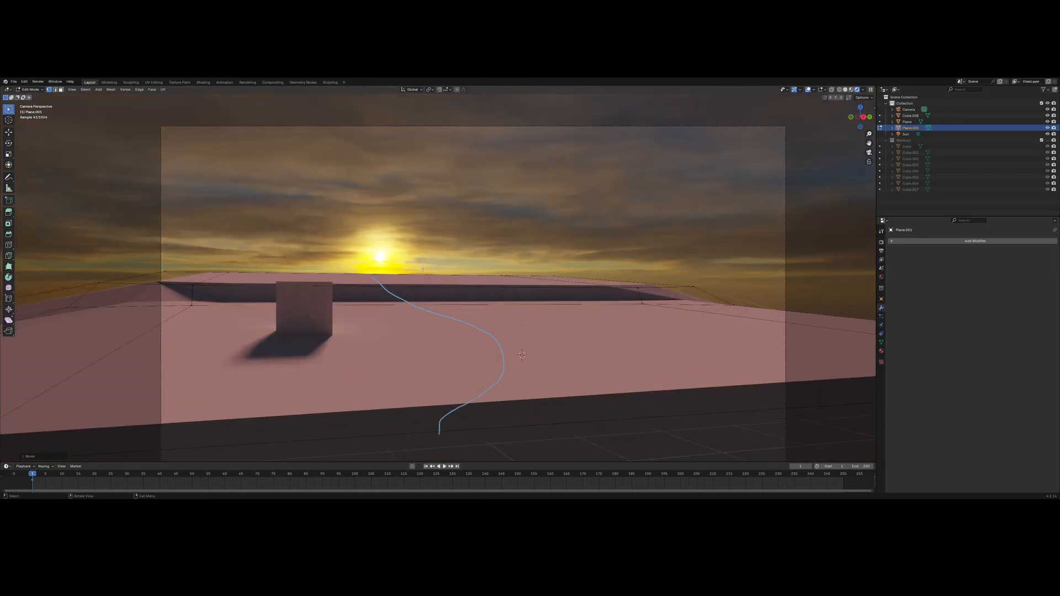
scroll(419, 270, down, 2)
scroll(417, 270, up, 2)
scroll(413, 272, down, 1)
scroll(412, 271, up, 1)
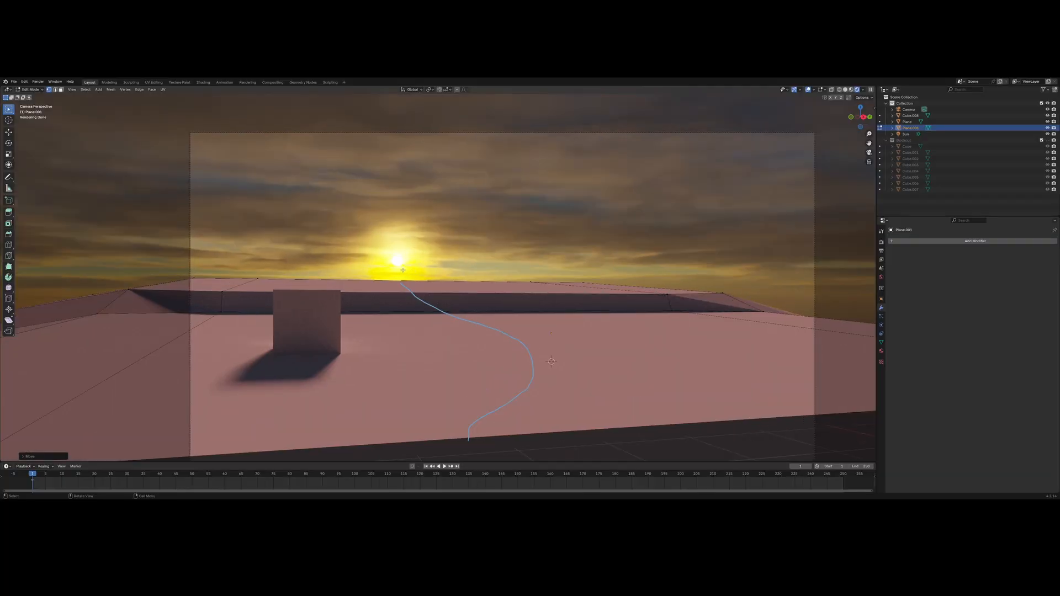
scroll(400, 269, down, 1)
scroll(401, 270, up, 1)
mouse_move(401, 269)
middle_down()
mouse_move(401, 242)
mouse_move(399, 278)
middle_up()
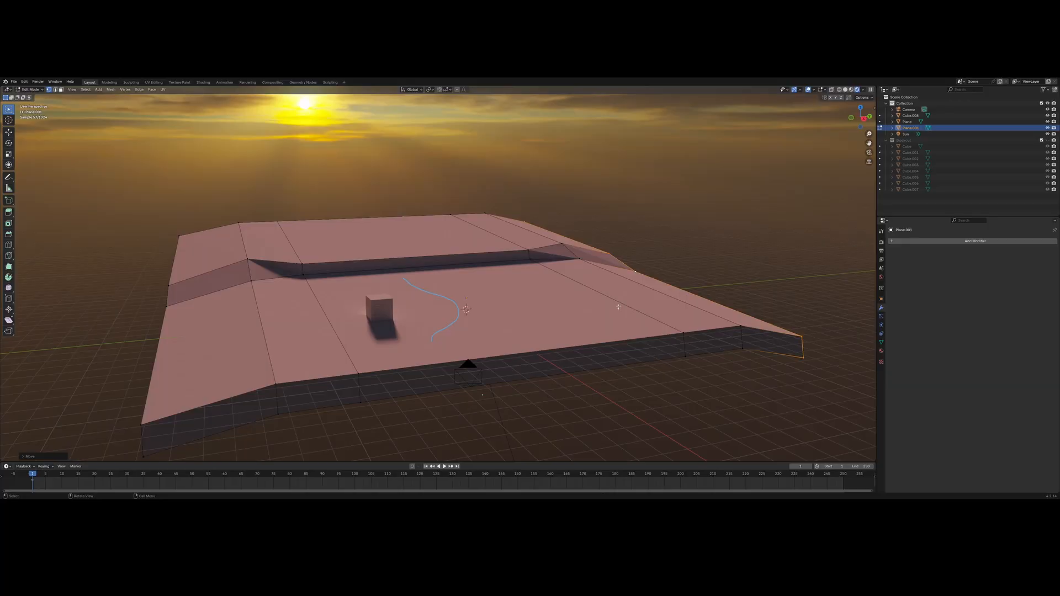
- Subdivide the entire ground mesh and check its surface in Object Mode
key(Tab)
scroll(552, 282, up, 2)
middle_drag(550, 281, 553, 280)
key(Tab)
scroll(559, 291, down, 2)
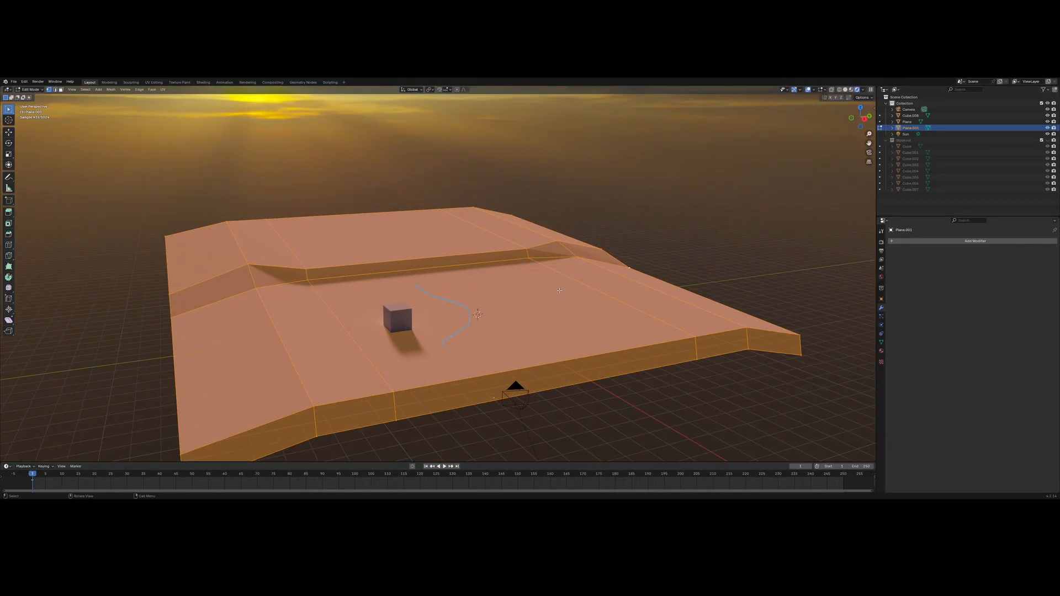
right_click(559, 285)
key(Escape)
right_click(552, 284)
click(545, 293)
key(Tab)
scroll(540, 302, up, 2)
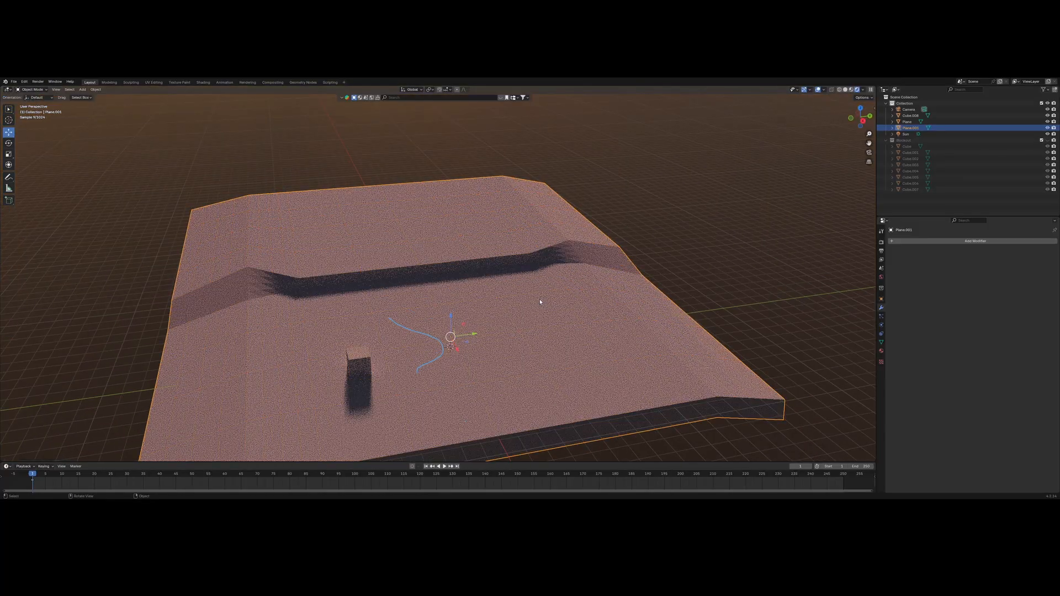
- Add pairs of lengthwise loop cuts through the wide central strips to even out the mesh columns
key(Tab)
scroll(540, 302, down, 2)
click(405, 303)
right_click(404, 303)
key(ctrl+r)
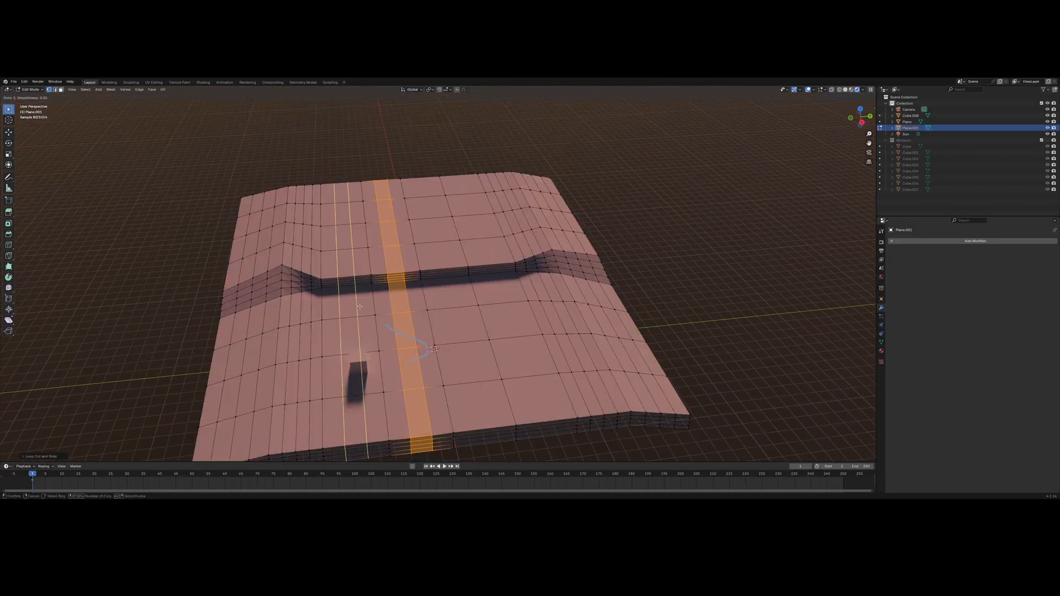
click(358, 302)
right_click(358, 302)
key(ctrl+r)
click(466, 300)
key(ctrl+r)
double_click(488, 297)
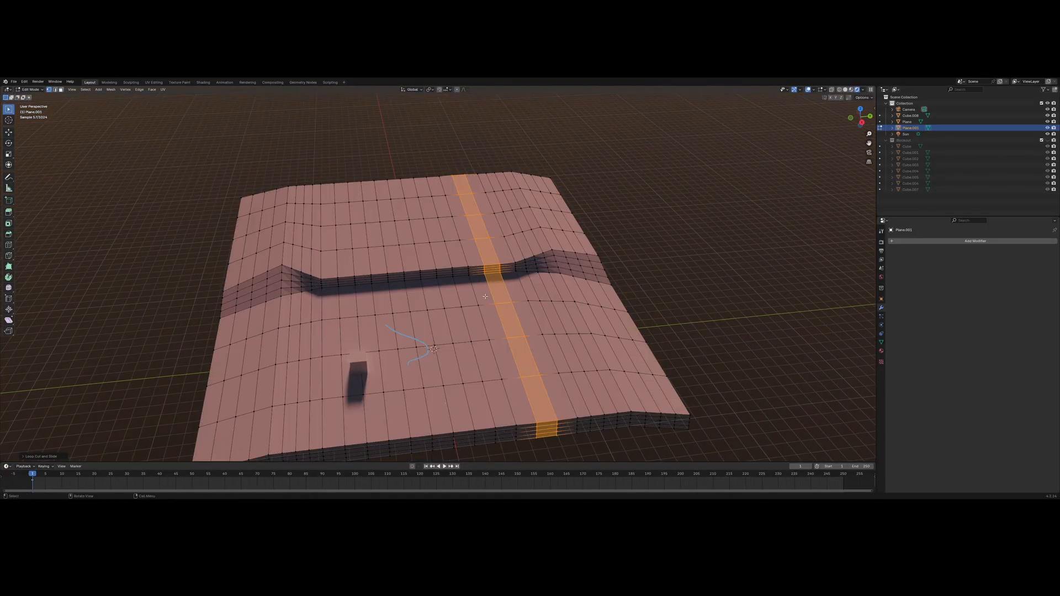
- Add crosswise loop cuts through the rows of the lower front section
key(ctrl+r)
double_click(493, 293)
key(ctrl+r)
double_click(501, 324)
key(ctrl+r)
double_click(512, 358)
key(ctrl+r)
double_click(523, 392)
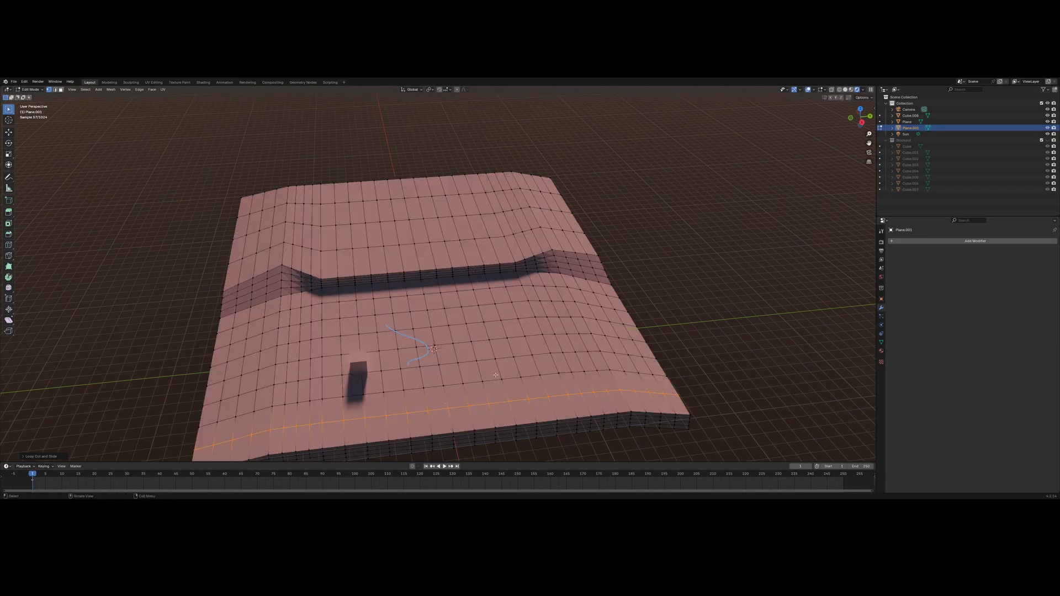
- Add crosswise loop cuts through the rows of the raised back section
scroll(394, 283, up, 2)
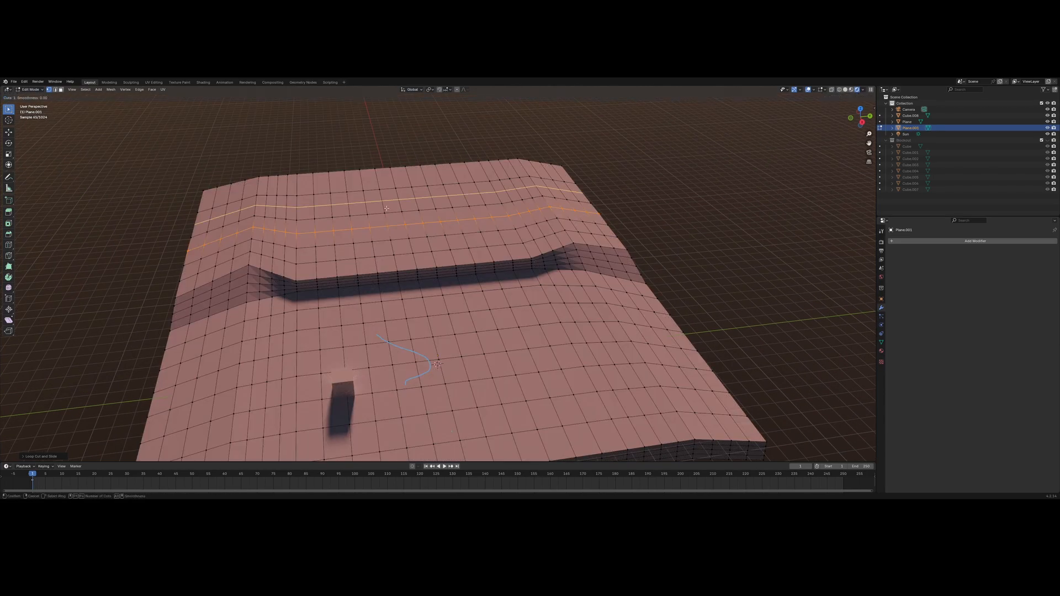
alt+click(392, 180)
key(Tab)
key(Tab)
middle_drag(433, 294, 427, 285)
- Add a Subdivision Surface modifier to the ground plane
key(Tab)
click(960, 240)
click(961, 241)
click(961, 258)
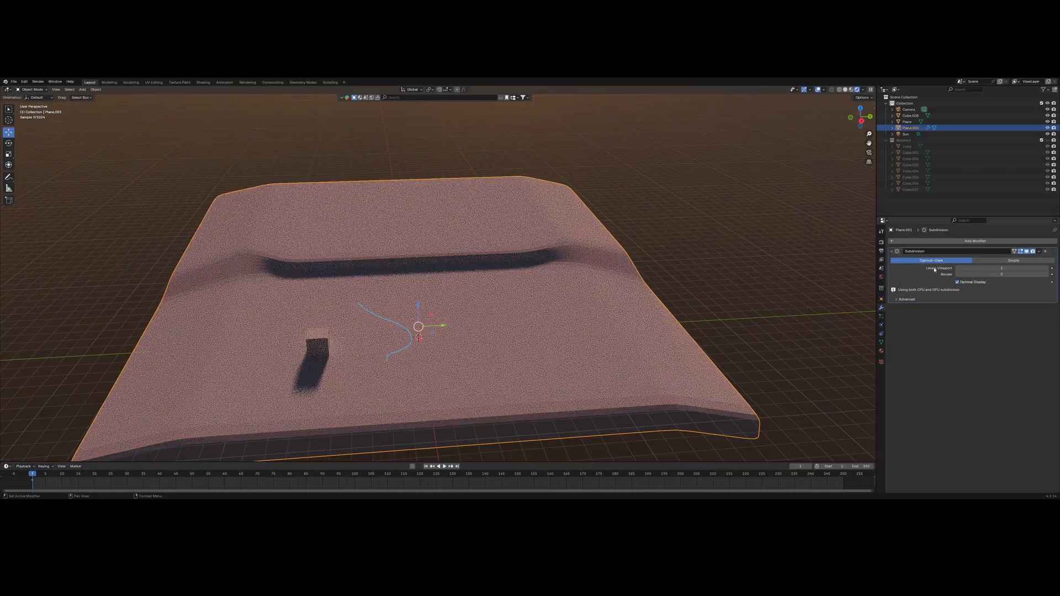
- Raise the ground's Subdivision modifier levels to 2 for the viewport and 3 for the render
scroll(631, 302, up, 2)
middle_drag(631, 303, 675, 286)
scroll(608, 281, down, 2)
middle_drag(608, 281, 582, 280)
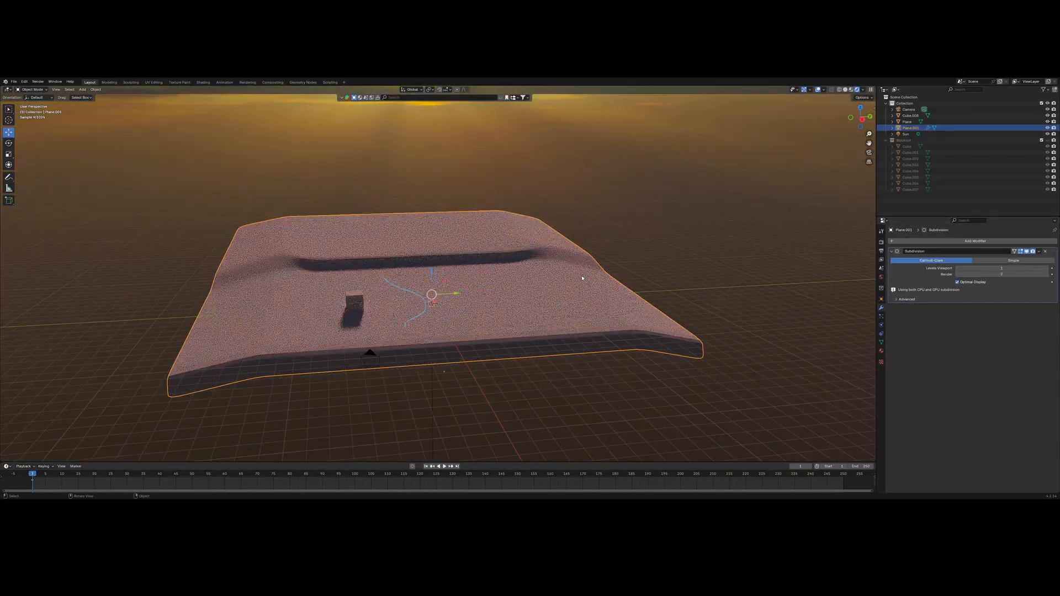
scroll(582, 279, up, 1)
click(1041, 269)
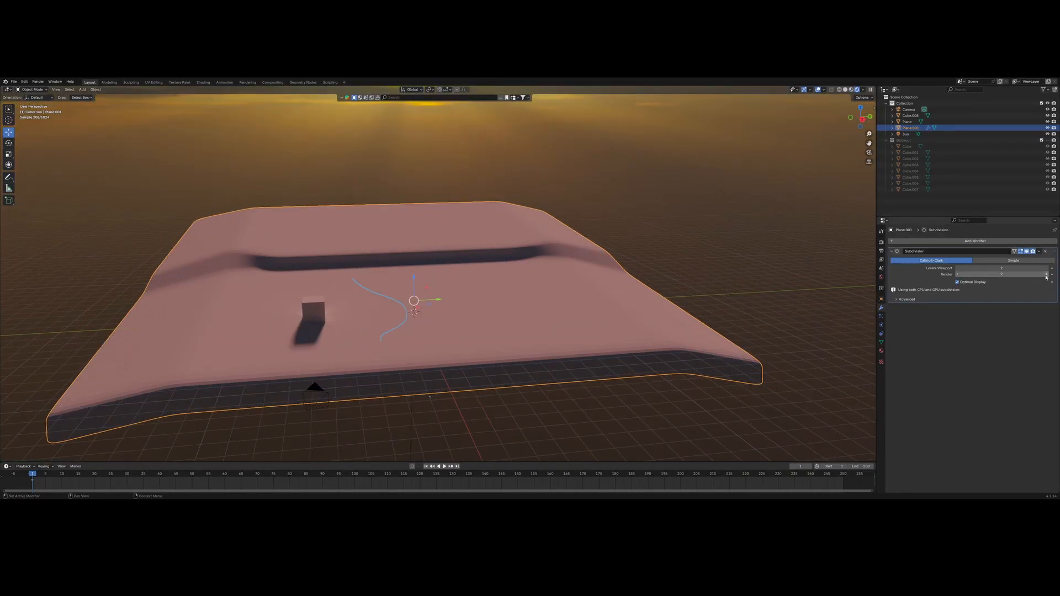
- Add a Displace modifier to the ground plane and create a new texture for it
click(951, 241)
click(953, 244)
click(954, 263)
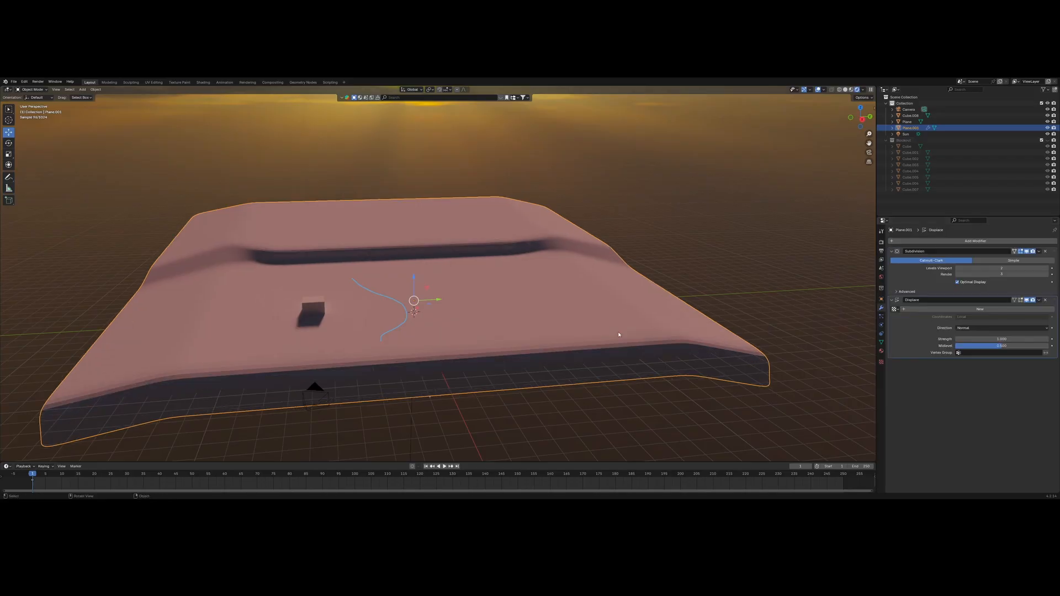
scroll(619, 335, down, 2)
click(980, 309)
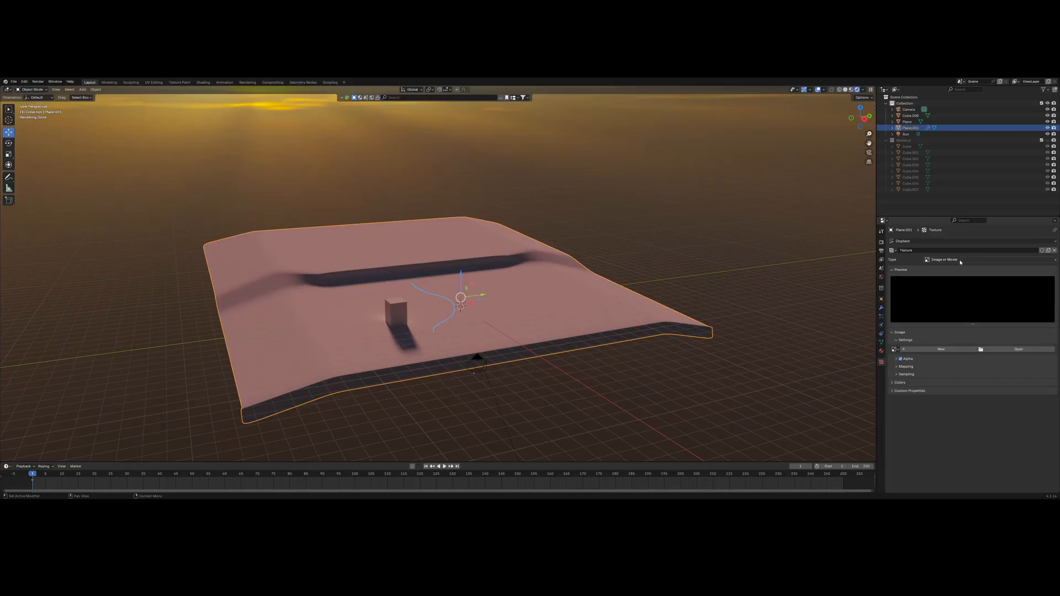
- Make the displacement texture a Clouds type with larger noise size, and set the Displace strength to 0.4
click(961, 260)
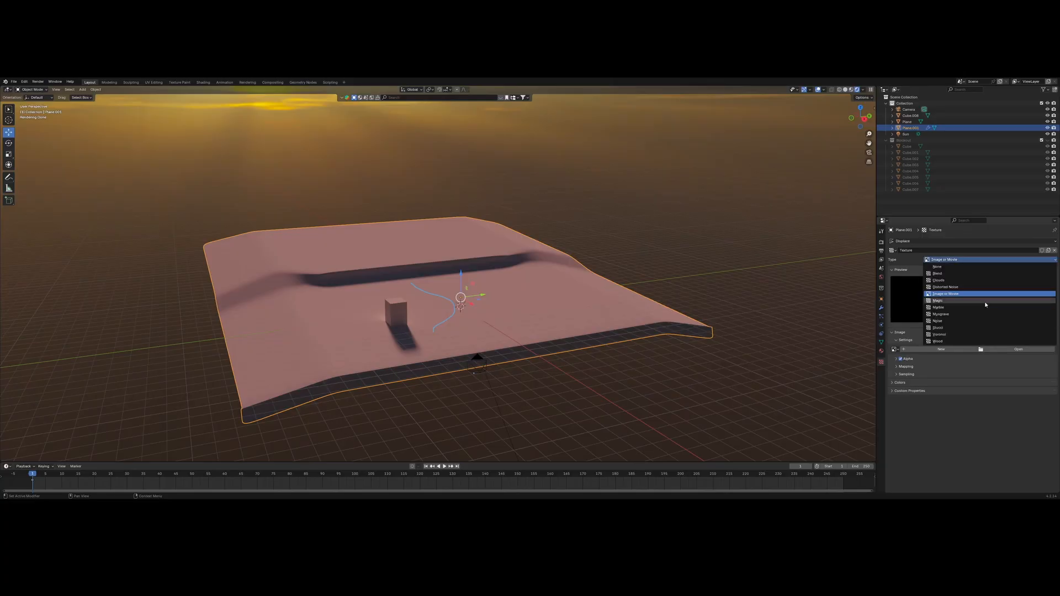
click(944, 281)
mouse_move(647, 334)
middle_down()
mouse_move(675, 328)
mouse_move(628, 328)
middle_up()
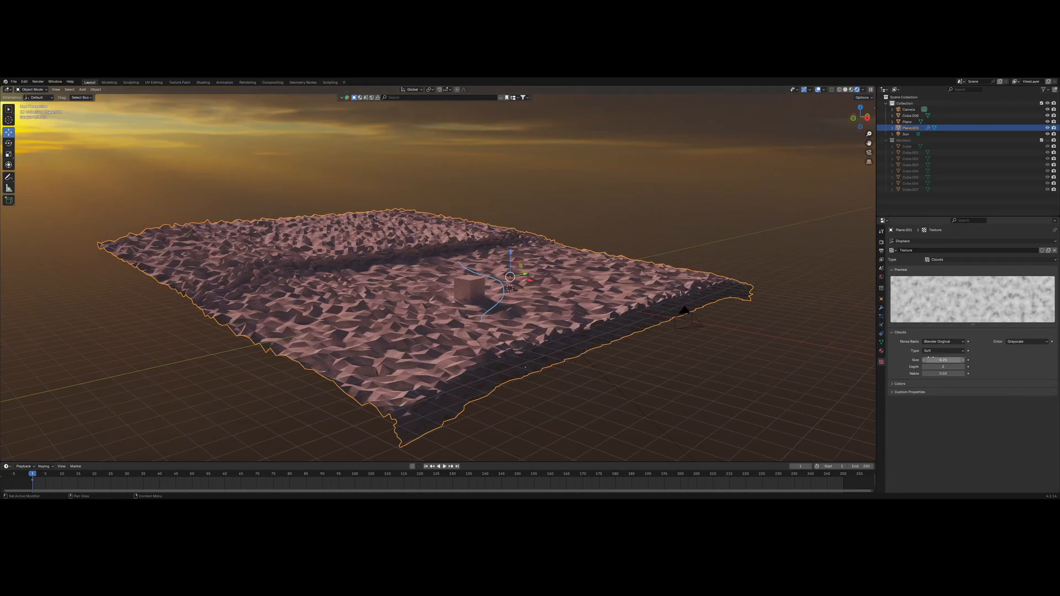
drag(944, 360, 1010, 339)
click(881, 308)
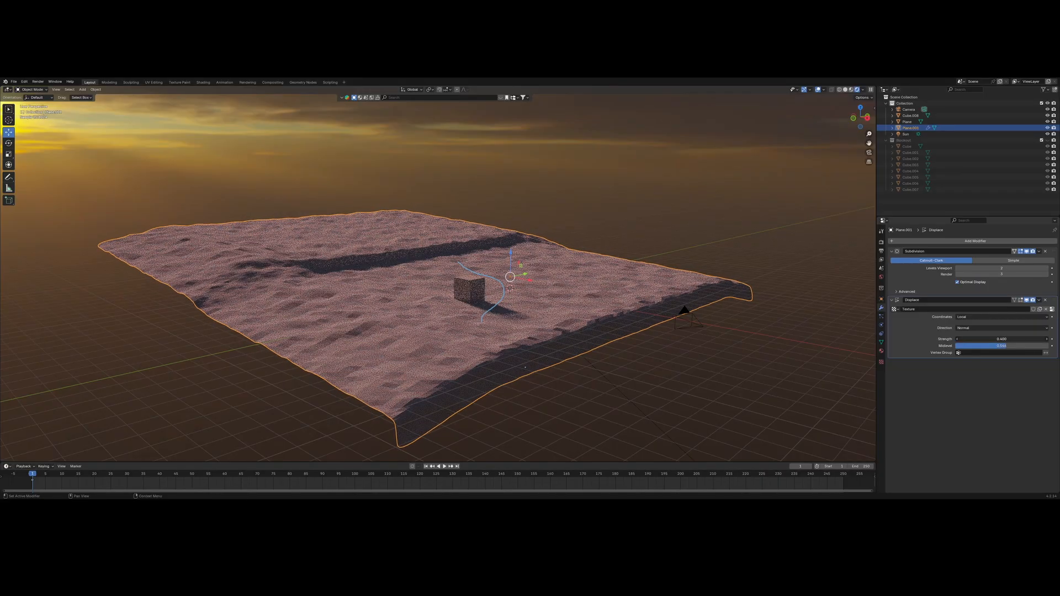
middle_drag(610, 319, 582, 324)
scroll(582, 324, down, 2)
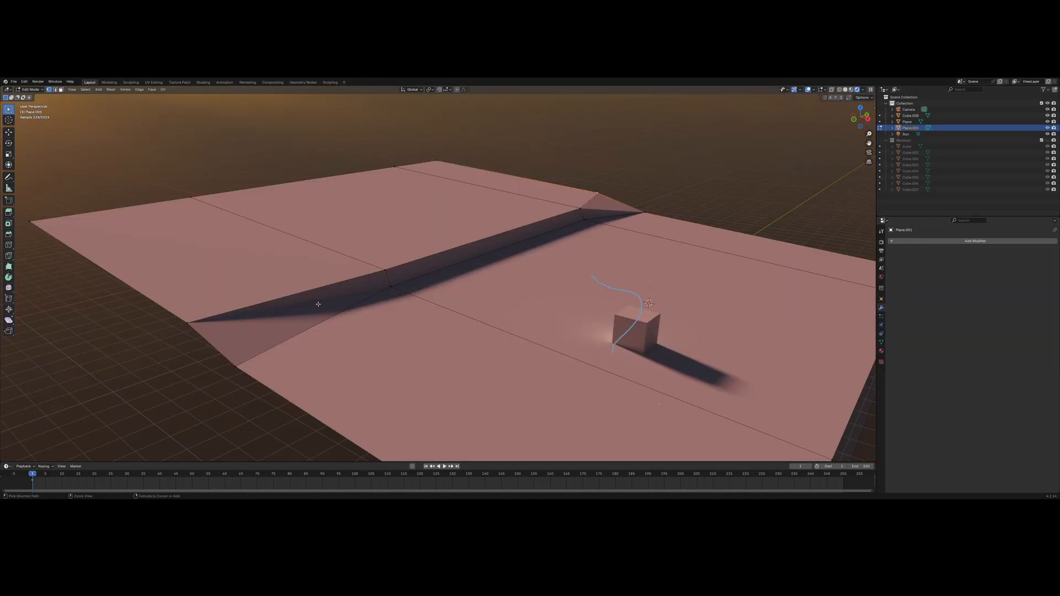
- Add a lengthwise loop cut through one end of the raised step and slide its top-edge vertex back to taper it
key(ctrl+r)
click(318, 299)
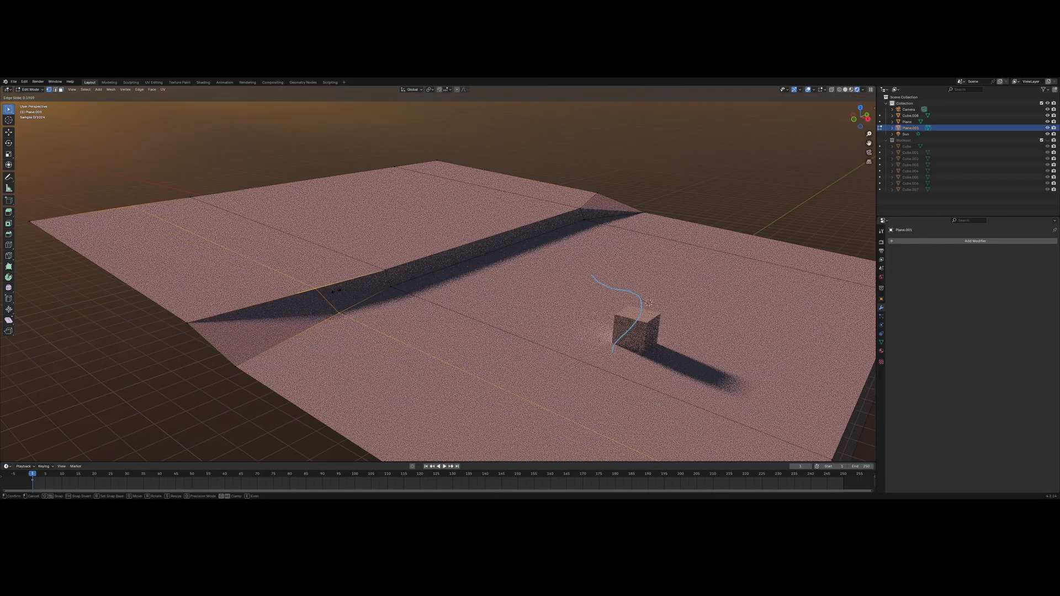
click(333, 294)
scroll(333, 294, up, 2)
middle_drag(334, 294, 299, 313)
click(265, 312)
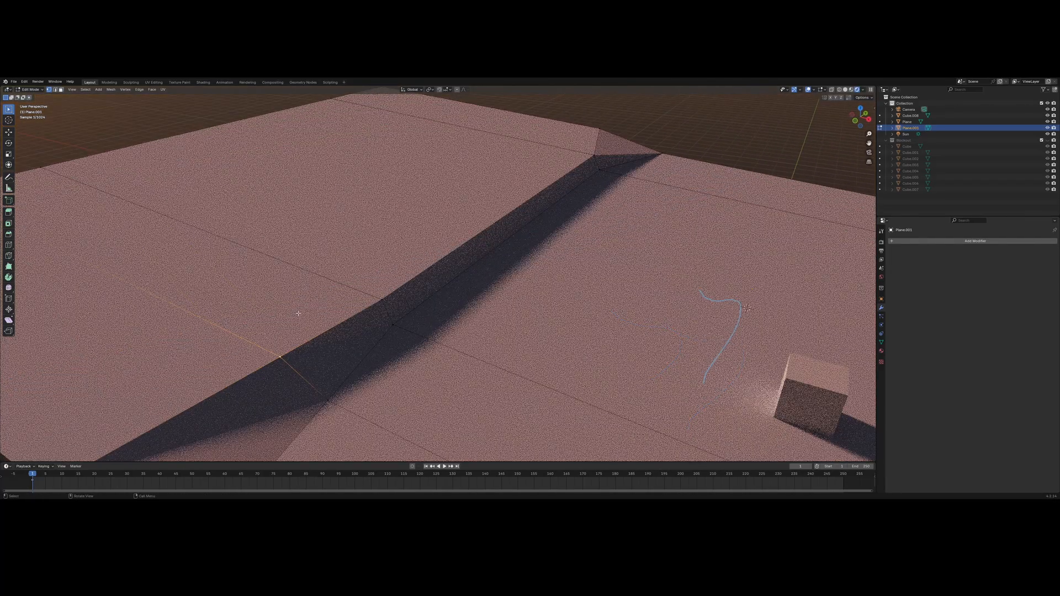
key(g)
key(g)
click(257, 297)
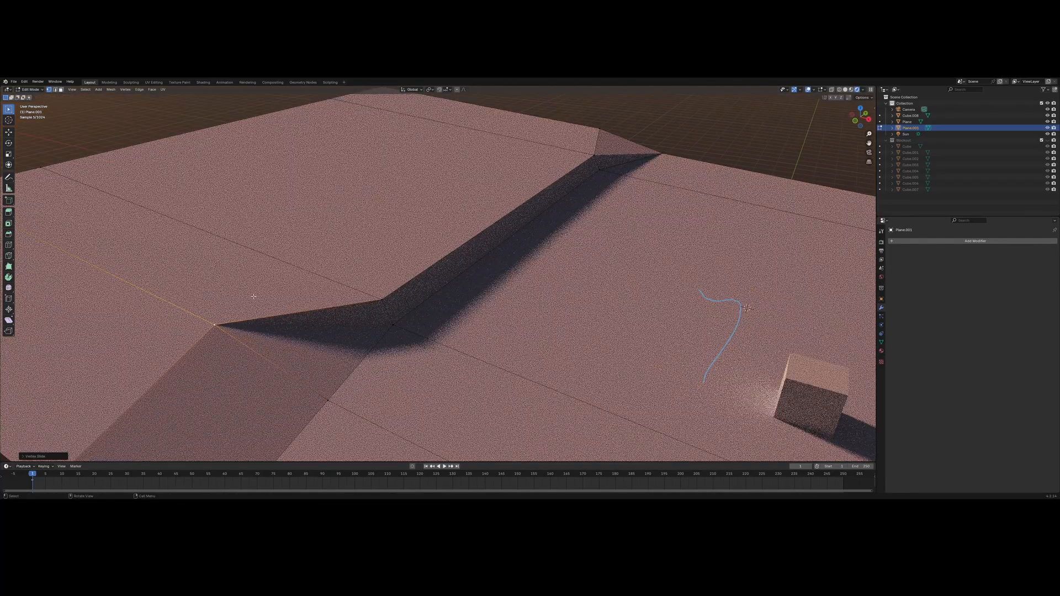
scroll(302, 301, down, 2)
middle_drag(304, 301, 551, 286)
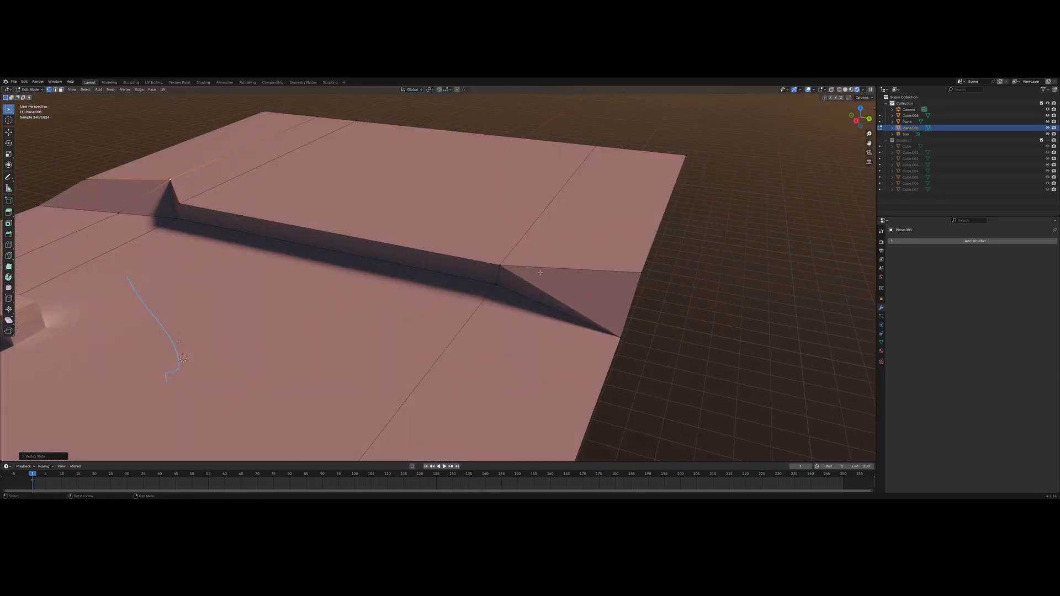
- Add a centred lengthwise loop cut at the step's opposite end and slide its top-edge vertex back to match
key(ctrl+r)
click(540, 272)
right_click(539, 272)
click(566, 270)
middle_drag(566, 270, 530, 287)
key(shift+v)
click(544, 273)
scroll(503, 286, down, 3)
middle_drag(463, 290, 482, 290)
middle_drag(404, 293, 468, 284)
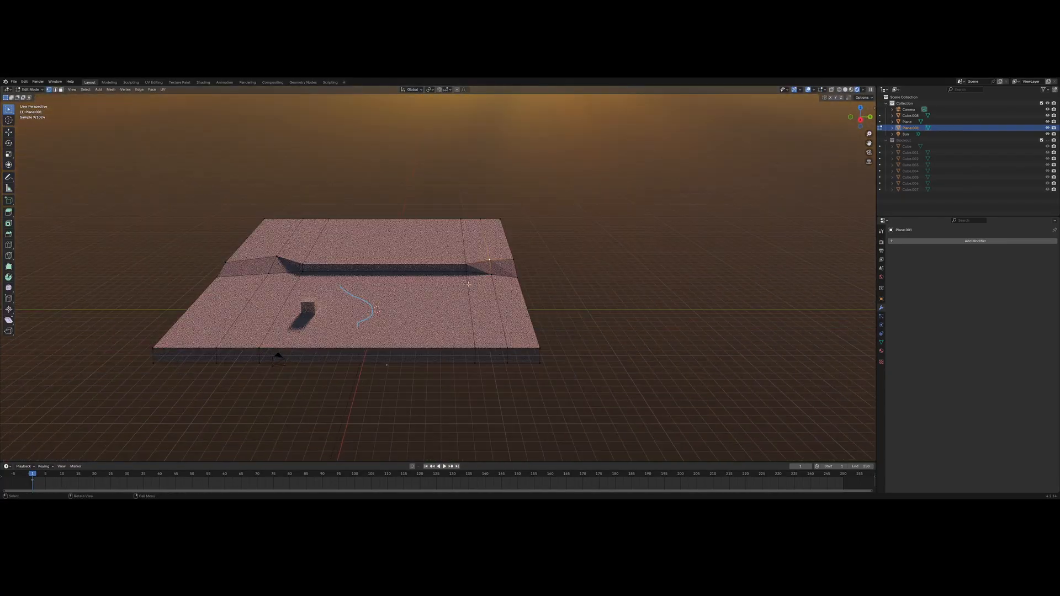
- Move the ground's outer edge loop on the side away from the cube outward along Y, and shift the neighbouring loop after it
scroll(469, 284, up, 6)
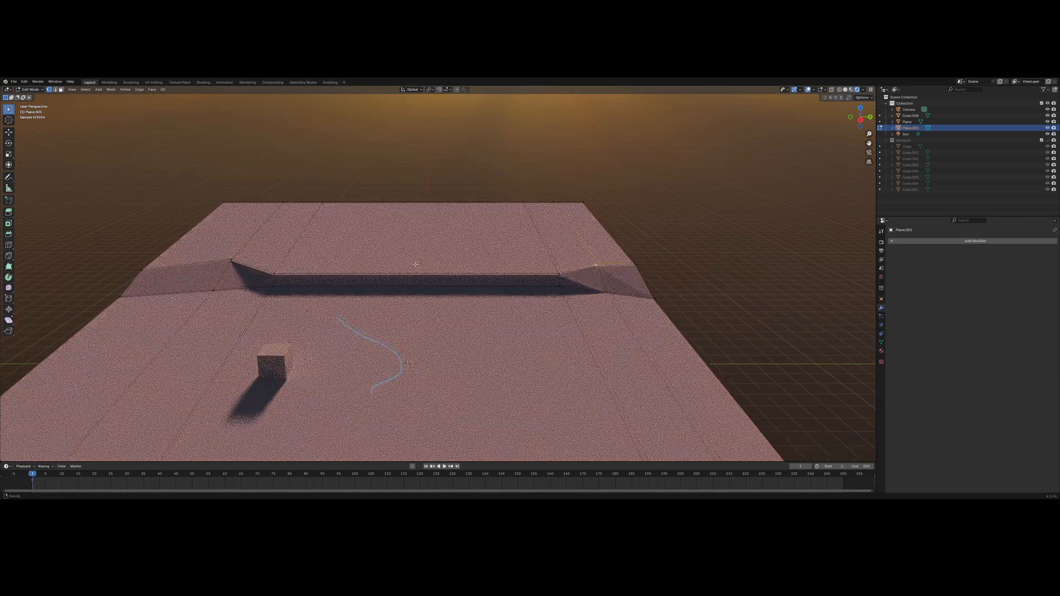
shift+middle_drag(415, 264, 372, 258)
scroll(577, 297, down, 2)
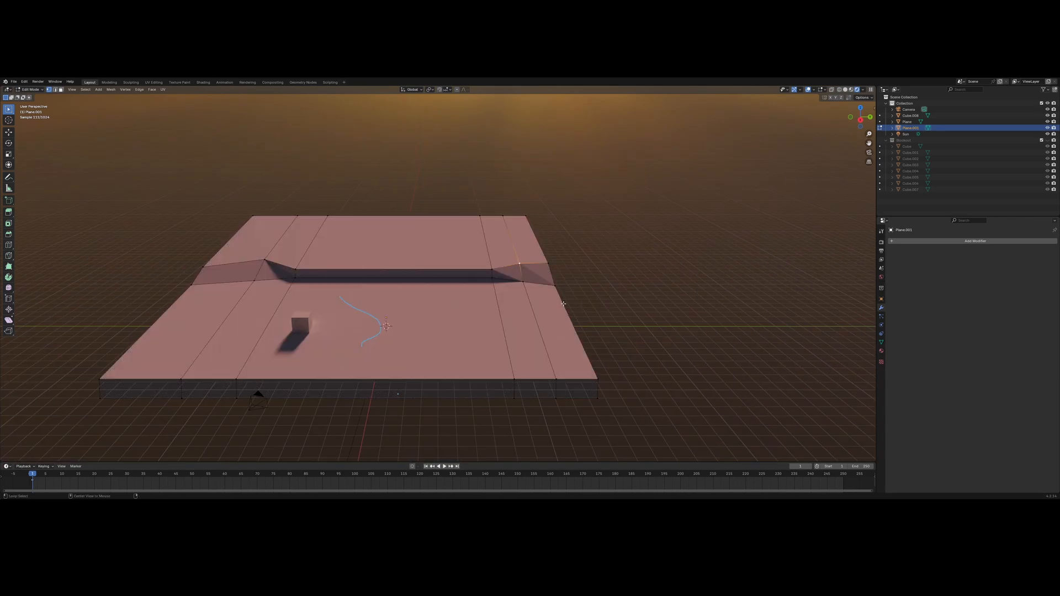
alt+click(563, 303)
key(g)
key(y)
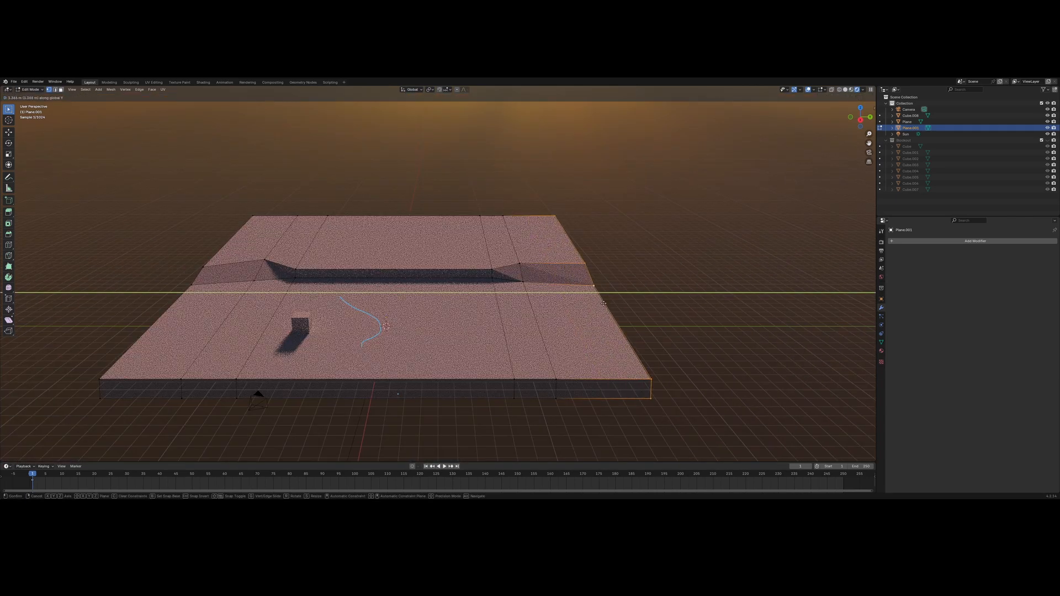
click(552, 307)
key(g)
key(y)
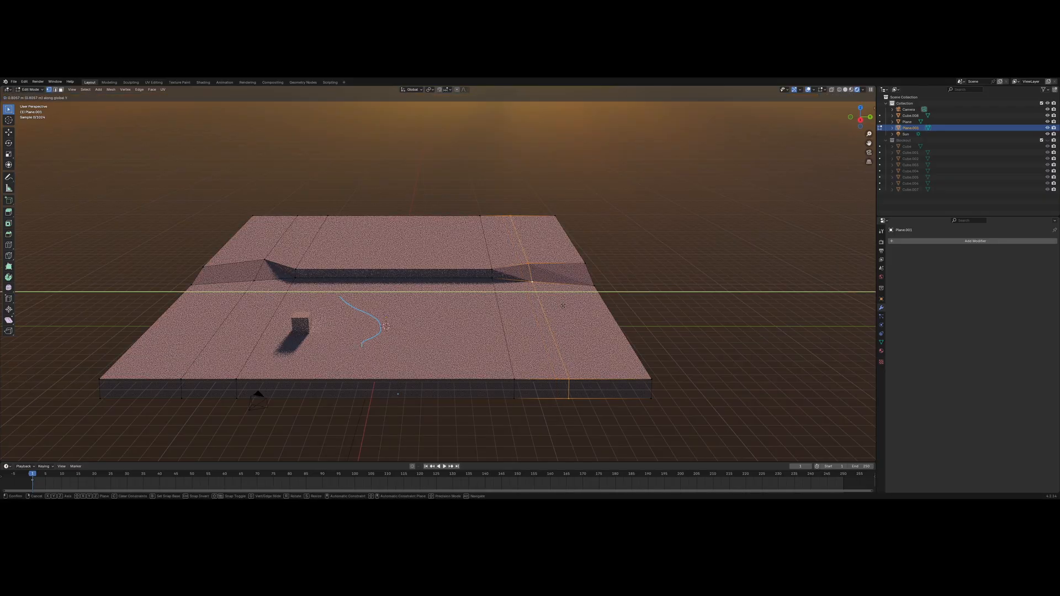
click(568, 306)
shift+middle_drag(358, 293, 383, 300)
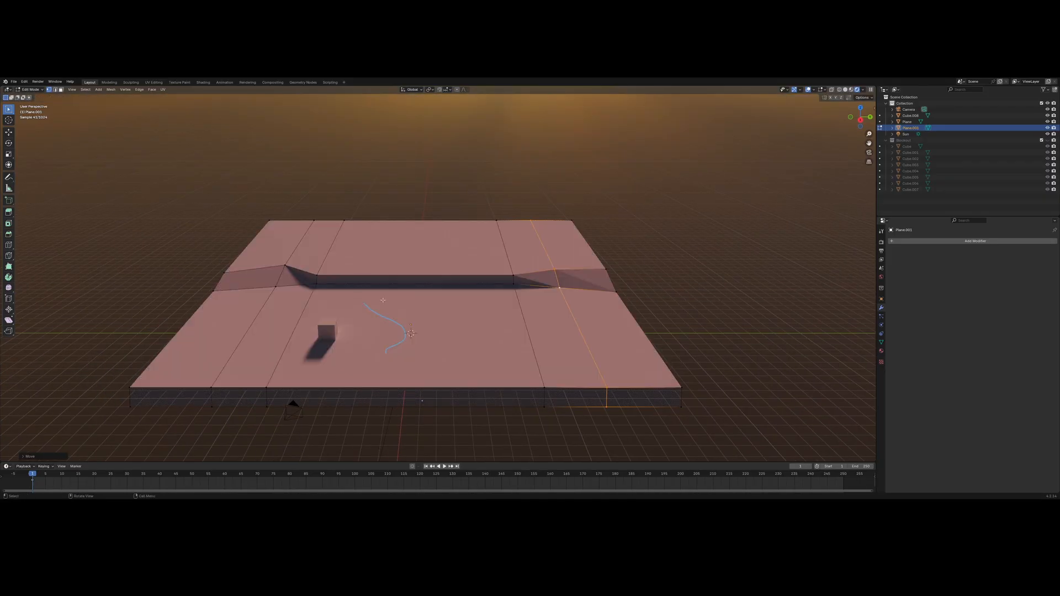
alt+click(217, 293)
key(s)
key(z)
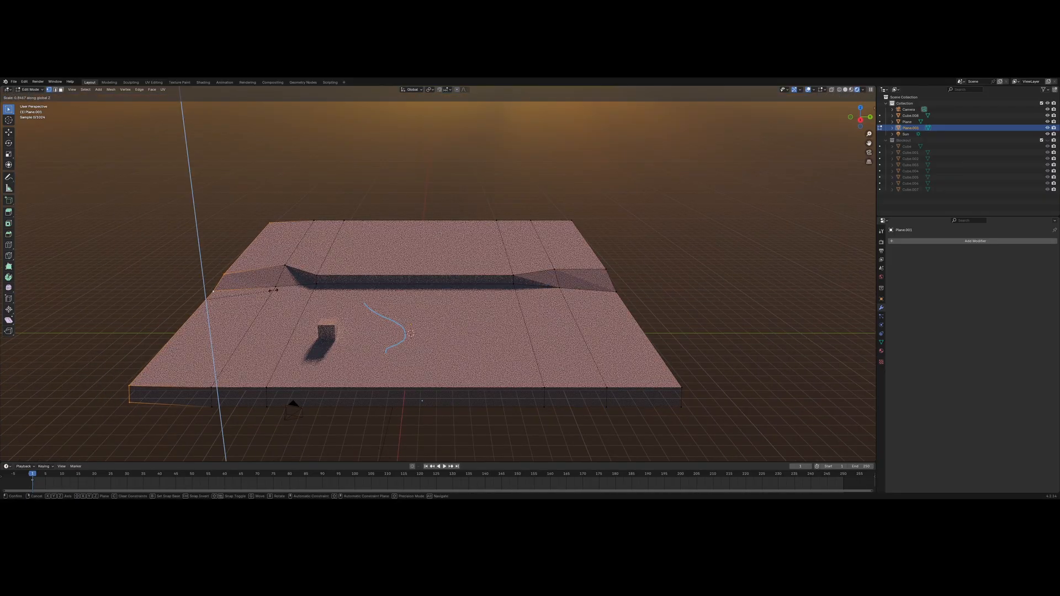
click(227, 304)
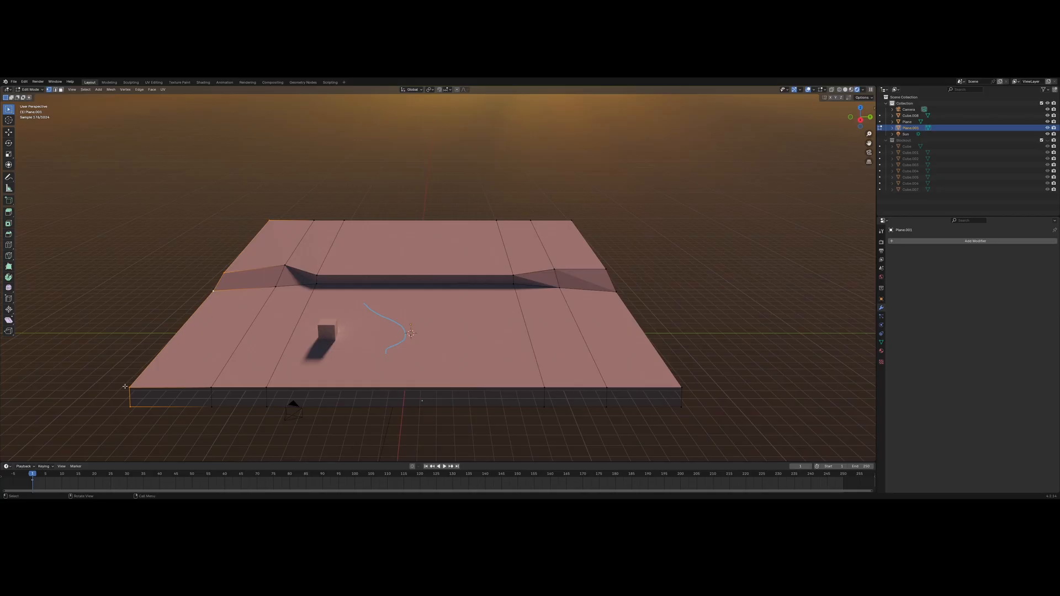
- Lower the ground's outer edge loop on the cube's side along Z so that side slopes down
middle_drag(206, 327, 309, 325)
key(g)
key(z)
click(224, 331)
scroll(309, 325, down, 2)
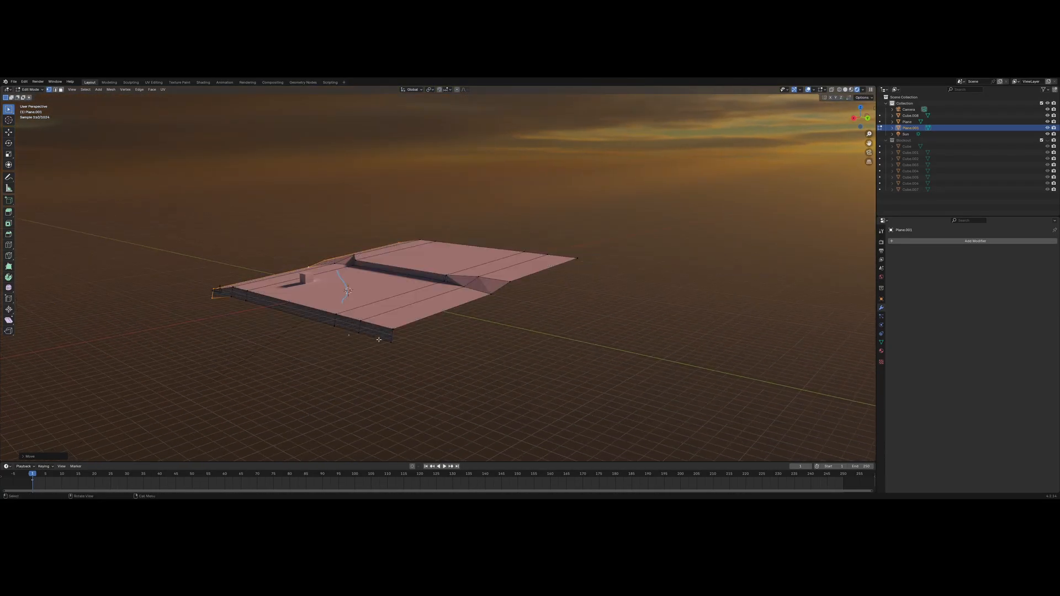
- Select the outer edge vertices on the opposite side of the ground and lower them along Z
ctrl+click(578, 261)
middle_drag(577, 261, 494, 290)
key(g)
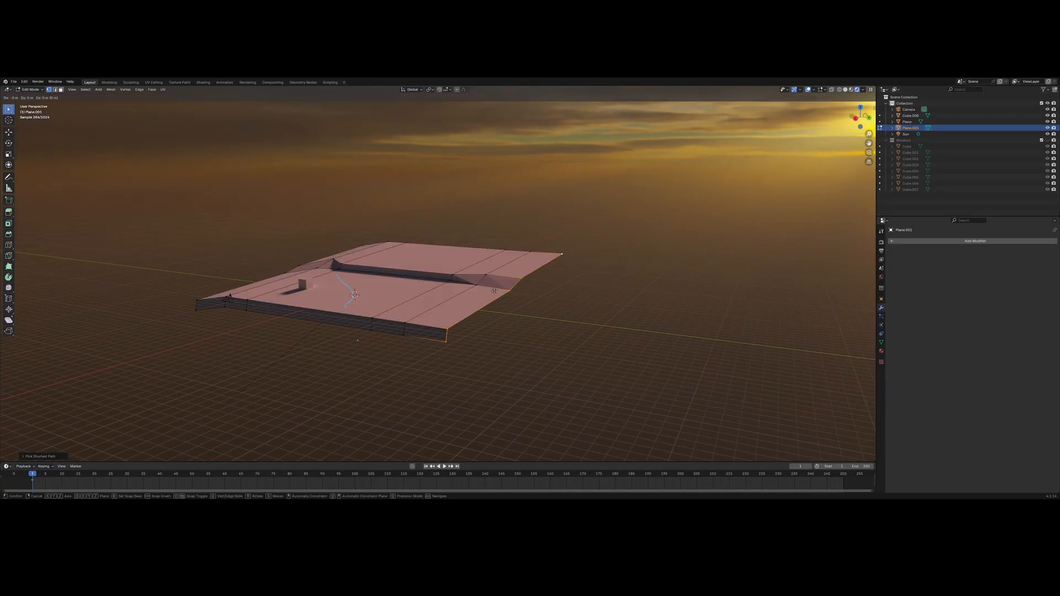
key(g)
click(494, 299)
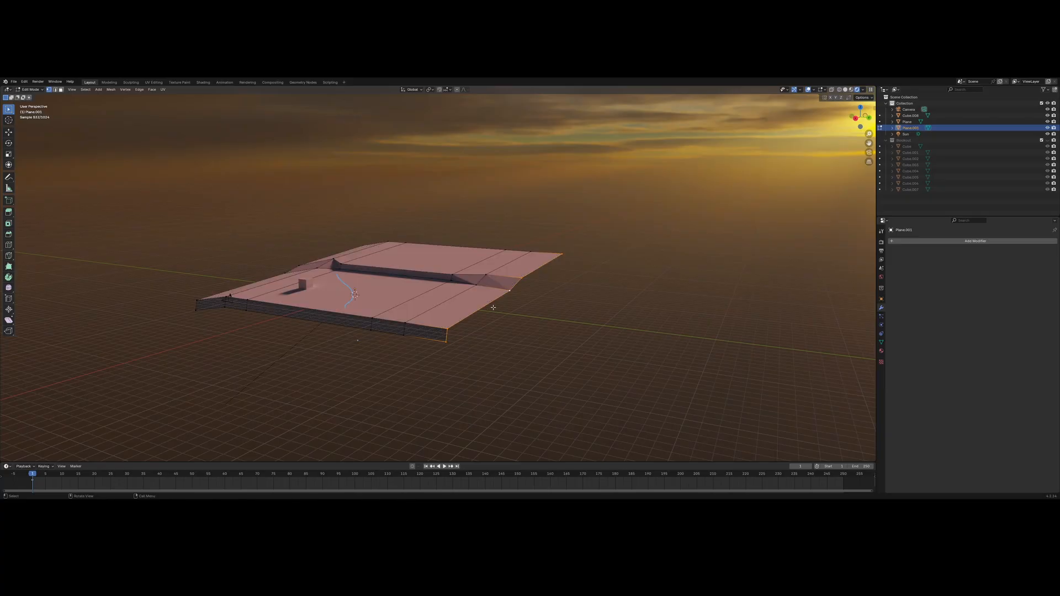
key(g)
key(z)
click(489, 315)
- Look through the camera and examine how the ground's step and sloped sides meet the sunset horizon
middle_drag(489, 315, 636, 235)
click(868, 152)
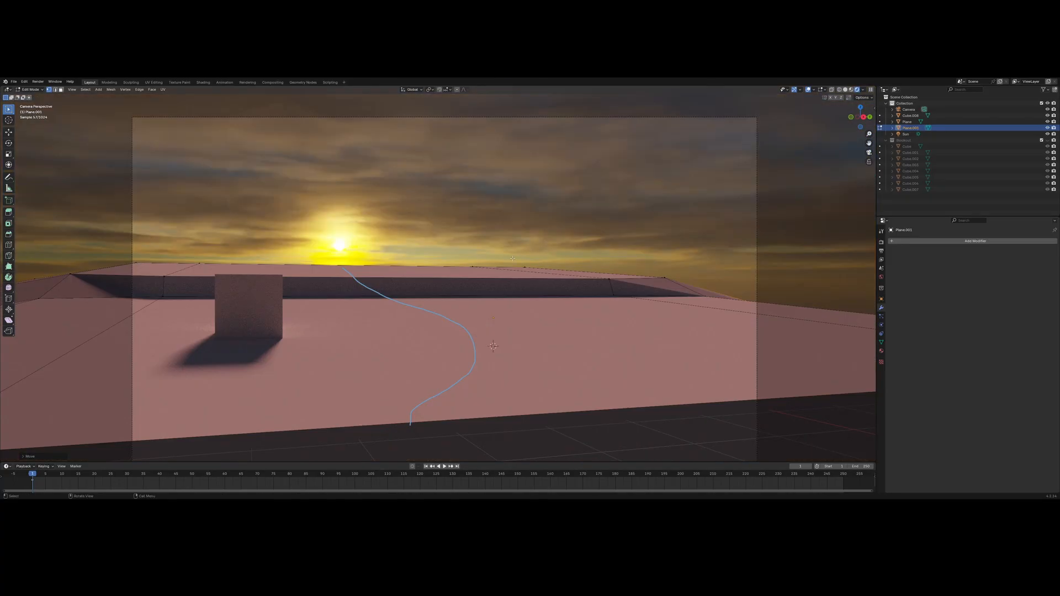
scroll(513, 263, down, 2)
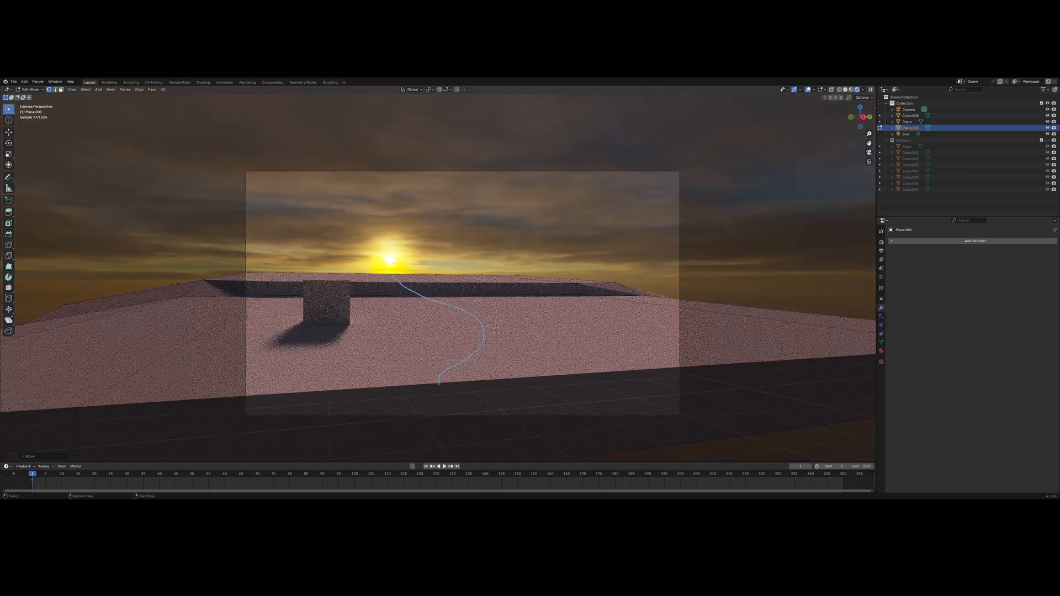
scroll(423, 269, up, 2)
scroll(422, 269, up, 1)
scroll(420, 269, down, 2)
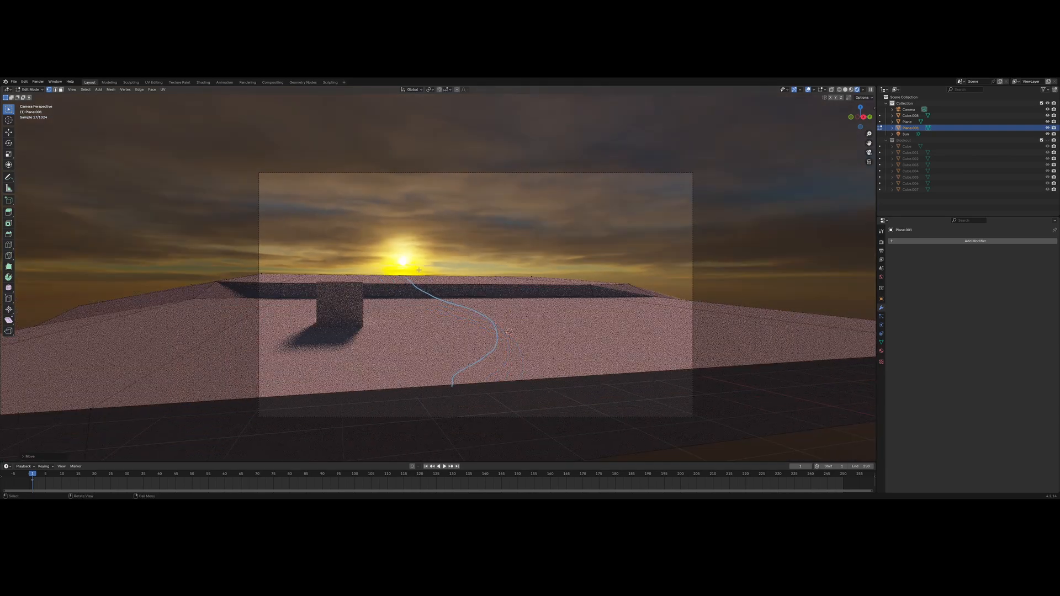
scroll(414, 269, up, 2)
scroll(412, 270, down, 1)
scroll(413, 271, up, 1)
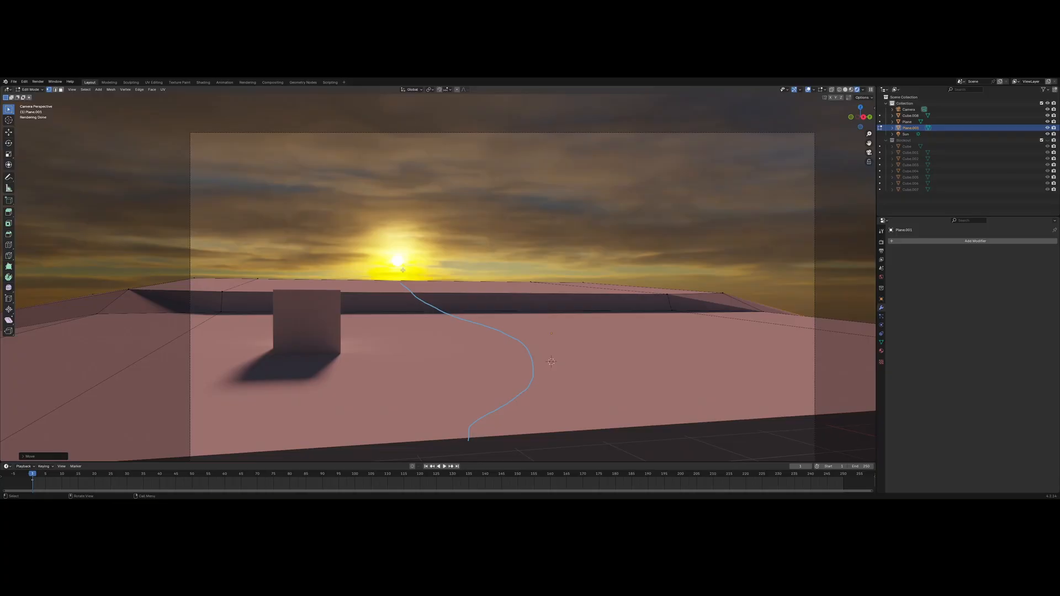
scroll(396, 269, down, 1)
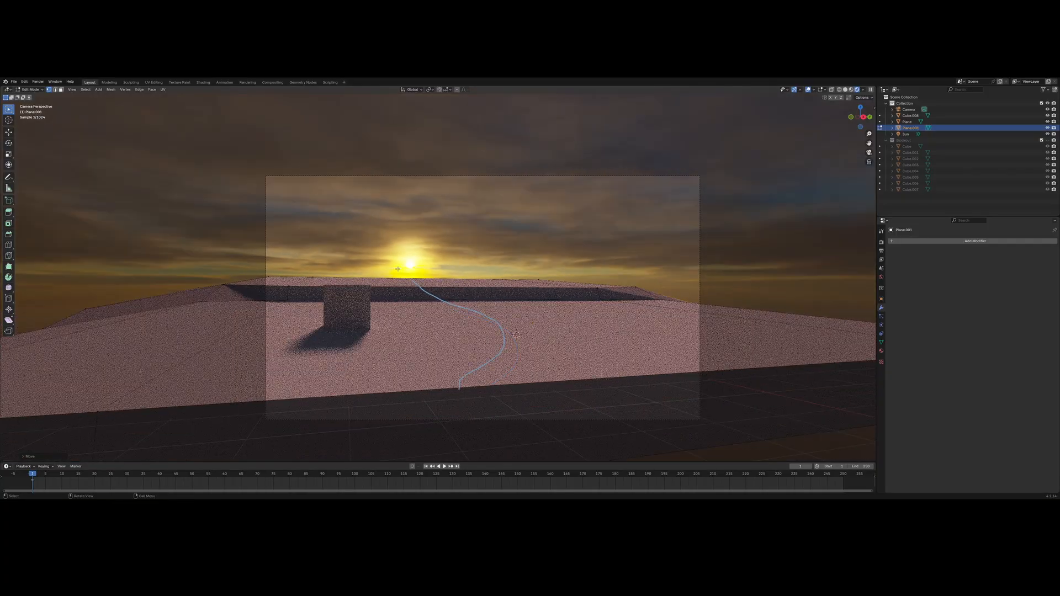
scroll(397, 269, up, 1)
mouse_move(396, 269)
middle_down()
mouse_move(399, 297)
mouse_move(402, 271)
mouse_move(402, 283)
middle_up()
scroll(399, 296, down, 3)
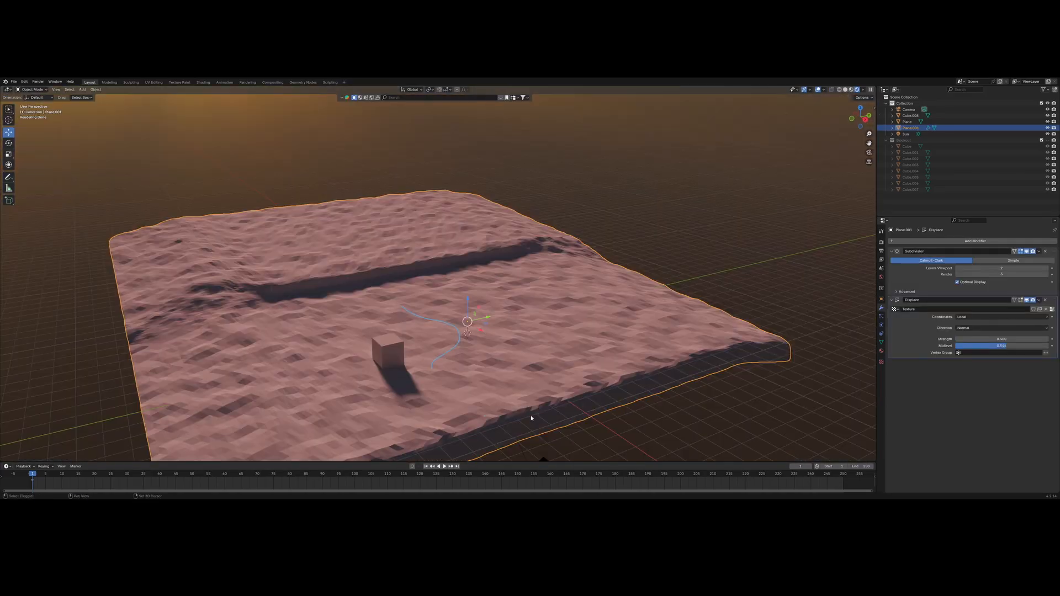
- Duplicate the displaced ground plane in place and move the copy to a new collection named BackUp
middle_drag(531, 417, 572, 392)
key(shift+d)
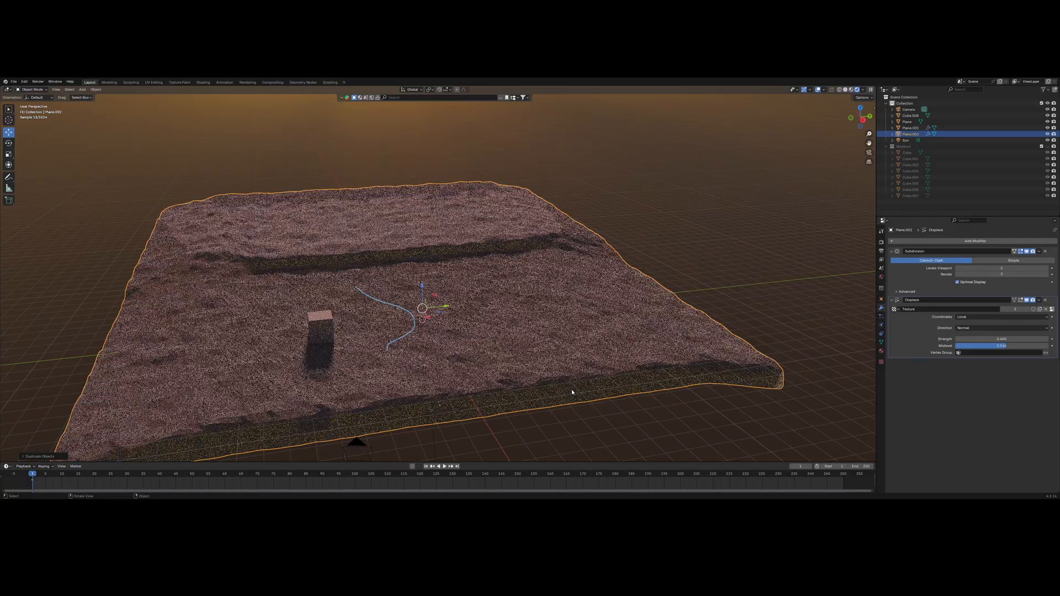
right_click(572, 389)
key(m)
click(572, 389)
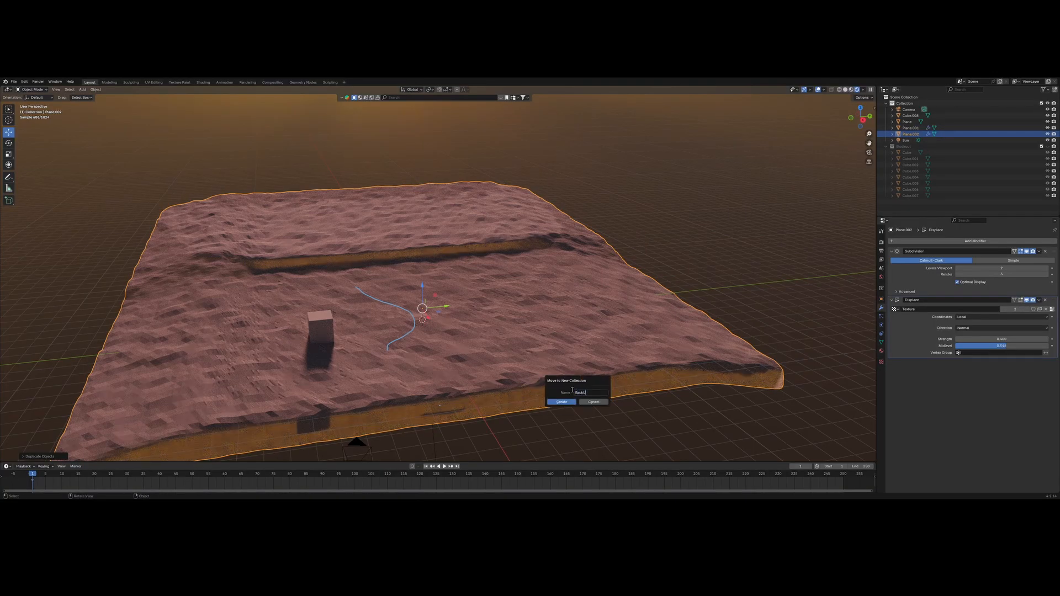
click(568, 402)
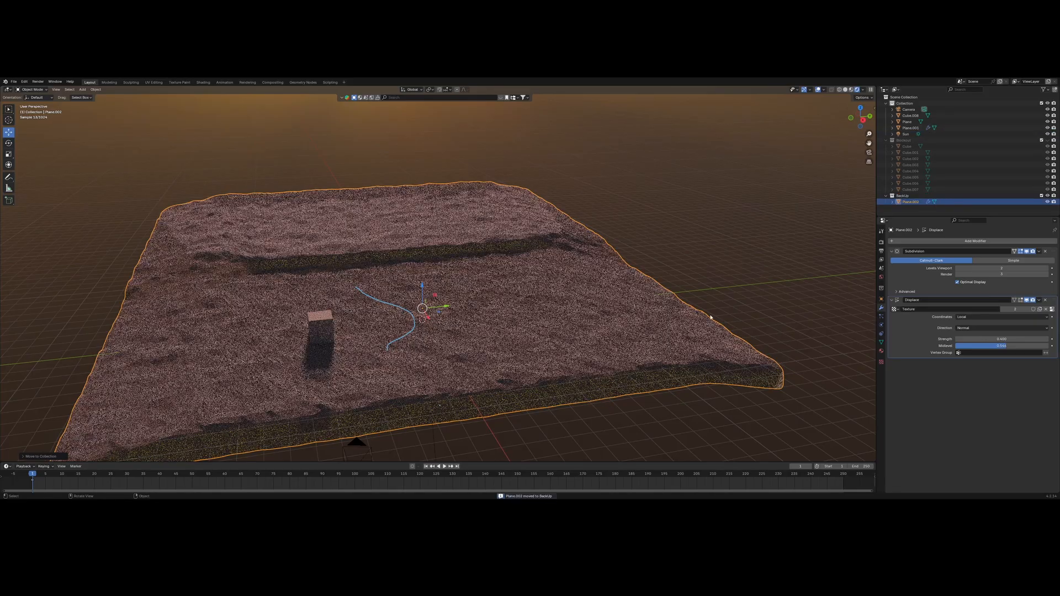
- Hide the BackUp collection and move the original ground plane to a new collection named Ground
click(442, 317)
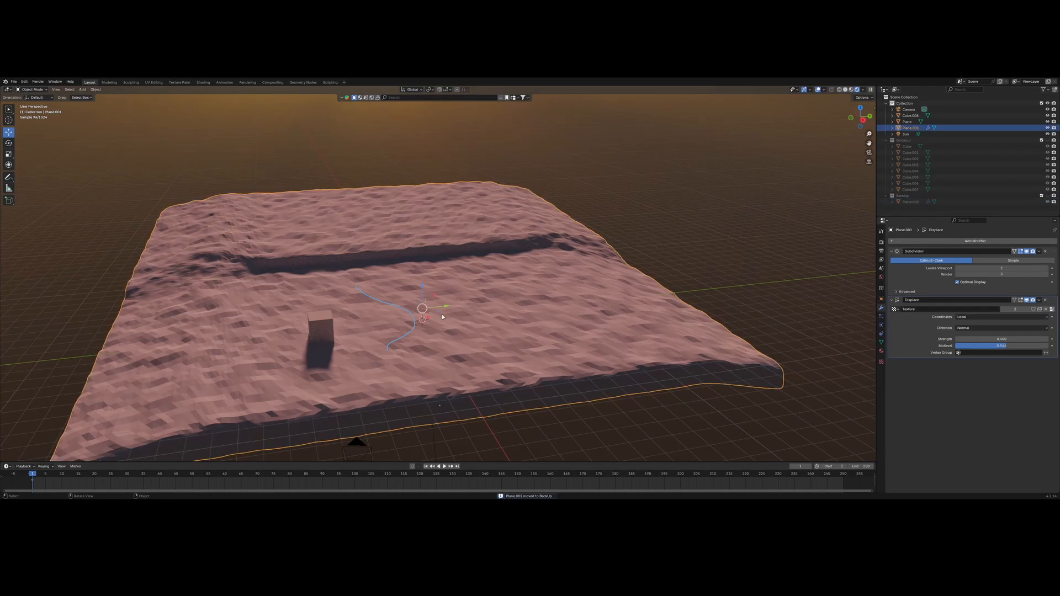
key(m)
click(606, 328)
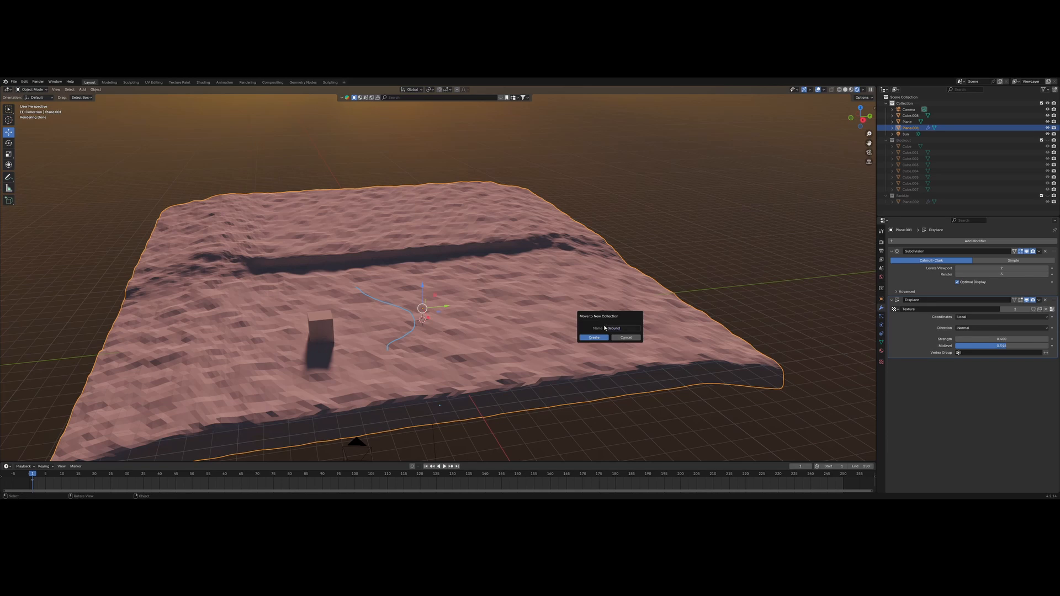
click(594, 337)
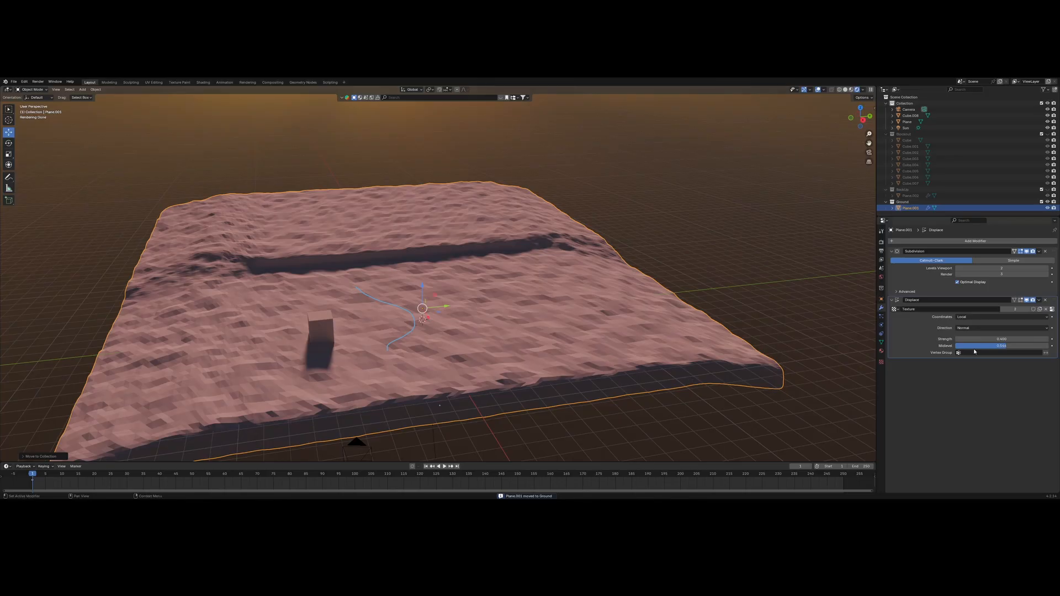
- Apply the Subdivision and Displace modifiers to the ground plane
middle_drag(655, 338, 771, 334)
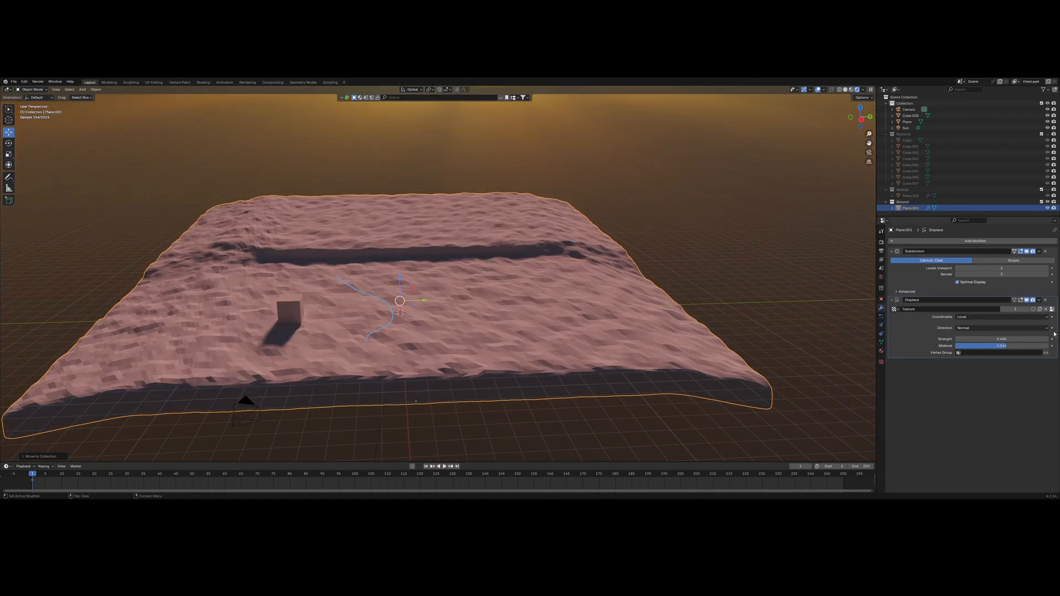
click(1038, 252)
click(1037, 258)
click(1038, 252)
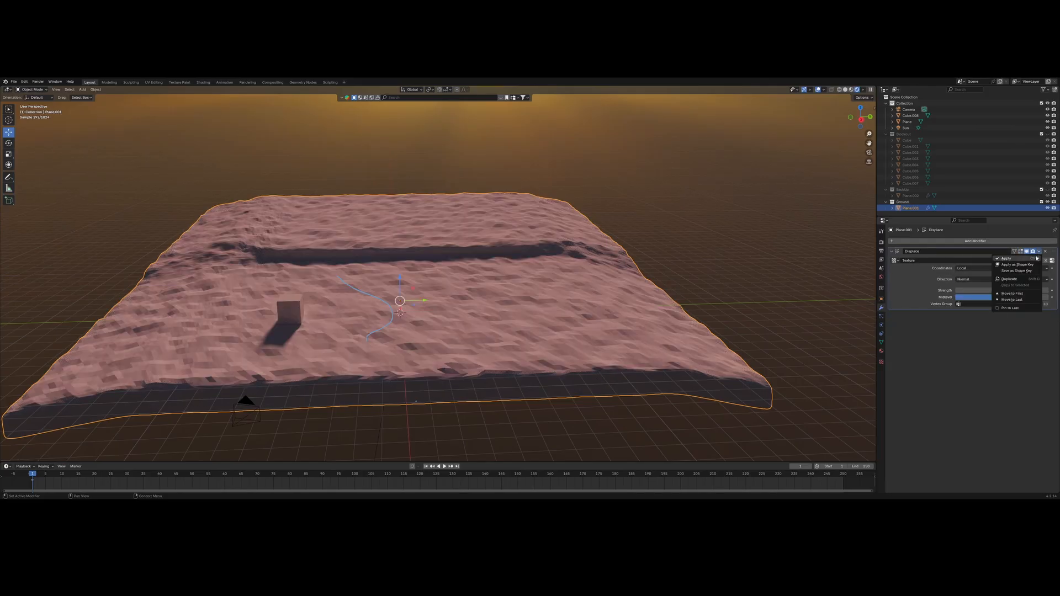
click(1017, 259)
scroll(745, 321, up, 2)
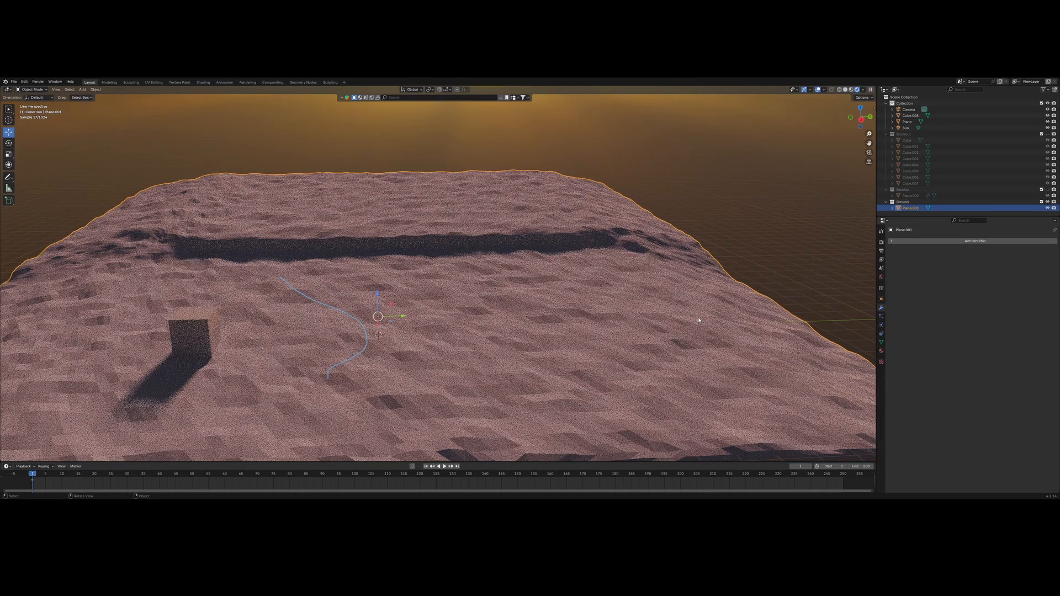
shift+middle_drag(581, 317, 645, 331)
scroll(645, 330, down, 1)
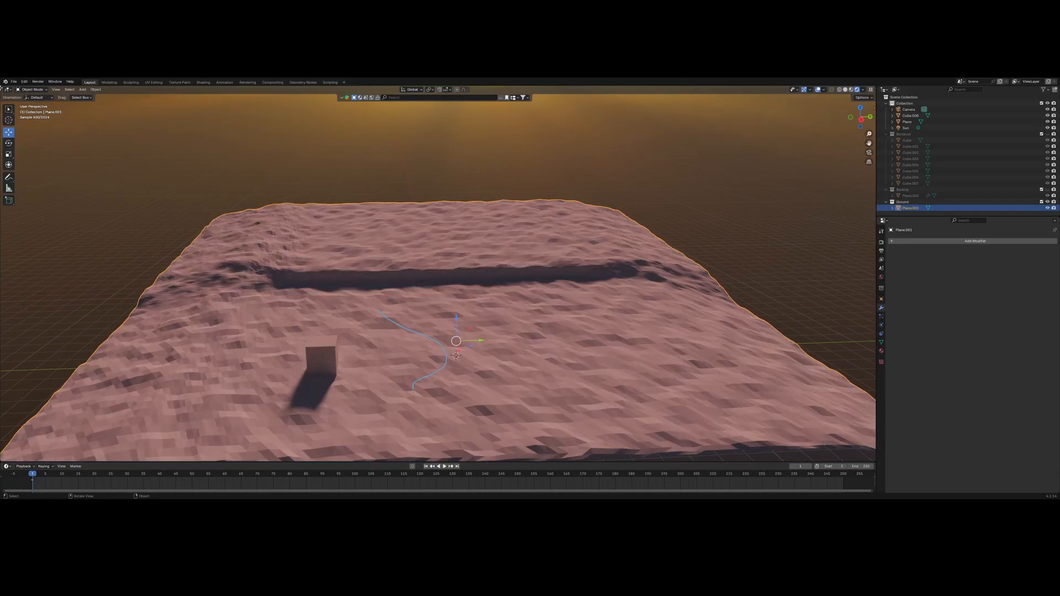
- Split a narrow second editor area off the 3D viewport and look through its editor types
drag(2, 88, 91, 102)
click(10, 92)
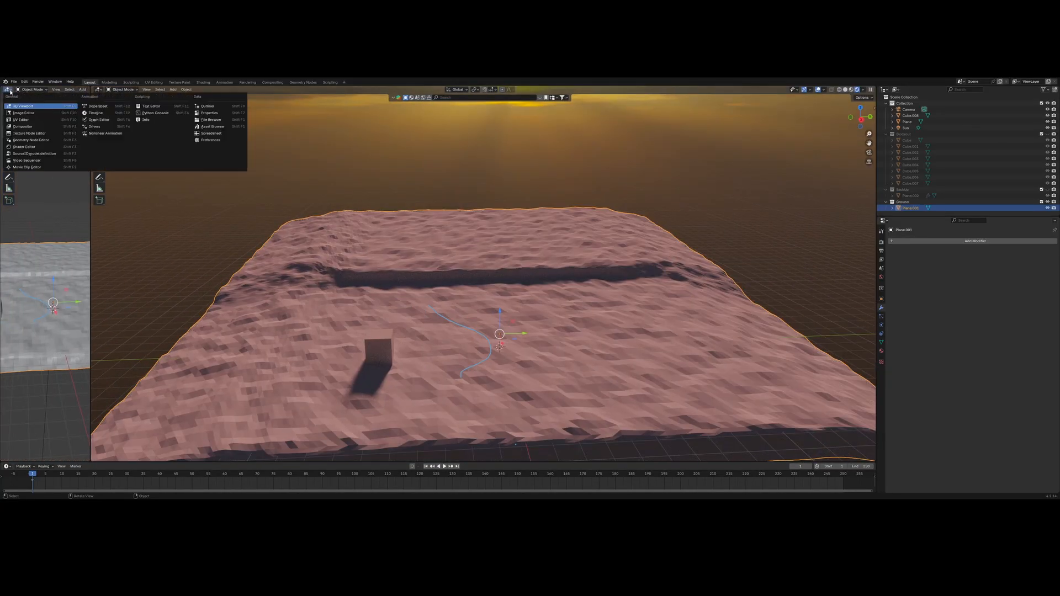
middle_drag(45, 234, 45, 234)
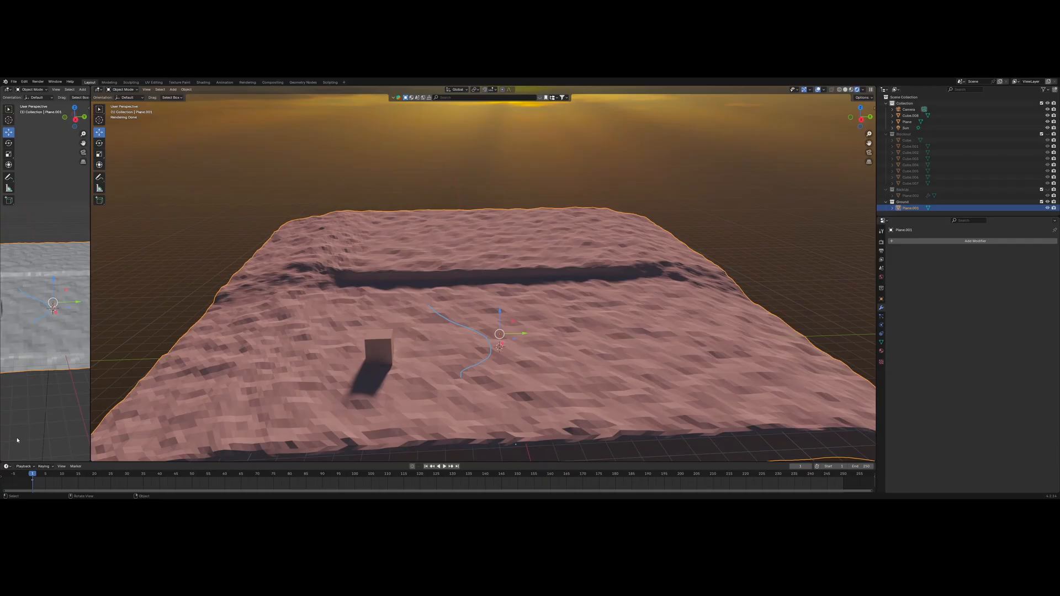
click(9, 90)
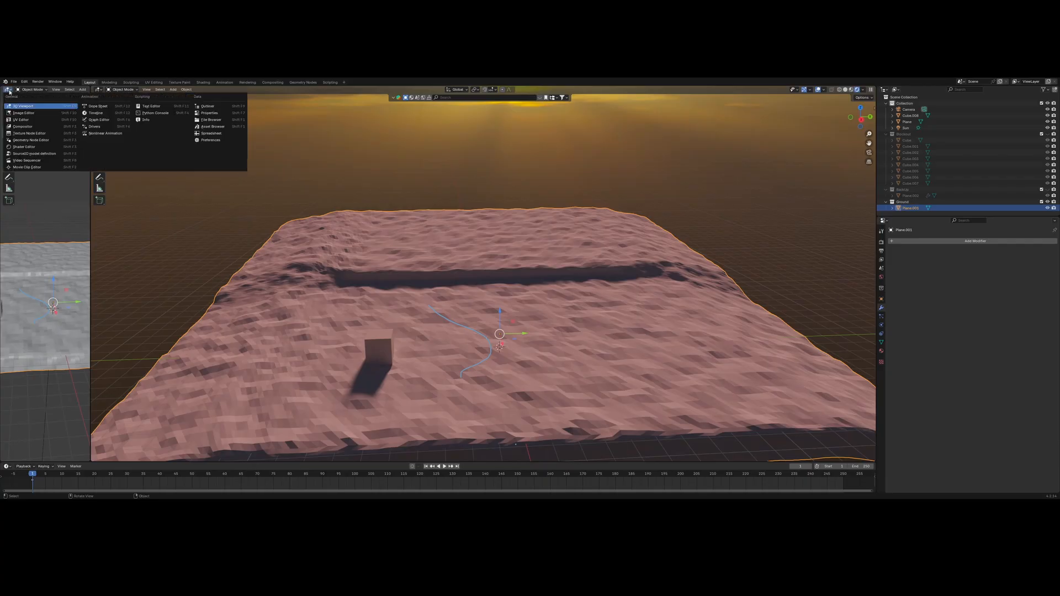
- Switch the ground plane to Sculpt Mode and merge the extra viewport back into the main 3D view
click(31, 90)
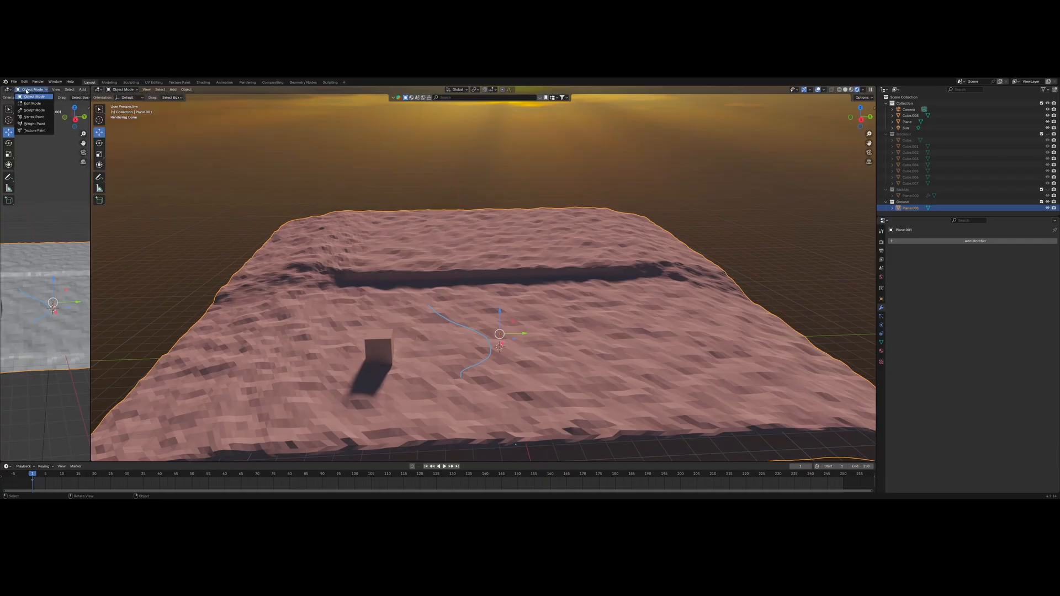
click(34, 110)
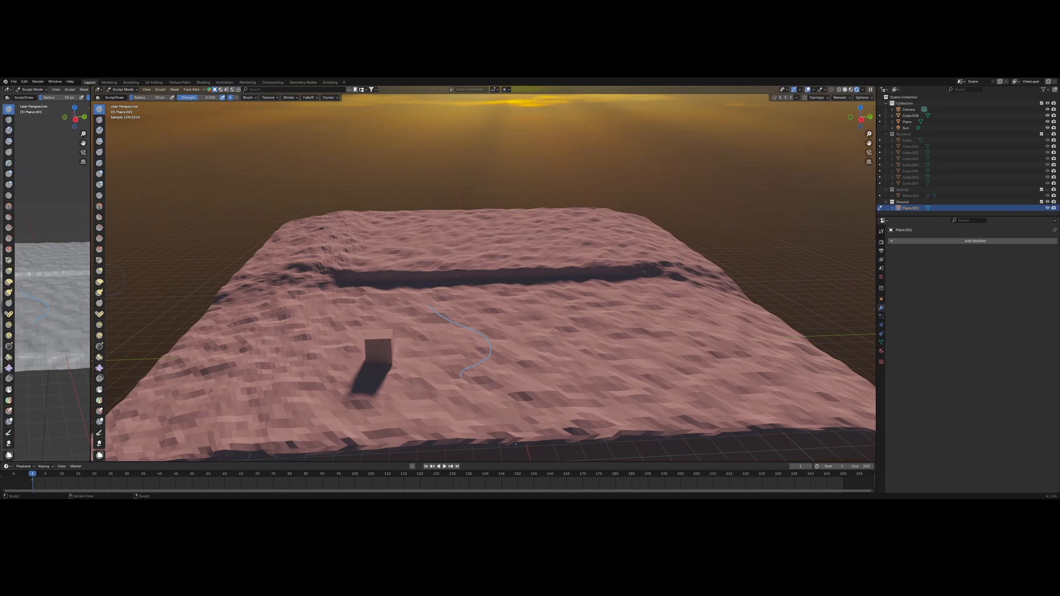
middle_drag(247, 283, 231, 285)
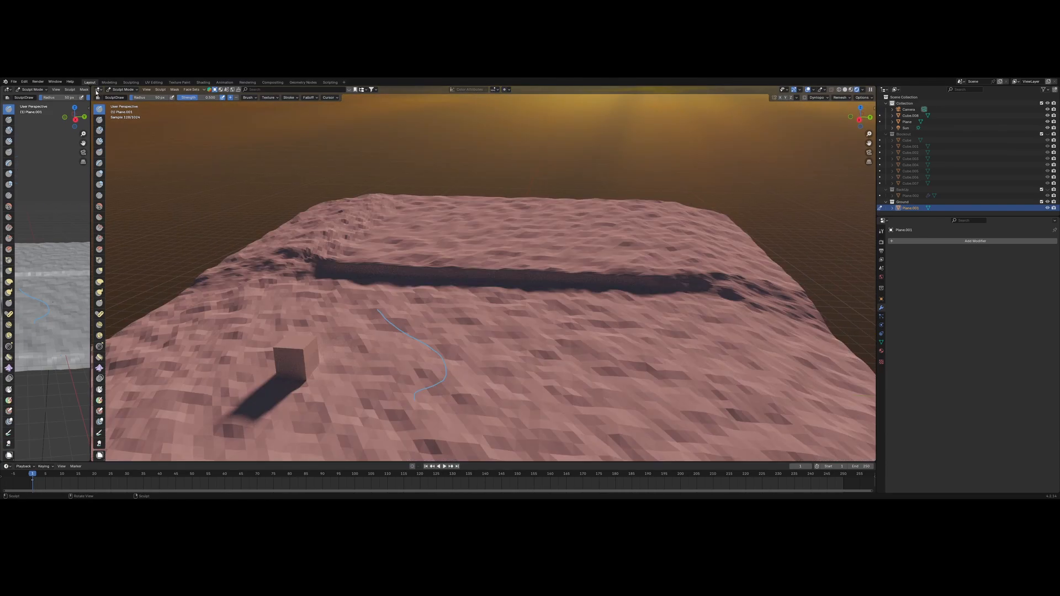
drag(93, 88, 63, 101)
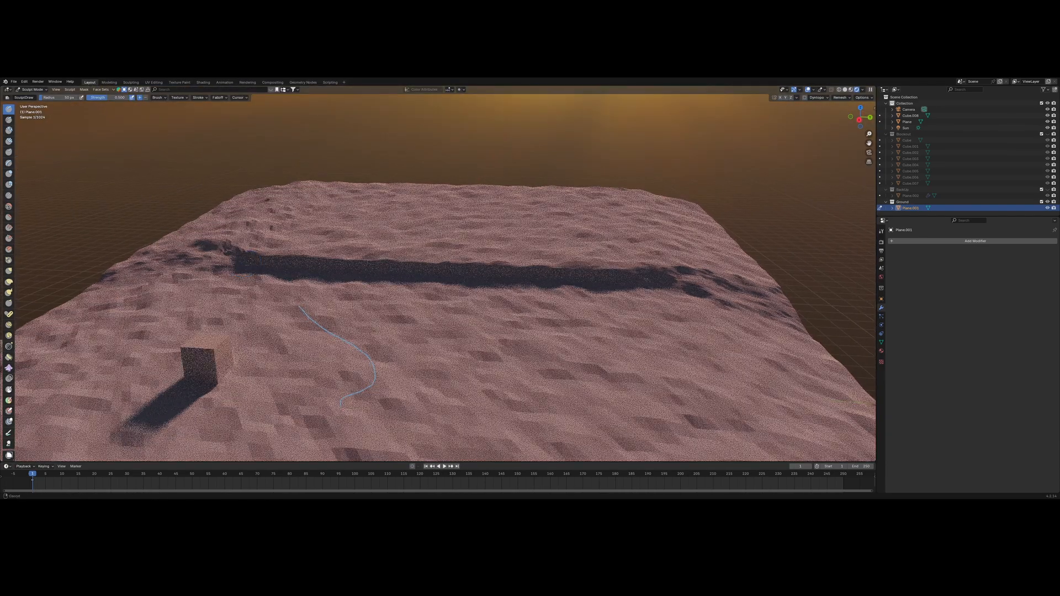
middle_drag(242, 263, 260, 264)
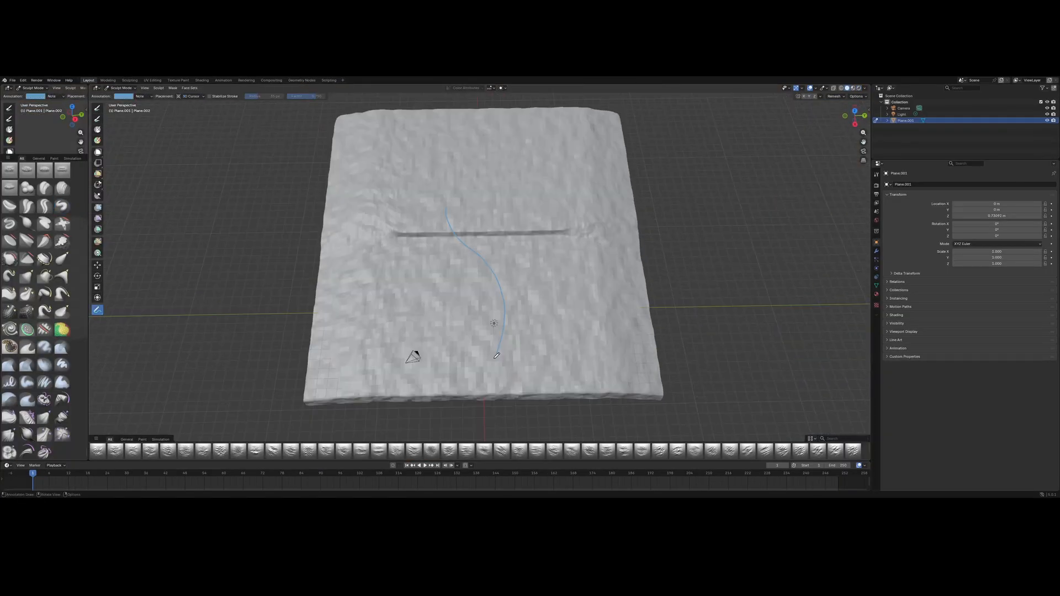
drag(495, 358, 486, 395)
mouse_move(486, 396)
middle_down()
mouse_move(490, 331)
mouse_move(500, 362)
mouse_move(461, 214)
middle_up()
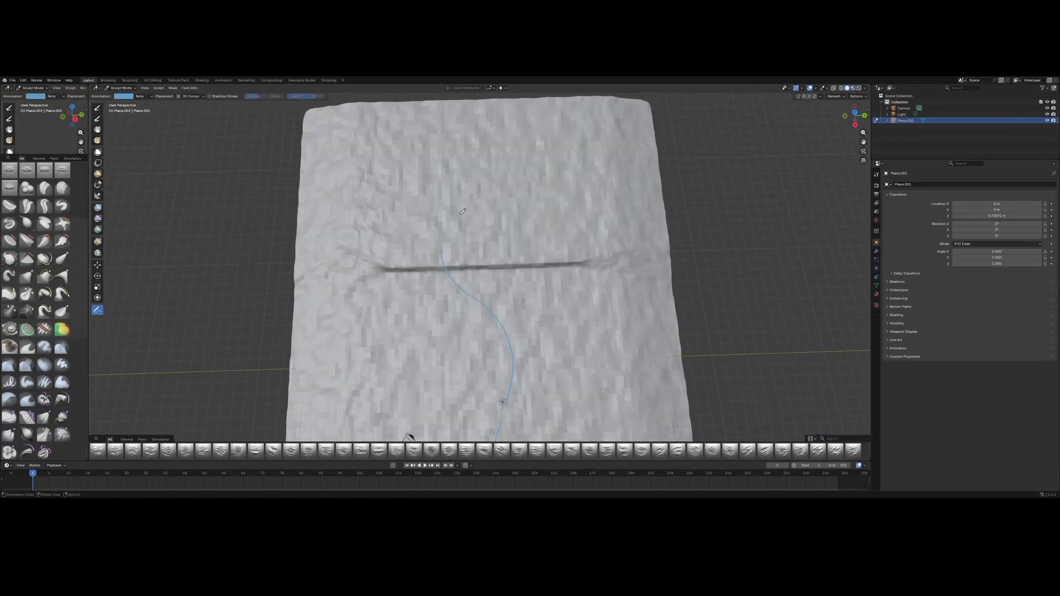
key(ctrl+z)
key(ctrl+z)
- Draw a winding annotation line across the step and down the ground to mark the path of the channel
drag(468, 181, 462, 244)
scroll(525, 353, up, 3)
mouse_move(499, 383)
middle_down()
mouse_move(525, 353)
mouse_move(522, 378)
middle_up()
- Sculpt rounded mounds on the upper terrace and a channel along the annotated line with the Blob brush
click(27, 187)
middle_drag(321, 299, 296, 271)
drag(309, 243, 663, 243)
middle_drag(662, 243, 544, 291)
mouse_move(306, 366)
middle_down()
mouse_move(552, 345)
mouse_move(466, 336)
mouse_move(509, 355)
mouse_move(419, 243)
mouse_move(486, 228)
mouse_move(453, 343)
mouse_move(420, 219)
middle_up()
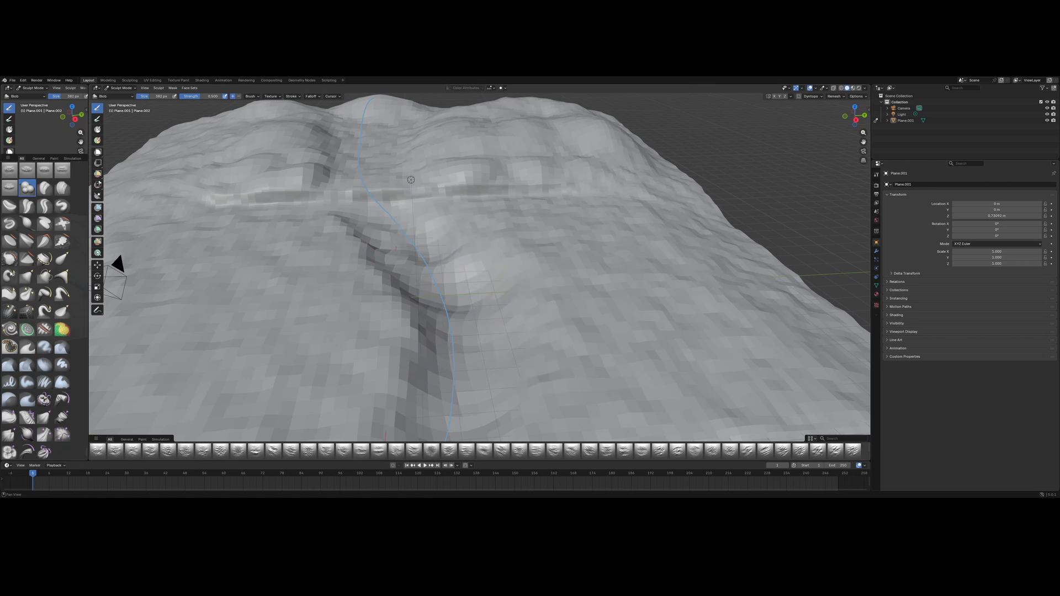
- Soften the channel, its banks and the mounds behind the step with the Smooth brush
mouse_move(387, 279)
middle_down()
mouse_move(390, 293)
mouse_move(394, 269)
middle_up()
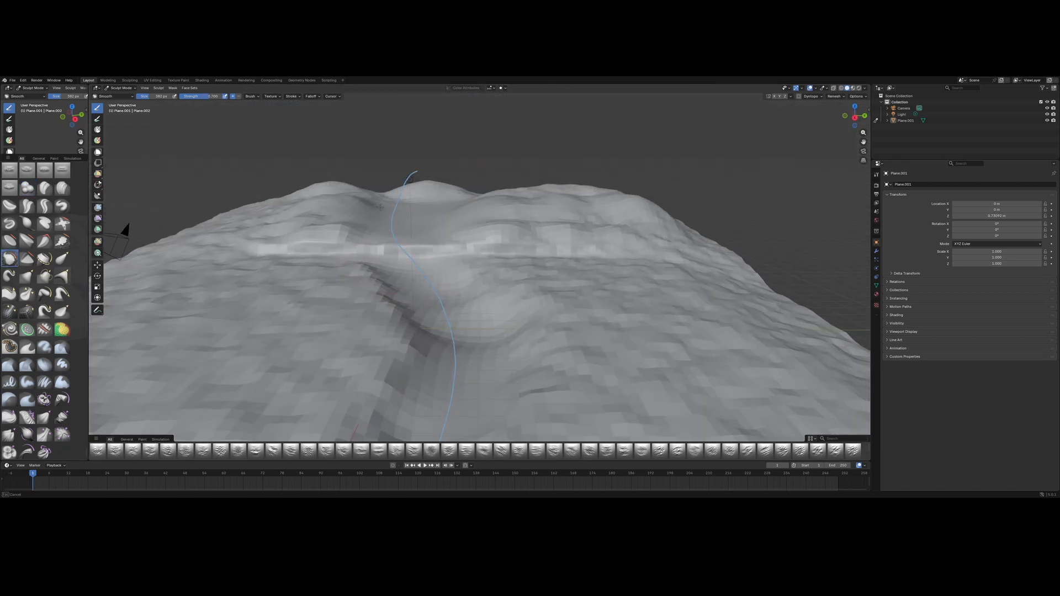
middle_drag(380, 206, 390, 252)
scroll(11, 381, up, 1)
scroll(33, 298, up, 3)
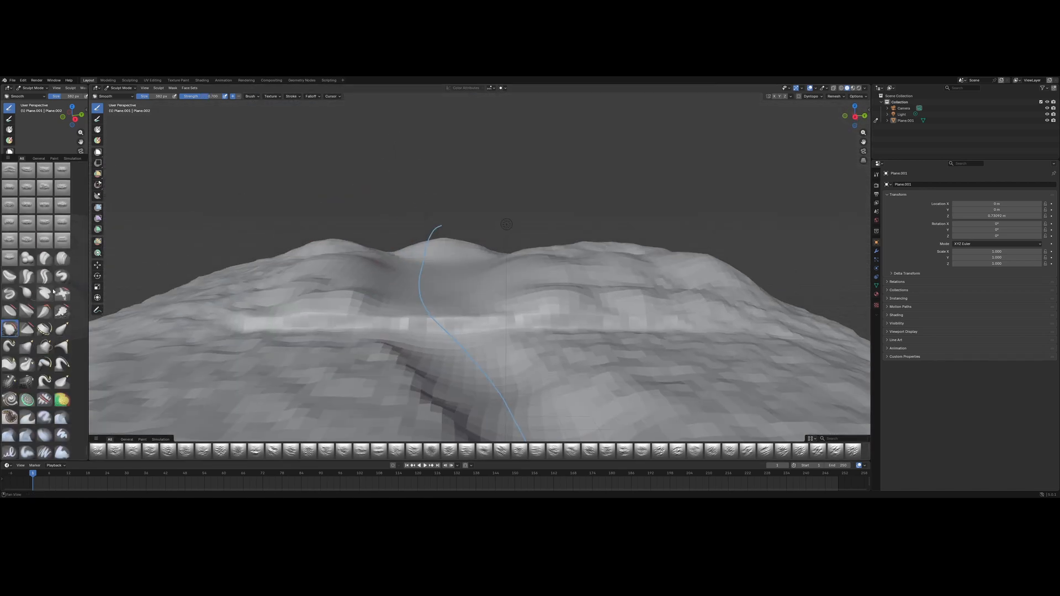
scroll(33, 309, down, 3)
scroll(33, 320, up, 3)
- Reshape the channel's banks and its opening at the ground's front edge with the Grab brush
click(27, 346)
scroll(313, 252, up, 1)
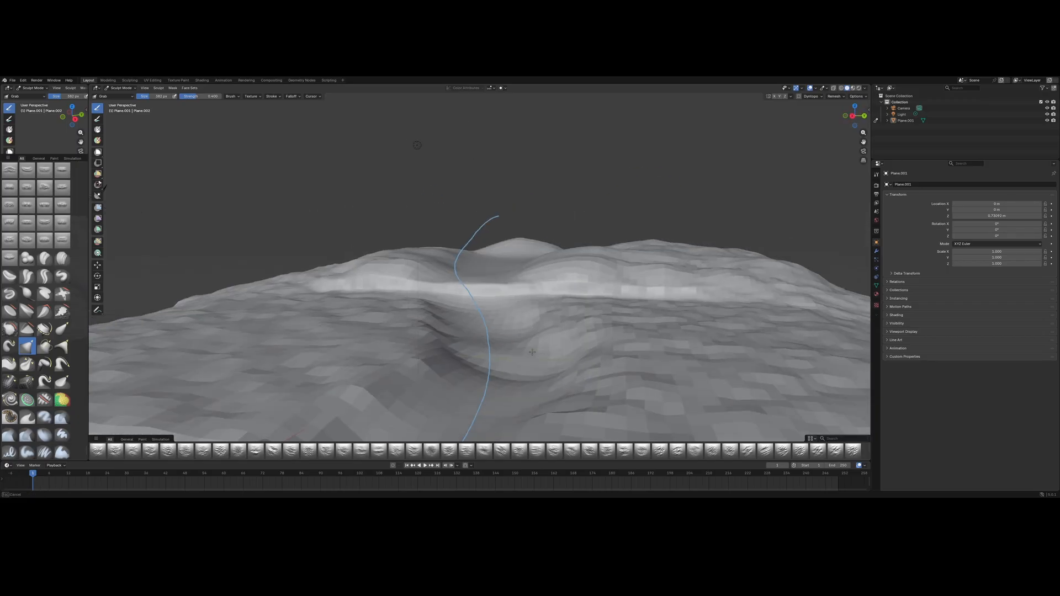
middle_drag(548, 335, 521, 388)
mouse_move(526, 337)
middle_down()
mouse_move(506, 340)
mouse_move(480, 309)
mouse_move(437, 328)
mouse_move(362, 296)
mouse_move(296, 237)
mouse_move(294, 192)
mouse_move(415, 289)
middle_up()
scroll(475, 291, up, 2)
scroll(436, 328, down, 2)
scroll(293, 191, down, 2)
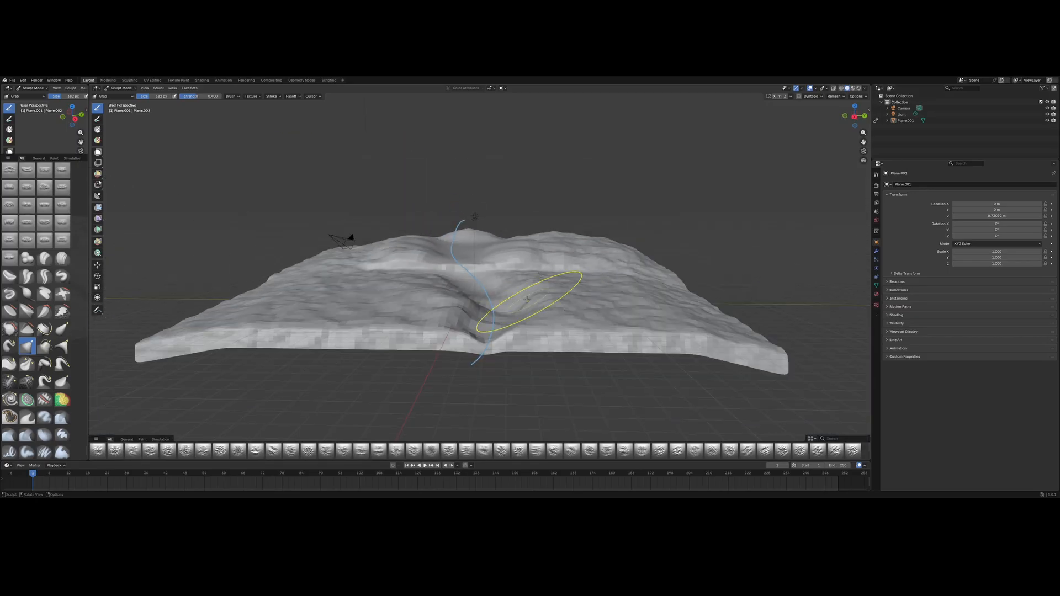
middle_drag(527, 300, 513, 321)
scroll(469, 289, up, 2)
scroll(509, 194, up, 2)
scroll(436, 191, down, 4)
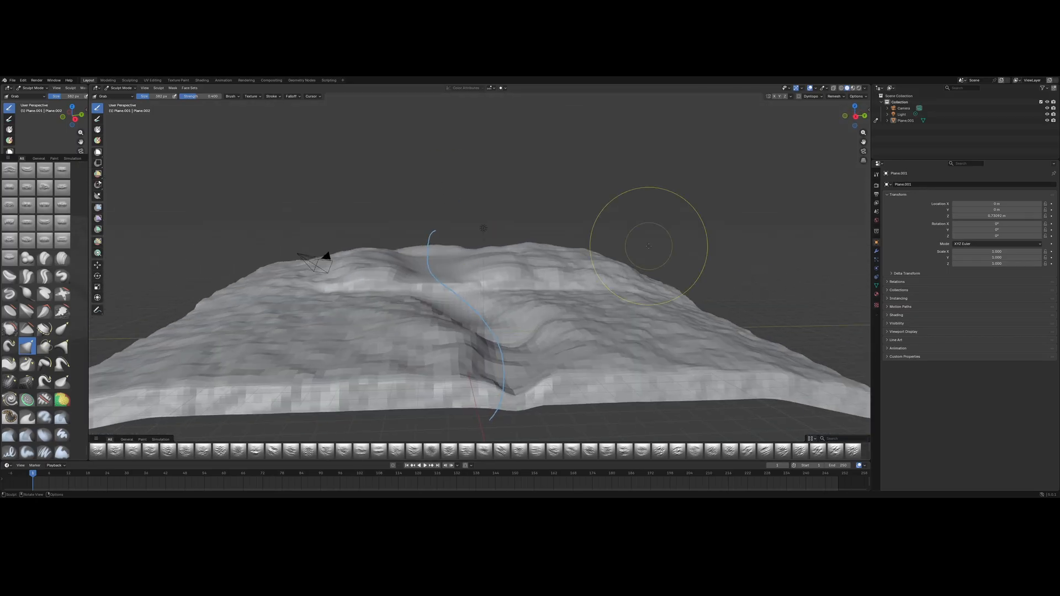
mouse_move(651, 231)
middle_down()
mouse_move(483, 341)
mouse_move(476, 315)
mouse_move(489, 284)
middle_up()
- Widen and deepen the channel's mouth at the ground's front edge with the Elastic Grab brush
click(62, 330)
scroll(470, 343, up, 3)
scroll(508, 319, down, 2)
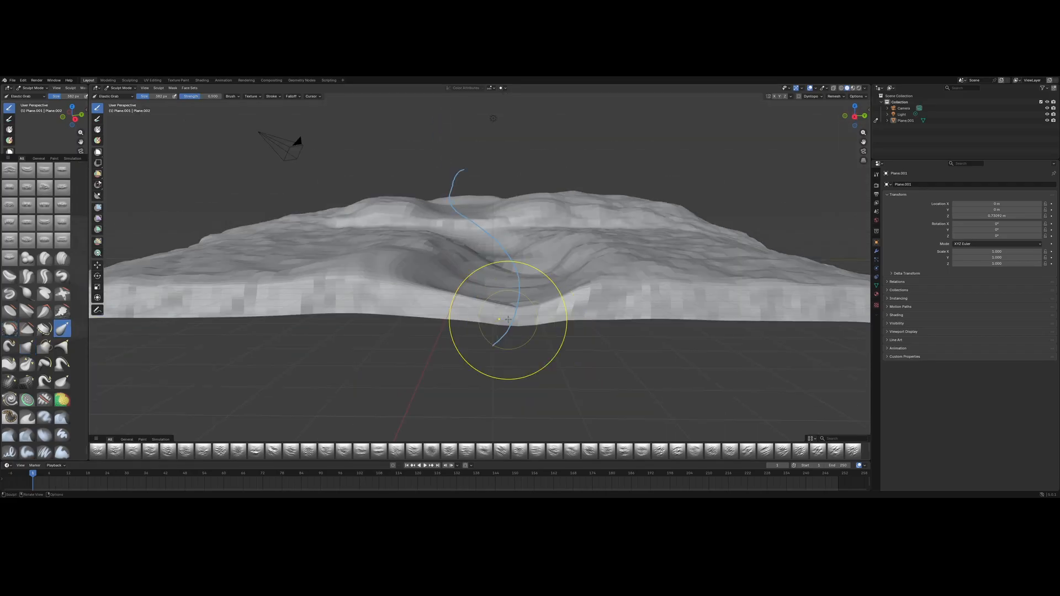
scroll(508, 319, down, 2)
scroll(504, 369, up, 2)
mouse_move(508, 319)
middle_down()
mouse_move(503, 369)
mouse_move(497, 330)
mouse_move(461, 276)
middle_up()
scroll(458, 271, down, 4)
drag(449, 260, 450, 279)
scroll(458, 282, up, 3)
middle_drag(475, 276, 480, 326)
middle_drag(552, 353, 559, 310)
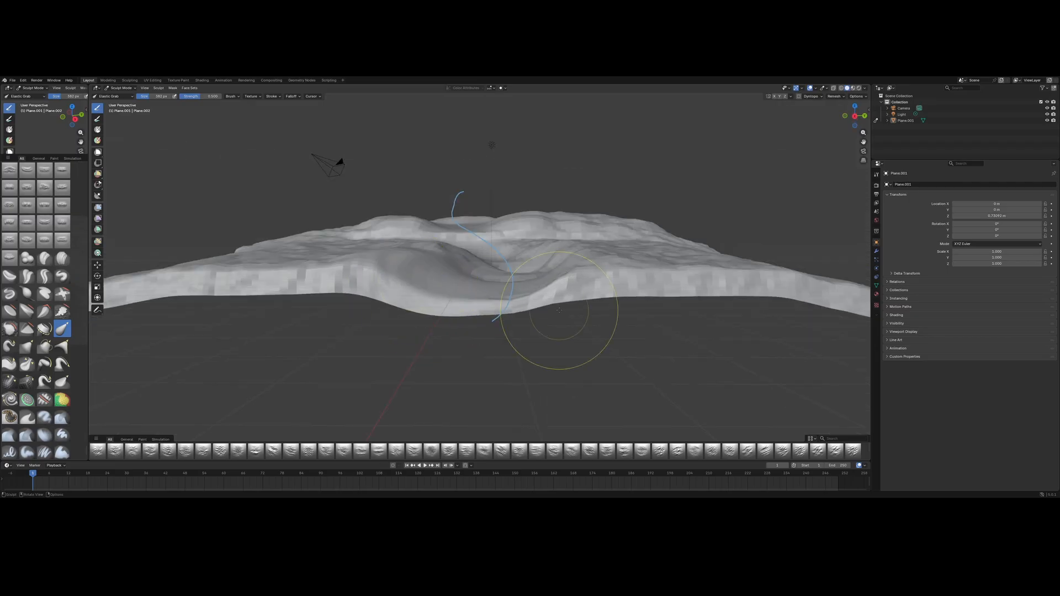
- Examine the channel, its banks and the surrounding terrain from several angles and distances
middle_drag(480, 276, 522, 290)
scroll(473, 327, up, 3)
scroll(442, 276, down, 3)
scroll(510, 290, down, 4)
scroll(516, 287, up, 5)
scroll(496, 265, down, 4)
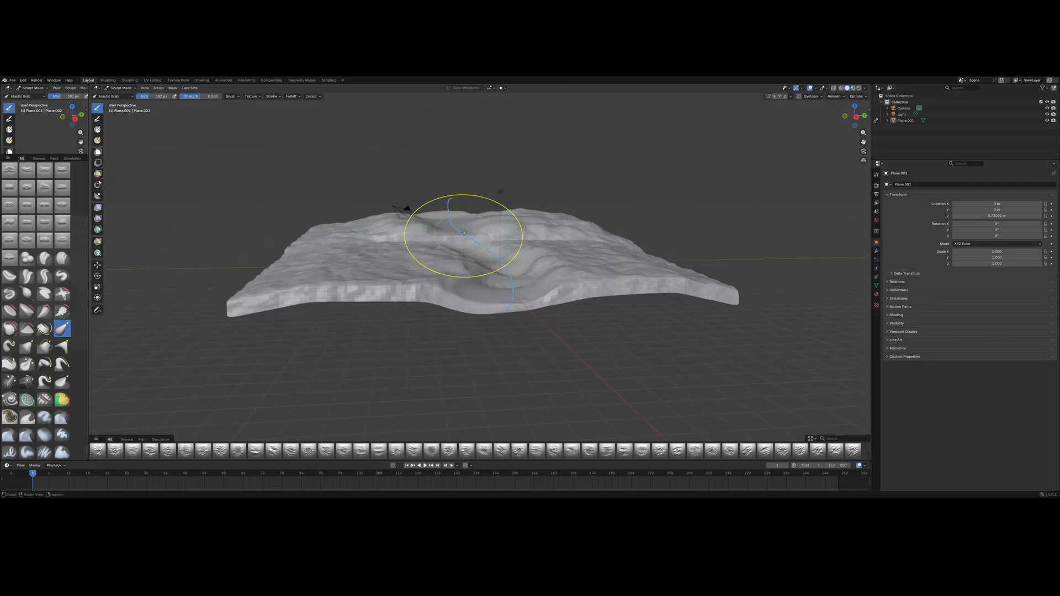
scroll(464, 233, down, 4)
middle_drag(466, 229, 429, 238)
mouse_move(428, 275)
middle_down()
mouse_move(464, 265)
mouse_move(444, 264)
middle_up()
scroll(470, 263, up, 7)
scroll(474, 257, down, 5)
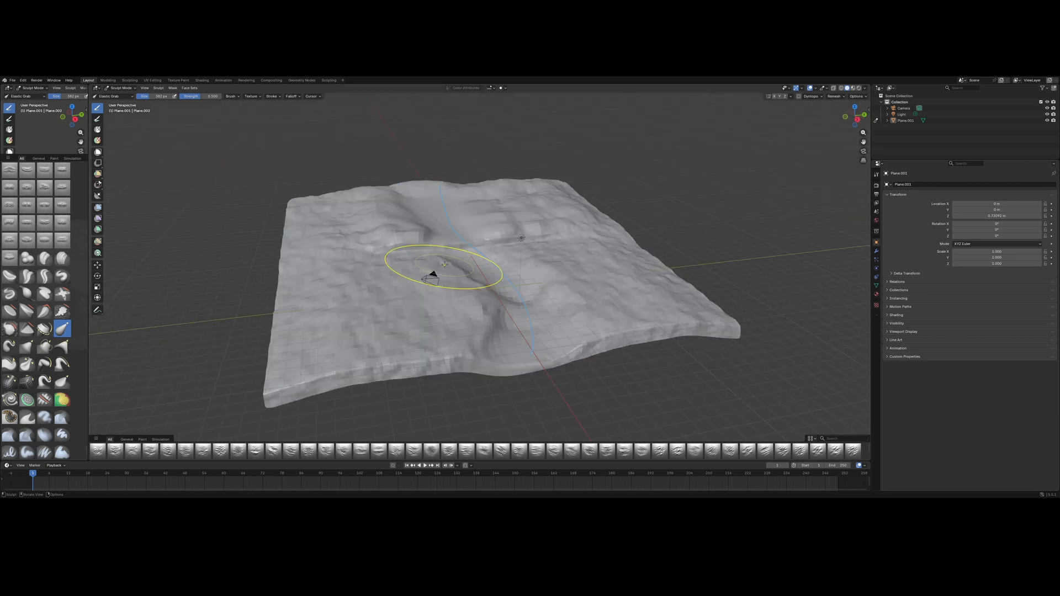
scroll(527, 257, up, 3)
- Widen the brush library to browse its rock brushes, and enable Dyntopo for the ground
scroll(45, 310, up, 20)
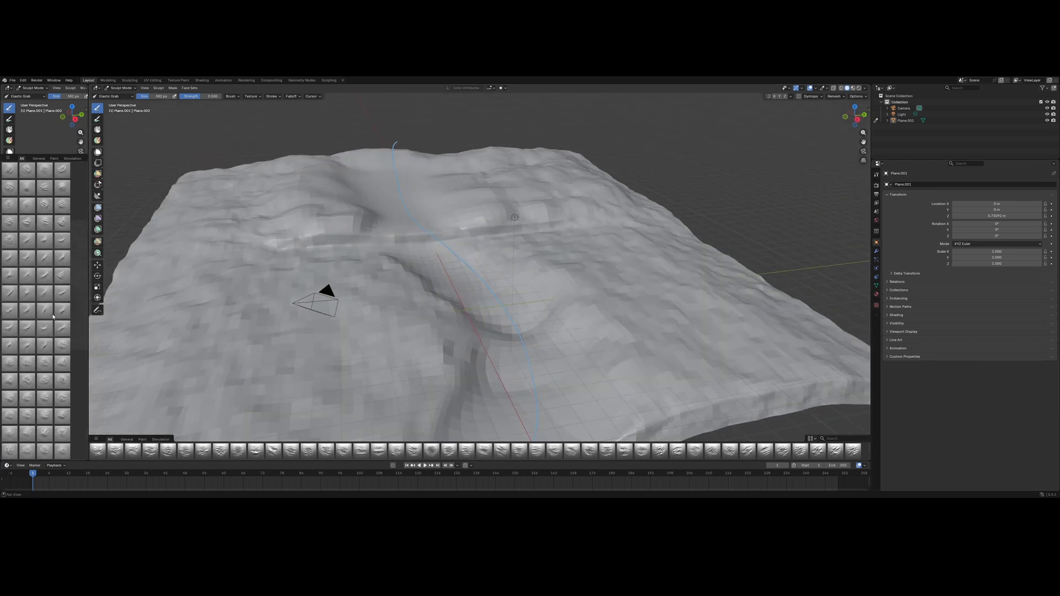
scroll(53, 317, up, 20)
click(45, 418)
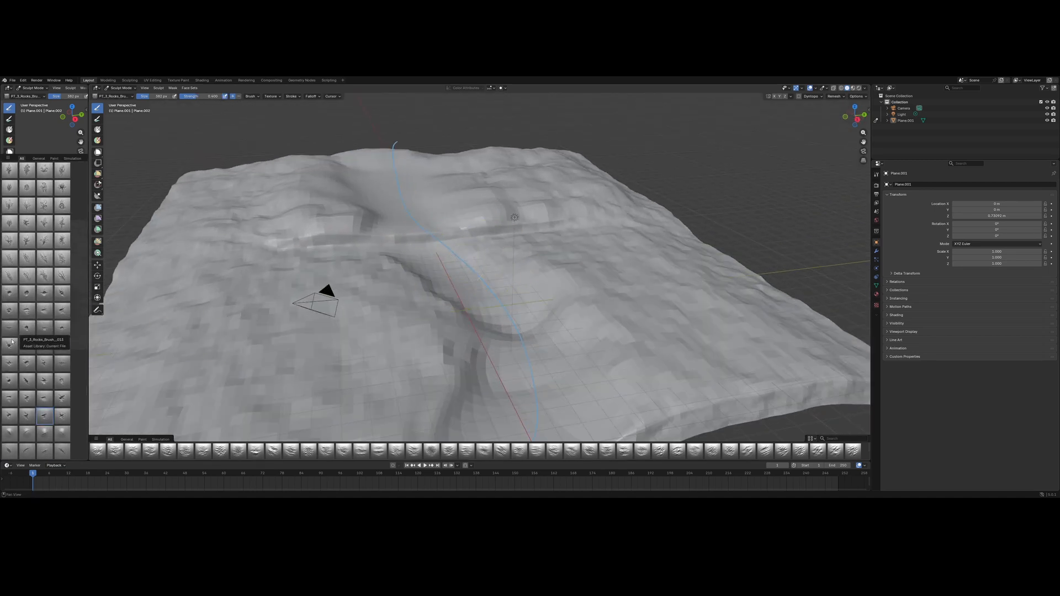
drag(88, 309, 130, 309)
scroll(62, 309, down, 2)
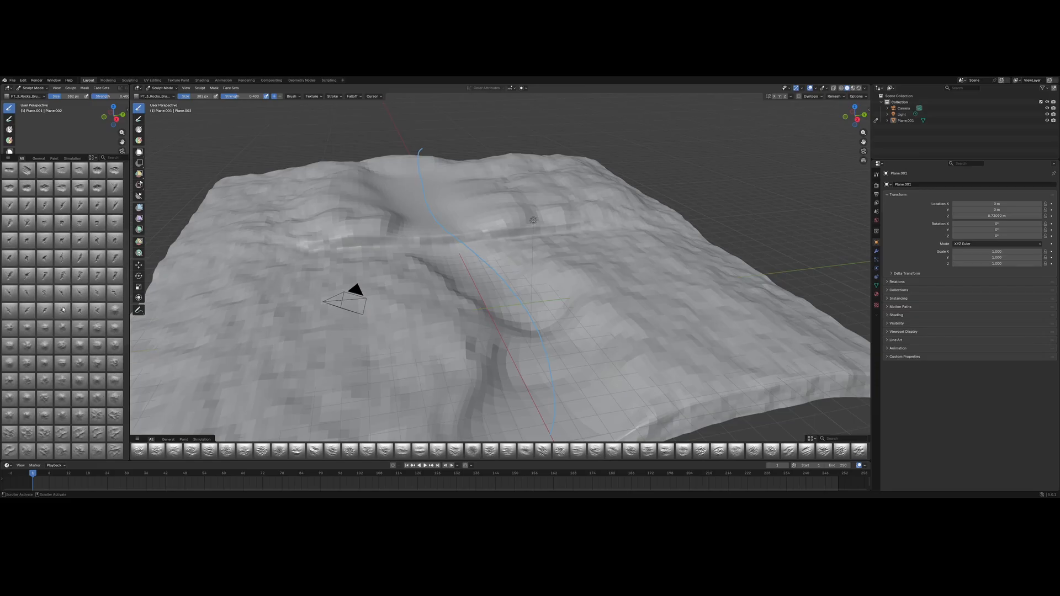
scroll(62, 310, down, 5)
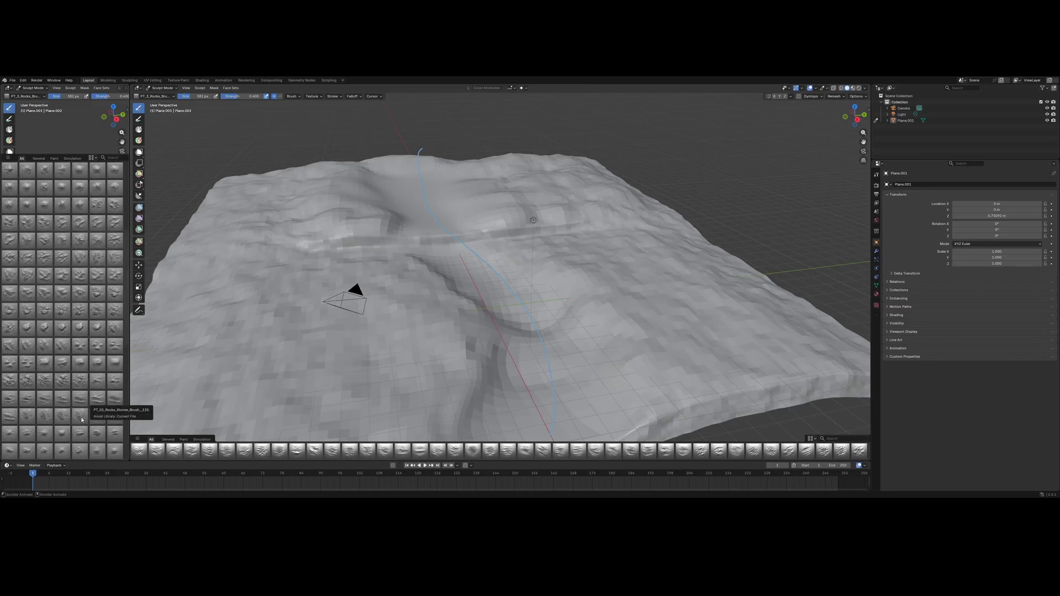
scroll(80, 409, down, 8)
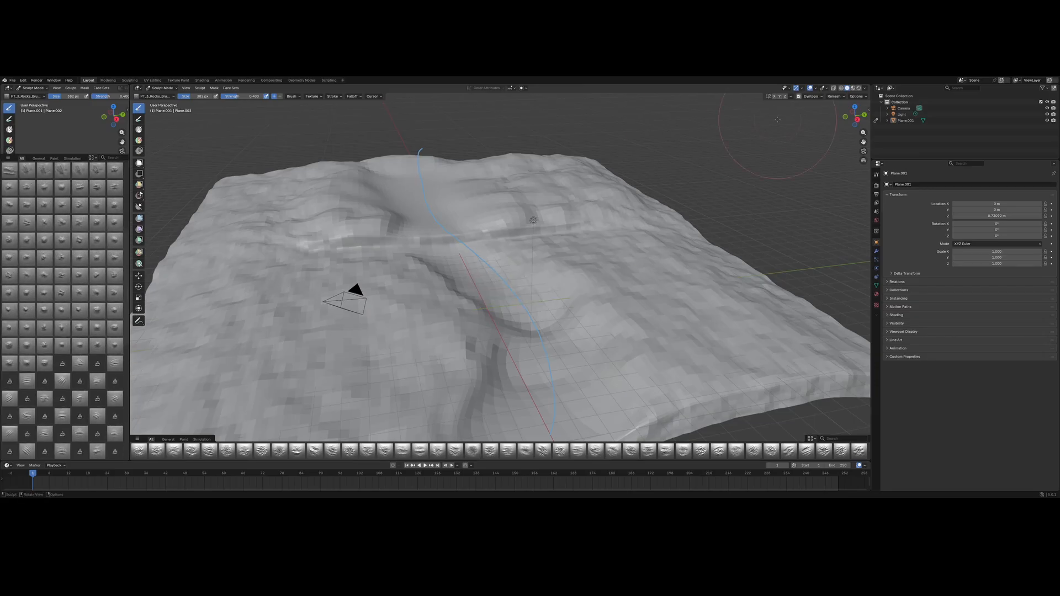
click(813, 96)
scroll(530, 265, up, 2)
scroll(62, 309, up, 6)
- Try stamping a rock on the channel's bank with one of the rock brushes
click(63, 276)
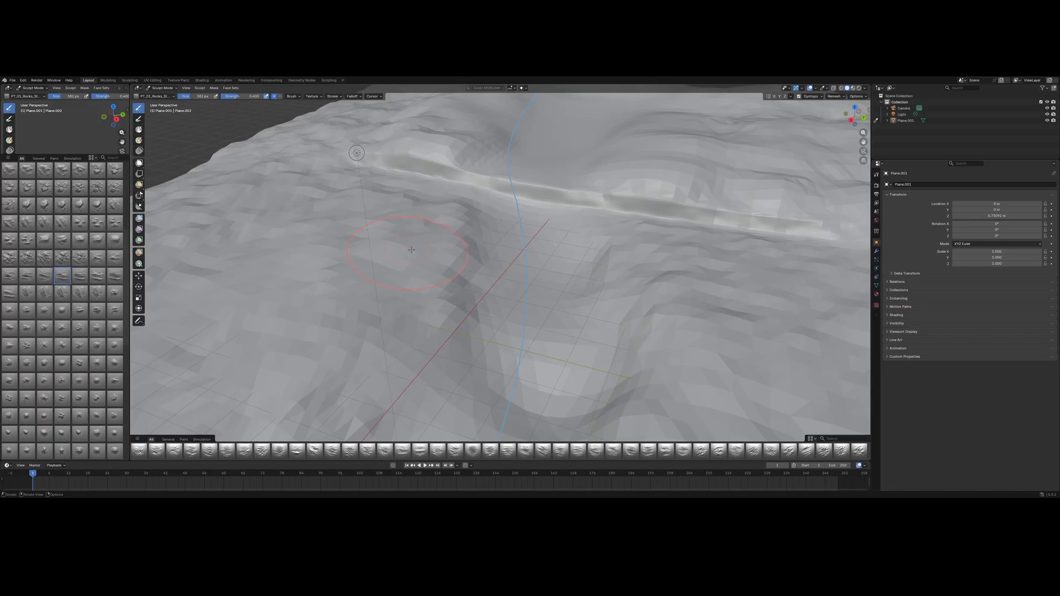
drag(459, 298, 409, 323)
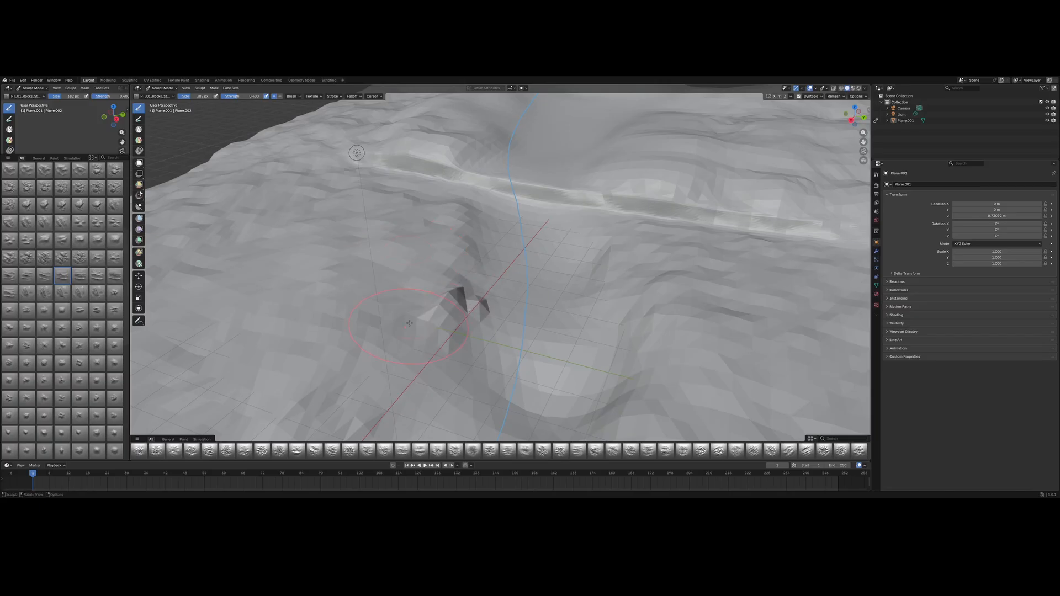
key(ctrl+z)
- Adjust Dyntopo and refine the mesh around the channel and step with the Density brush
click(813, 96)
scroll(492, 331, up, 2)
click(139, 151)
scroll(508, 249, up, 3)
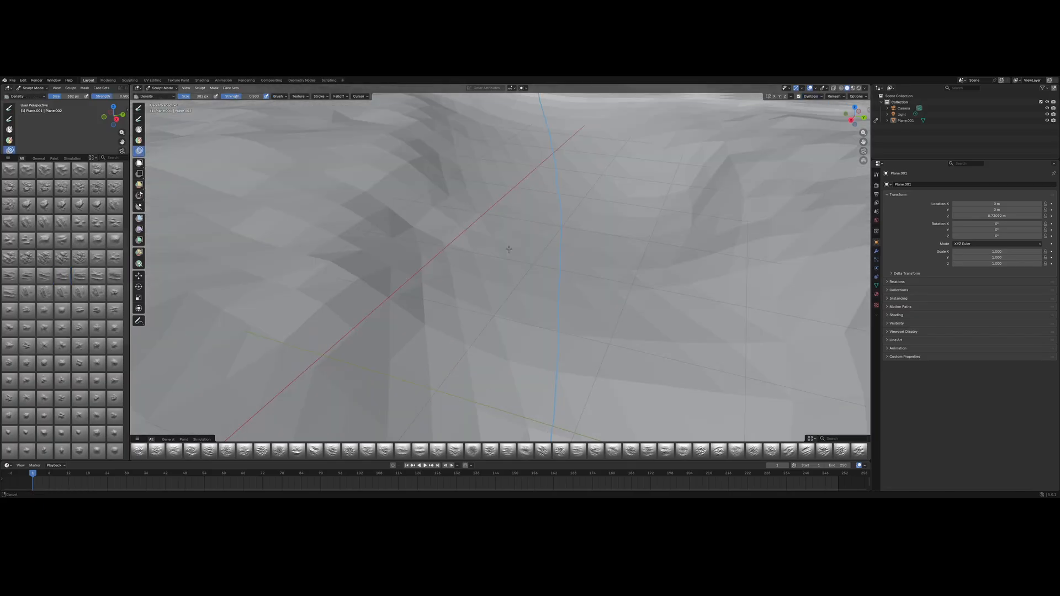
mouse_move(362, 294)
middle_down()
mouse_move(411, 351)
mouse_move(324, 253)
mouse_move(408, 296)
mouse_move(276, 228)
mouse_move(469, 326)
mouse_move(545, 336)
mouse_move(538, 353)
middle_up()
- Stamp rocks on the step face and along one bank of the channel with the rock brushes
scroll(92, 368, down, 10)
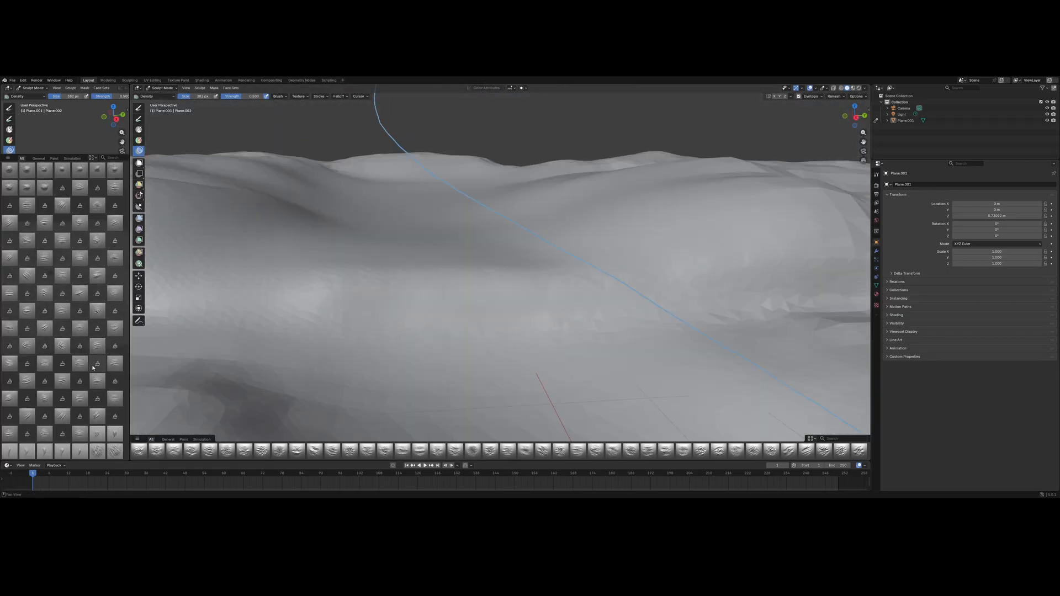
scroll(93, 366, up, 14)
click(66, 362)
scroll(337, 342, up, 1)
drag(336, 339, 369, 335)
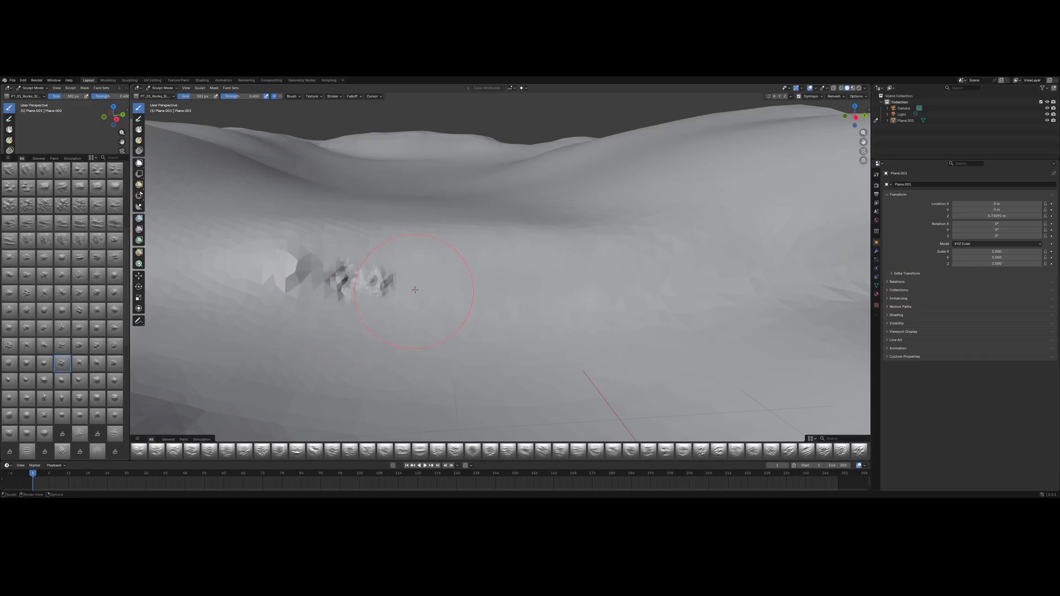
scroll(436, 280, down, 5)
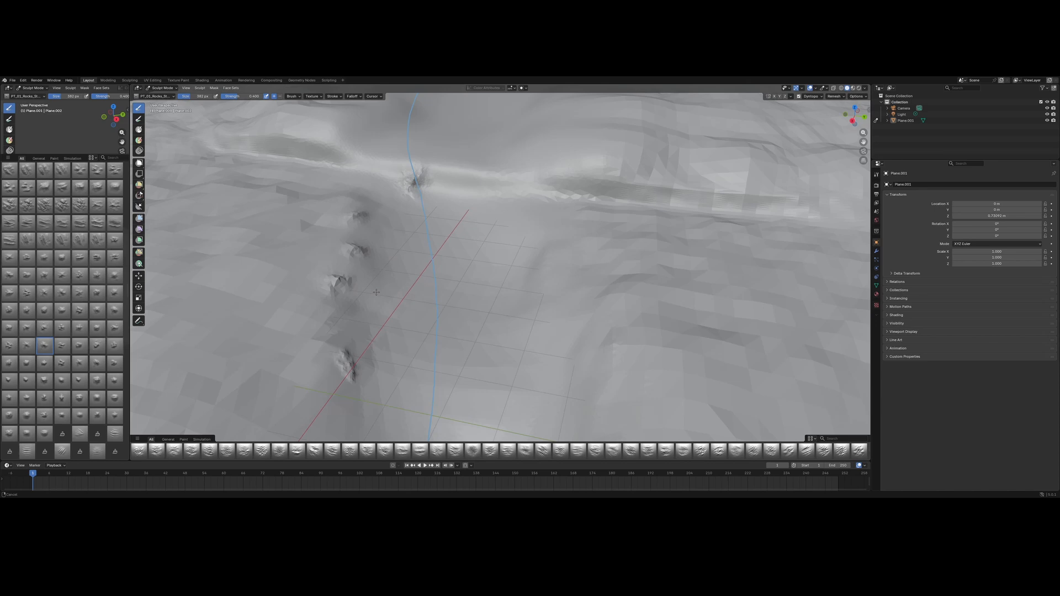
- Refine the mesh around the rocks on the channel's bank with the Density brush and stamp another rock detail there
scroll(379, 270, up, 7)
click(139, 150)
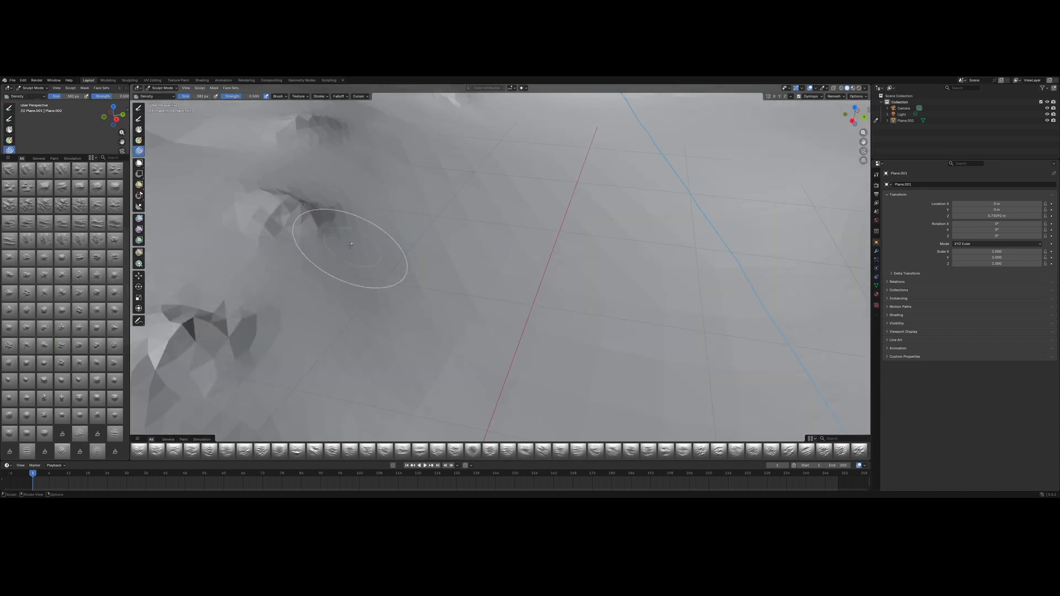
scroll(350, 246, down, 6)
scroll(358, 215, up, 5)
drag(356, 215, 335, 201)
mouse_move(426, 373)
middle_down()
mouse_move(376, 288)
mouse_move(464, 259)
mouse_move(497, 276)
middle_up()
scroll(386, 281, down, 3)
scroll(80, 331, up, 6)
click(80, 346)
scroll(497, 276, up, 4)
drag(501, 259, 527, 301)
- Stamp rock details along the opposite bank of the channel with a different rock brush
click(139, 150)
scroll(519, 279, up, 4)
middle_drag(518, 279, 492, 303)
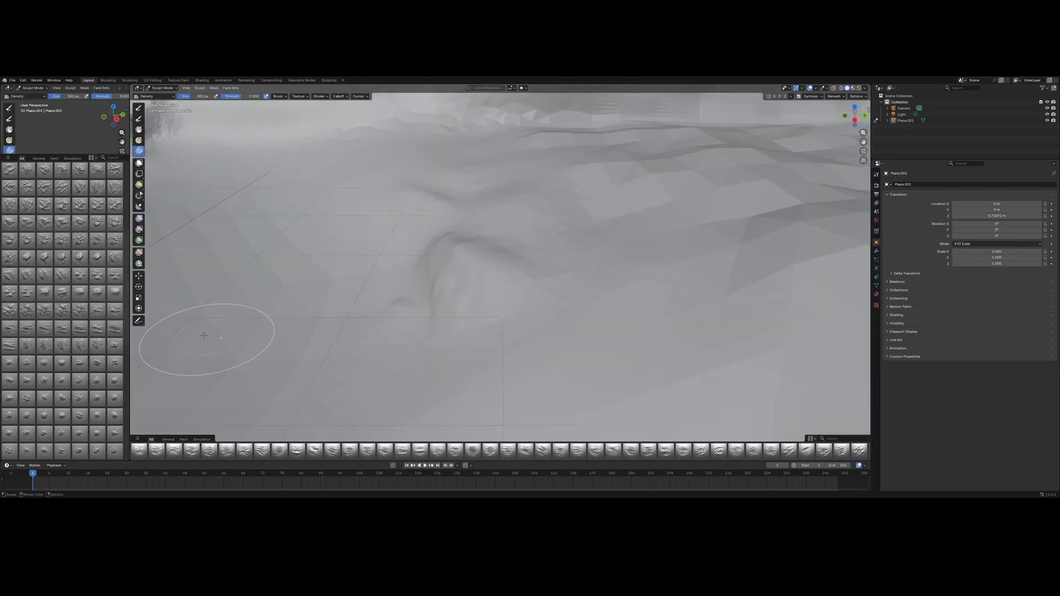
click(97, 258)
scroll(497, 276, down, 5)
drag(500, 265, 539, 294)
middle_drag(540, 293, 593, 310)
drag(592, 309, 602, 325)
mouse_move(558, 287)
middle_down()
mouse_move(556, 320)
mouse_move(530, 298)
middle_up()
drag(519, 265, 544, 293)
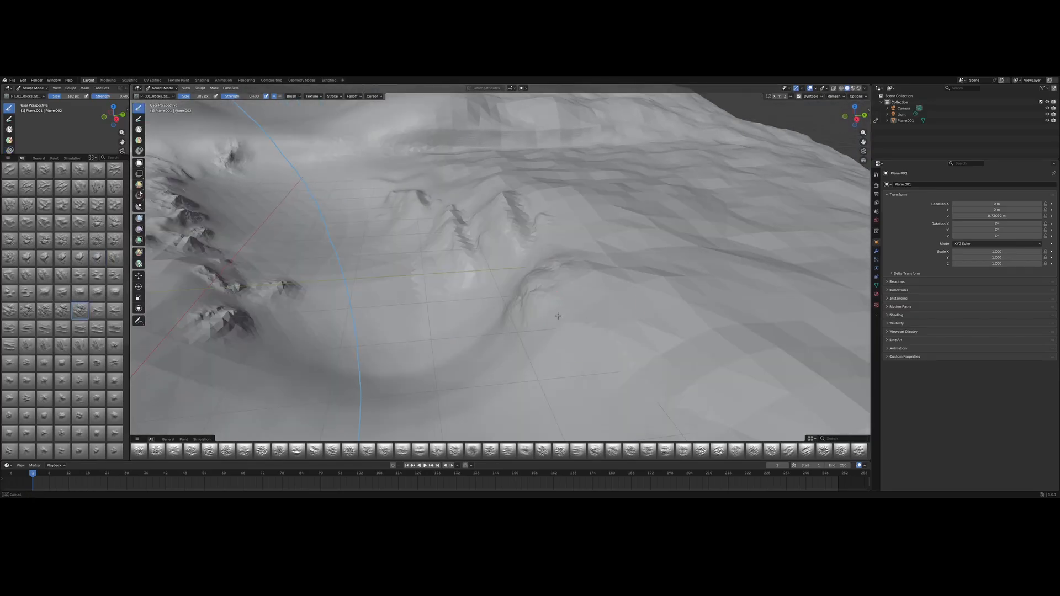
middle_drag(530, 298, 558, 276)
scroll(530, 276, down, 3)
- Stamp layered rocks with another rock brush along the channel's banks and up beside the step
click(80, 311)
middle_drag(419, 232, 355, 197)
drag(355, 197, 337, 243)
middle_drag(386, 232, 458, 226)
drag(568, 209, 588, 259)
middle_drag(588, 259, 530, 232)
scroll(354, 249, up, 4)
drag(343, 216, 297, 274)
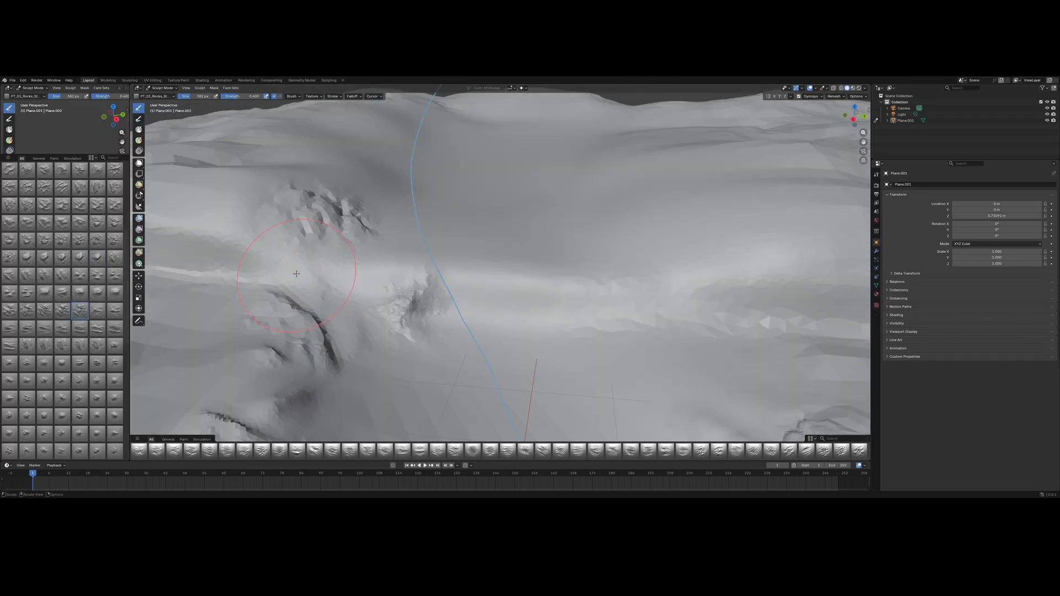
- Refine the mesh between the new rocks beside the step with the Density brush and stamp a rock into the gap
scroll(321, 259, up, 4)
middle_drag(320, 259, 353, 238)
click(138, 150)
drag(309, 270, 381, 320)
click(80, 275)
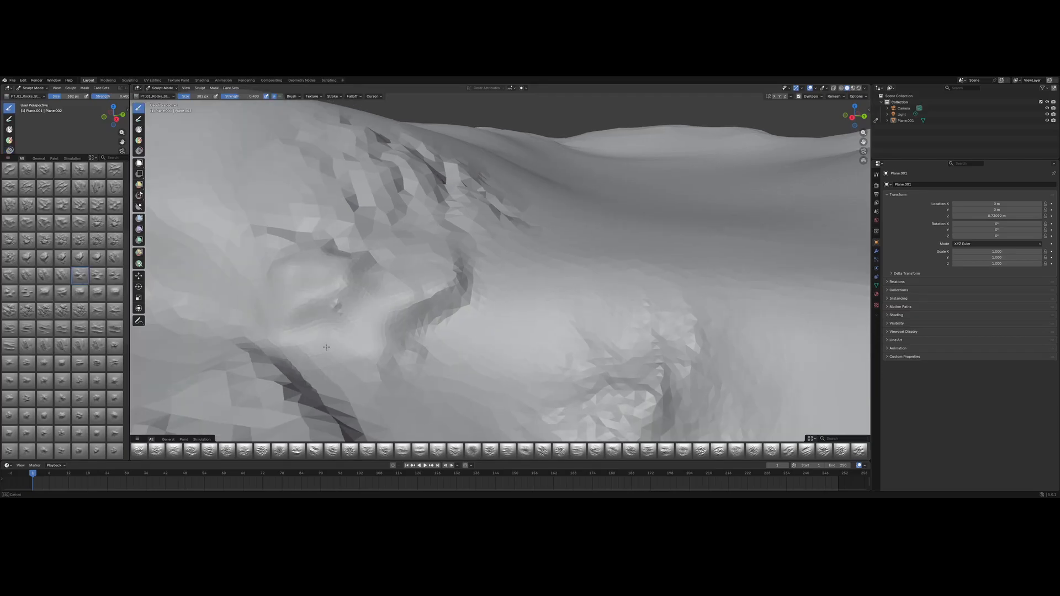
drag(342, 276, 398, 332)
- Stamp rock details on the step face where it crosses the channel
scroll(419, 276, down, 2)
scroll(453, 336, down, 4)
middle_drag(453, 335, 497, 331)
scroll(497, 309, up, 4)
drag(461, 296, 486, 320)
drag(537, 300, 552, 318)
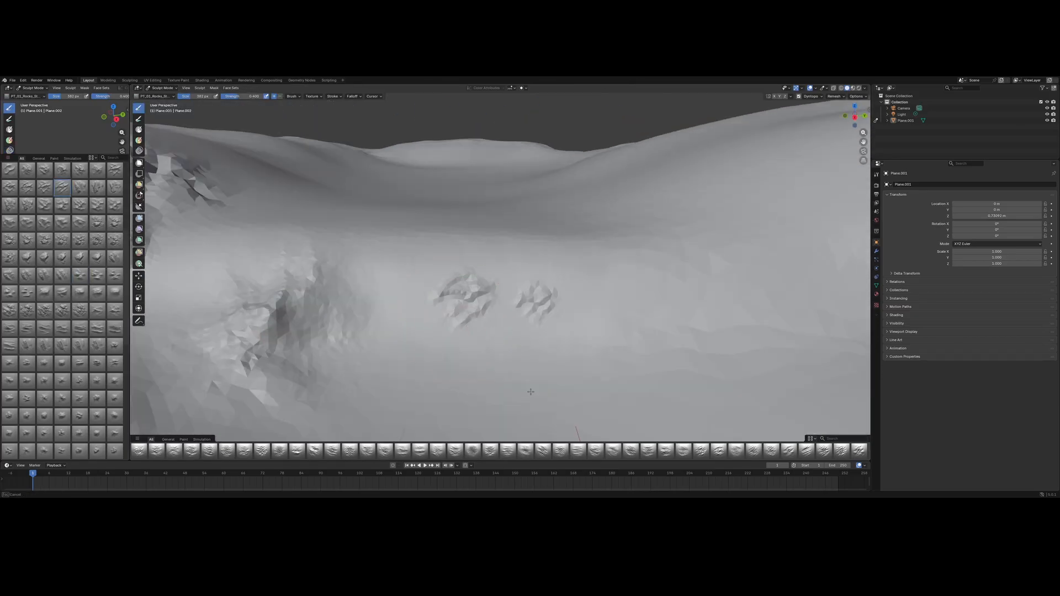
middle_drag(532, 331, 532, 390)
drag(469, 298, 530, 332)
- Soften and refine the rocks on the step face with the Smooth and Density brushes, and stamp a blockier rock over them
scroll(482, 457, down, 5)
scroll(483, 456, down, 5)
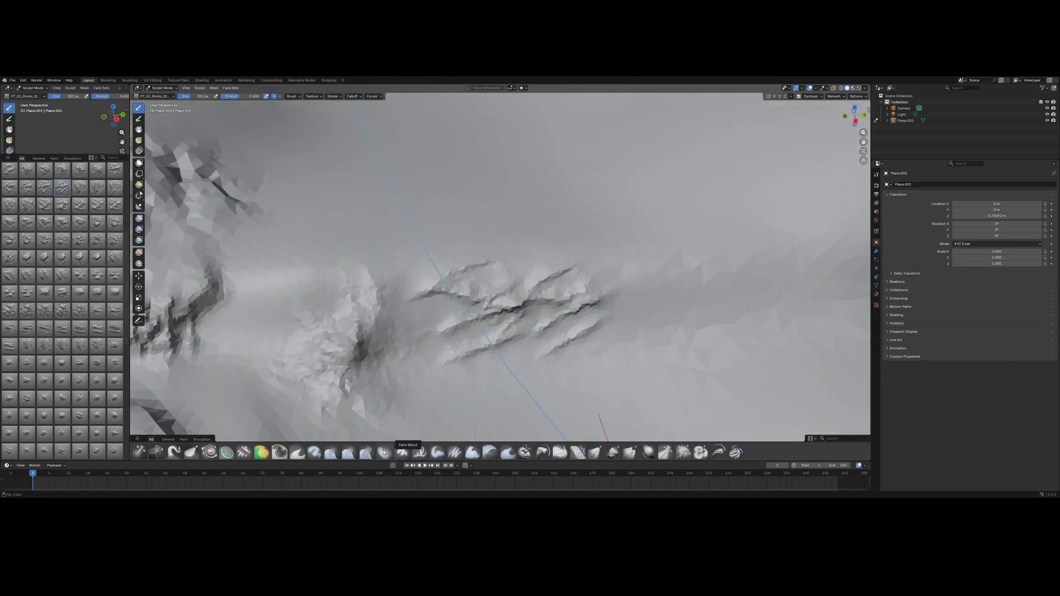
click(666, 451)
click(139, 150)
scroll(607, 331, up, 3)
click(97, 346)
scroll(552, 298, down, 5)
drag(541, 287, 567, 296)
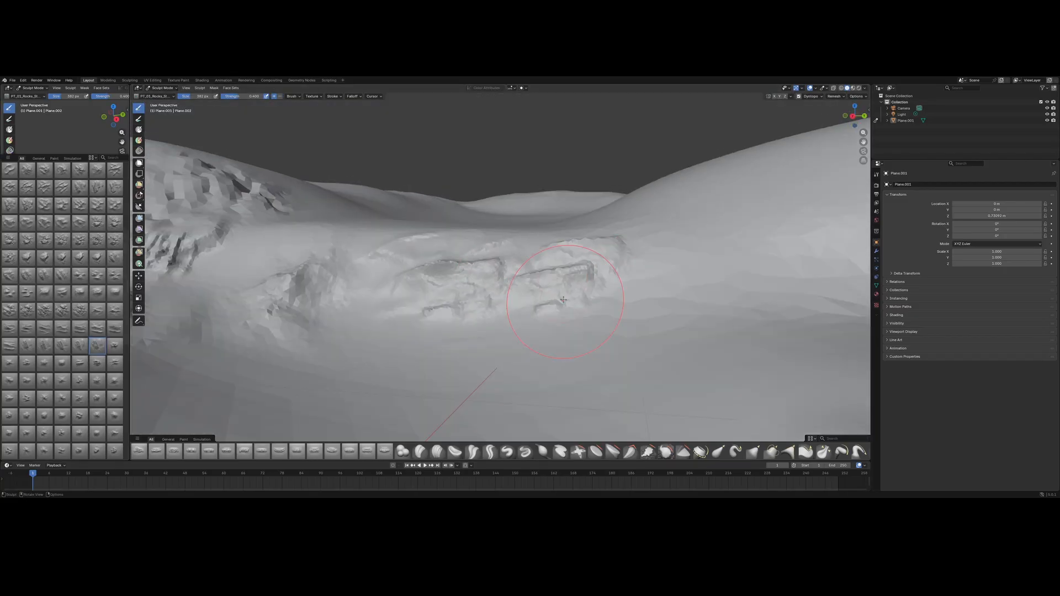
scroll(497, 298, down, 4)
middle_drag(409, 309, 422, 306)
scroll(422, 306, up, 4)
- Refine the smooth bank next to the step rocks and stamp a row of steep rock ridges across it
click(666, 451)
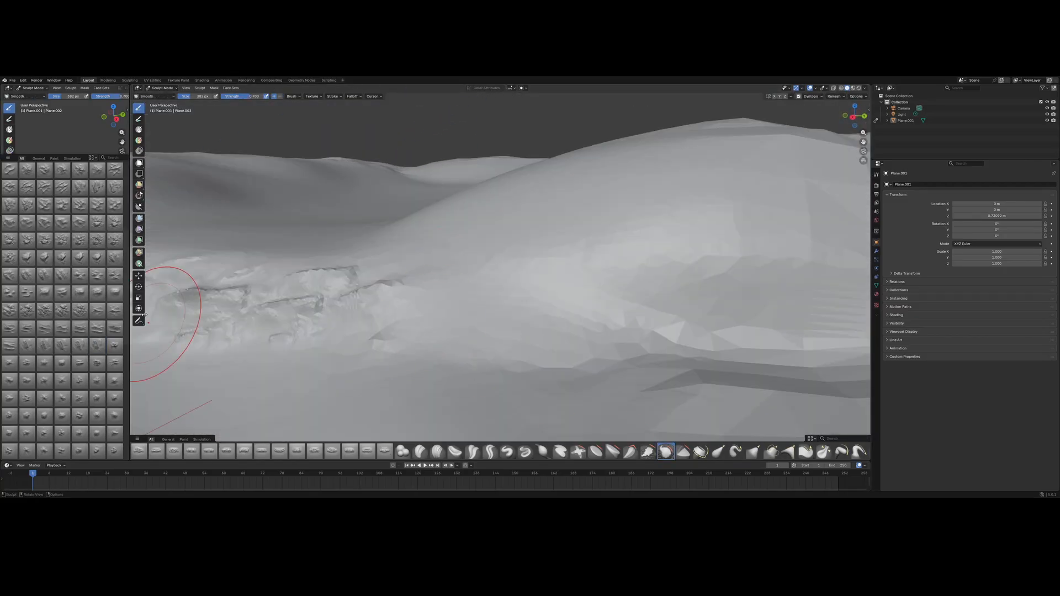
click(140, 150)
scroll(419, 331, up, 2)
scroll(419, 331, down, 2)
click(10, 170)
drag(400, 249, 463, 302)
drag(462, 243, 494, 326)
drag(566, 240, 580, 332)
drag(648, 227, 663, 314)
middle_drag(620, 319, 607, 318)
scroll(552, 309, up, 1)
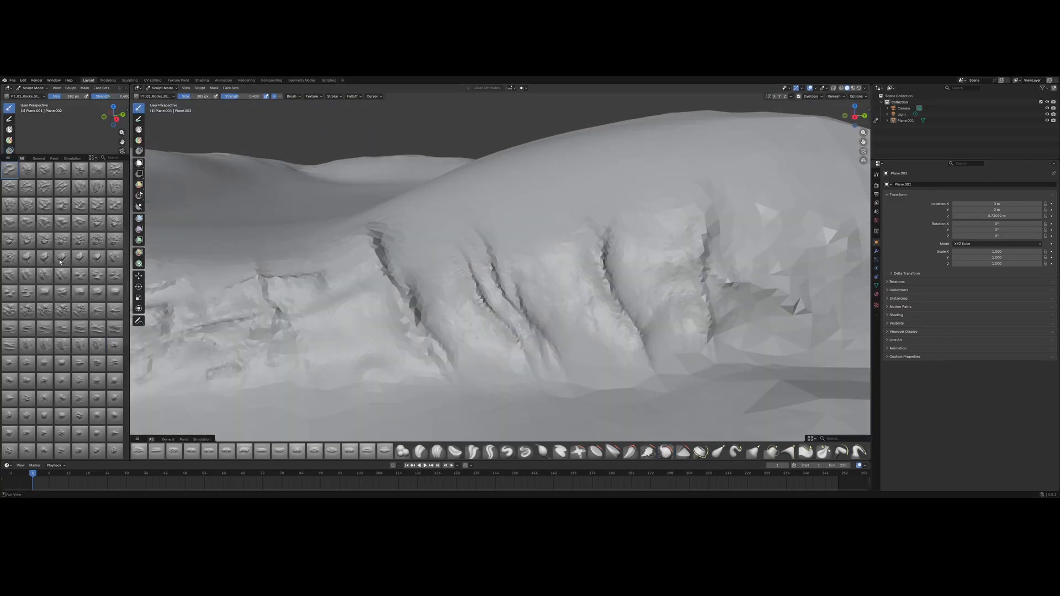
- Fill the areas between and beside the steep ridges with stamps from another rock brush
click(115, 275)
drag(521, 292, 536, 337)
drag(759, 279, 720, 315)
drag(425, 274, 470, 290)
scroll(442, 298, down, 5)
middle_drag(441, 298, 409, 331)
mouse_move(497, 331)
middle_down()
mouse_move(452, 287)
mouse_move(464, 343)
mouse_move(508, 320)
middle_up()
shift+middle_drag(513, 376, 527, 250)
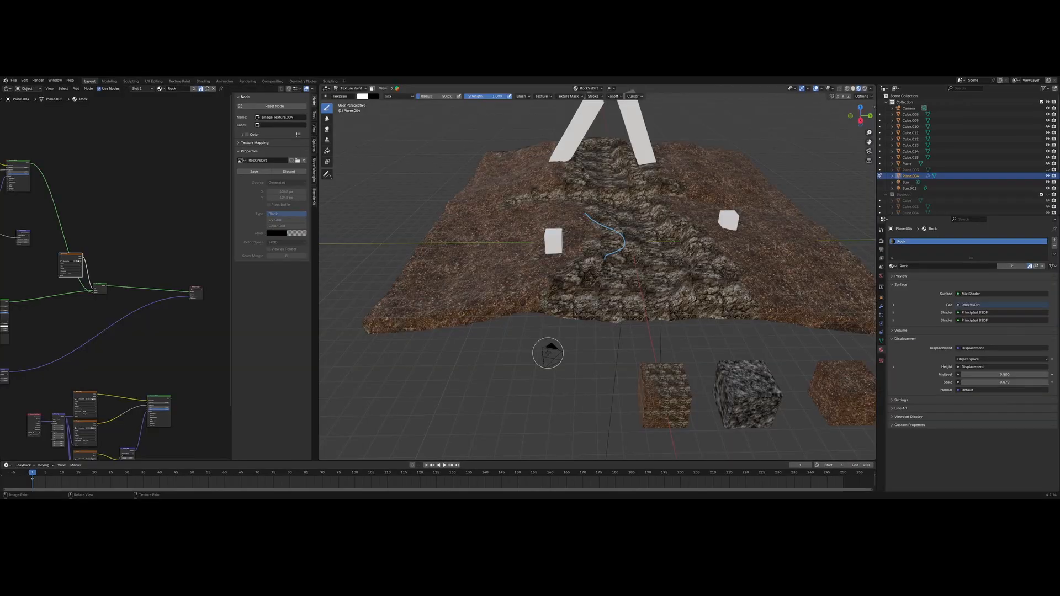
- Switch the textured ground from Texture Paint to Object Mode
shift+middle_drag(549, 359, 551, 361)
click(352, 88)
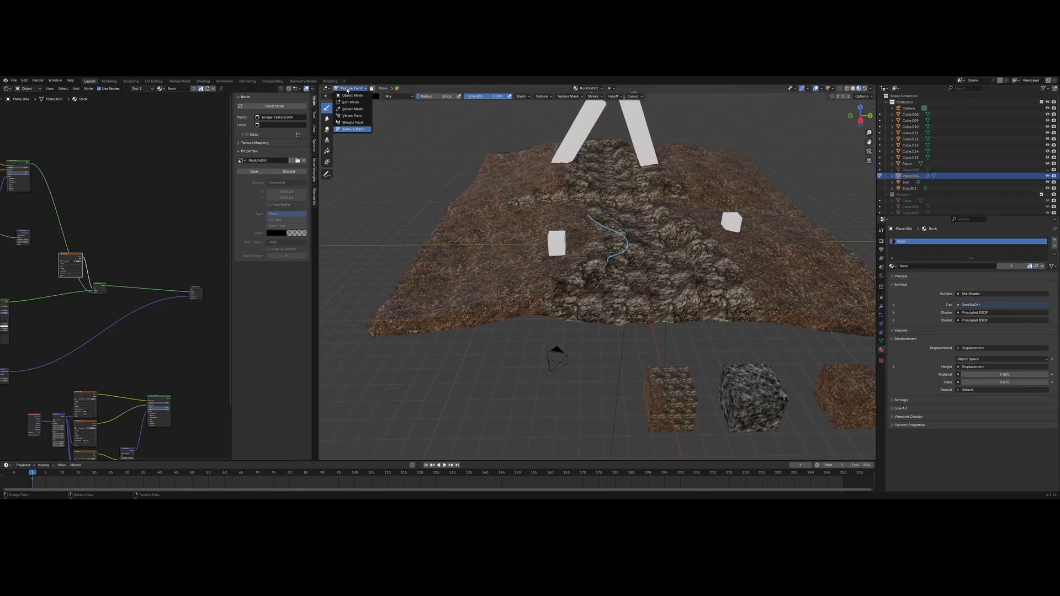
click(354, 95)
shift+middle_drag(709, 315, 652, 286)
shift+middle_drag(690, 316, 598, 313)
scroll(612, 306, up, 1)
scroll(575, 312, down, 1)
shift+middle_drag(463, 300, 551, 311)
scroll(82, 367, up, 1)
- Duplicate the Mix Shader before the Material Output and connect the unused Principled BSDF to the copy's second shader input
middle_drag(82, 366, 91, 318)
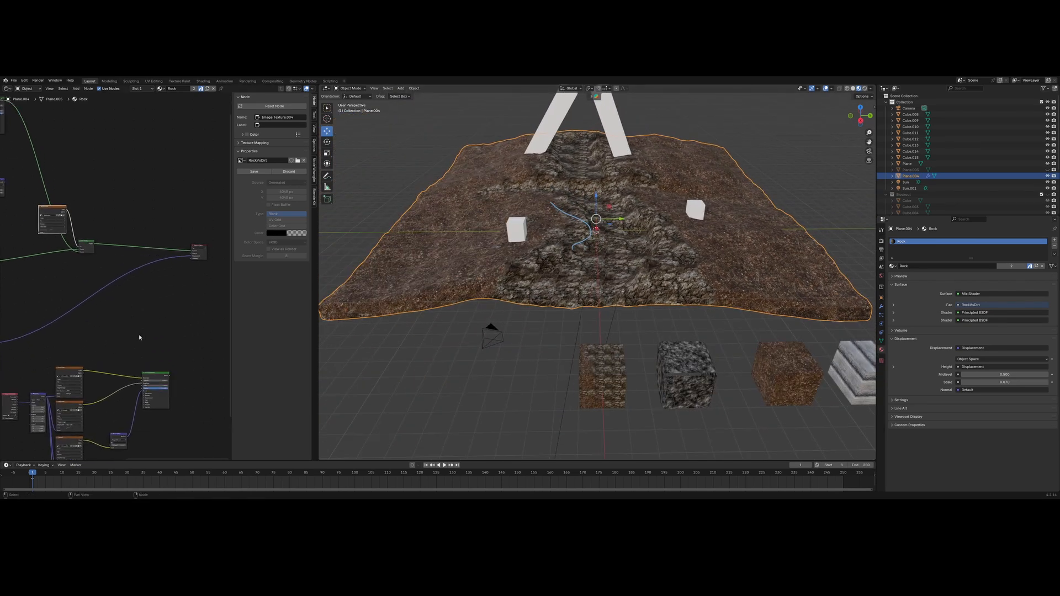
scroll(107, 270, up, 1)
click(87, 238)
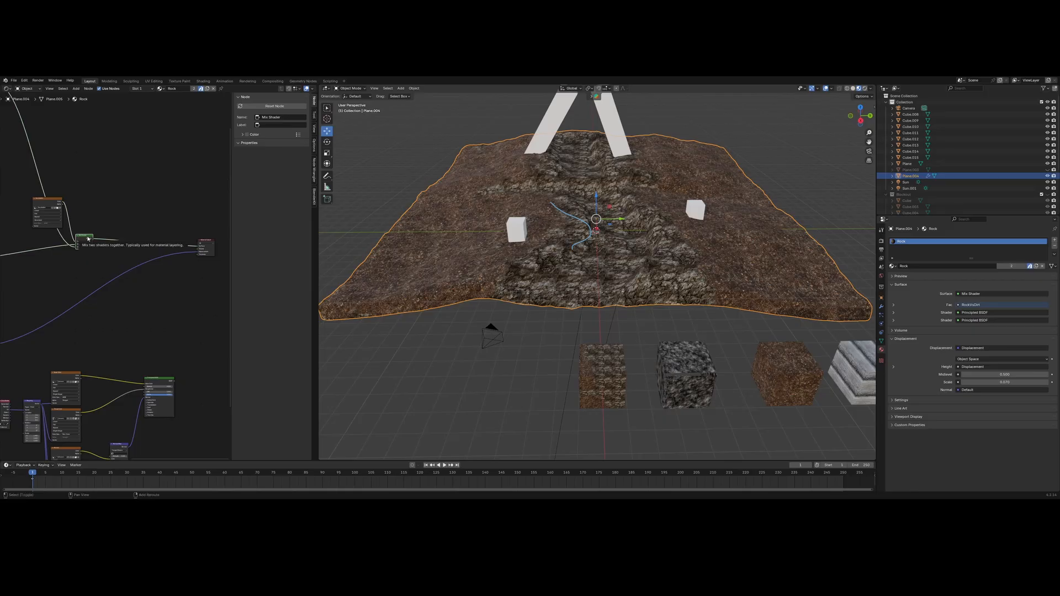
key(shift+d)
click(147, 247)
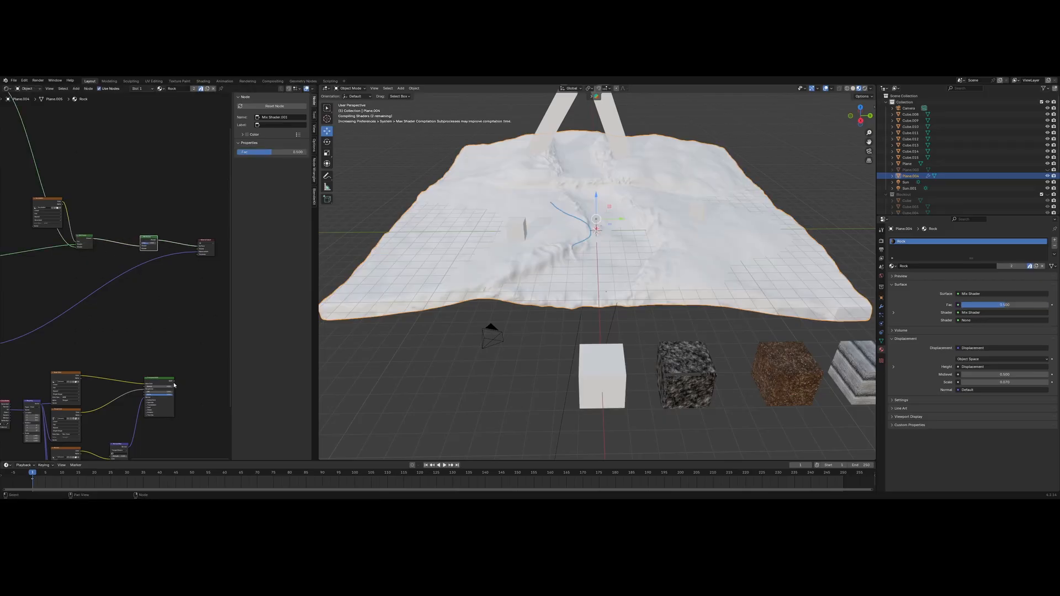
drag(174, 381, 158, 319)
drag(141, 251, 145, 250)
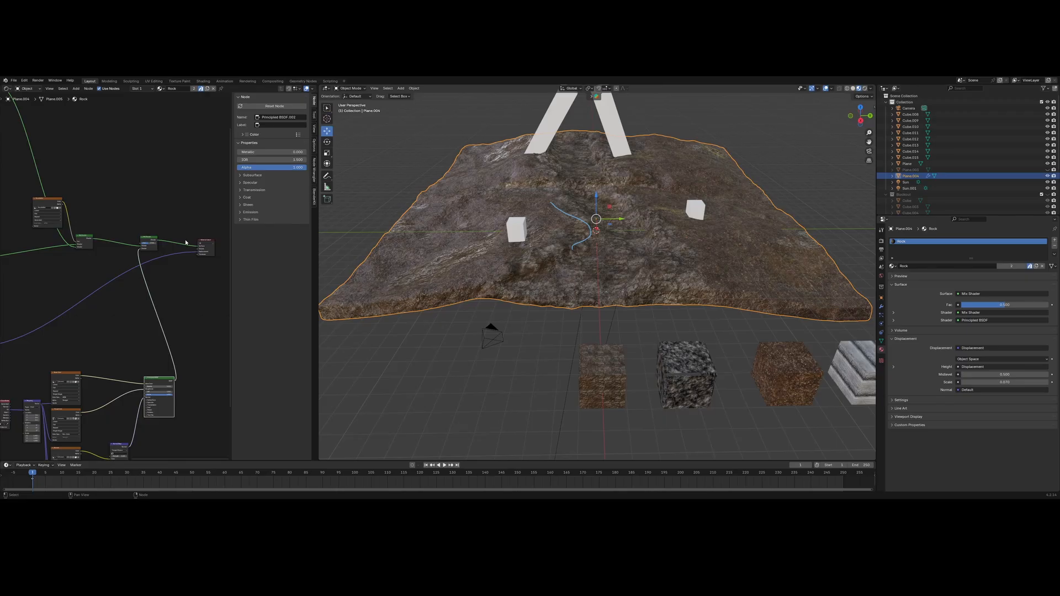
- Duplicate the paint mask's Image Texture node beside the new Mix Shader and unlink the image from the copy
scroll(185, 251, up, 6)
middle_drag(110, 246, 138, 276)
scroll(132, 265, down, 1)
click(32, 194)
key(shift+d)
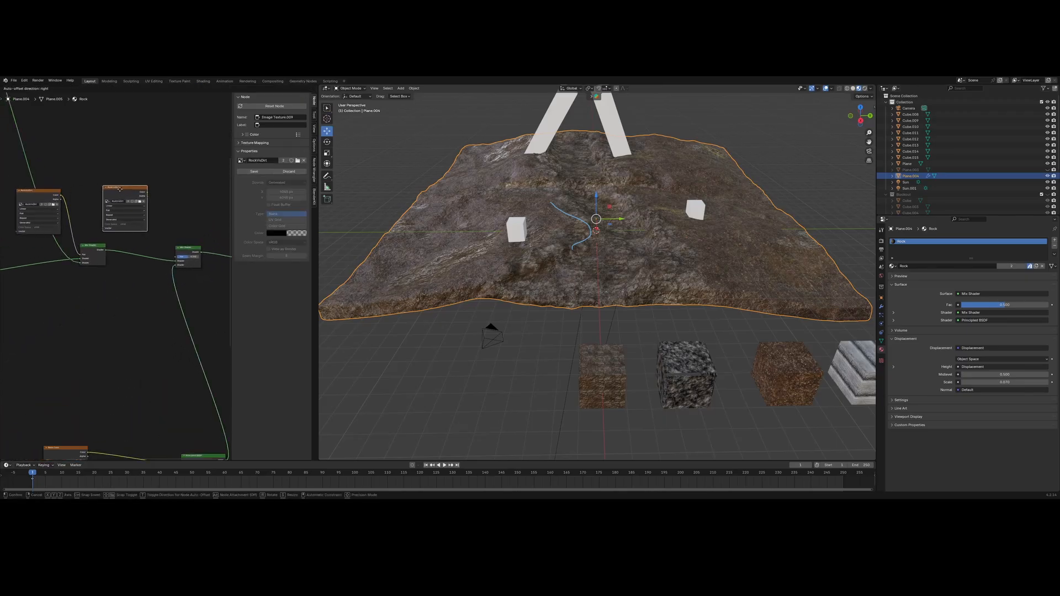
click(129, 202)
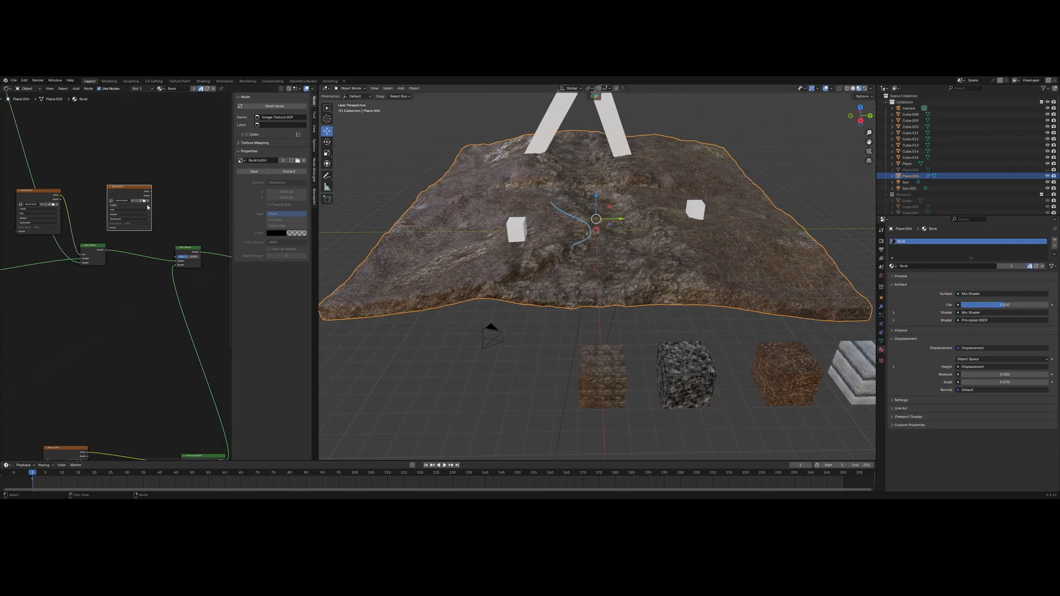
scroll(148, 192, up, 2)
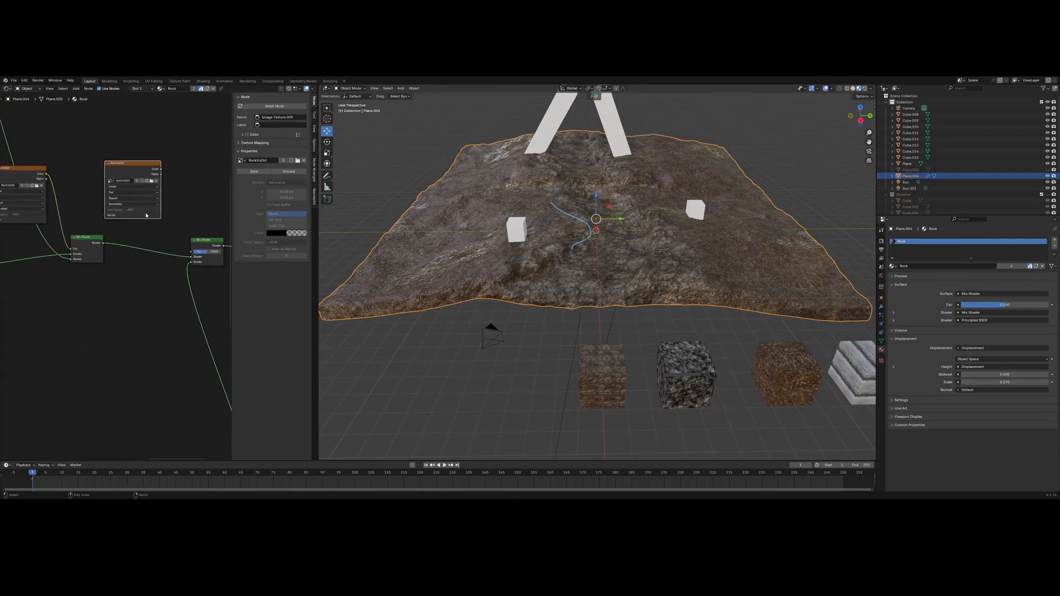
click(164, 166)
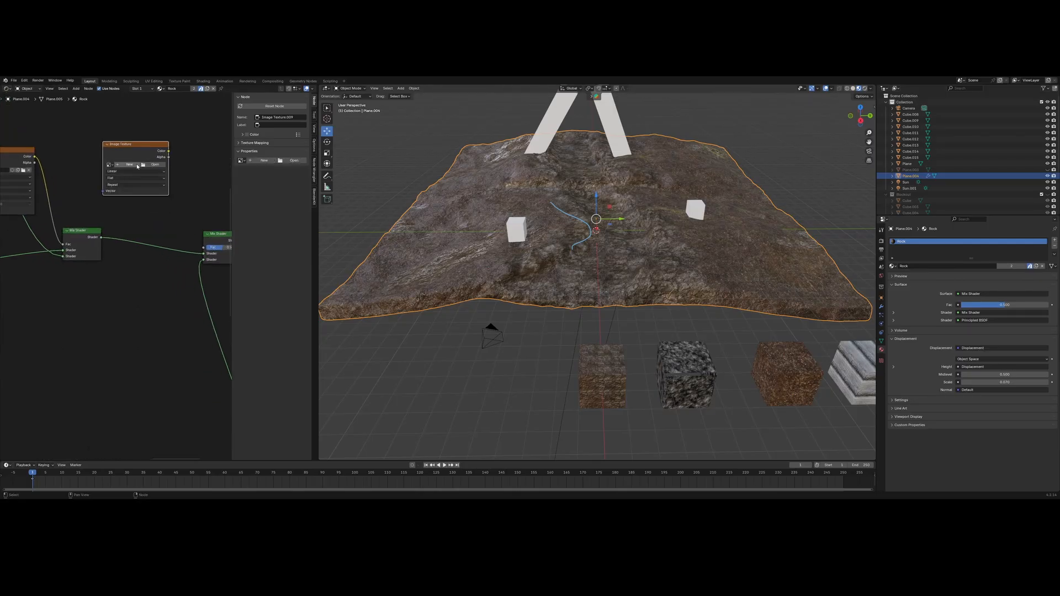
- Create a new mask image named Dirt_Mud in the copied node and connect its Color to the new Mix Shader's Fac
click(137, 165)
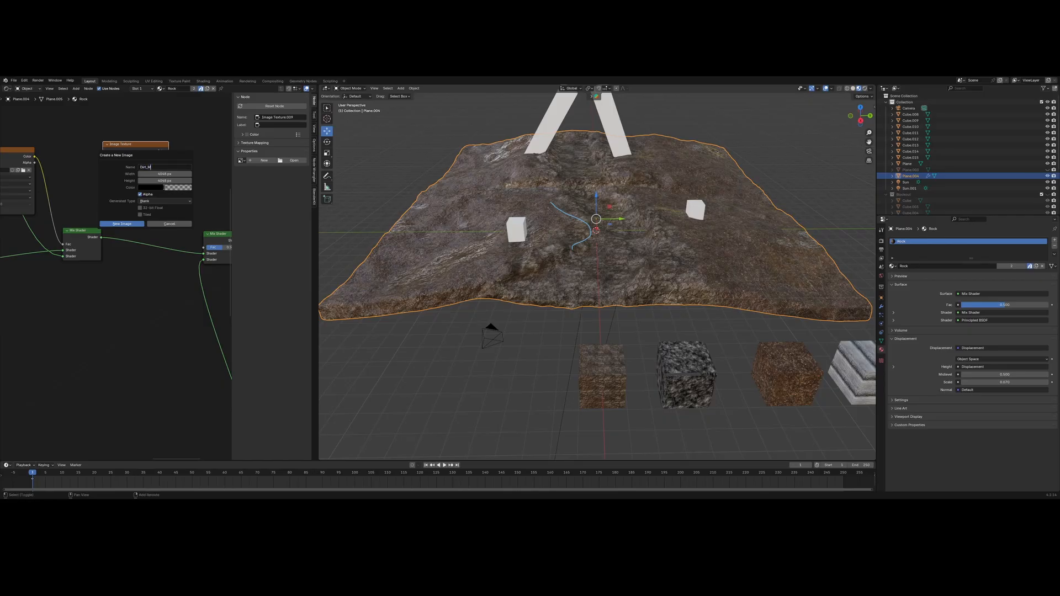
click(137, 225)
middle_drag(177, 196, 156, 201)
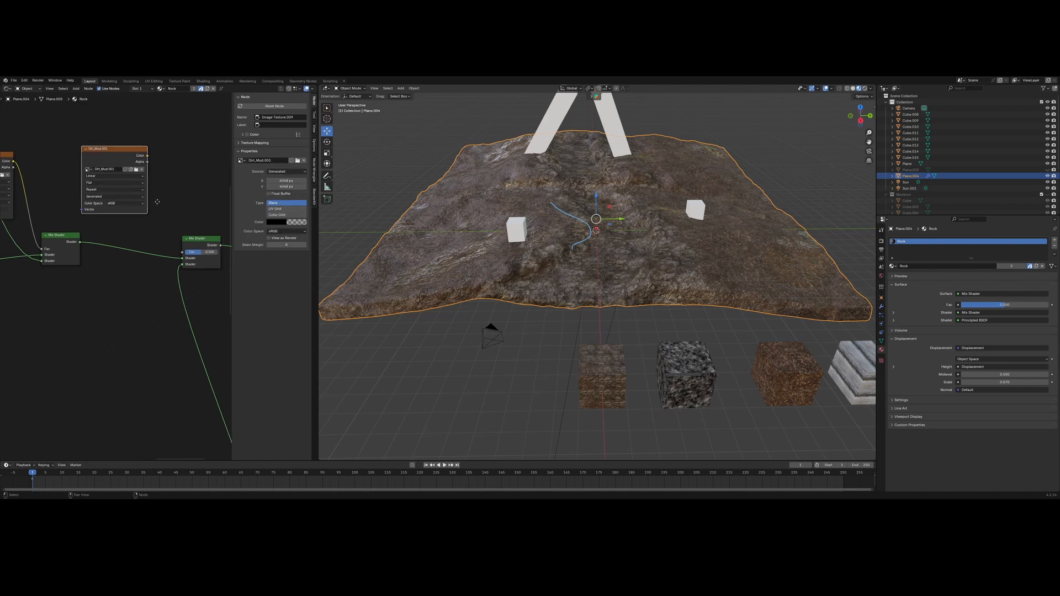
scroll(148, 190, down, 1)
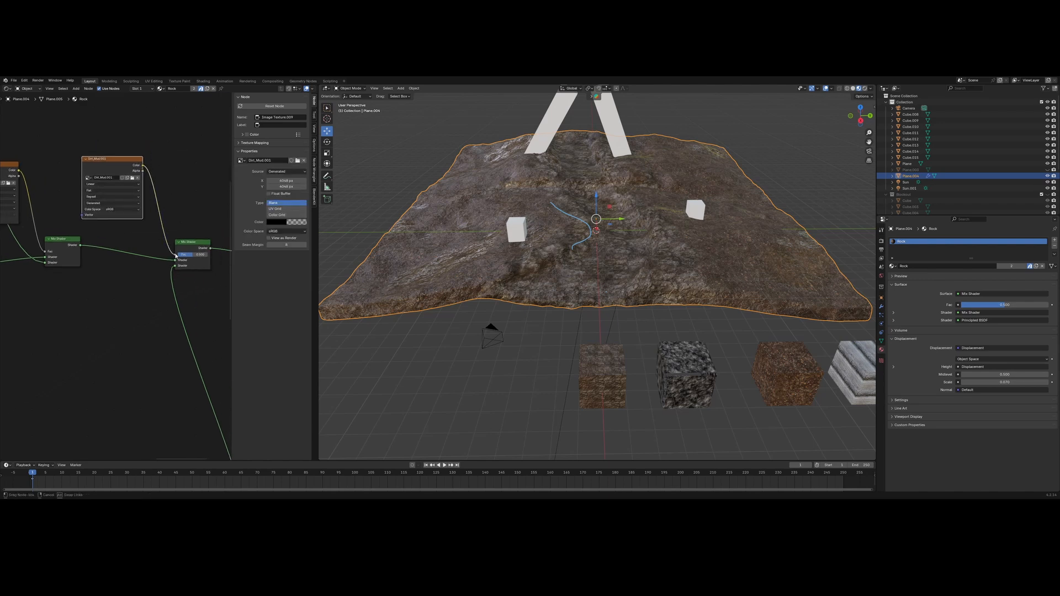
drag(176, 256, 175, 255)
scroll(435, 294, up, 1)
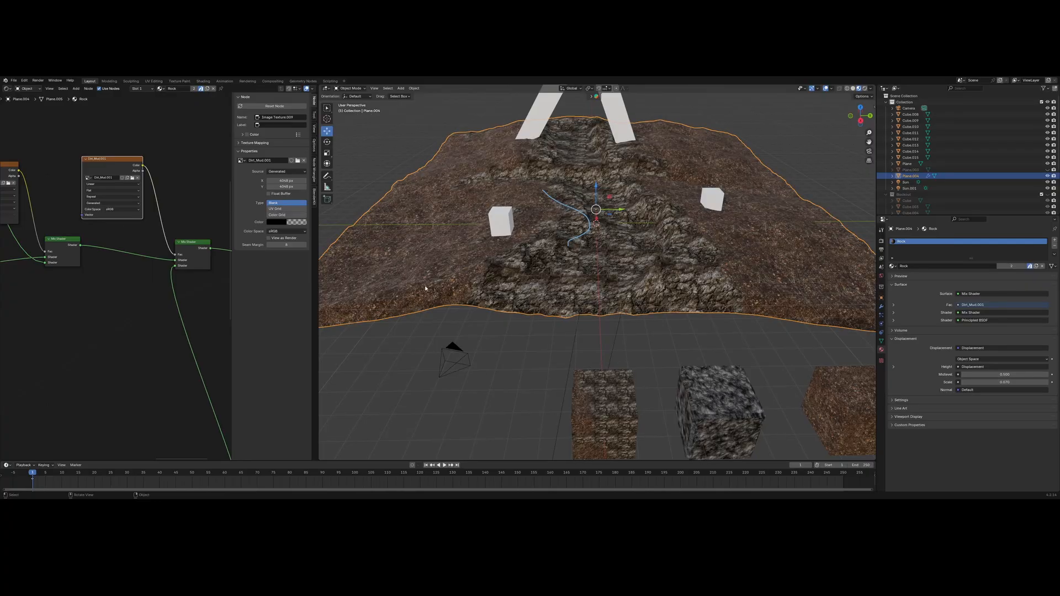
- Switch the ground to Texture Paint mode and paint a white test patch of mud on its near corner
scroll(331, 287, up, 1)
shift+middle_drag(329, 287, 384, 285)
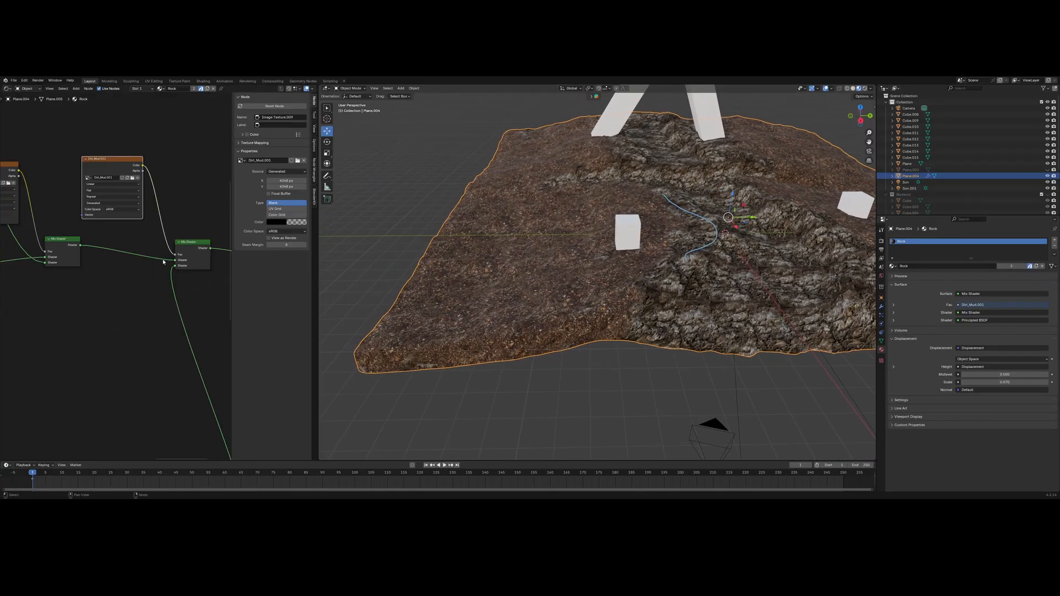
middle_drag(457, 300, 369, 214)
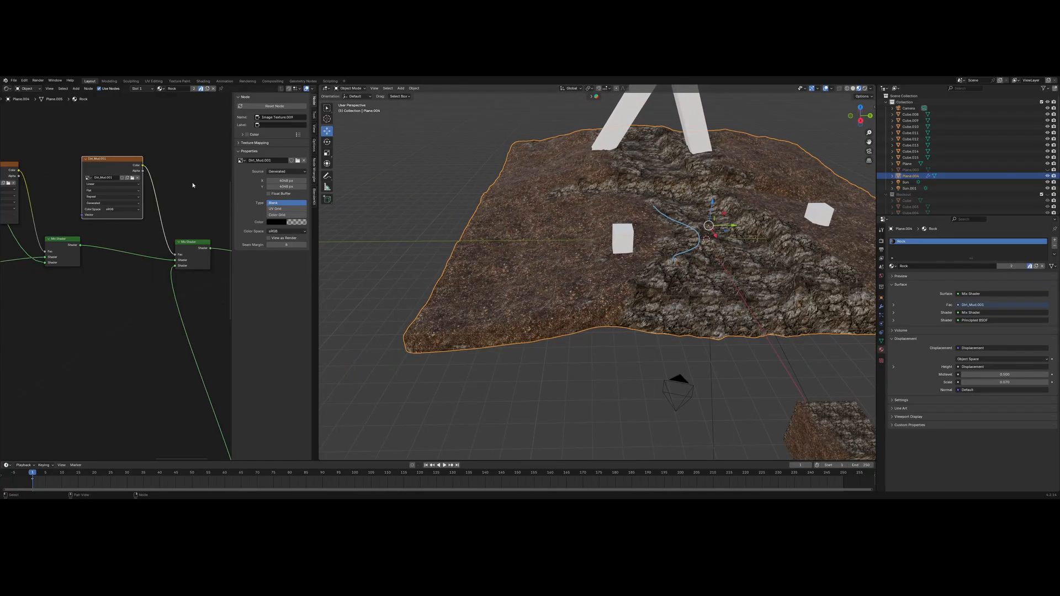
click(351, 88)
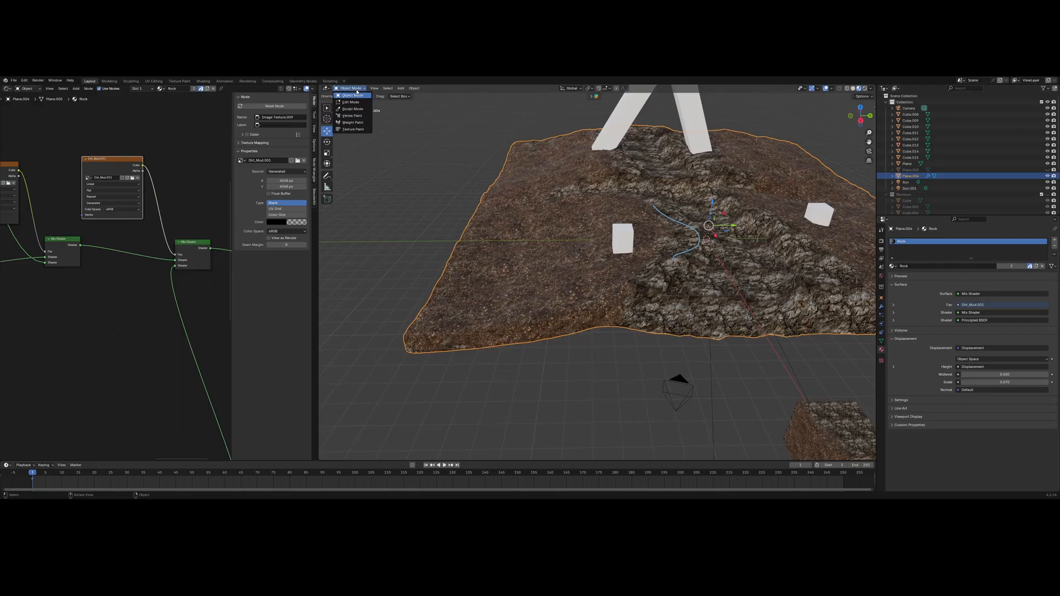
click(353, 129)
mouse_move(480, 337)
mouse_down()
mouse_move(433, 339)
mouse_move(441, 322)
mouse_up()
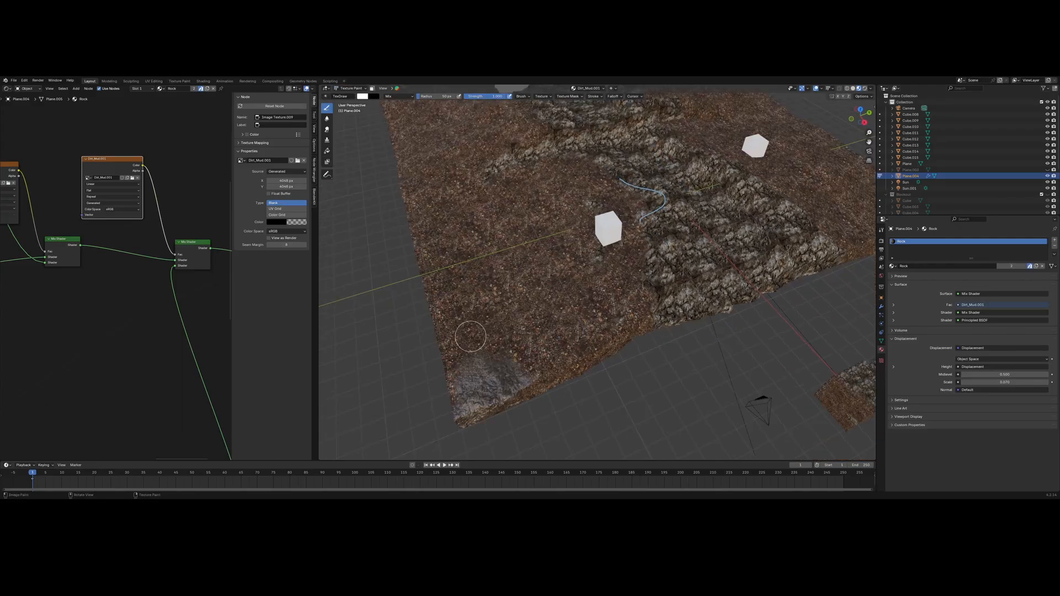
- Erase the mud test patch from the ground's corner by painting over it with black
scroll(470, 337, up, 3)
shift+middle_drag(394, 212, 464, 288)
scroll(497, 340, down, 2)
shift+middle_drag(491, 331, 474, 267)
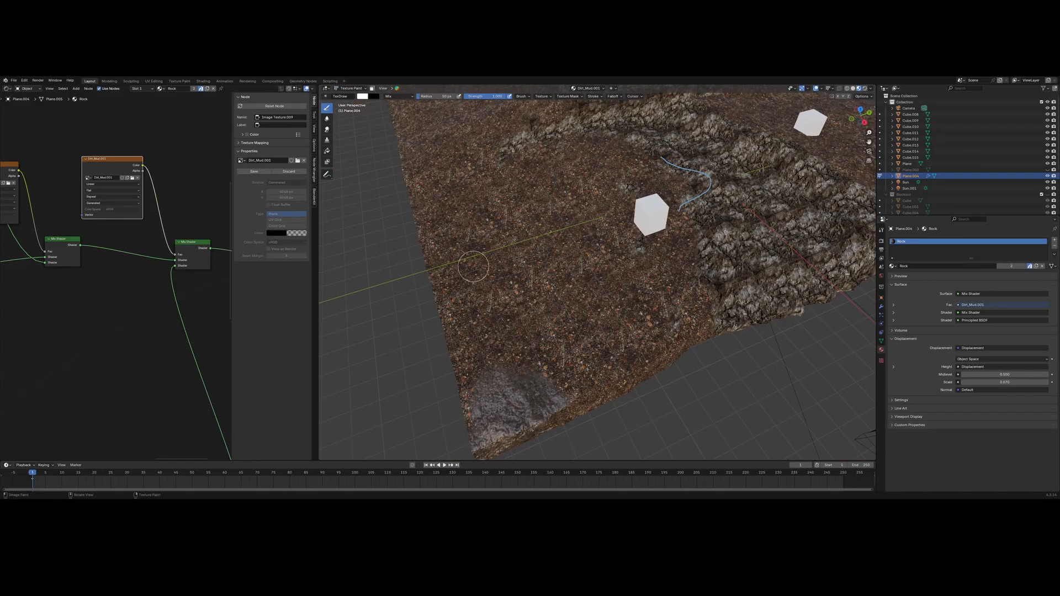
ctrl+drag(502, 383, 536, 400)
scroll(530, 403, down, 5)
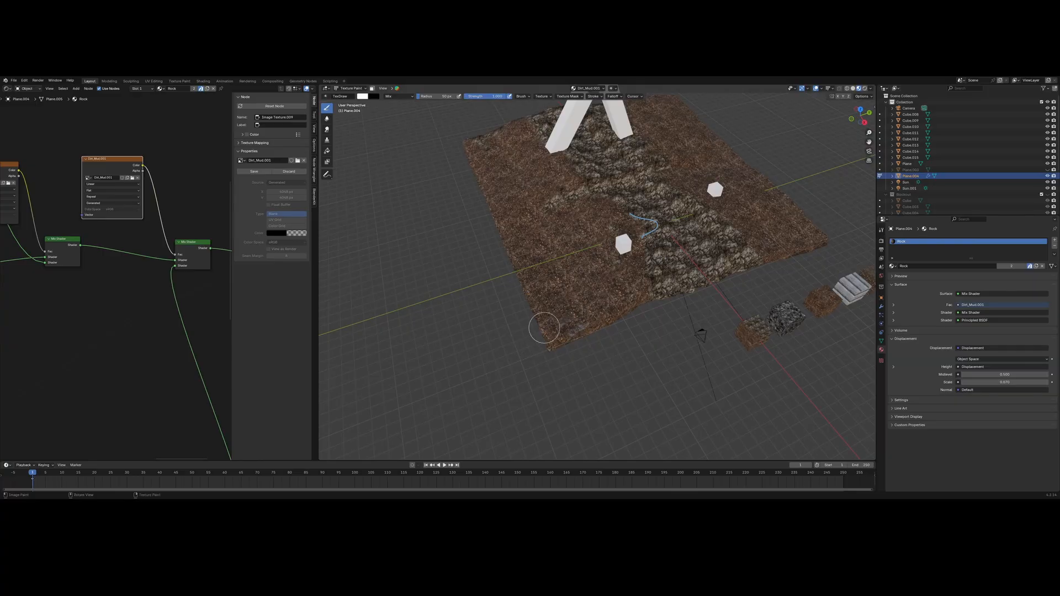
- Paint two mud patches on the dirt around the white cube on one side of the channel
mouse_move(538, 350)
middle_down()
mouse_move(549, 310)
mouse_move(553, 345)
middle_up()
scroll(549, 311, up, 4)
mouse_move(514, 281)
mouse_down()
mouse_move(489, 309)
mouse_move(498, 315)
mouse_up()
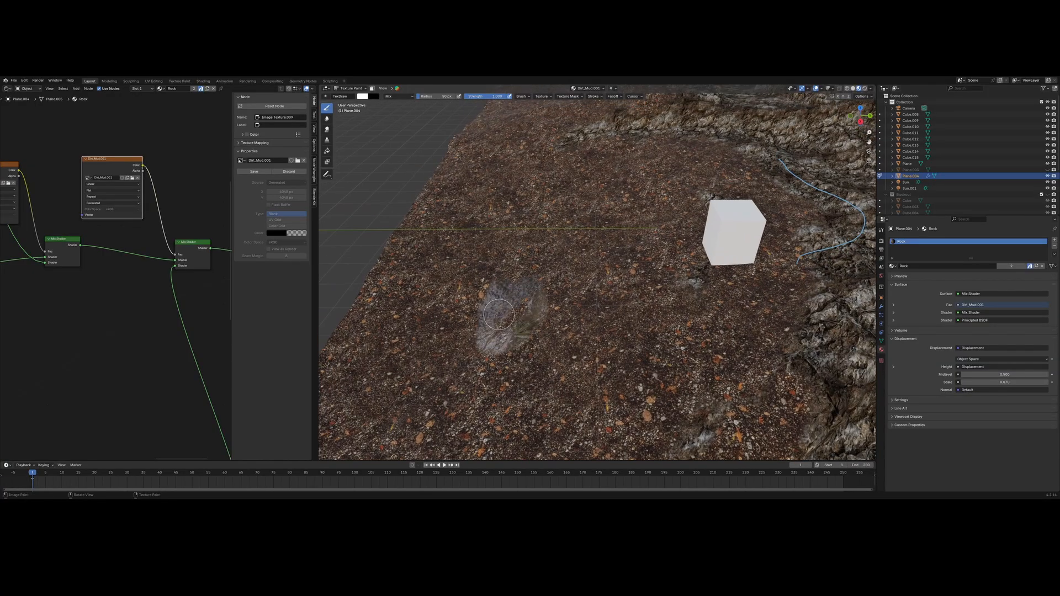
shift+middle_drag(515, 323, 437, 406)
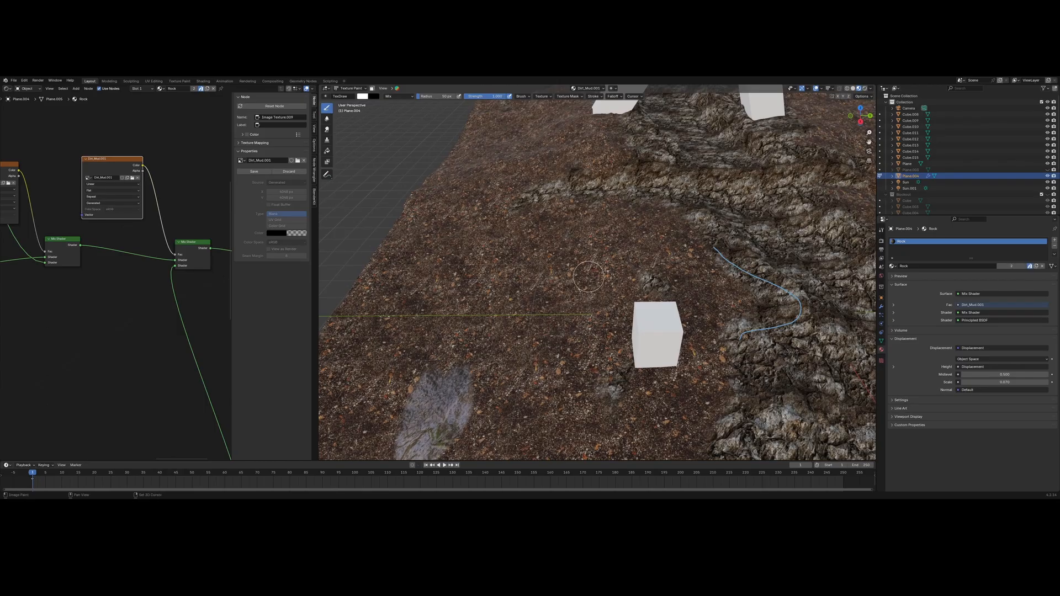
shift+middle_drag(588, 276, 553, 283)
drag(587, 246, 546, 256)
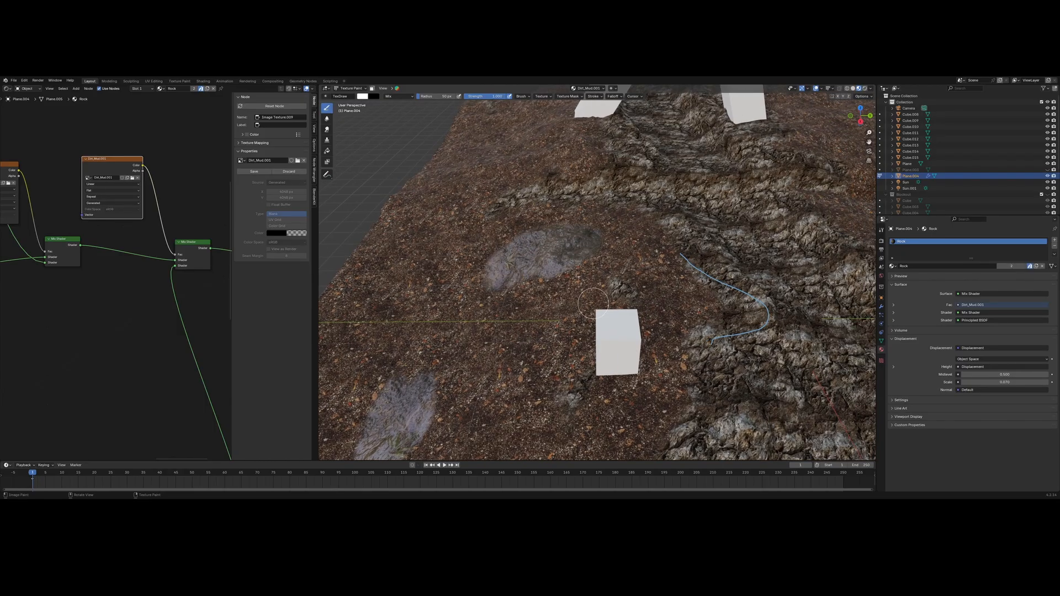
- Paint a mud patch near the cube across the channel and another on the upper level beside the slanted pillar
mouse_move(593, 303)
middle_down()
mouse_move(635, 286)
mouse_move(563, 296)
middle_up()
mouse_move(649, 312)
mouse_down()
mouse_move(706, 335)
mouse_move(718, 362)
mouse_move(675, 339)
mouse_up()
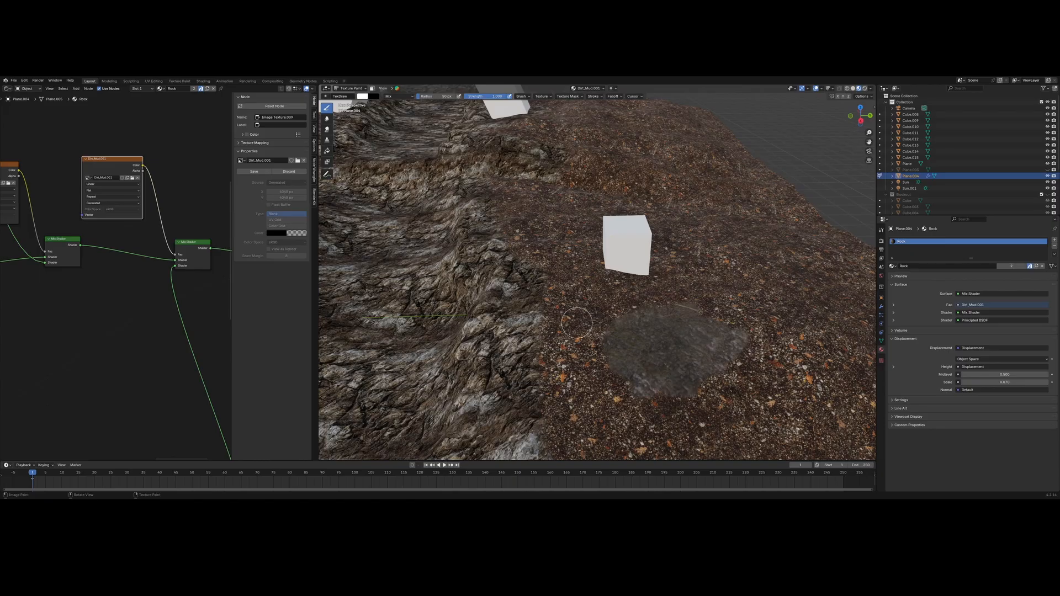
mouse_move(577, 323)
shift+middle_down()
mouse_move(680, 386)
mouse_move(720, 388)
shift+middle_up()
mouse_move(397, 232)
mouse_down()
mouse_move(416, 219)
mouse_move(416, 231)
mouse_up()
shift+middle_drag(364, 236, 484, 241)
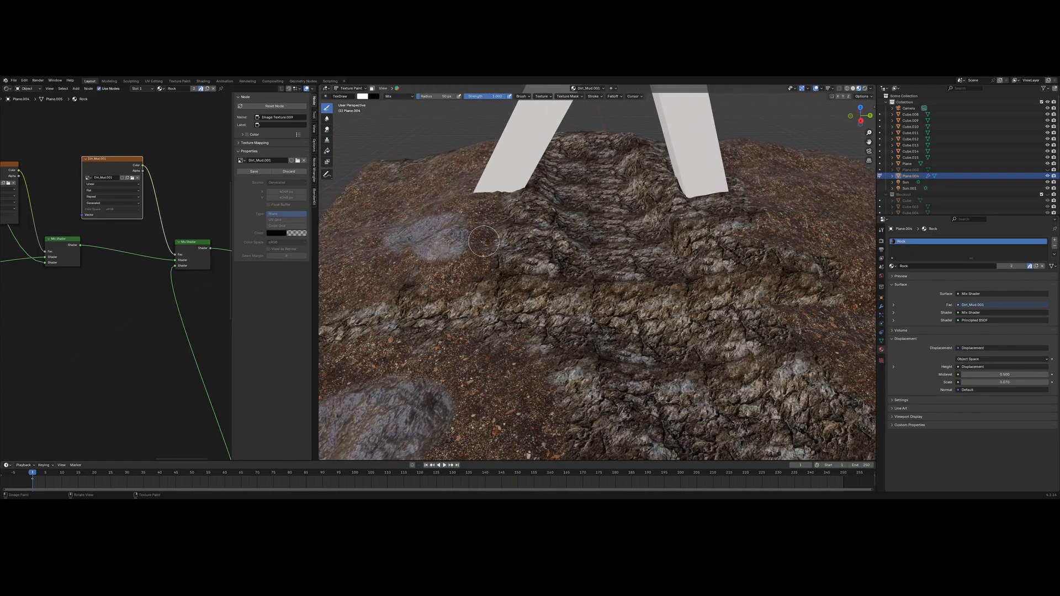
- Paint a mud patch on the upper level beyond the second slanted pillar, and more along the opposite bank's outer dirt
shift+middle_drag(663, 276, 463, 270)
drag(649, 192, 650, 176)
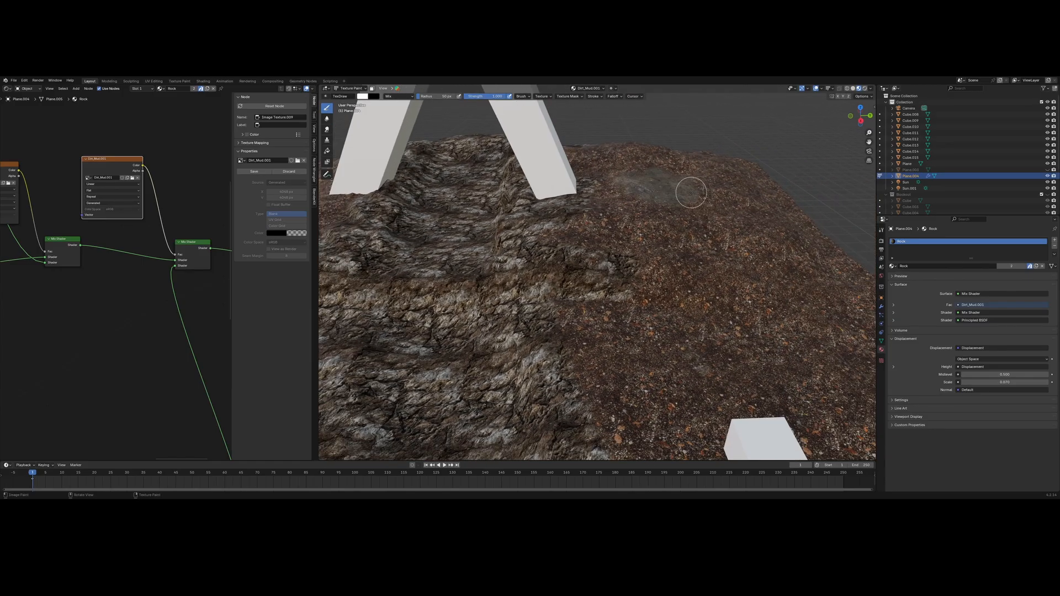
scroll(631, 209, down, 6)
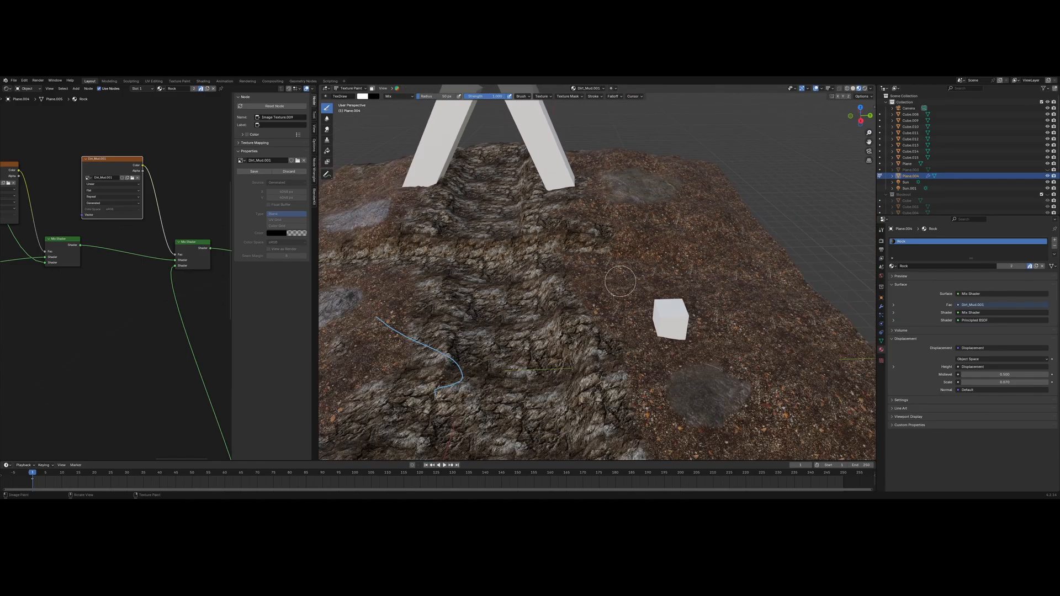
middle_drag(602, 327, 477, 313)
drag(478, 314, 441, 298)
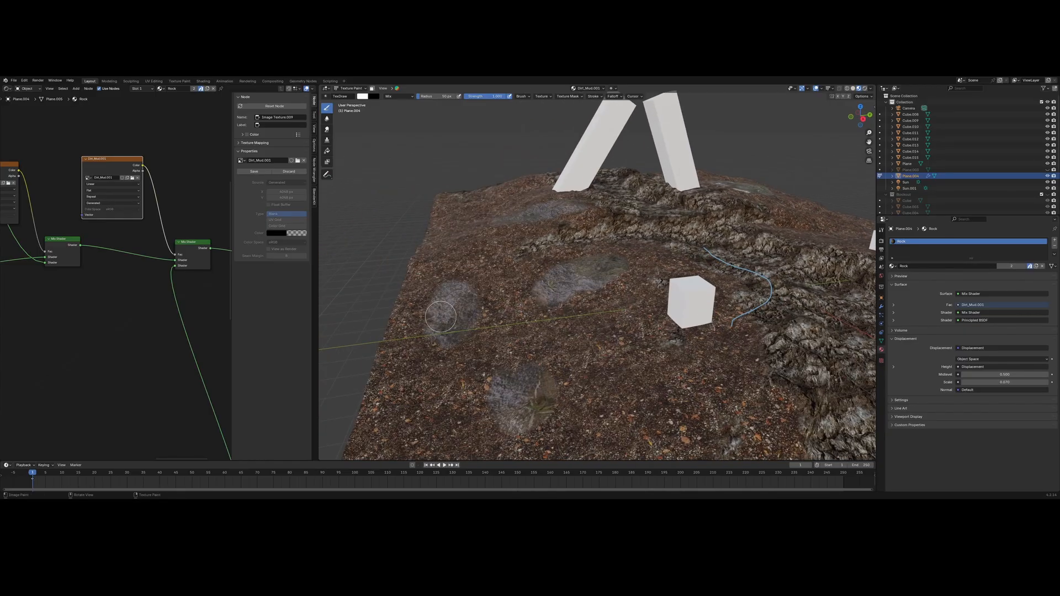
shift+middle_drag(457, 274, 479, 248)
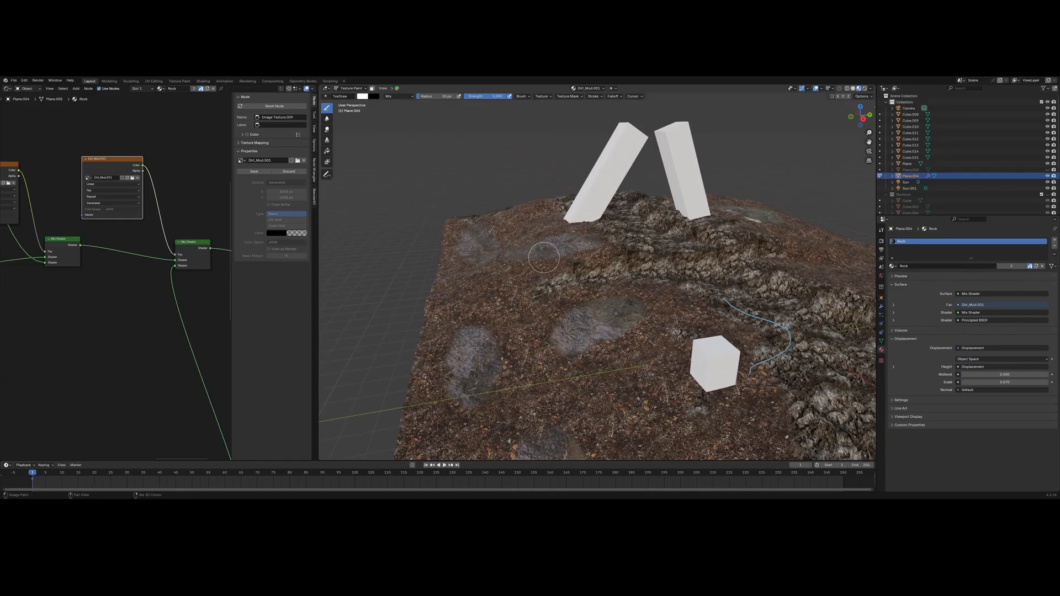
- Paint a large mud patch on the dirt near the ground's front corner, across the channel
middle_drag(543, 258, 524, 265)
shift+middle_drag(691, 304, 451, 273)
shift+middle_drag(552, 286, 512, 281)
mouse_move(643, 361)
mouse_down()
mouse_move(676, 375)
mouse_move(687, 400)
mouse_up()
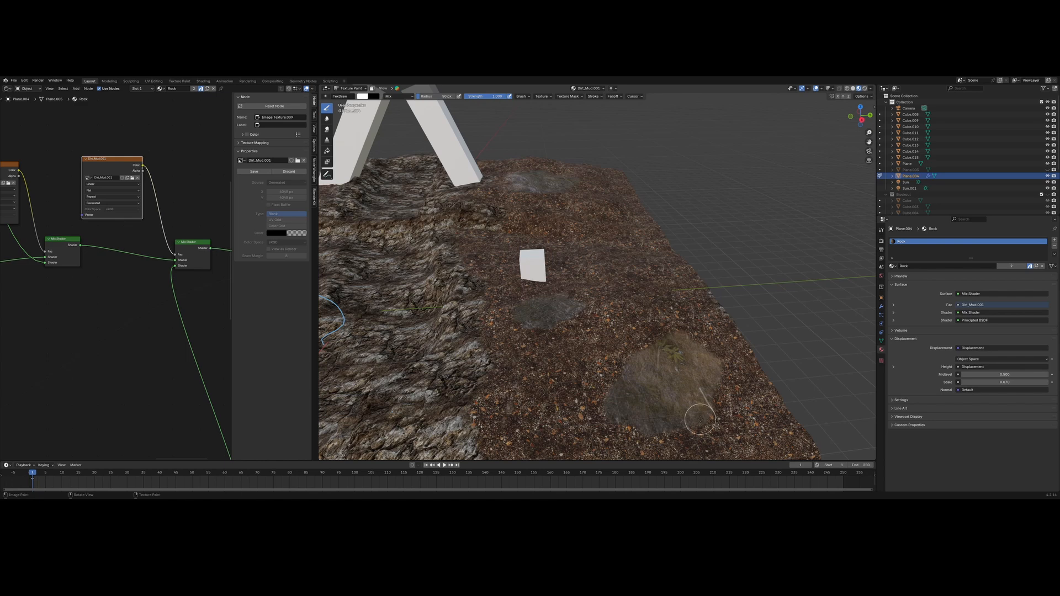
drag(711, 417, 659, 444)
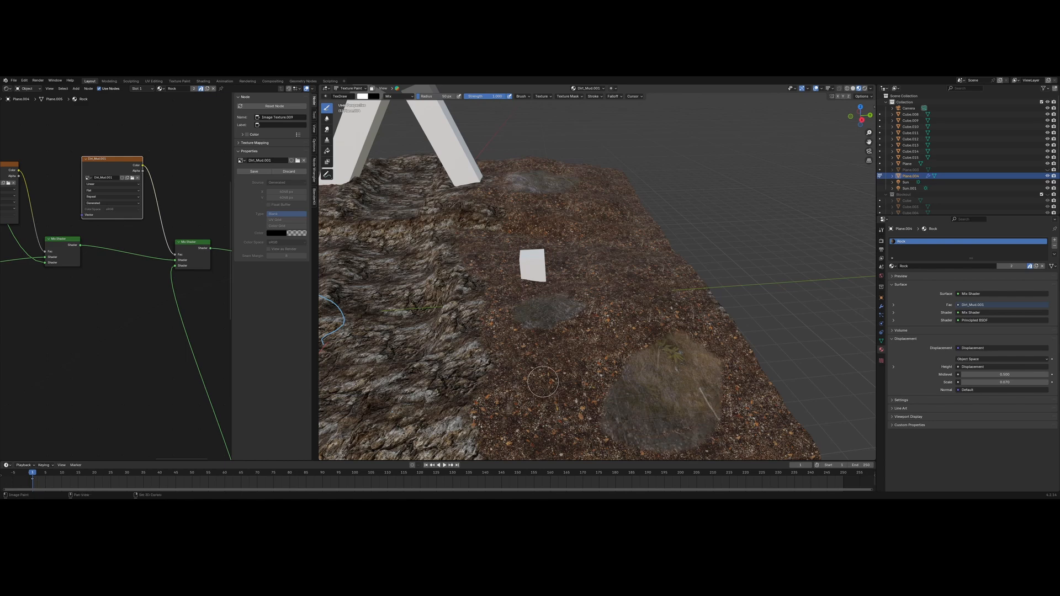
- Extend the large corner mud patch and paint smaller mud patches around the nearby white cube
shift+middle_drag(543, 381, 595, 378)
scroll(524, 351, down, 4)
middle_drag(458, 325, 471, 330)
shift+middle_drag(558, 332, 520, 353)
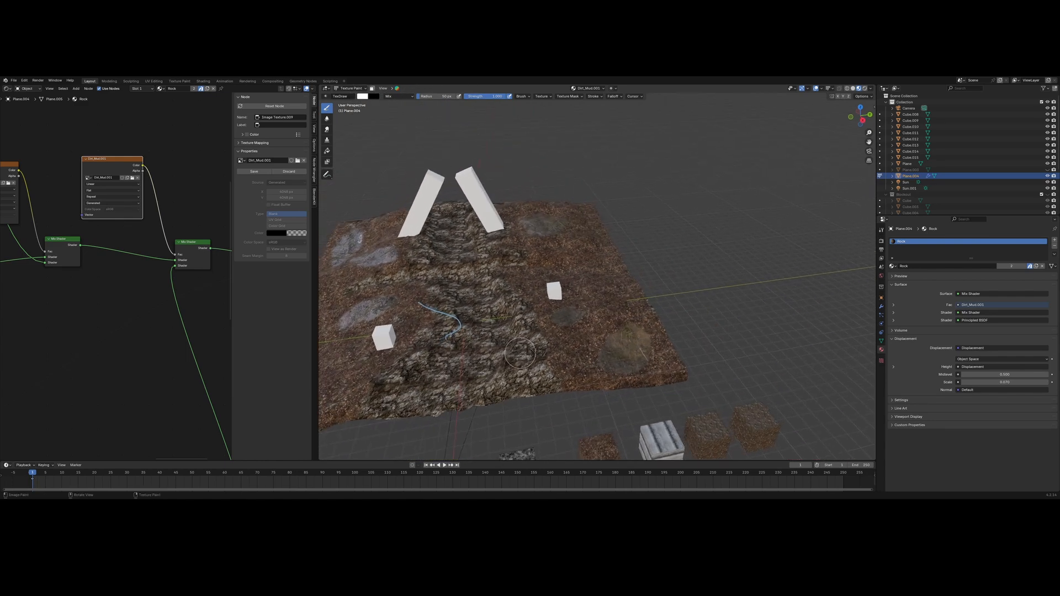
scroll(520, 353, up, 2)
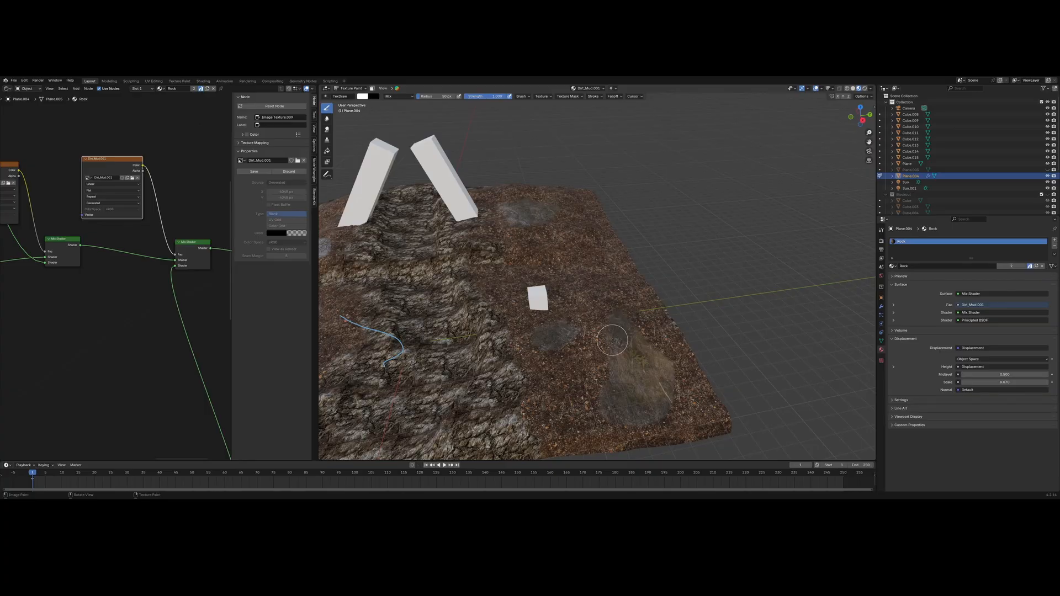
mouse_move(573, 297)
middle_down()
mouse_move(570, 285)
mouse_move(539, 287)
middle_up()
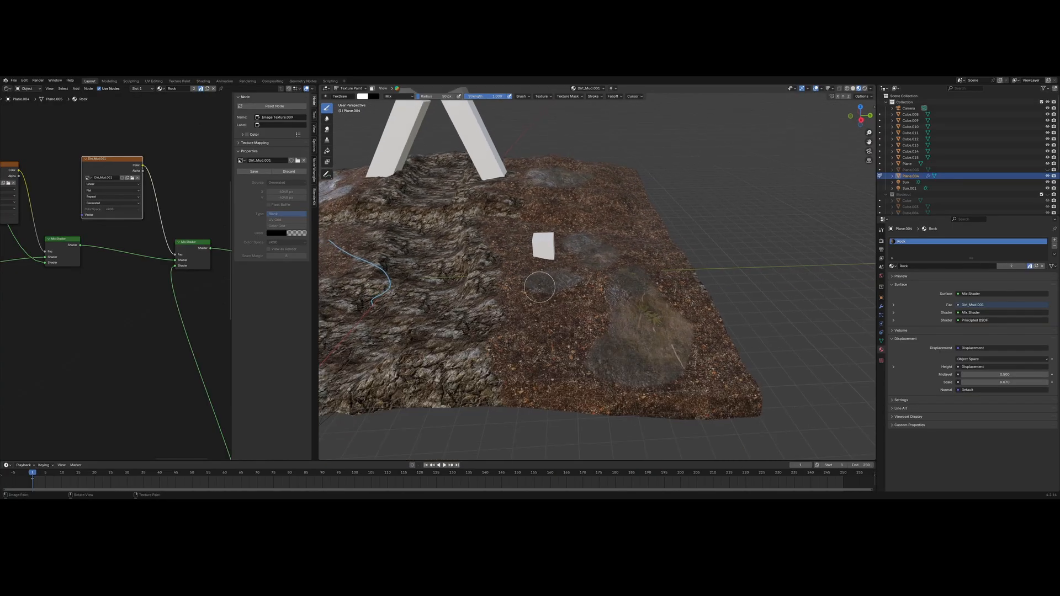
drag(559, 352, 535, 360)
- Paint a mud patch on the dirt at the channel's edge, just below the second slanted pillar
mouse_move(551, 337)
middle_down()
mouse_move(635, 314)
mouse_move(598, 344)
mouse_move(464, 345)
mouse_move(508, 298)
mouse_move(497, 358)
middle_up()
scroll(497, 358, up, 3)
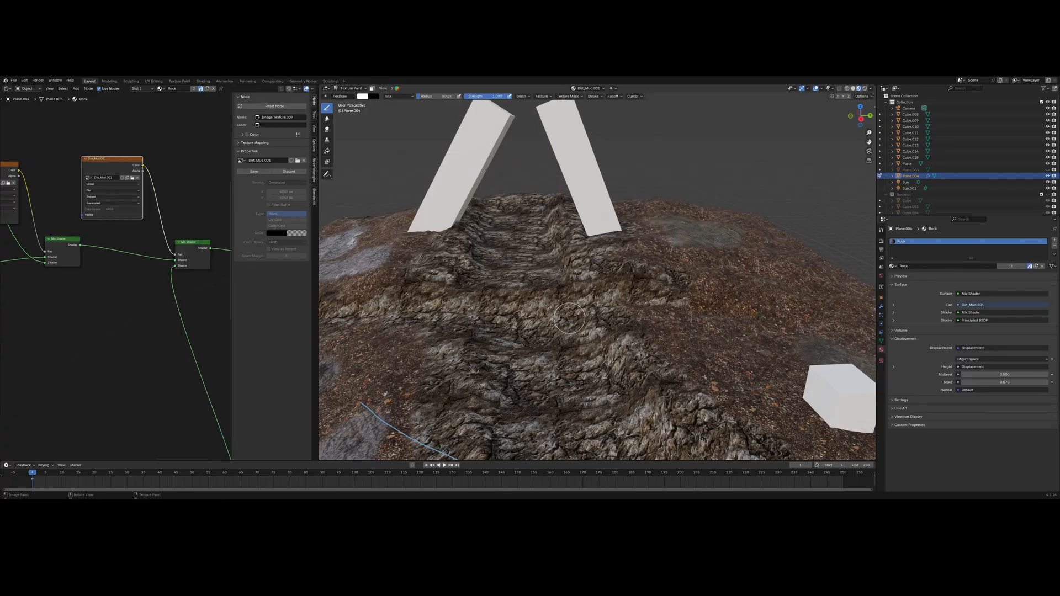
shift+middle_drag(676, 284, 637, 294)
scroll(635, 293, up, 2)
mouse_move(637, 295)
mouse_down()
mouse_move(674, 304)
mouse_move(662, 294)
mouse_move(677, 287)
mouse_move(685, 314)
mouse_move(666, 307)
mouse_up()
scroll(651, 327, down, 1)
scroll(625, 327, down, 2)
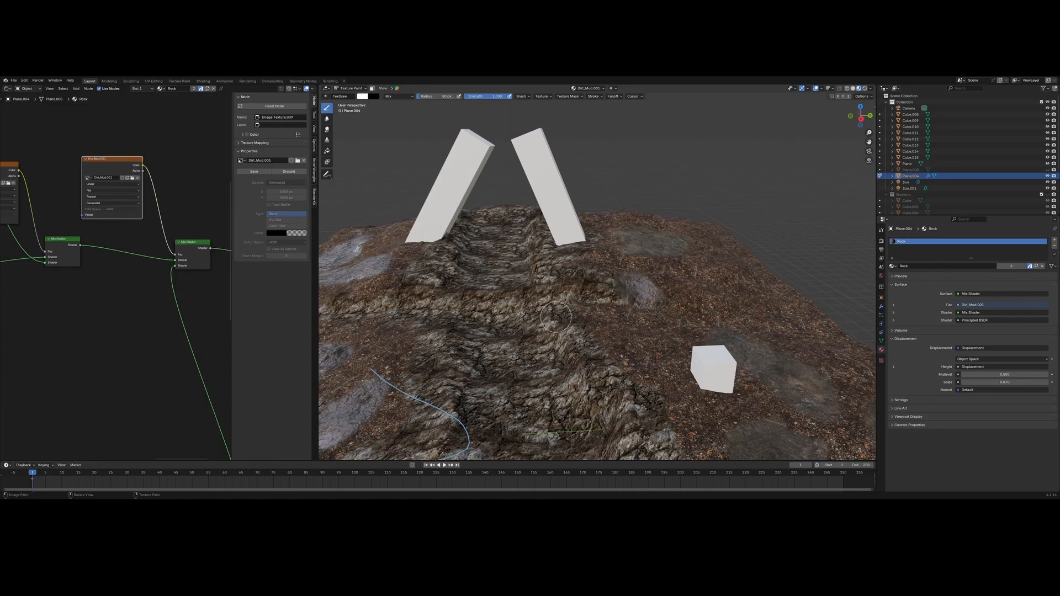
- Return the ground from Texture Paint to Object Mode
shift+middle_drag(416, 326, 490, 322)
scroll(484, 327, up, 2)
scroll(497, 327, down, 2)
scroll(525, 327, down, 3)
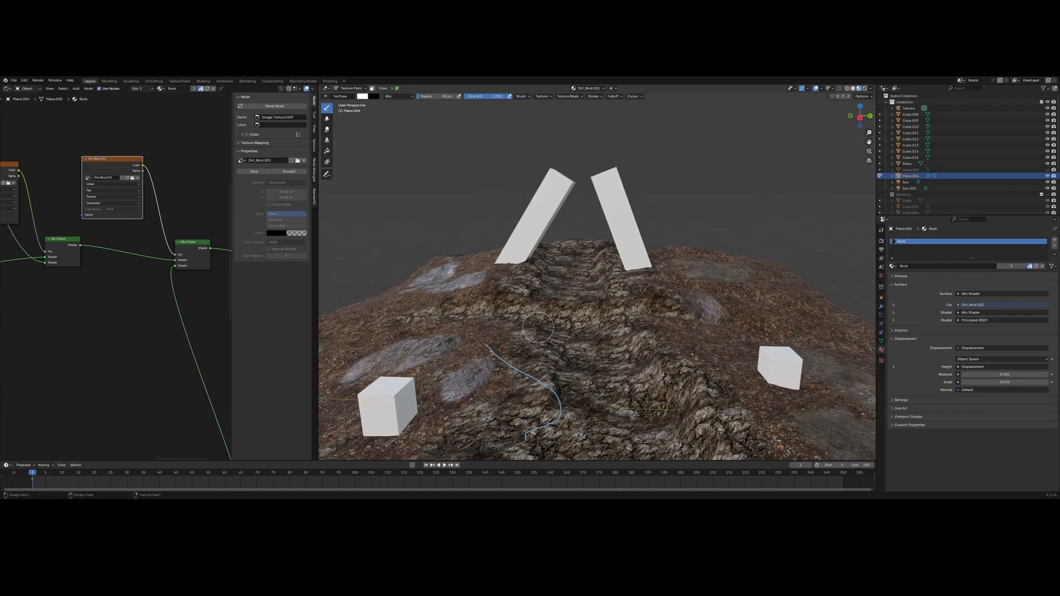
click(353, 88)
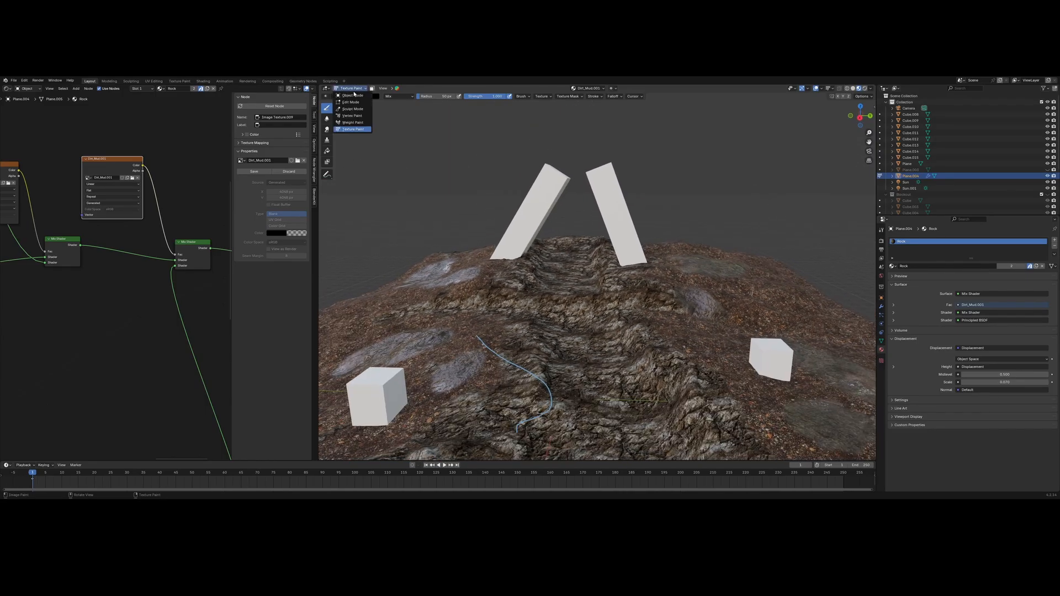
click(351, 96)
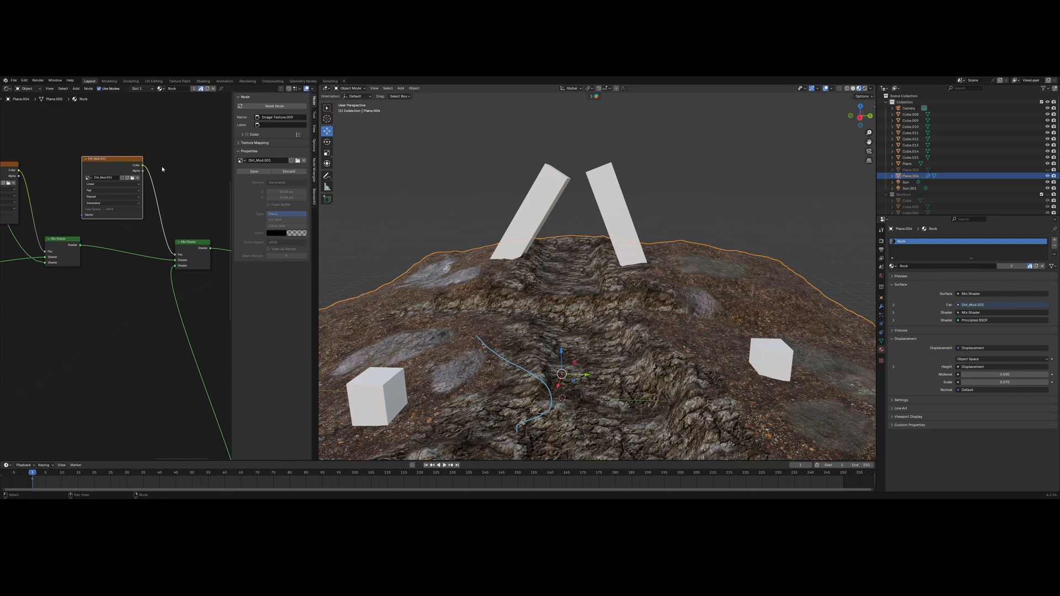
scroll(545, 251, down, 2)
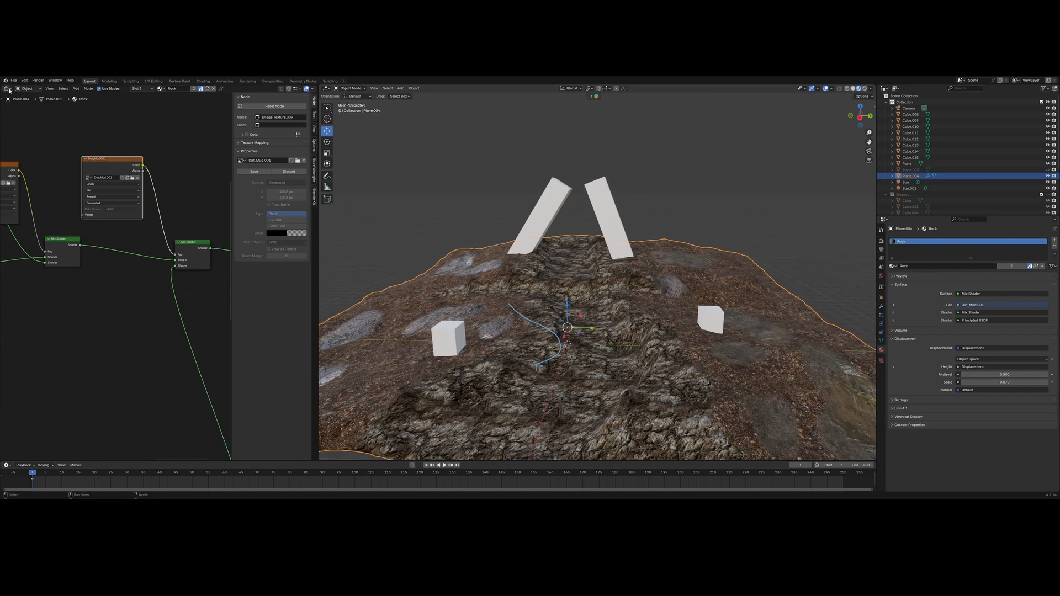
- Split the shader node area in two and turn the upper part into a UV Editor
drag(3, 83, 6, 306)
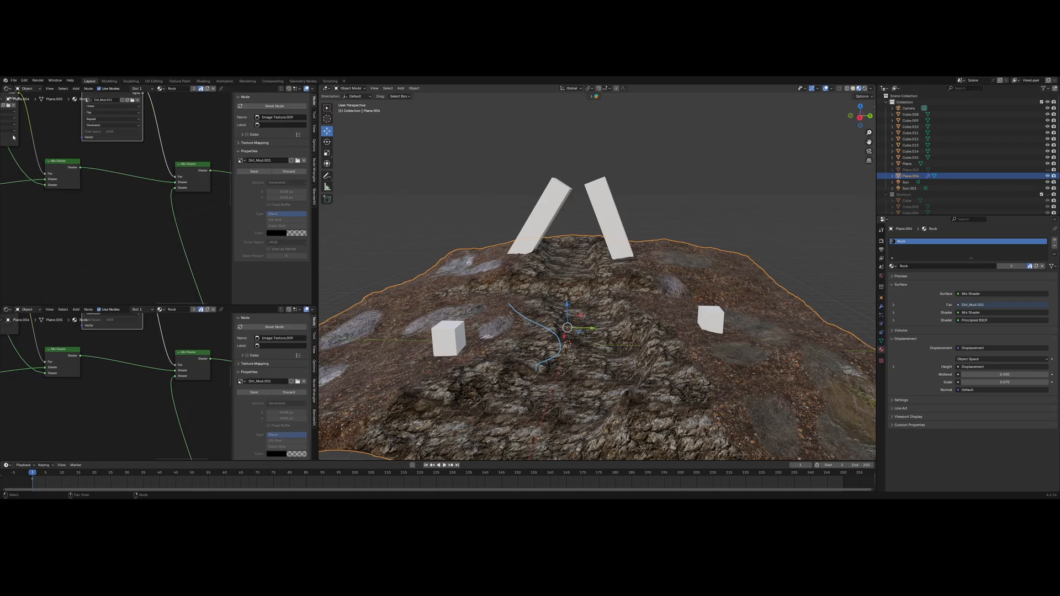
click(7, 88)
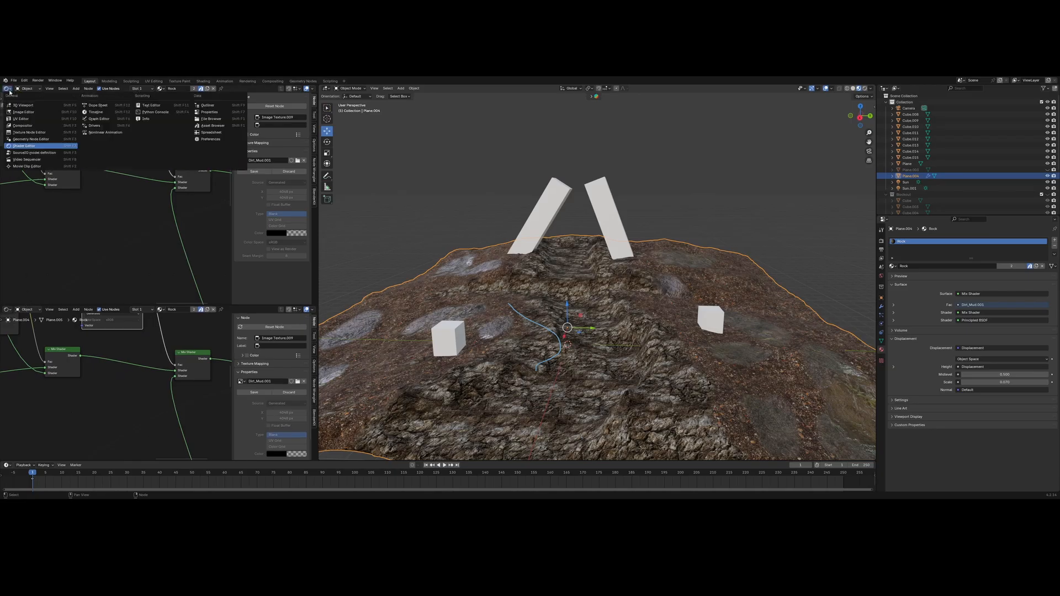
click(33, 119)
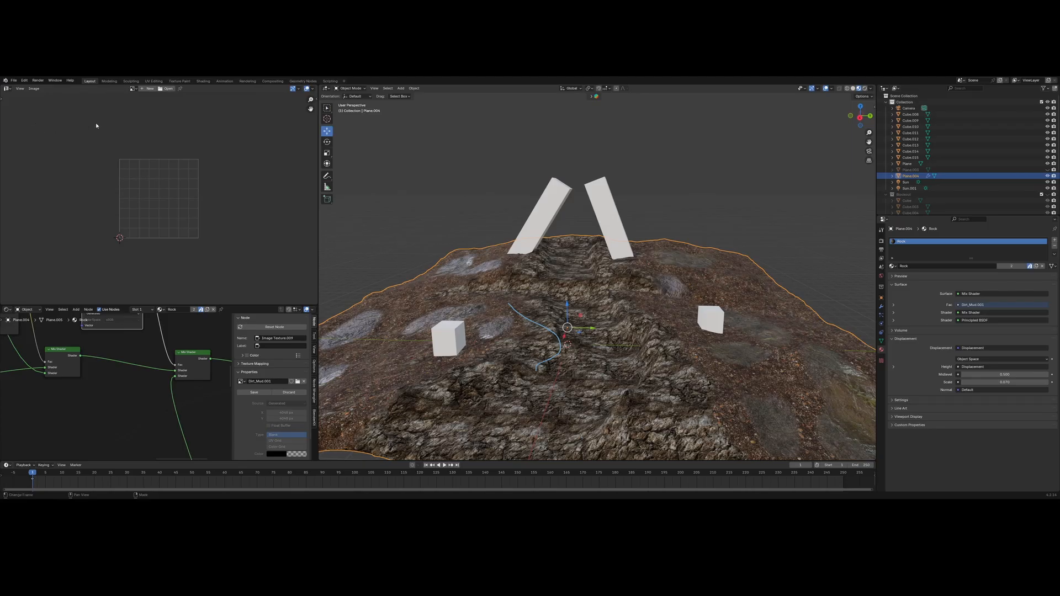
- Display the painted Dirt_Mud.001 mask in the UV Editor and save all modified images
click(132, 89)
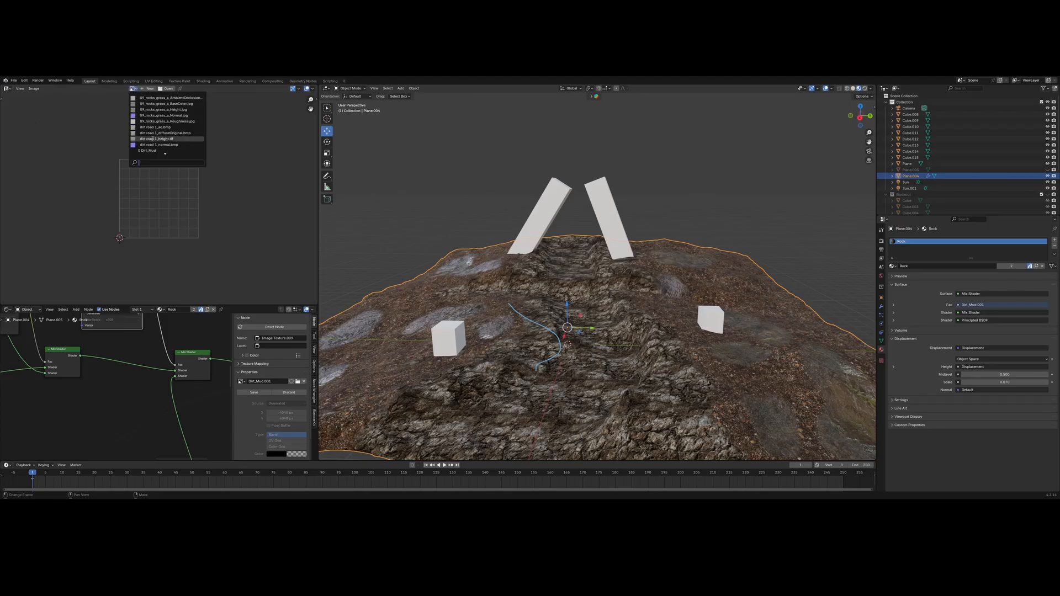
scroll(155, 138, down, 4)
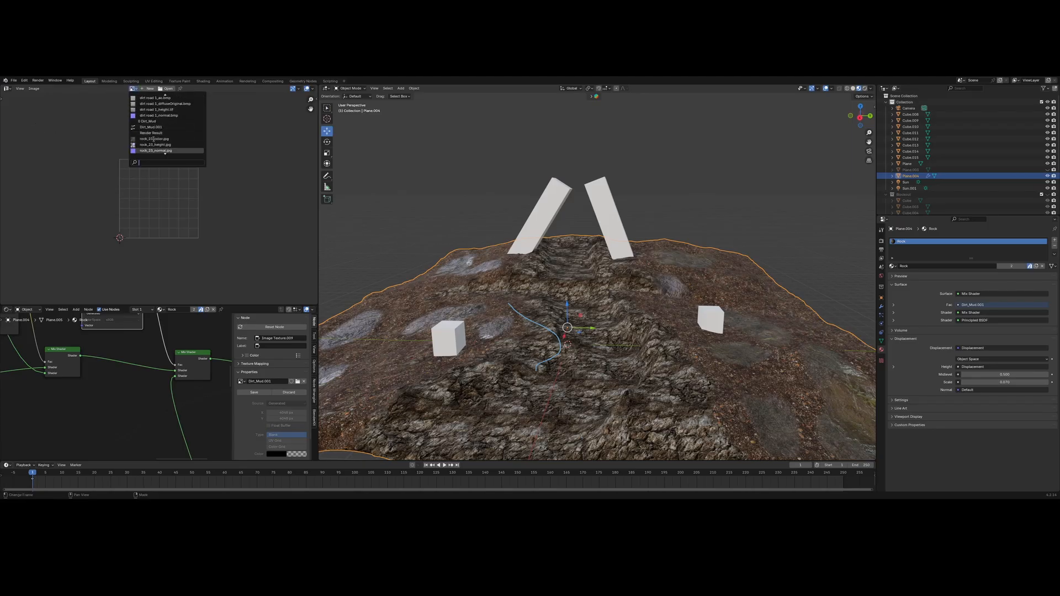
click(152, 129)
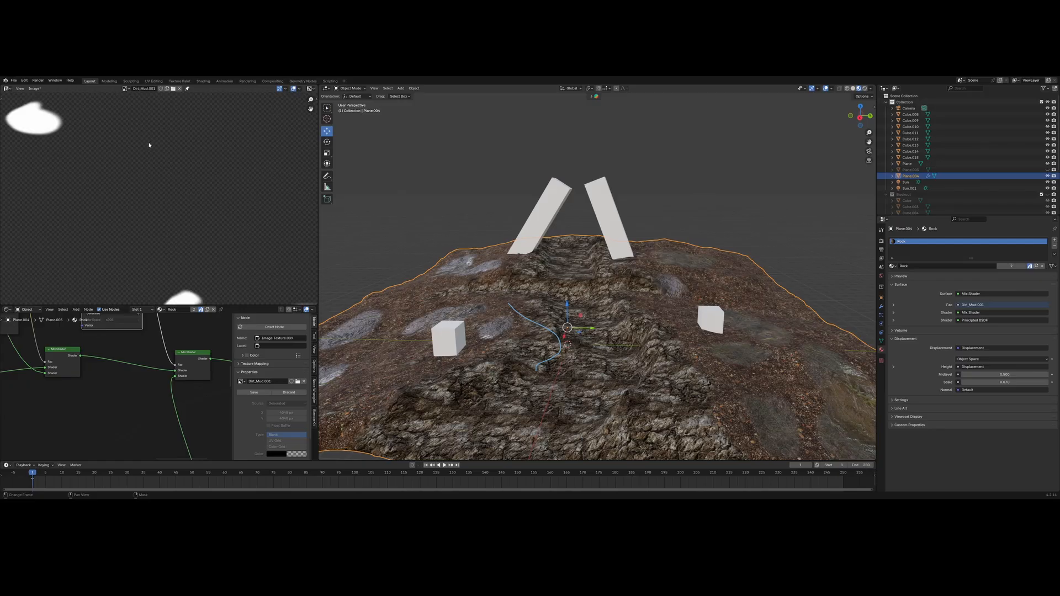
key(Home)
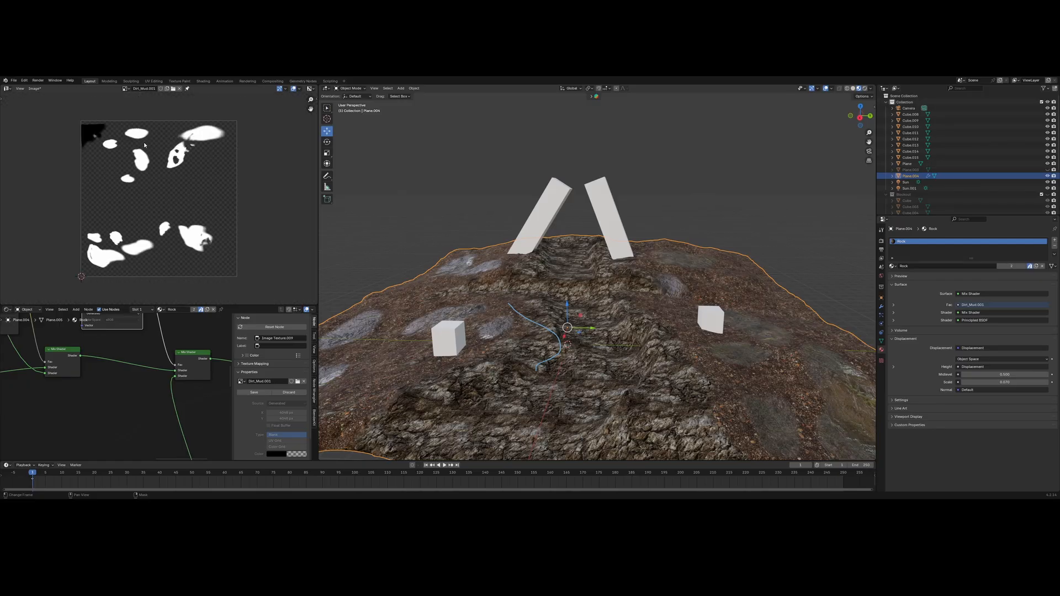
click(34, 88)
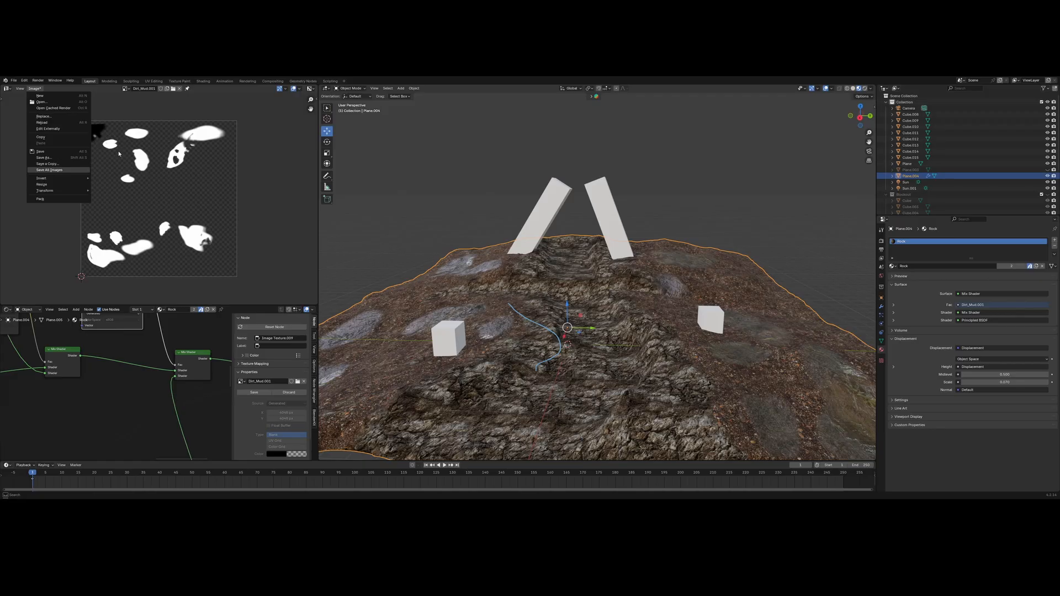
key(Return)
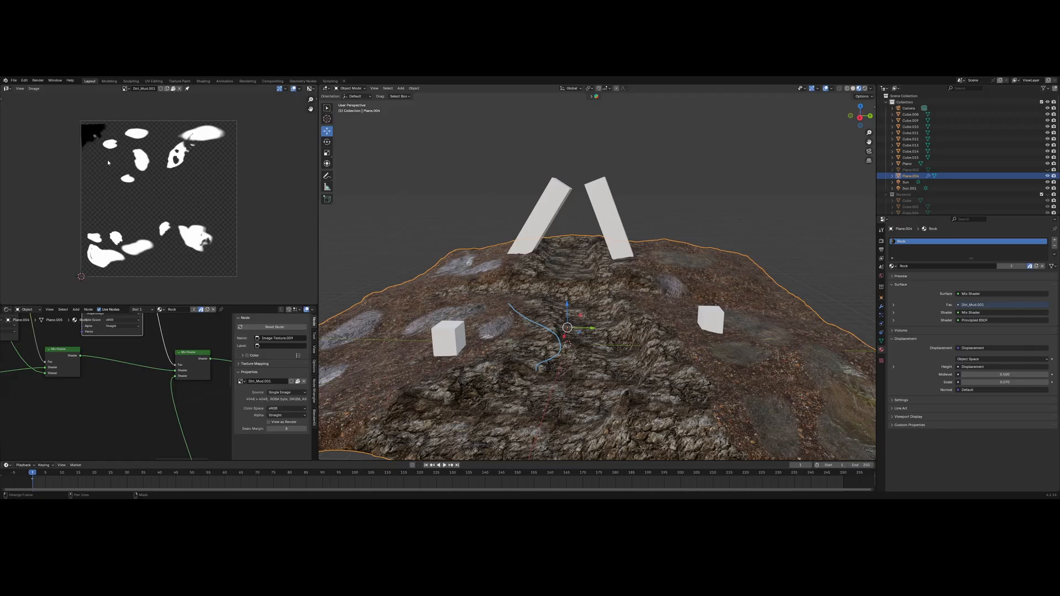
- Check the Dirt_Mud image and the painted rock-and-dirt mask in the UV Editor, ending on Dirt_Mud.001
click(125, 88)
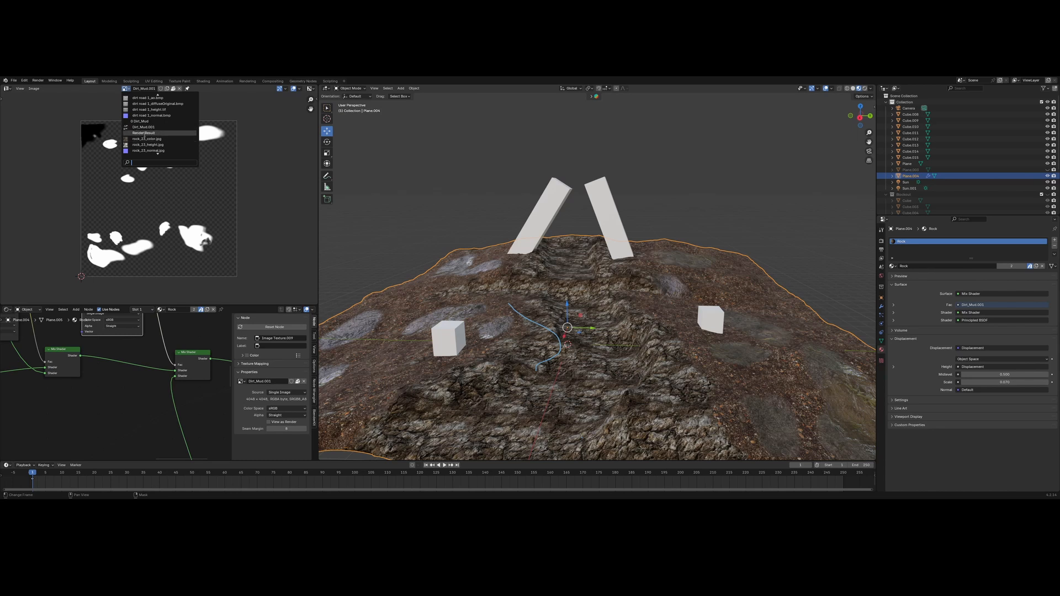
click(142, 121)
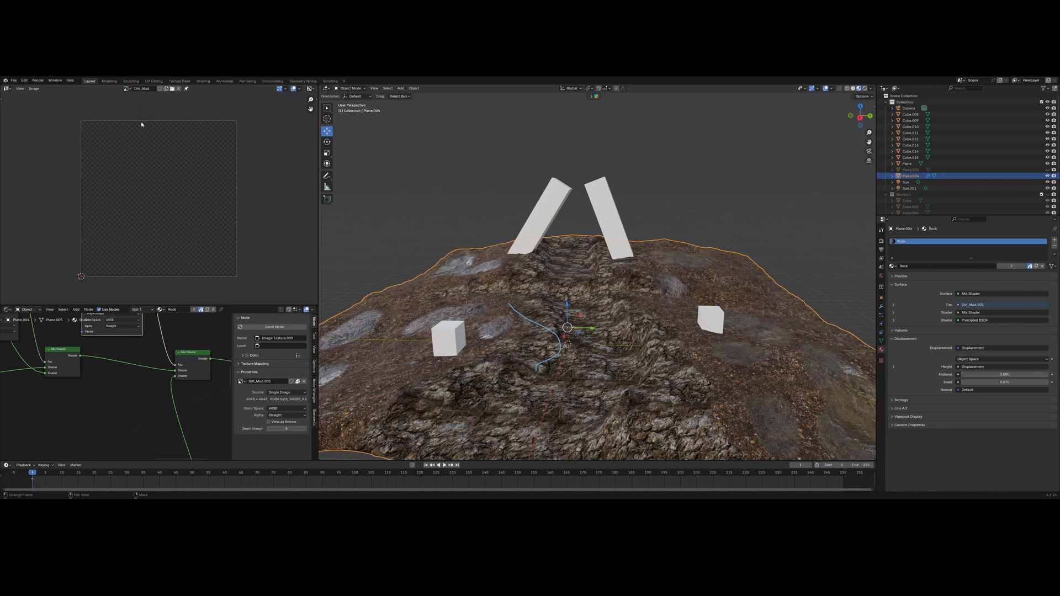
click(125, 89)
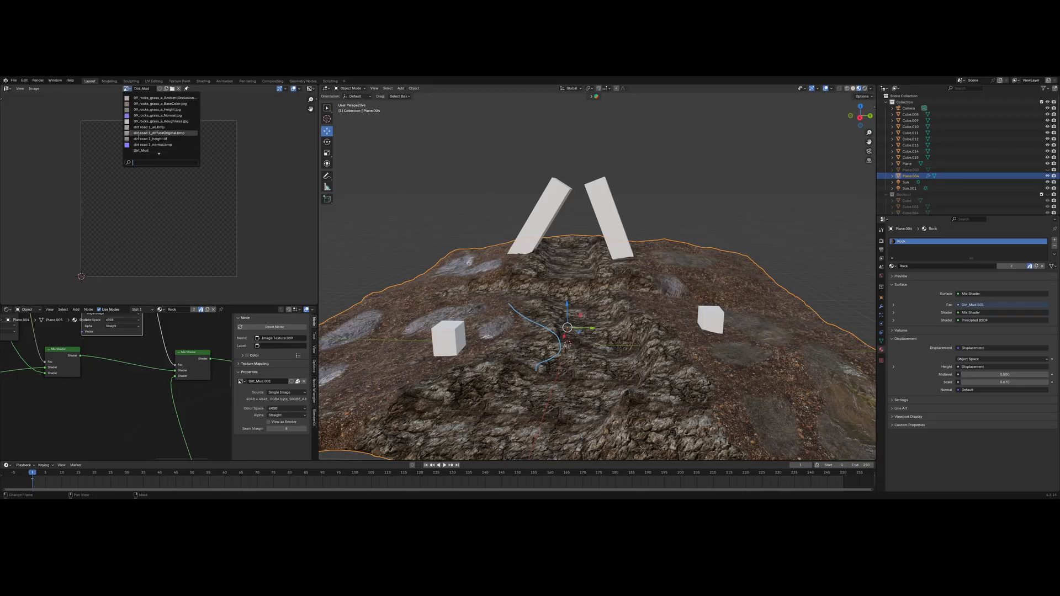
scroll(142, 139, down, 10)
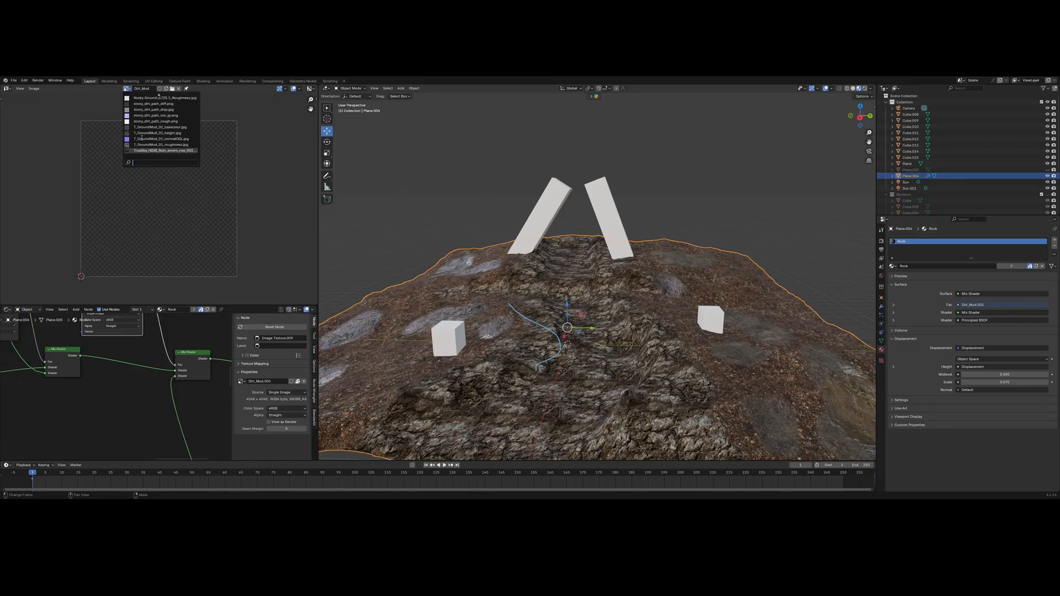
text(roc)
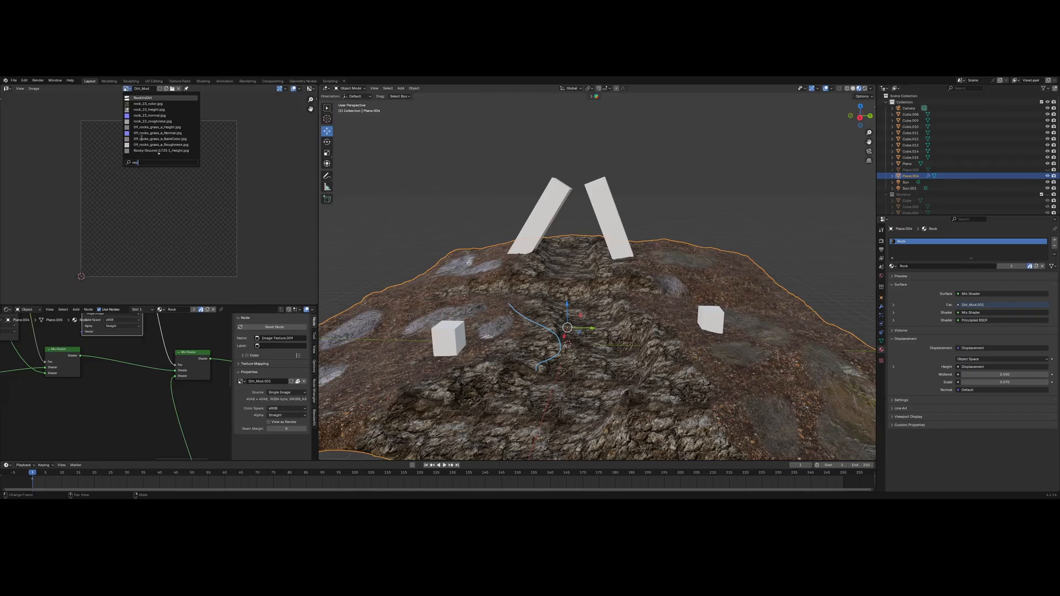
click(142, 97)
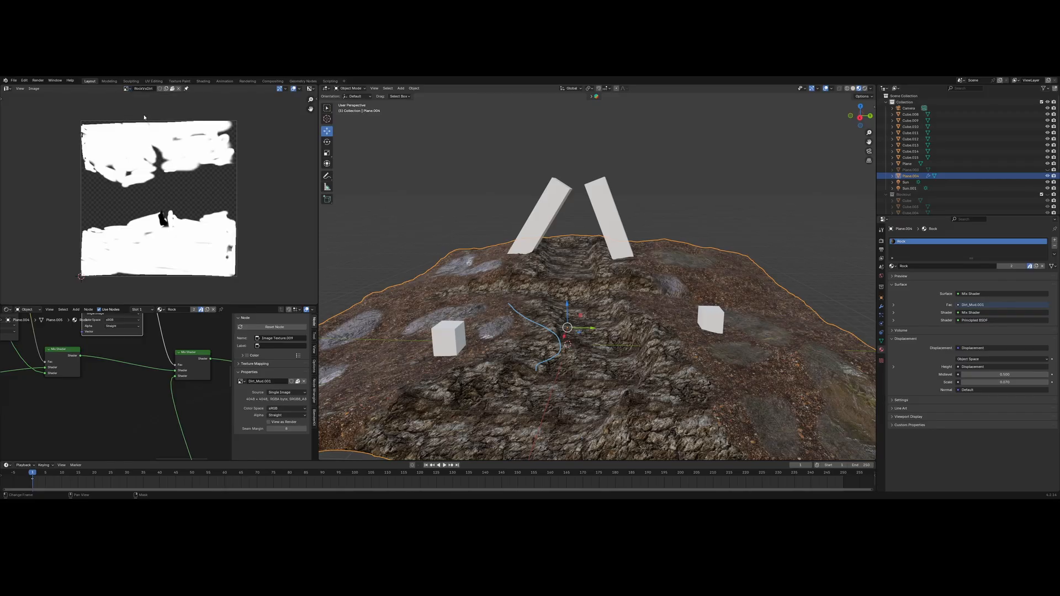
click(126, 89)
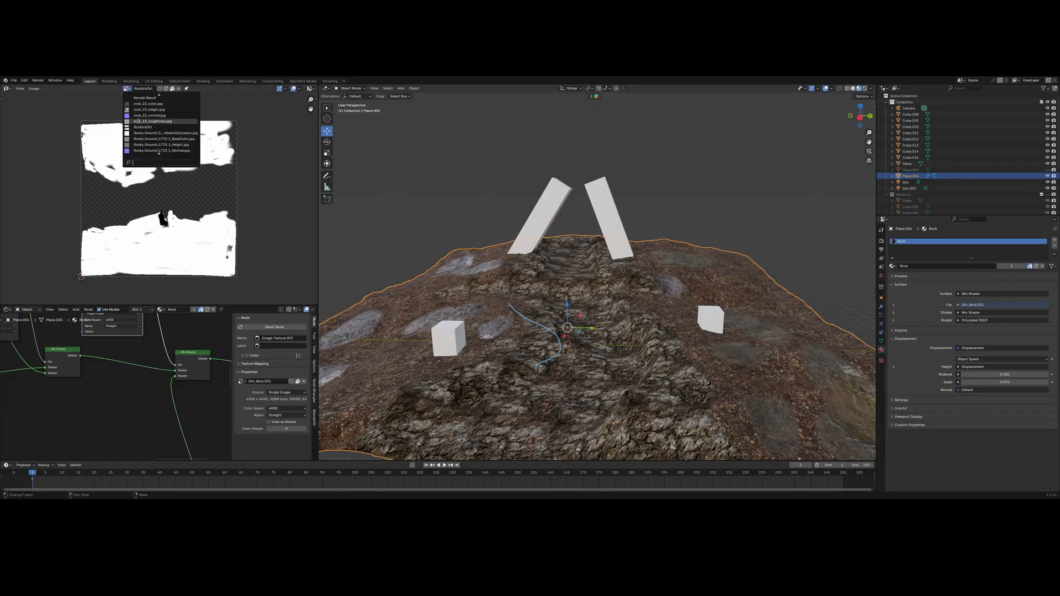
text(d)
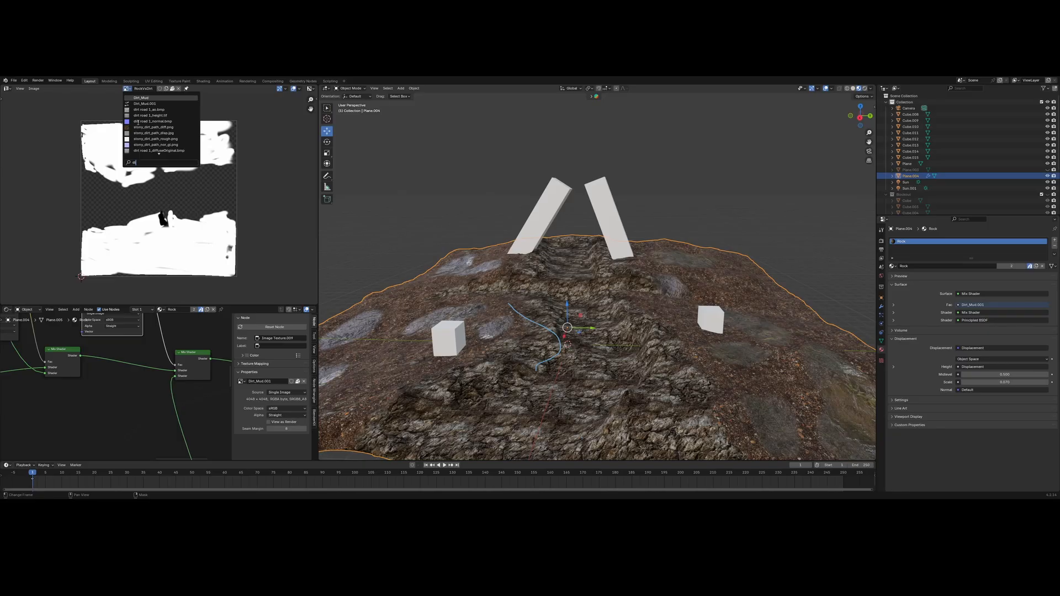
text(i)
click(145, 103)
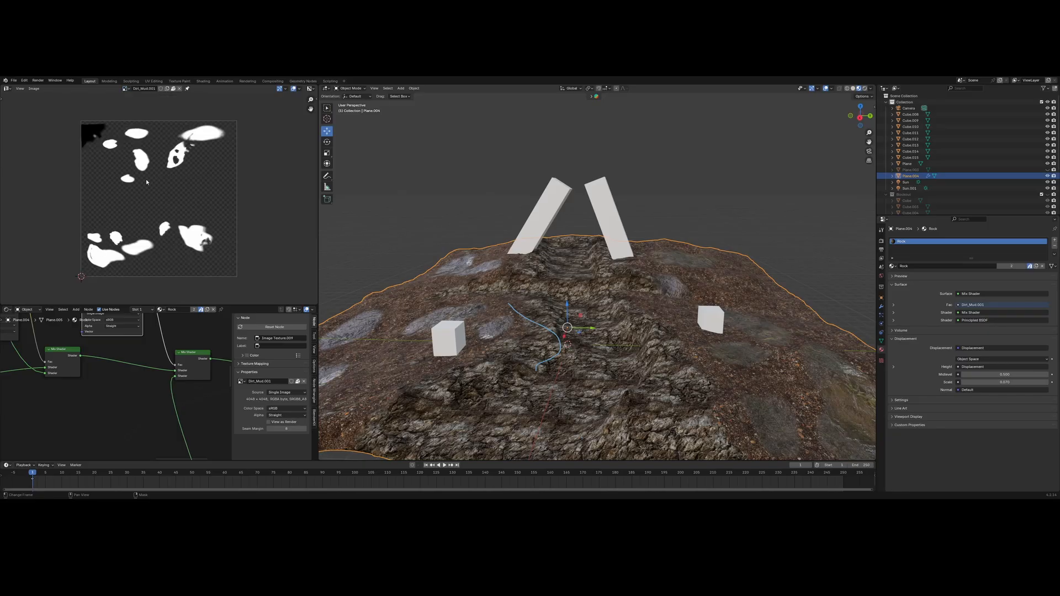
scroll(157, 219, up, 3)
middle_drag(438, 303, 419, 279)
scroll(179, 374, down, 5)
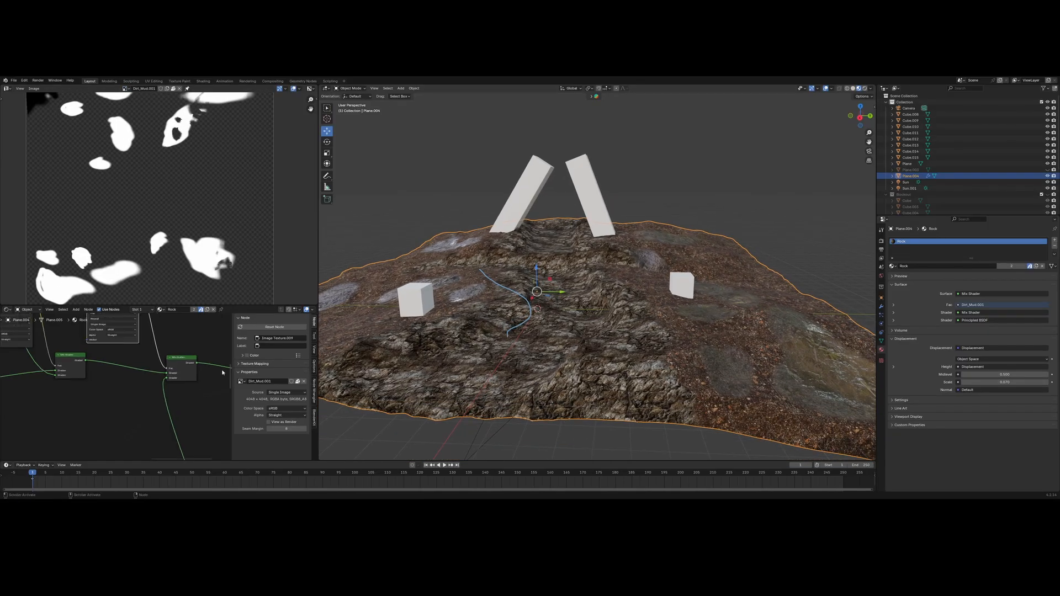
middle_drag(187, 363, 181, 355)
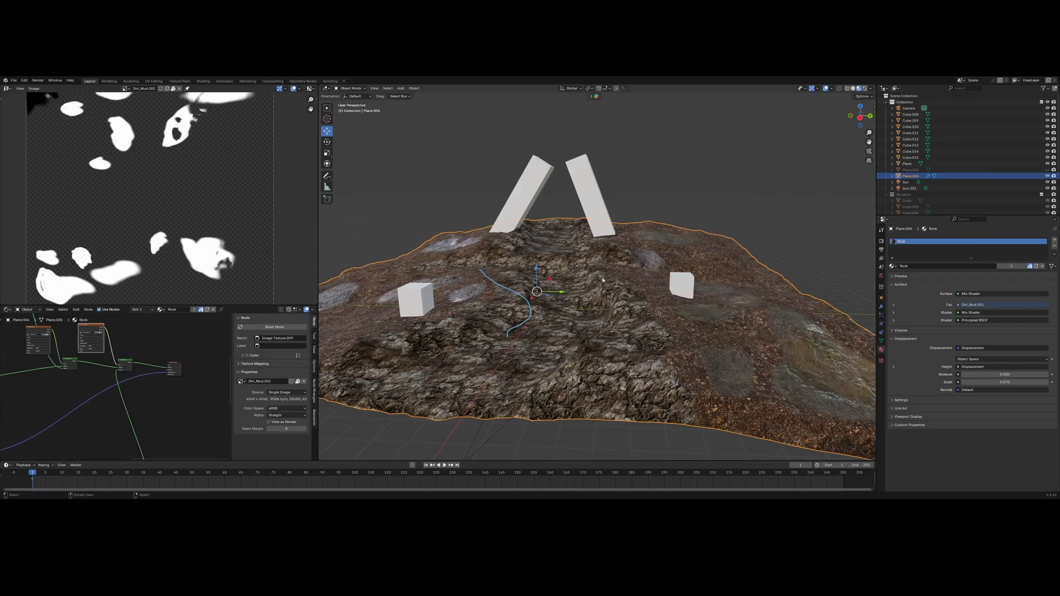
- Switch the viewport to Rendered shading and examine the textured ground in the sunset lighting up close
scroll(538, 265, up, 1)
middle_drag(539, 265, 569, 273)
scroll(569, 273, down, 1)
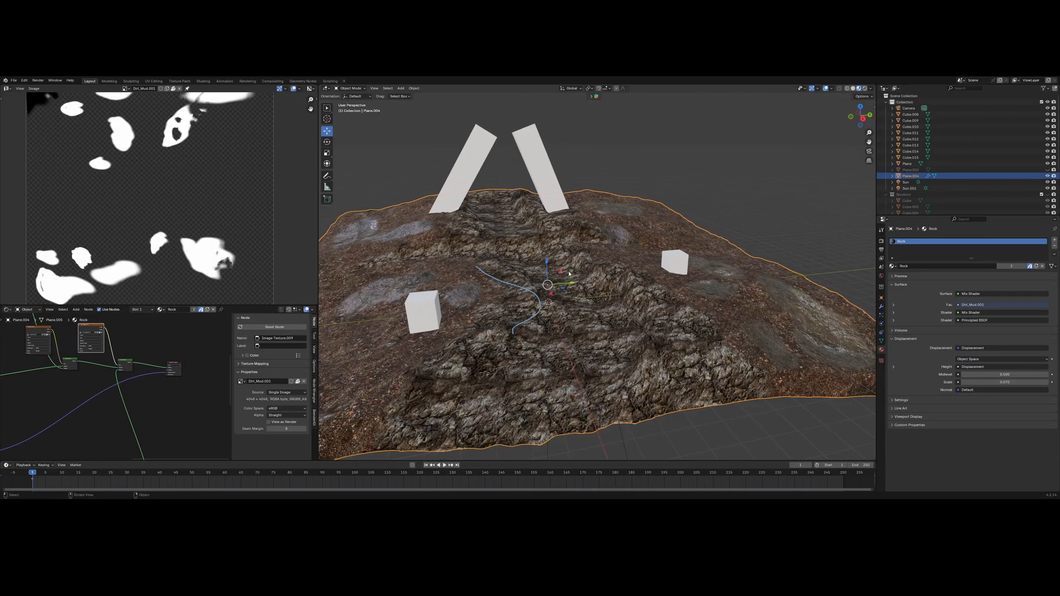
click(864, 89)
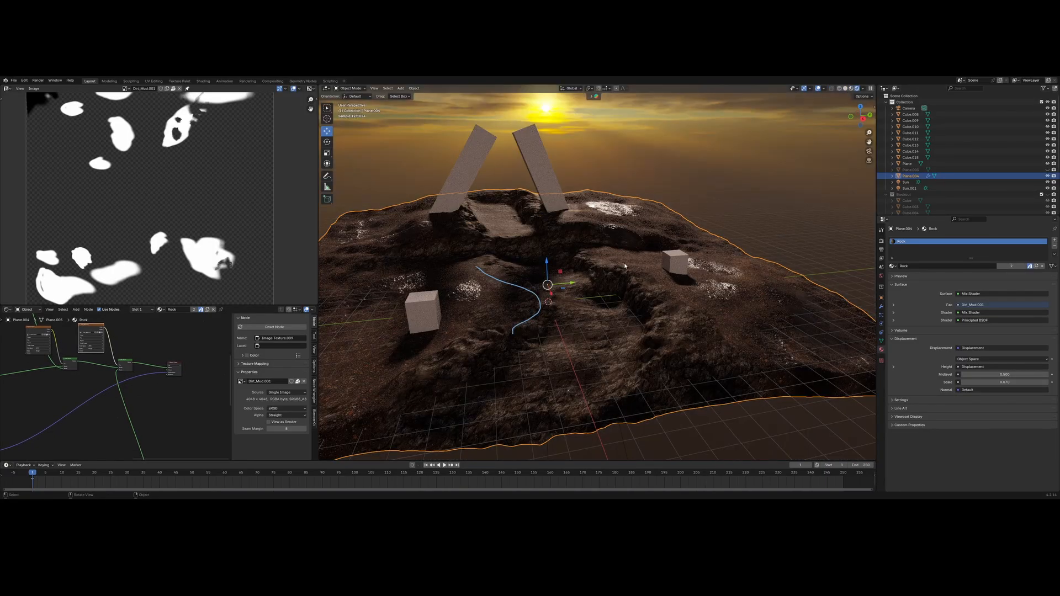
mouse_move(538, 290)
shift+middle_down()
mouse_move(609, 269)
mouse_move(446, 290)
shift+middle_up()
middle_drag(524, 353, 452, 372)
scroll(449, 357, up, 1)
scroll(104, 406, up, 1)
- Examine the Mapping node's scale in the ground material and check the texture tiling across the terrain
middle_drag(105, 407, 221, 406)
scroll(182, 436, down, 1)
middle_drag(182, 436, 129, 343)
scroll(129, 343, up, 5)
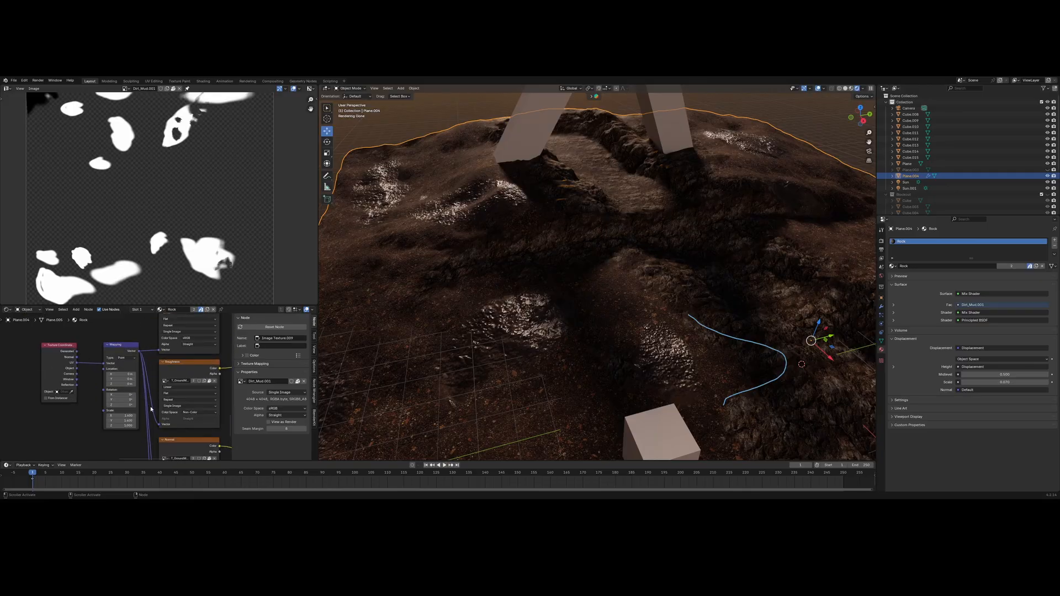
drag(126, 387, 225, 393)
middle_drag(338, 392, 388, 358)
middle_drag(477, 365, 675, 133)
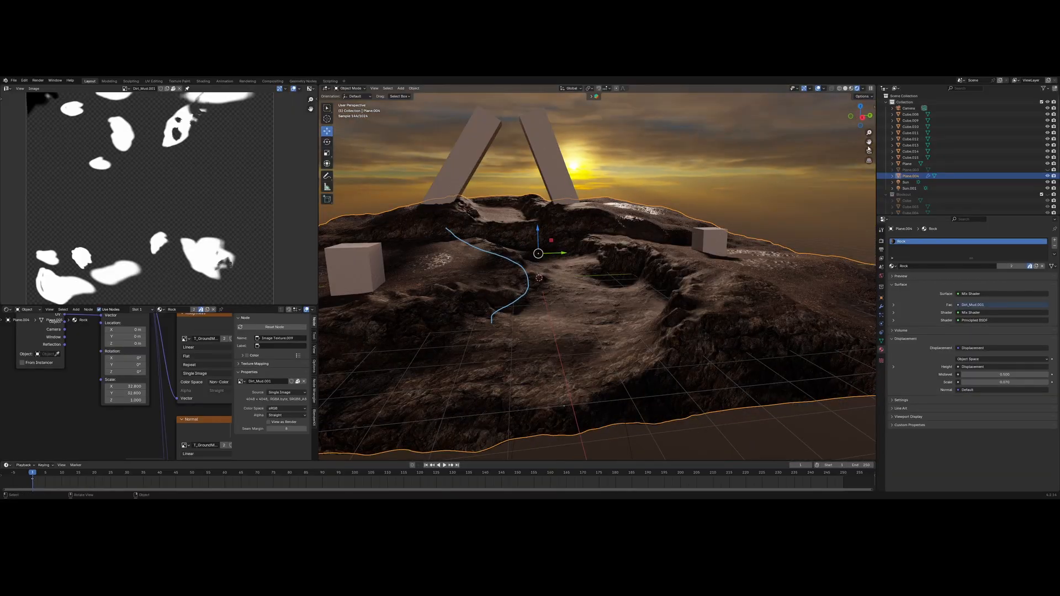
- Look through the scene camera and check the framing of the rendered ground and pillars
click(869, 150)
scroll(662, 220, up, 3)
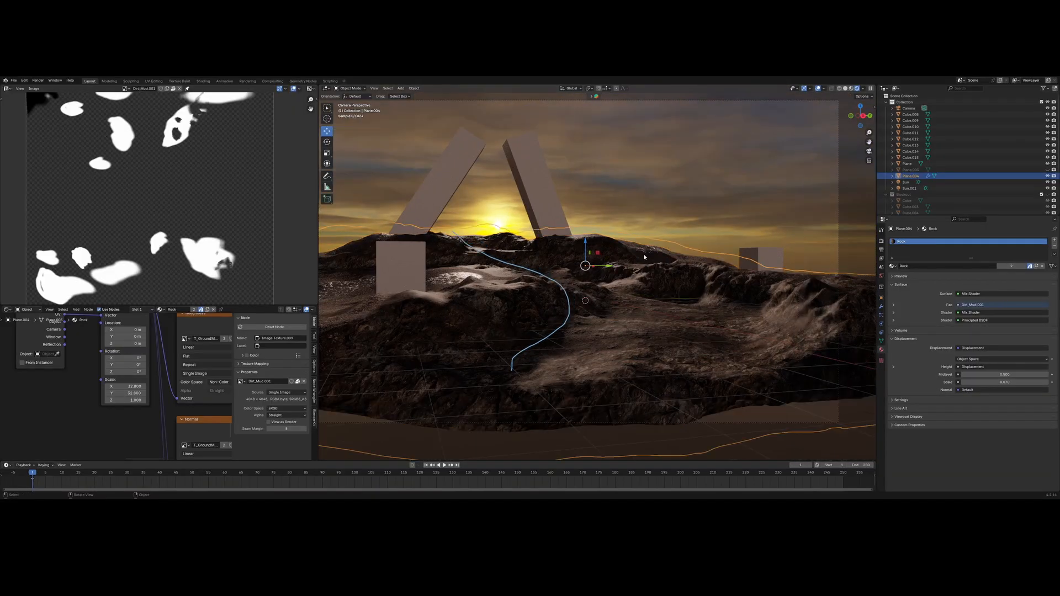
shift+middle_drag(644, 255, 661, 241)
scroll(644, 248, down, 2)
scroll(657, 255, up, 1)
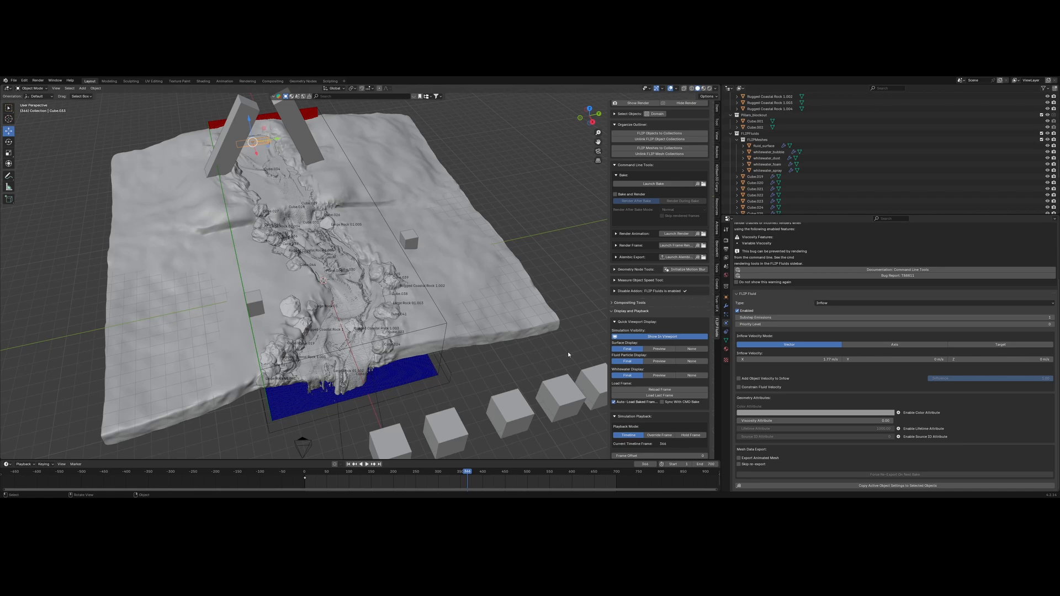
- Inspect the simulated river and the coastal rocks along its banks from several angles, including in Rendered shading
middle_drag(567, 351, 453, 351)
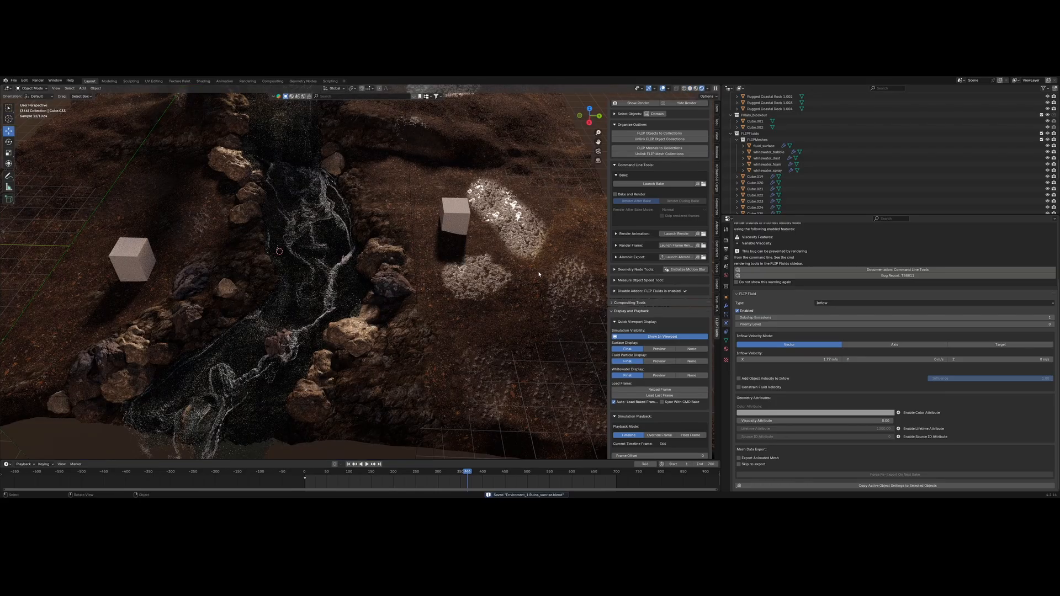
middle_drag(539, 273, 450, 277)
scroll(446, 288, down, 5)
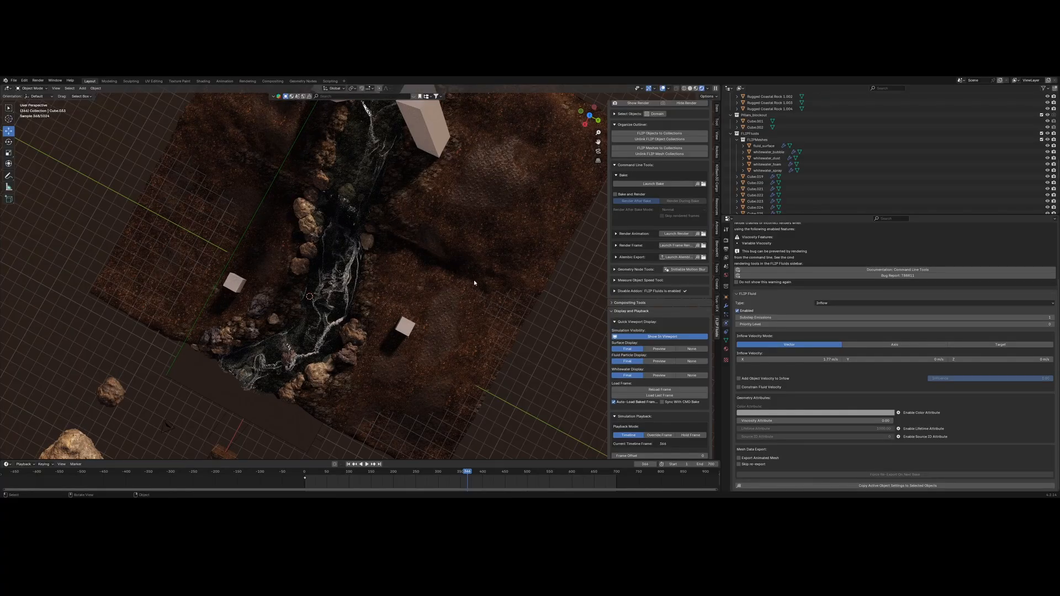
middle_drag(478, 276, 573, 136)
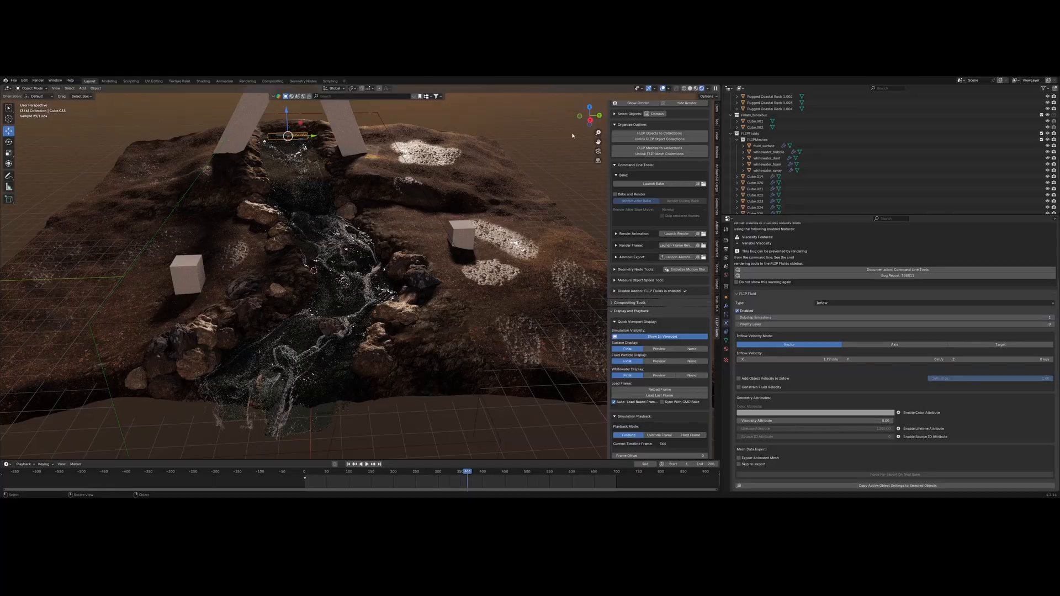
- Return the viewport to Solid shading and save the file
click(689, 88)
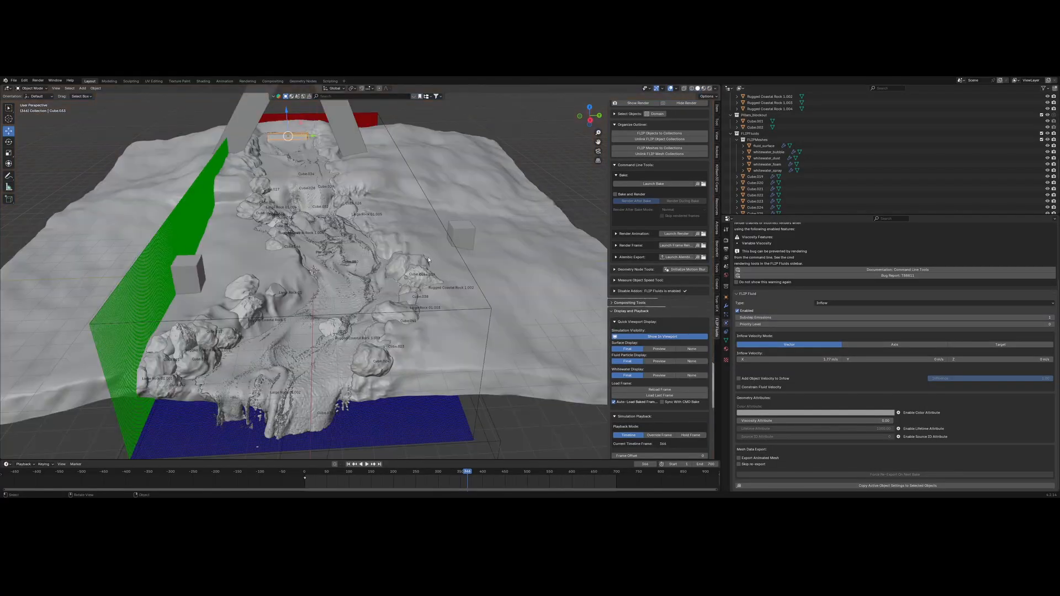
key(ctrl+s)
- Set the FLIP Fluids surface, fluid particle and whitewater viewport displays to Preview
scroll(661, 361, down, 1)
click(660, 329)
click(660, 340)
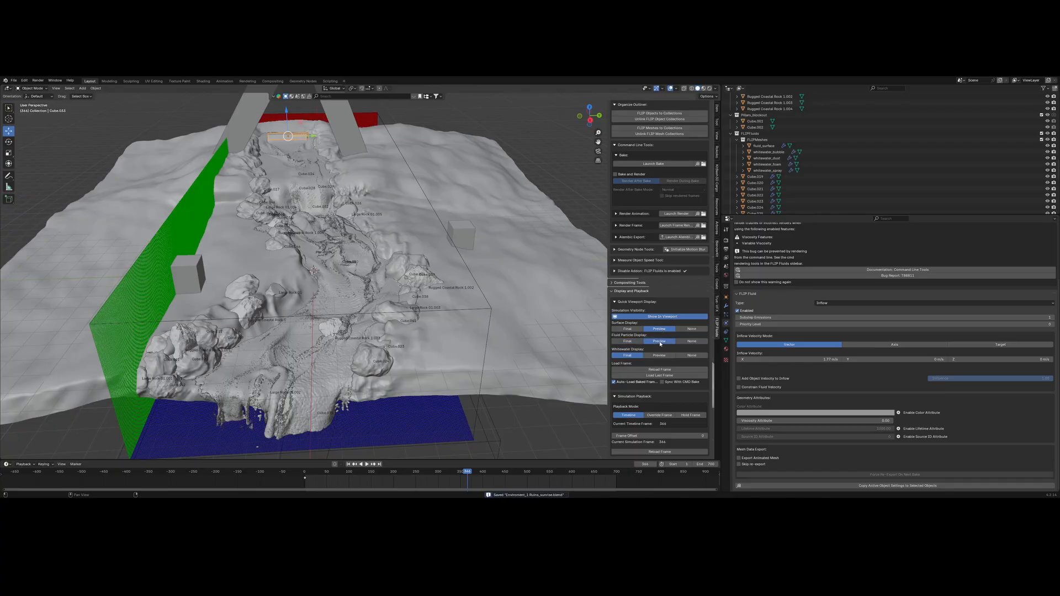
click(659, 355)
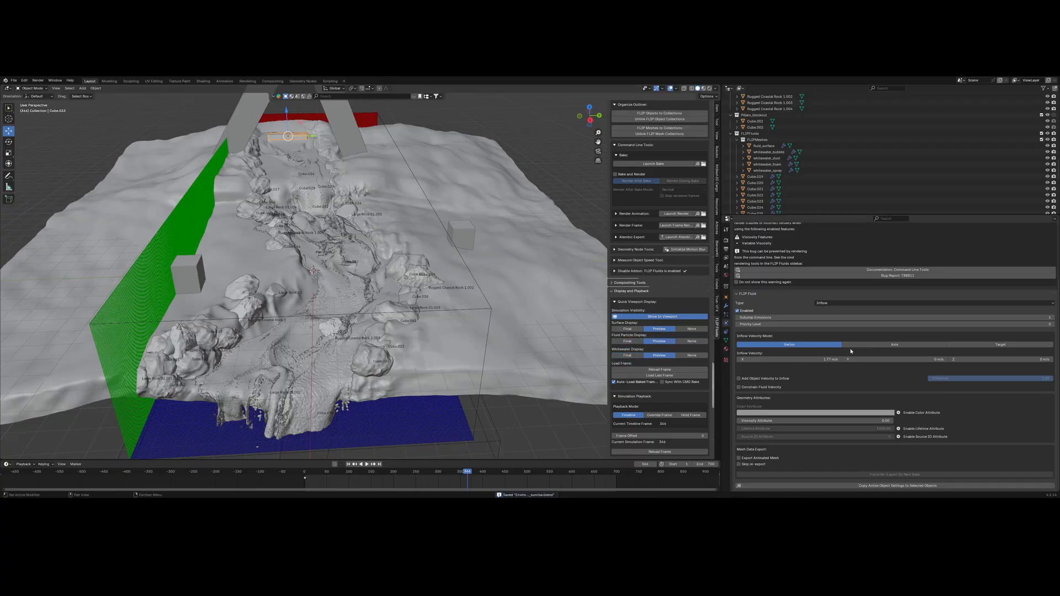
- Select the fluid domain box and review its Whitewater emitter and display settings
scroll(433, 258, down, 2)
scroll(433, 257, up, 2)
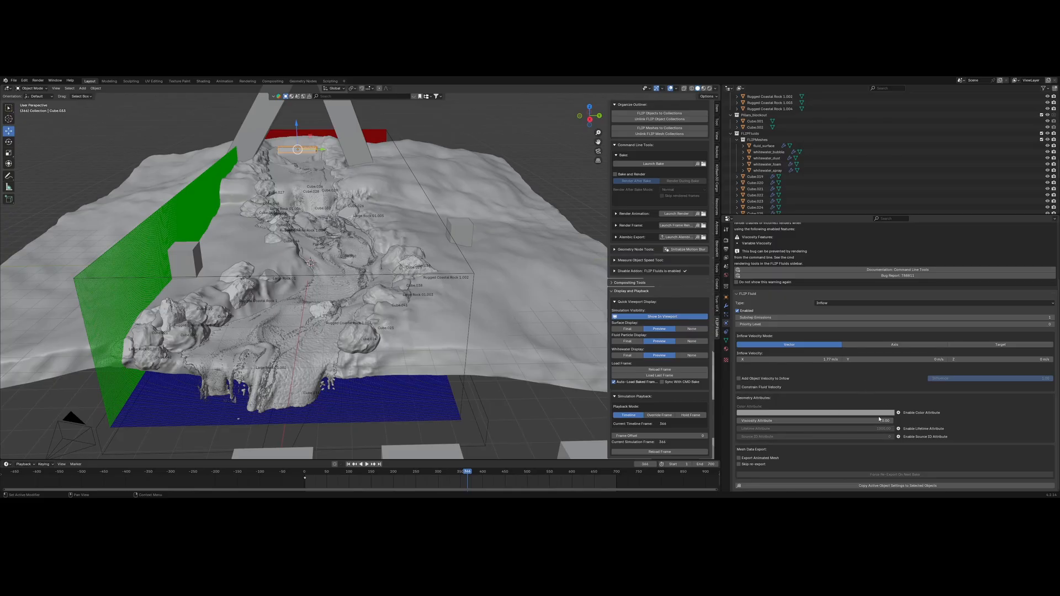
scroll(412, 262, up, 5)
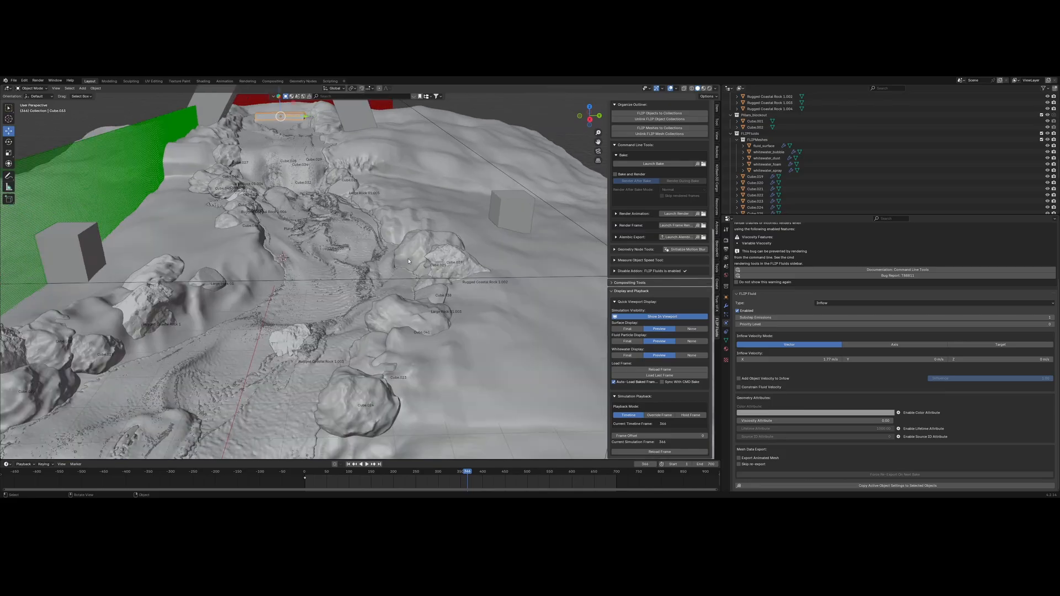
scroll(412, 263, down, 3)
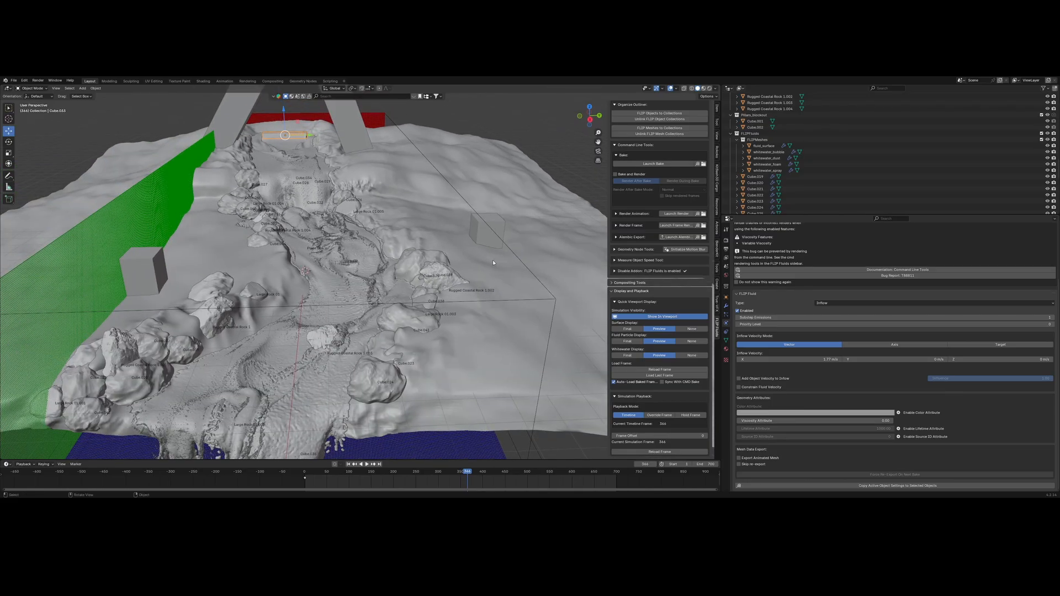
click(550, 302)
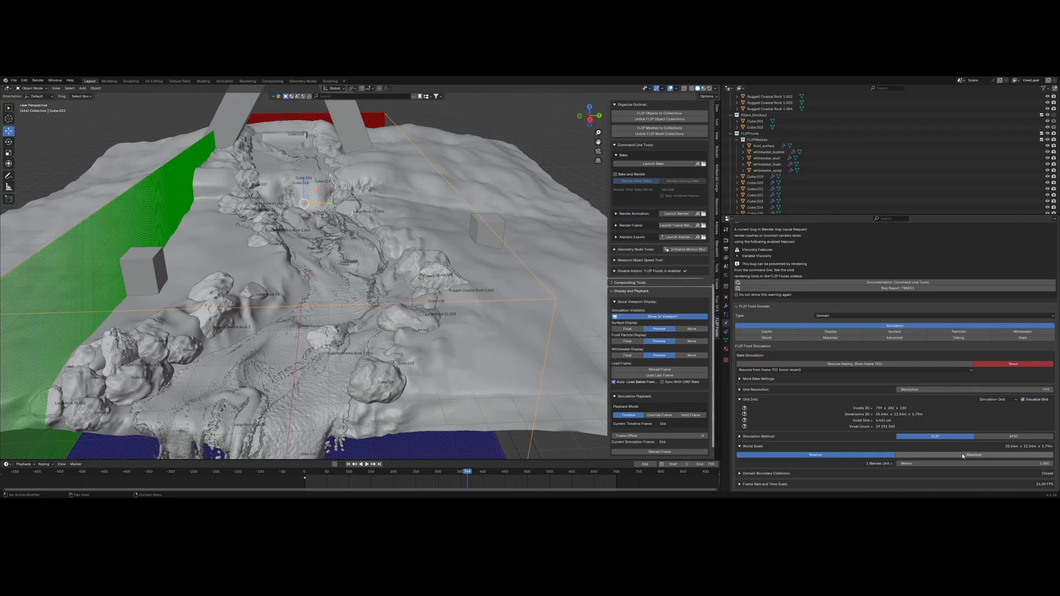
click(1022, 331)
scroll(970, 350, down, 3)
scroll(891, 396, down, 3)
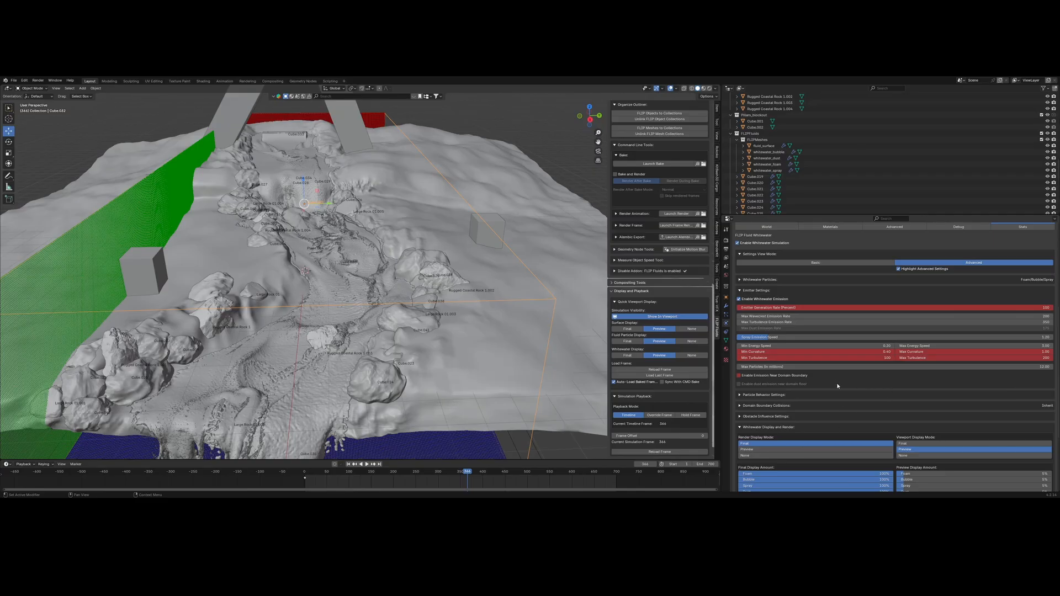
scroll(353, 365, down, 3)
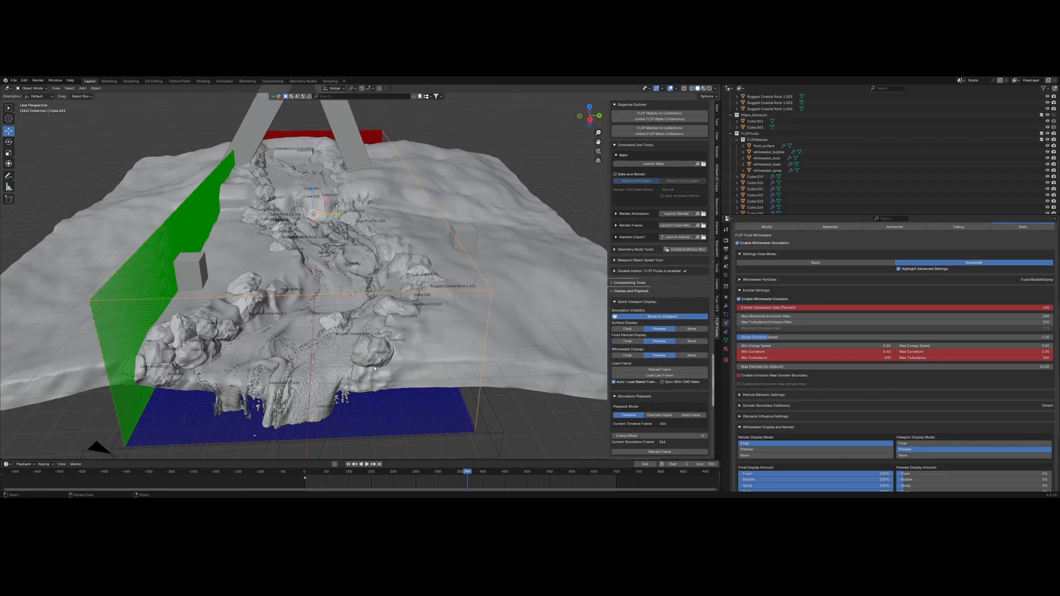
- Select the ground and examine its FLIP Fluid Obstacle settings and its shape around the river
scroll(353, 365, up, 5)
middle_drag(463, 349, 463, 339)
scroll(464, 339, down, 2)
click(464, 340)
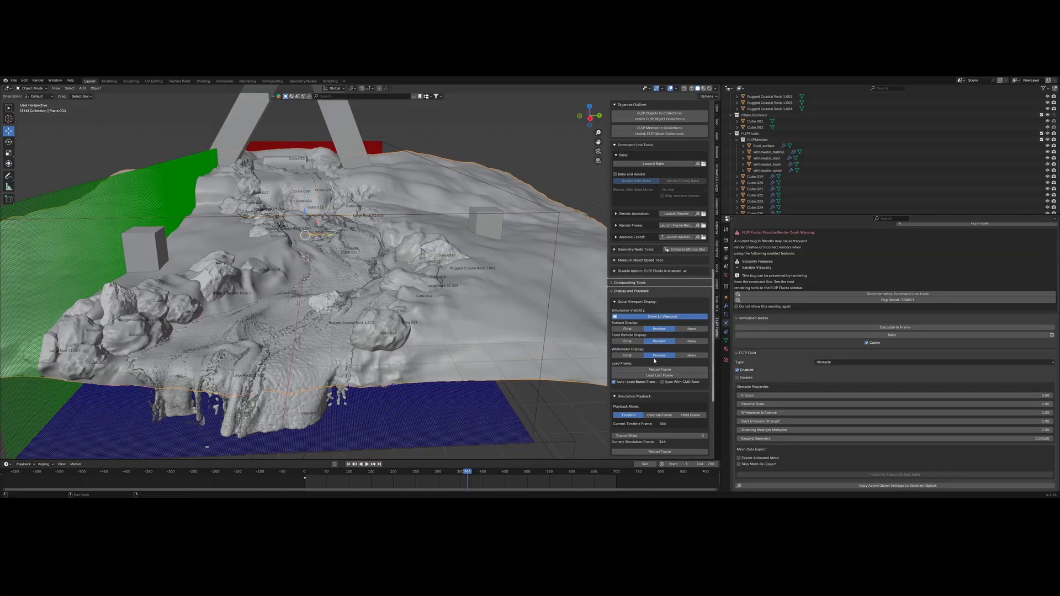
mouse_move(360, 326)
middle_down()
mouse_move(368, 336)
mouse_move(364, 325)
middle_up()
scroll(390, 323, down, 5)
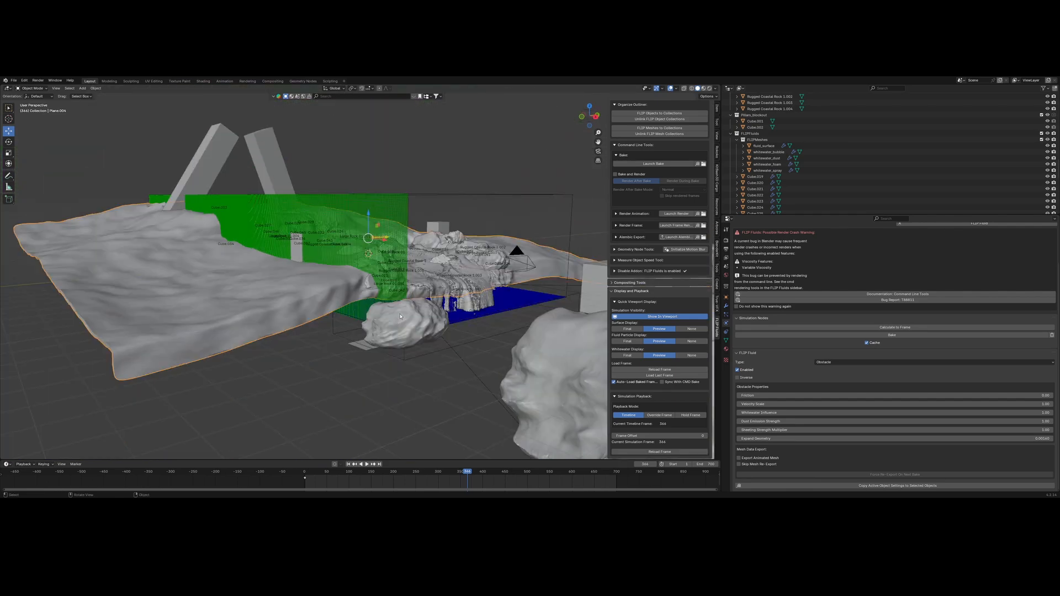
mouse_move(390, 323)
middle_down()
mouse_move(370, 328)
mouse_move(390, 321)
middle_up()
scroll(393, 322, up, 3)
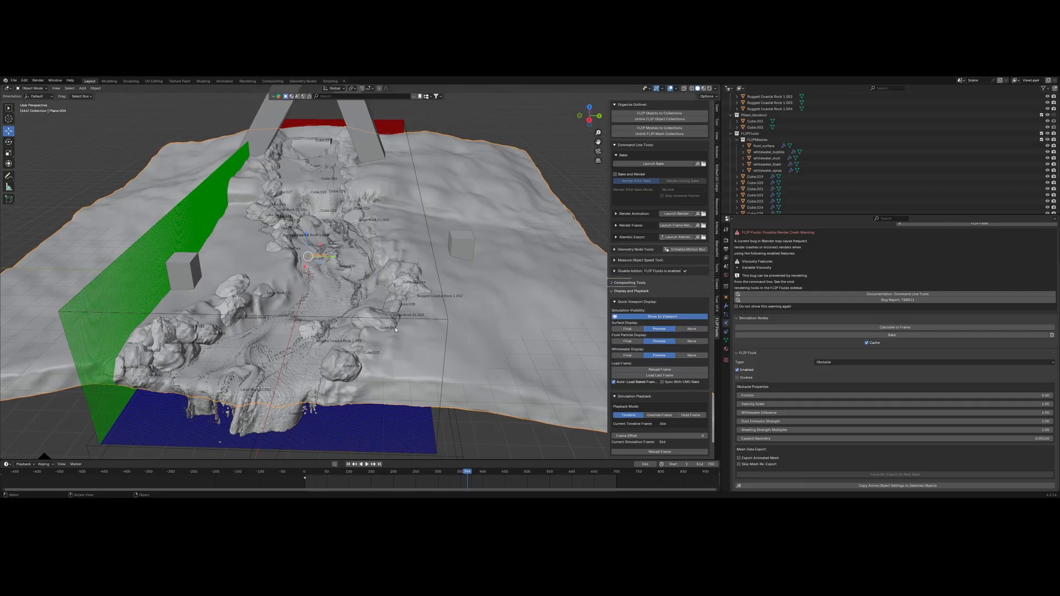
middle_drag(396, 329, 402, 327)
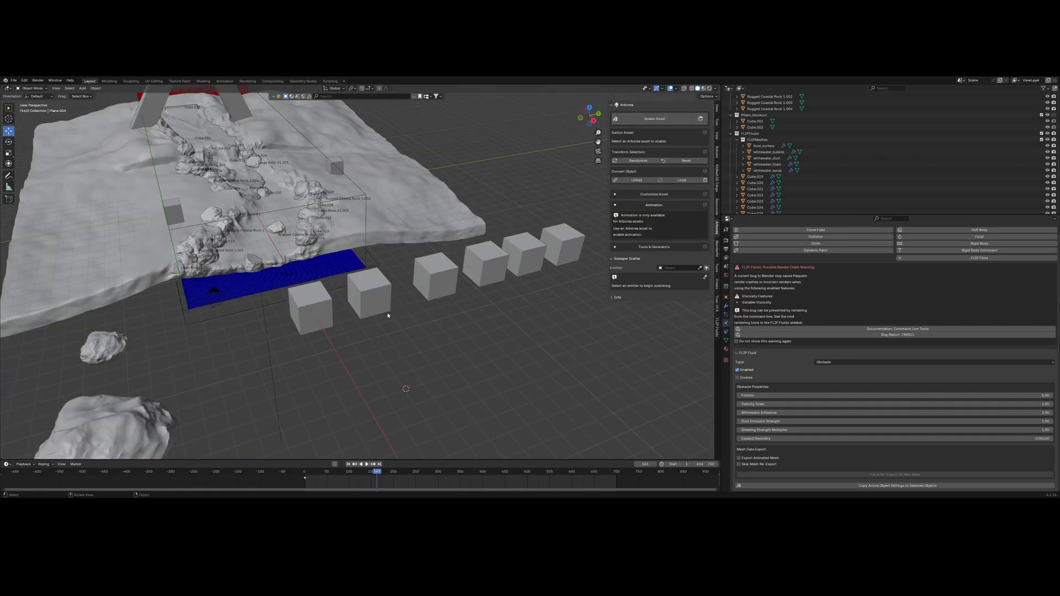
- Browse the Arborea asset library from aquatic plants and conifers through deciduous trees to the grass assets
shift+middle_drag(403, 323, 406, 319)
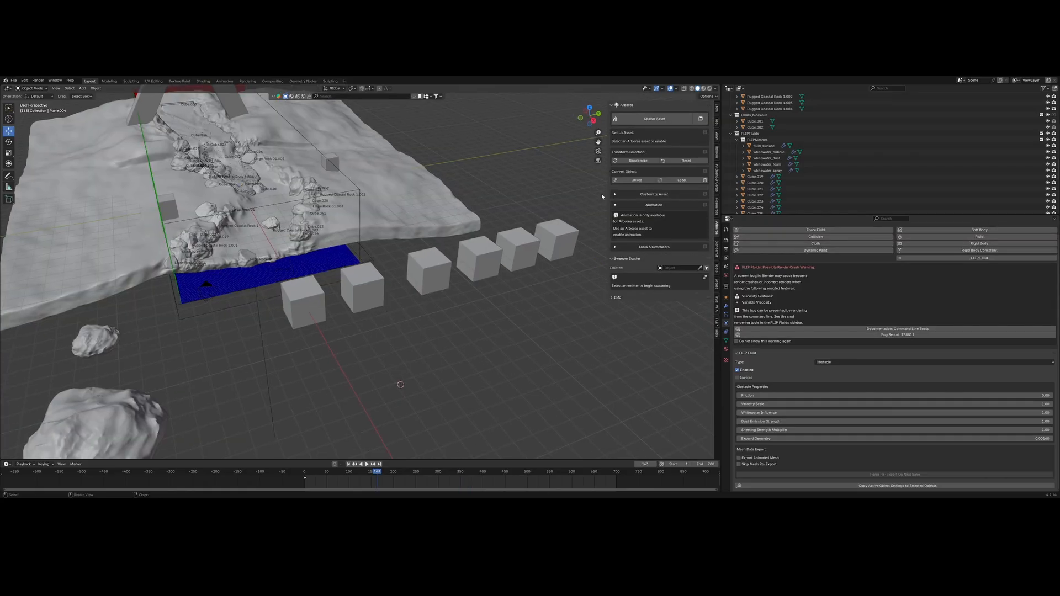
click(661, 119)
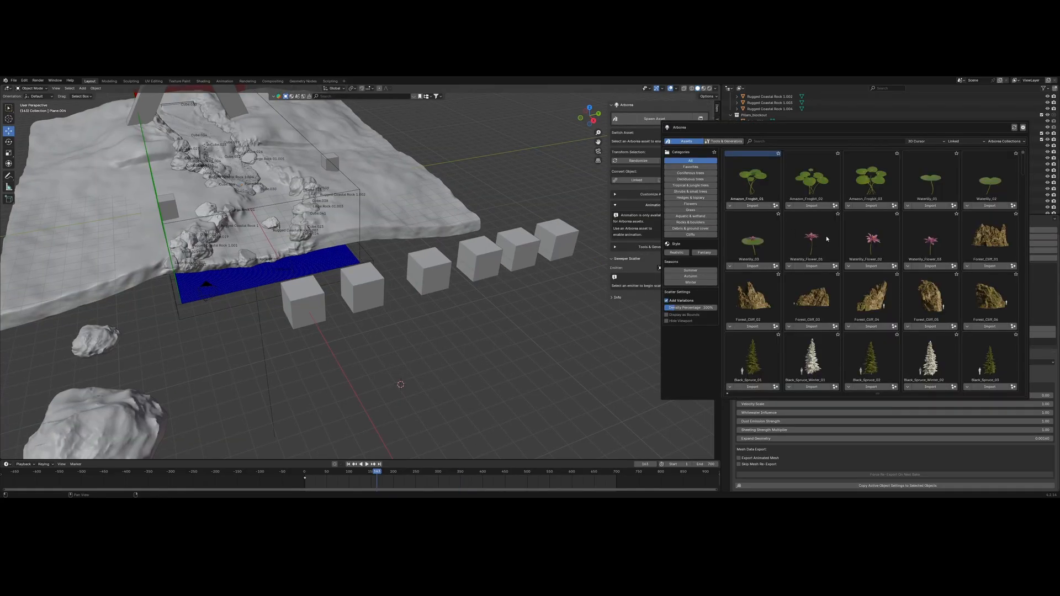
scroll(835, 227, down, 10)
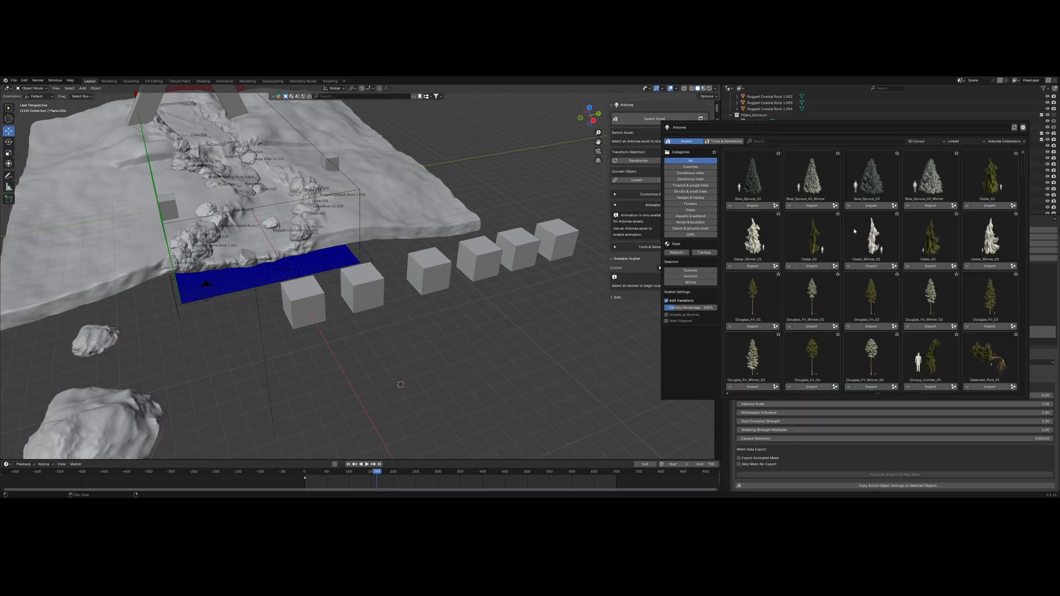
scroll(854, 230, down, 10)
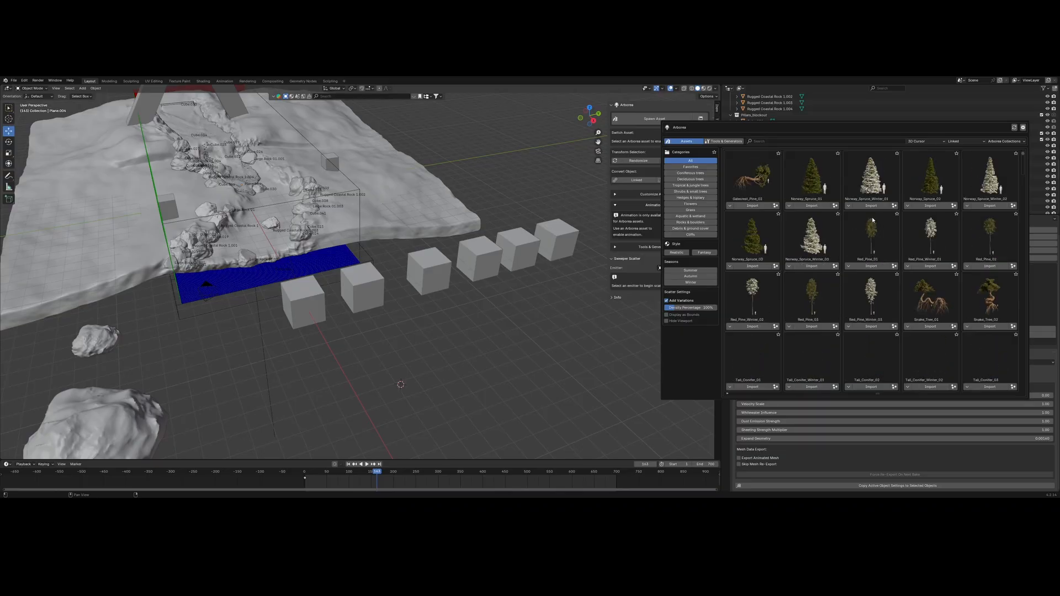
scroll(872, 221, down, 3)
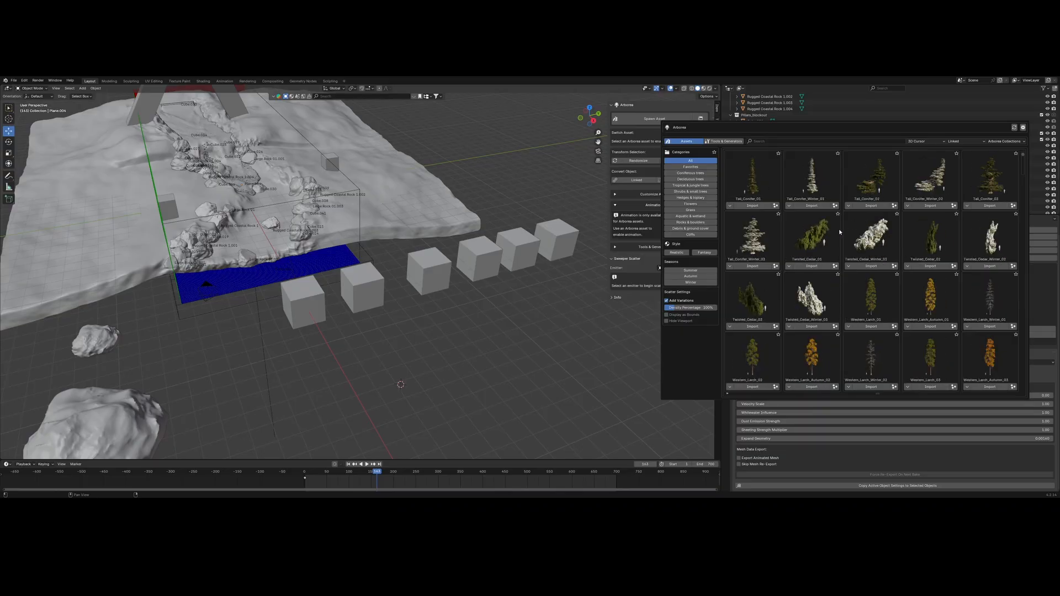
scroll(834, 236, down, 12)
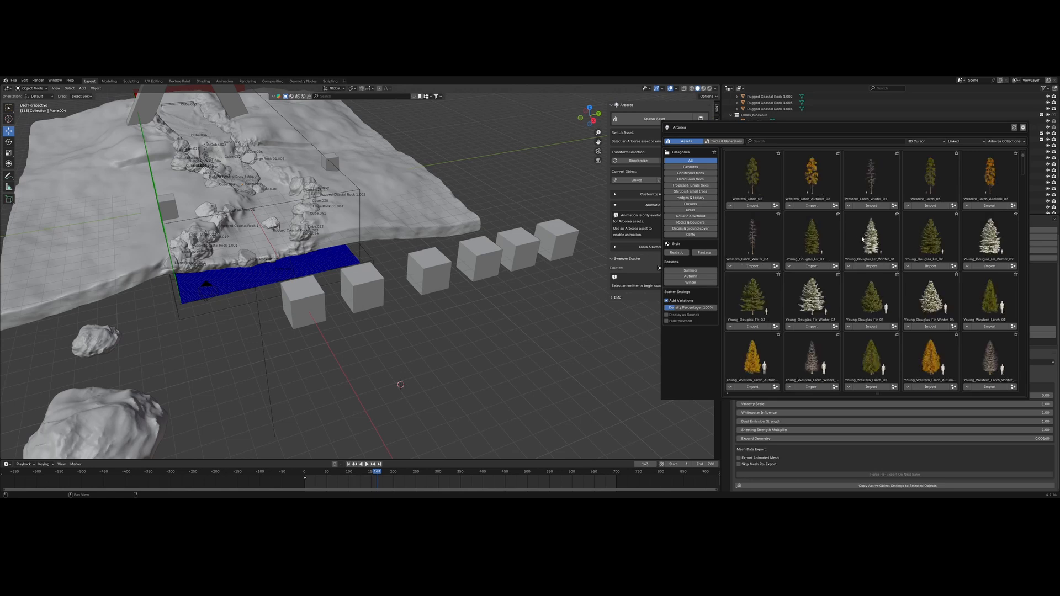
scroll(856, 238, down, 6)
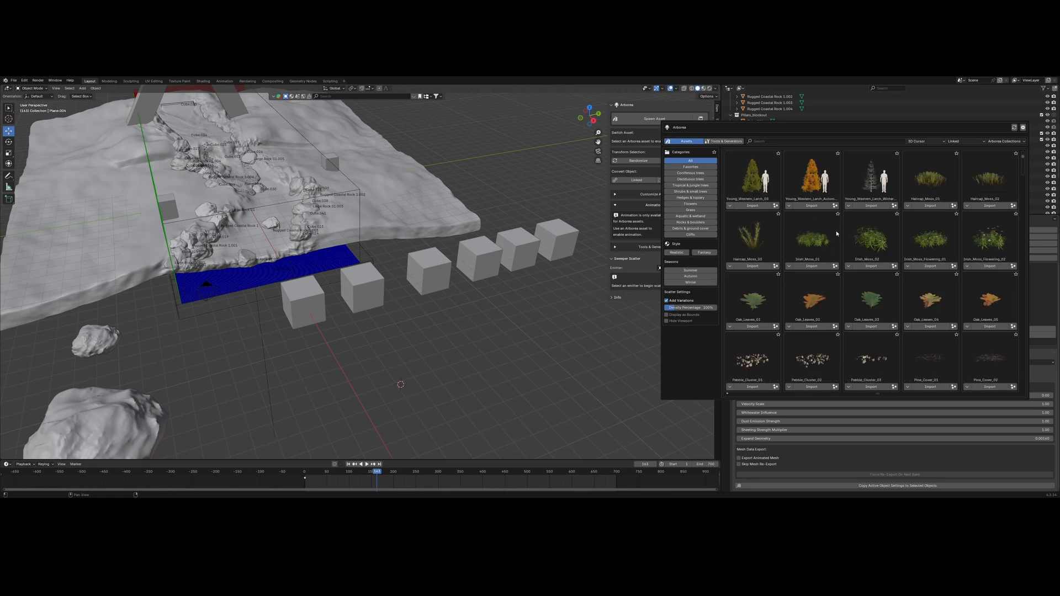
scroll(839, 230, down, 9)
scroll(836, 233, down, 9)
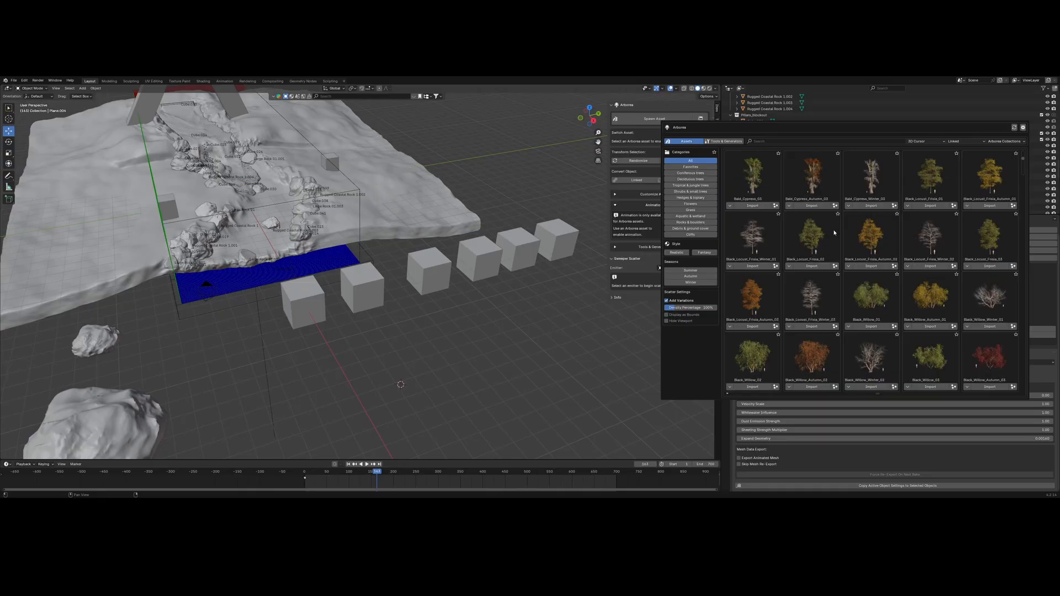
scroll(833, 229, down, 6)
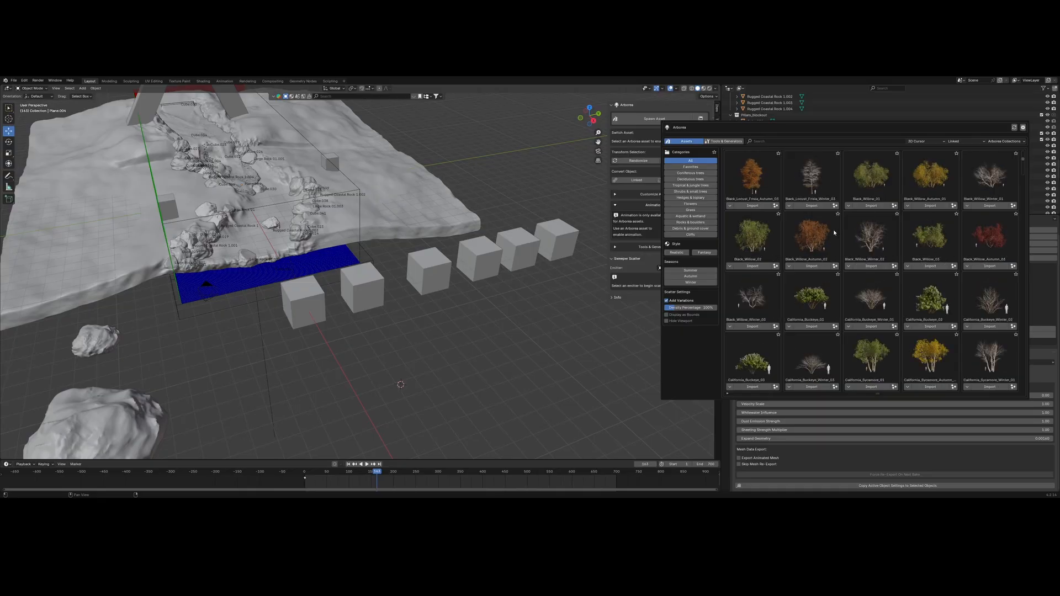
scroll(833, 233, down, 6)
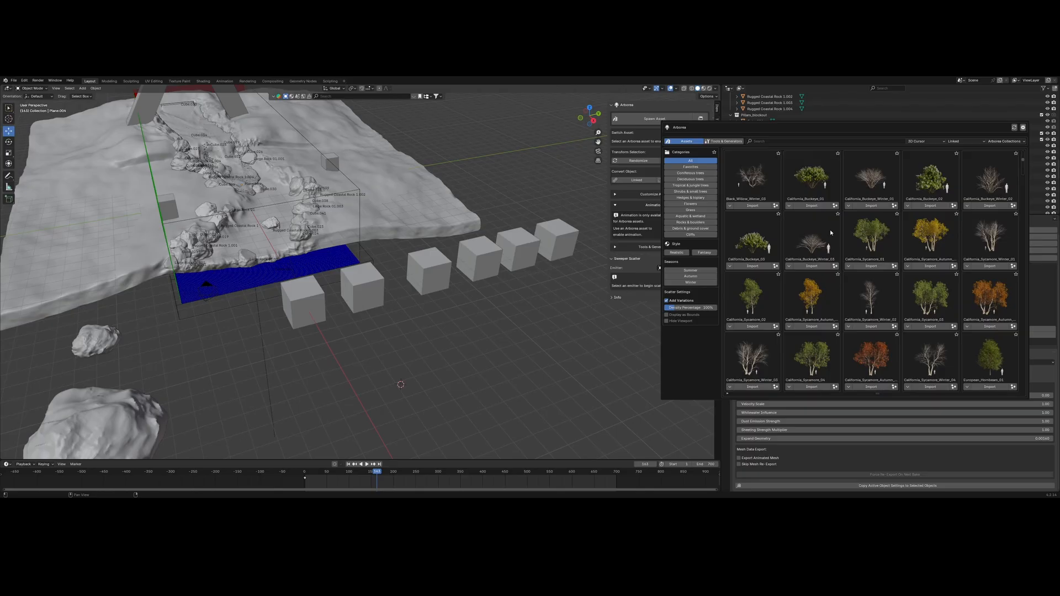
scroll(830, 230, down, 3)
scroll(829, 230, down, 15)
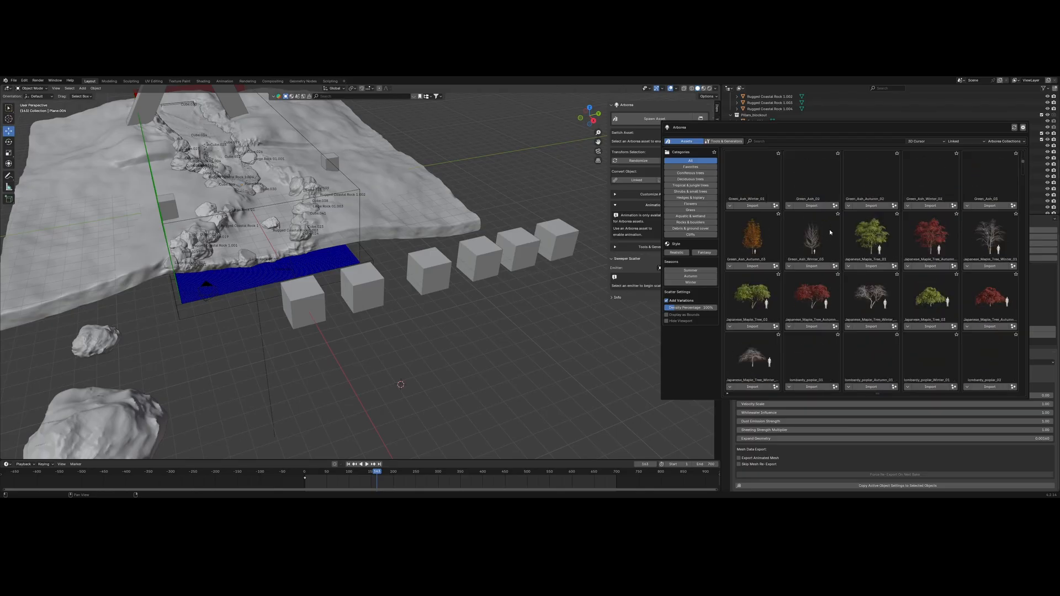
scroll(829, 228, down, 2)
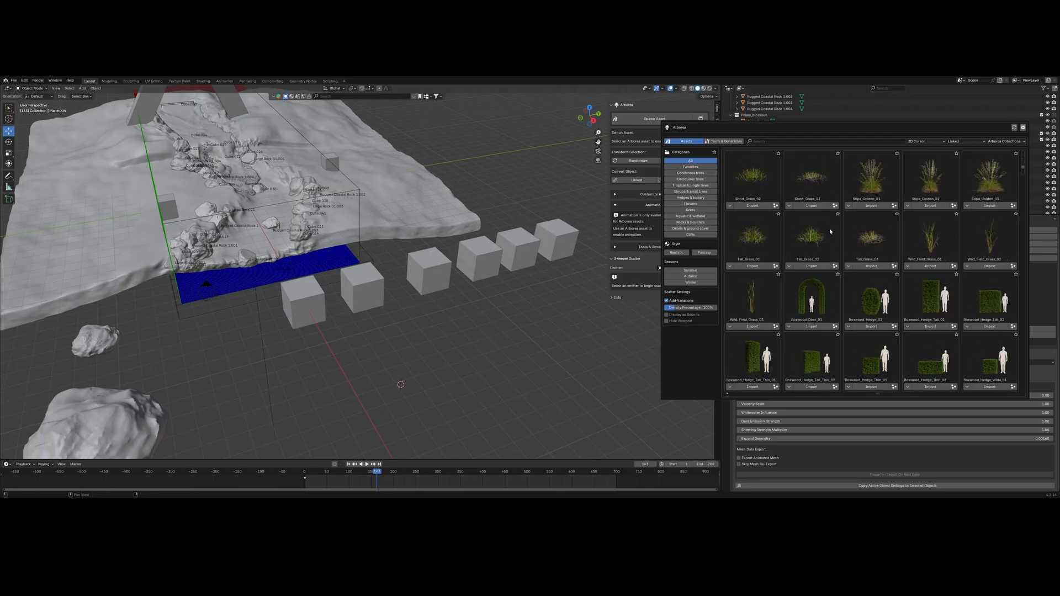
scroll(830, 227, down, 2)
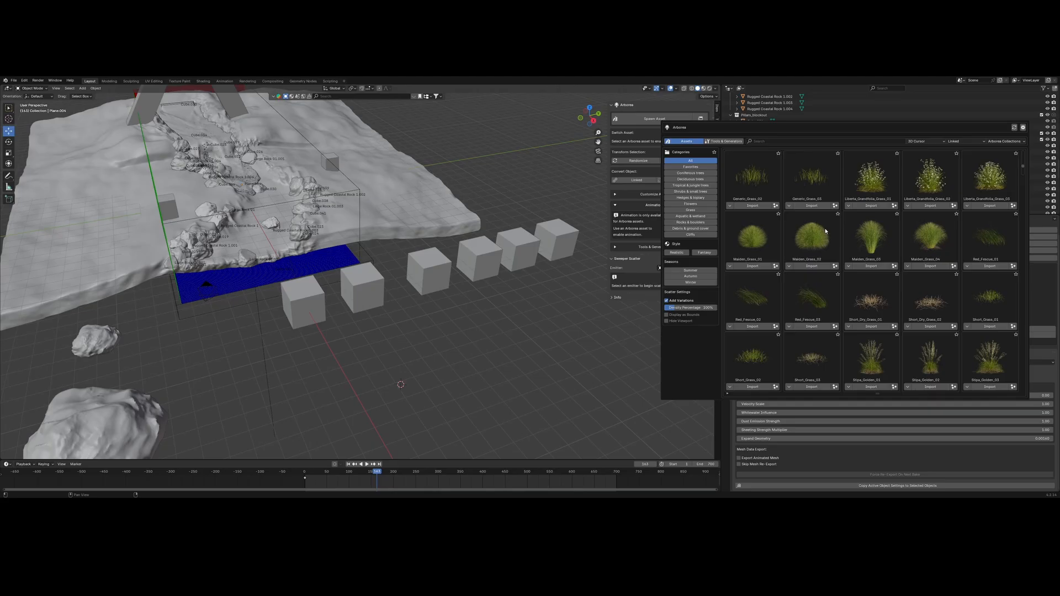
- Import the Generic_Grass_02 asset from the Arborea library at the 3D cursor and frame it for inspection
click(988, 270)
click(758, 206)
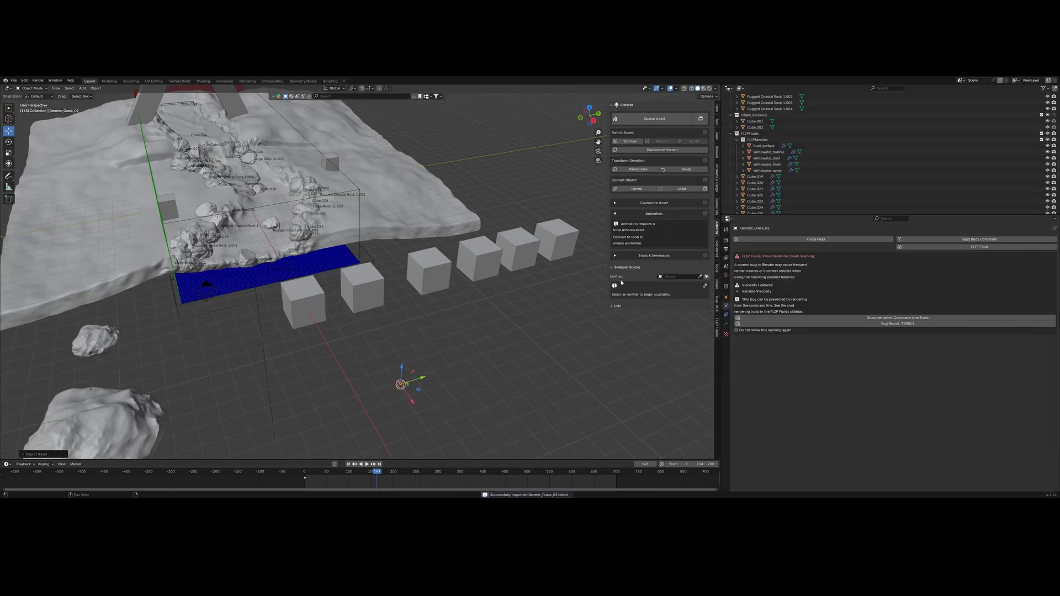
scroll(551, 343, up, 4)
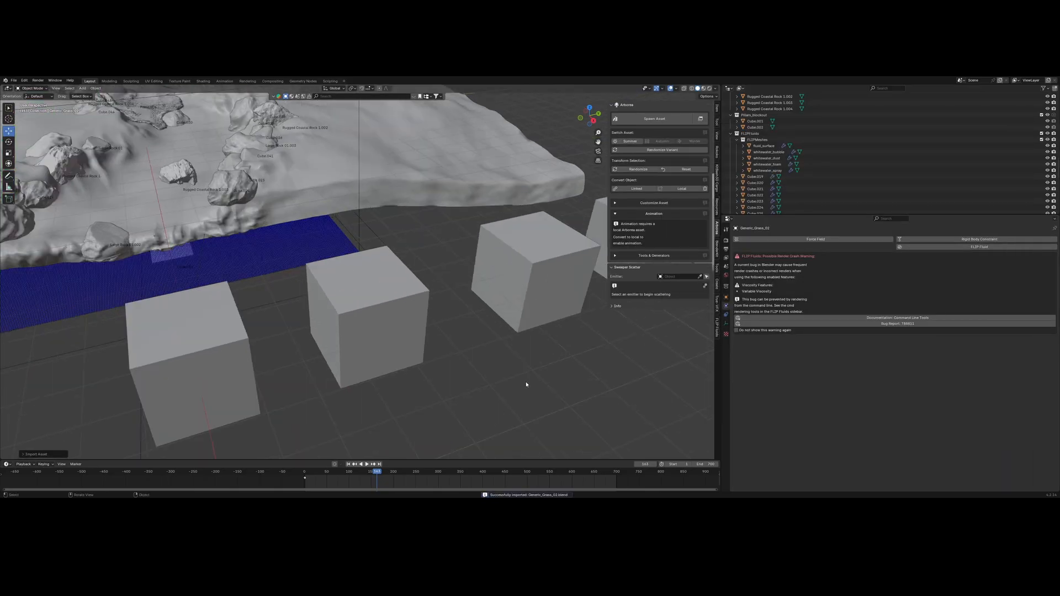
shift+middle_drag(518, 388, 484, 322)
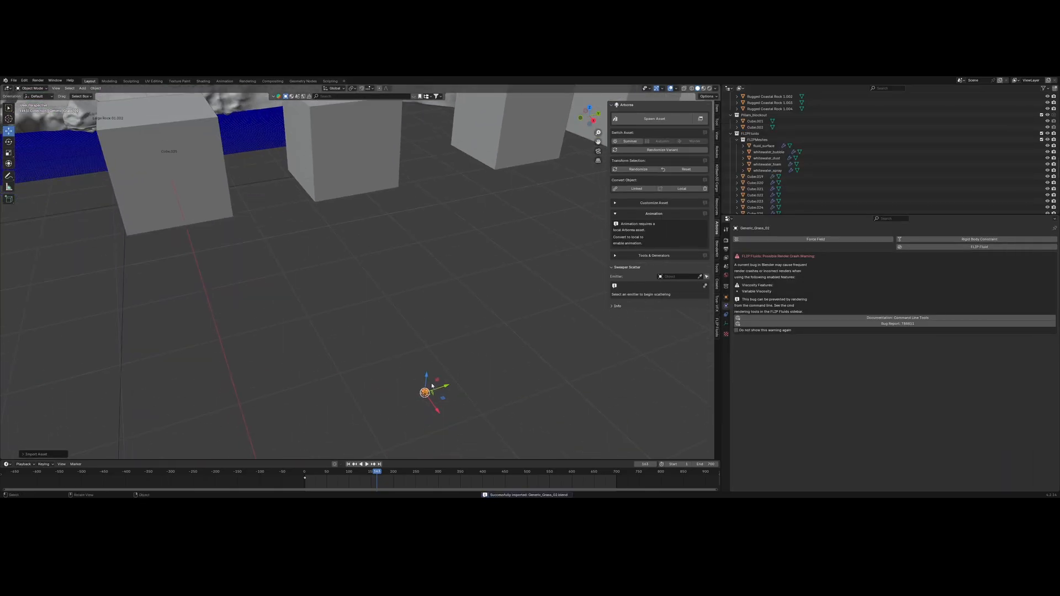
scroll(433, 387, up, 5)
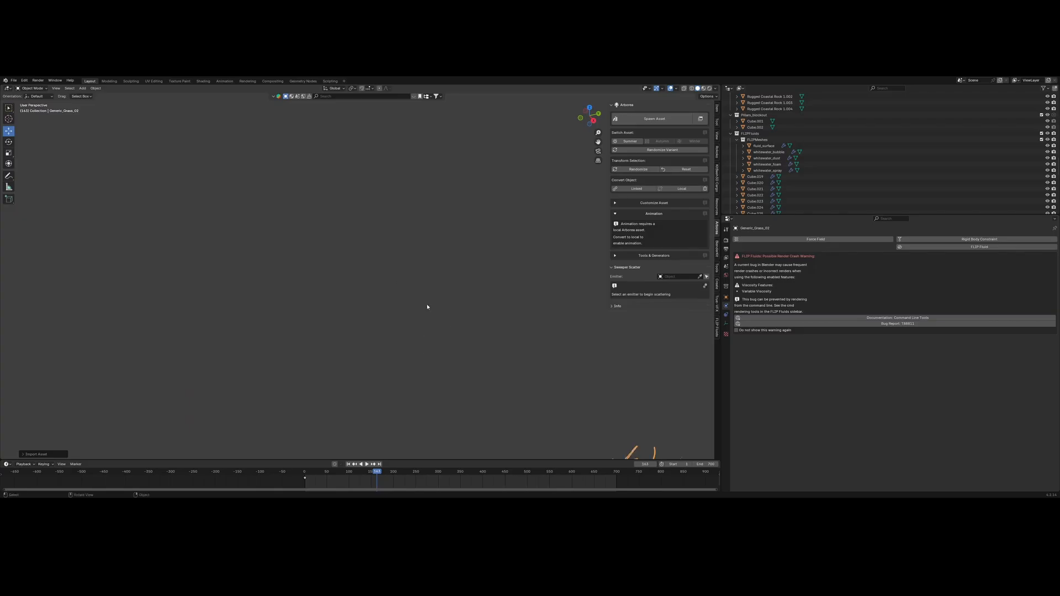
key(KP_Decimal)
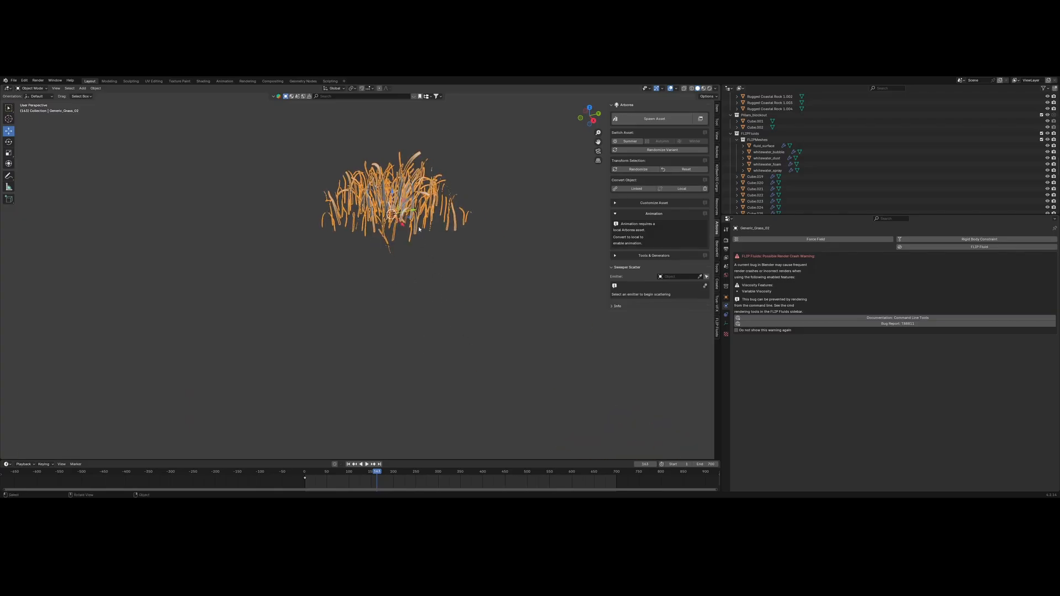
scroll(507, 222, down, 4)
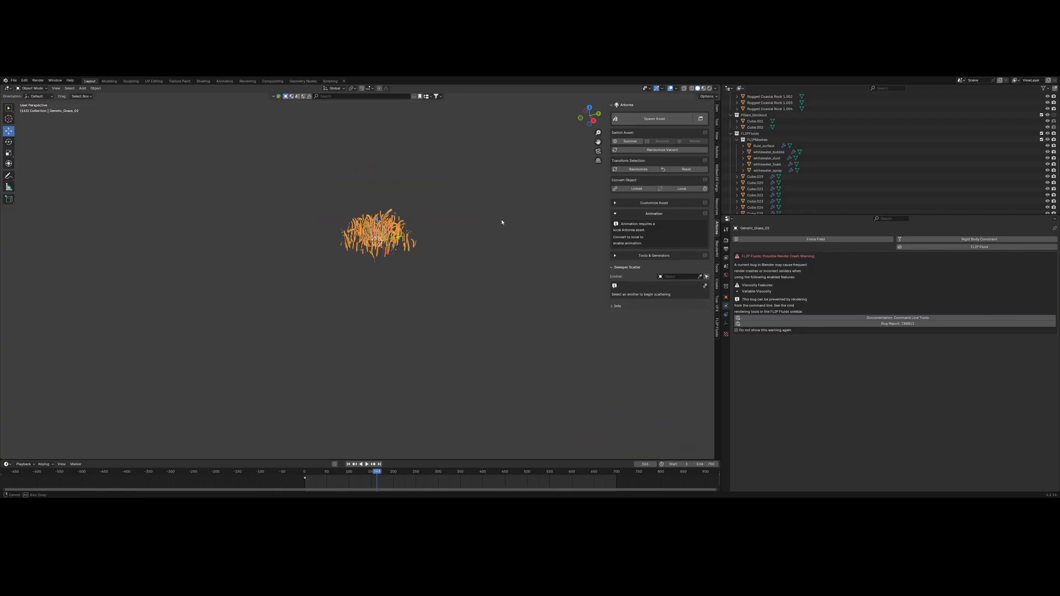
shift+scroll(502, 223, up, 6)
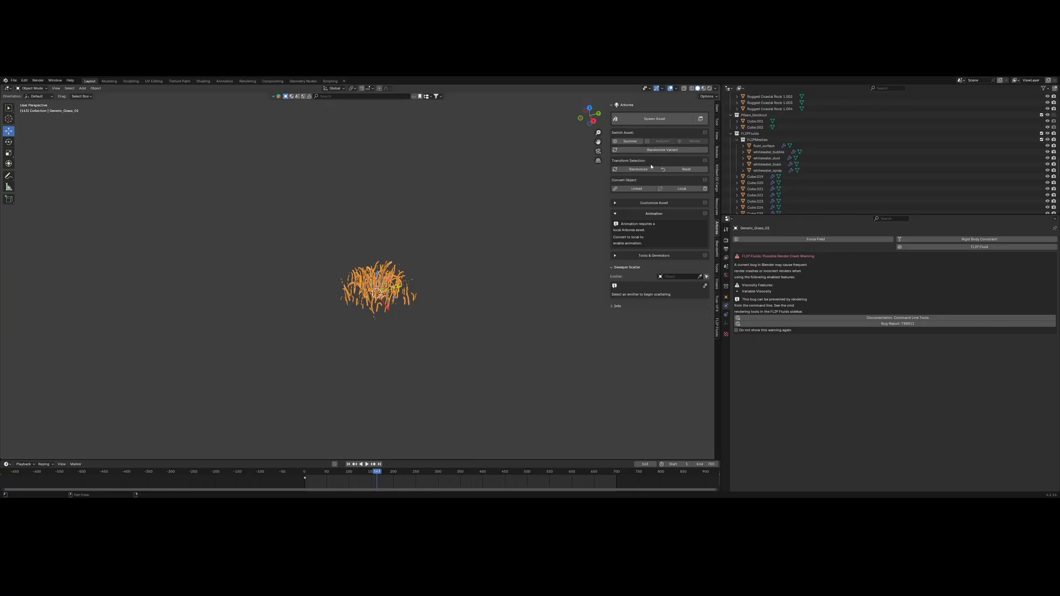
- Convert the imported grass to a local asset and apply the Small Plant - Light animation preset
click(676, 189)
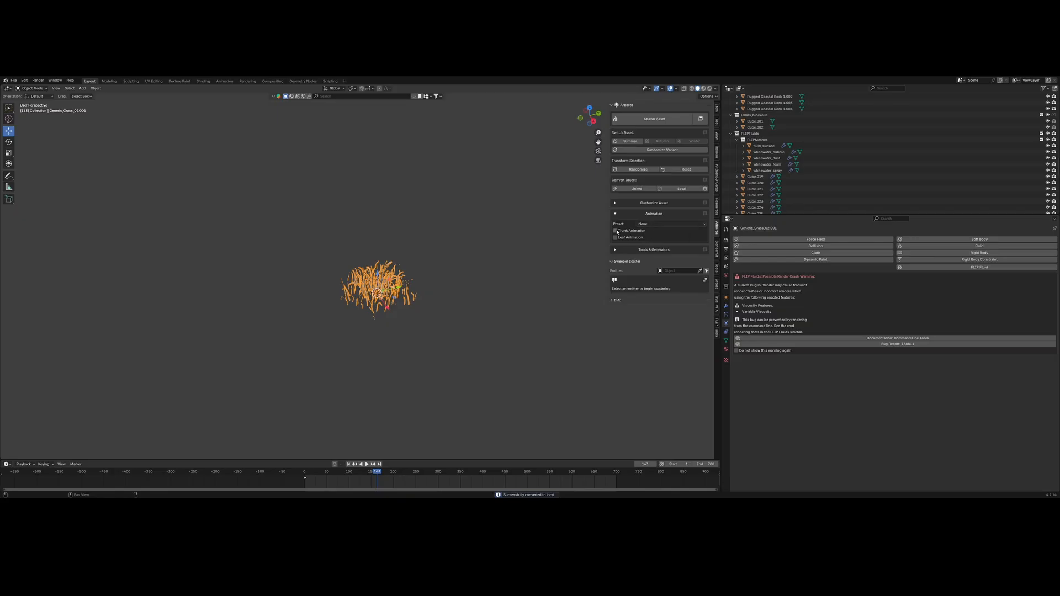
click(651, 224)
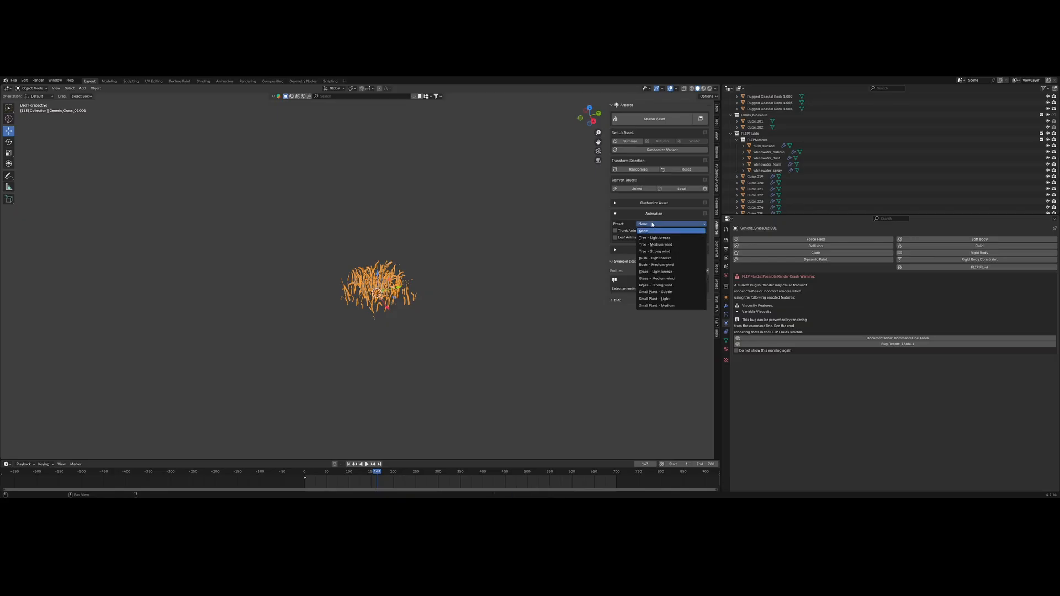
click(672, 299)
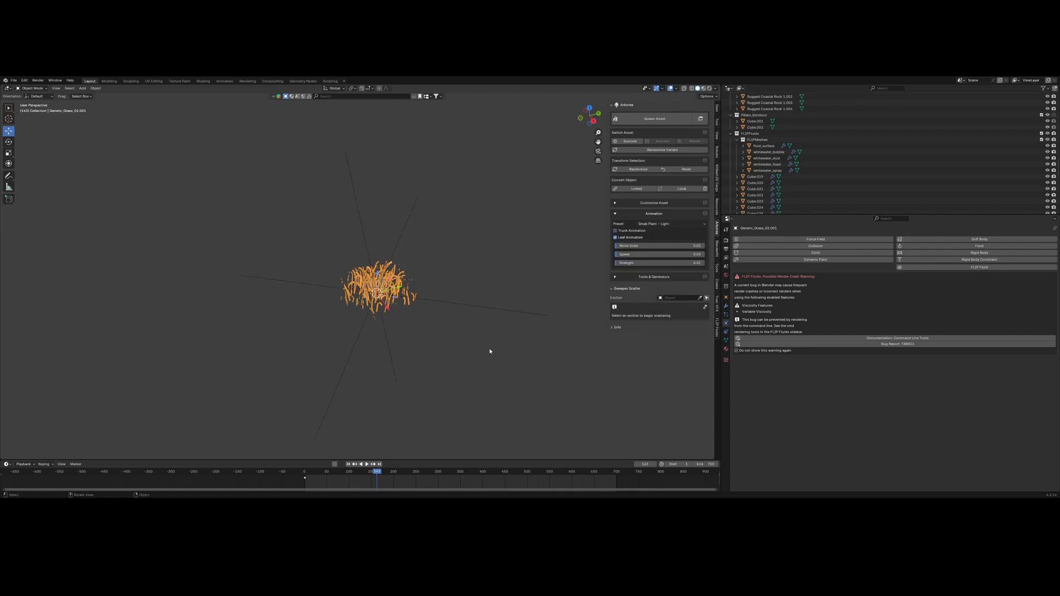
- Scrub and play the timeline to preview the grass clump's wind animation up close
scroll(470, 354, up, 3)
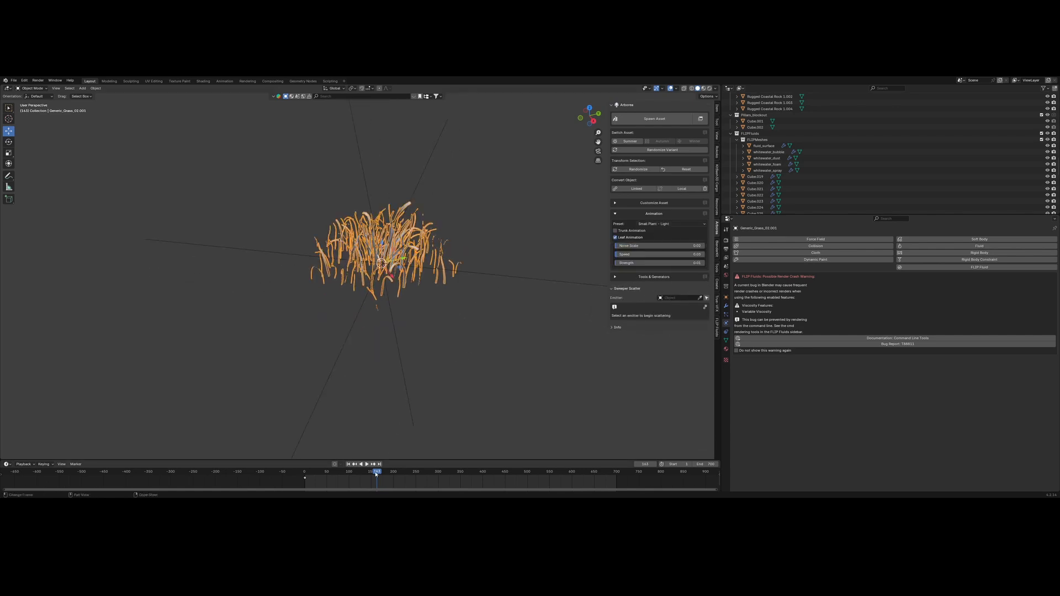
drag(376, 472, 305, 472)
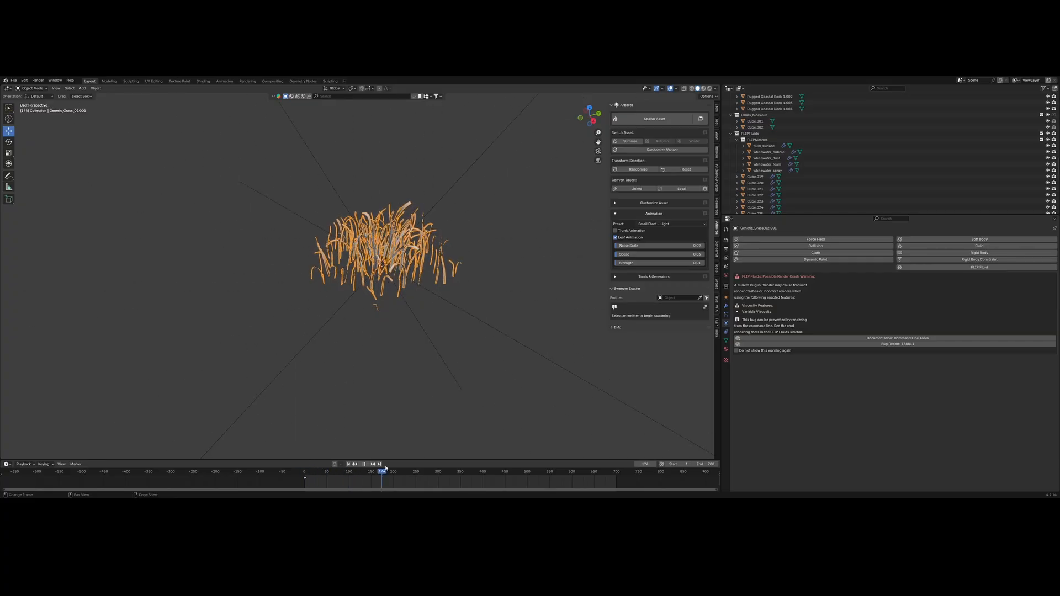
key(space)
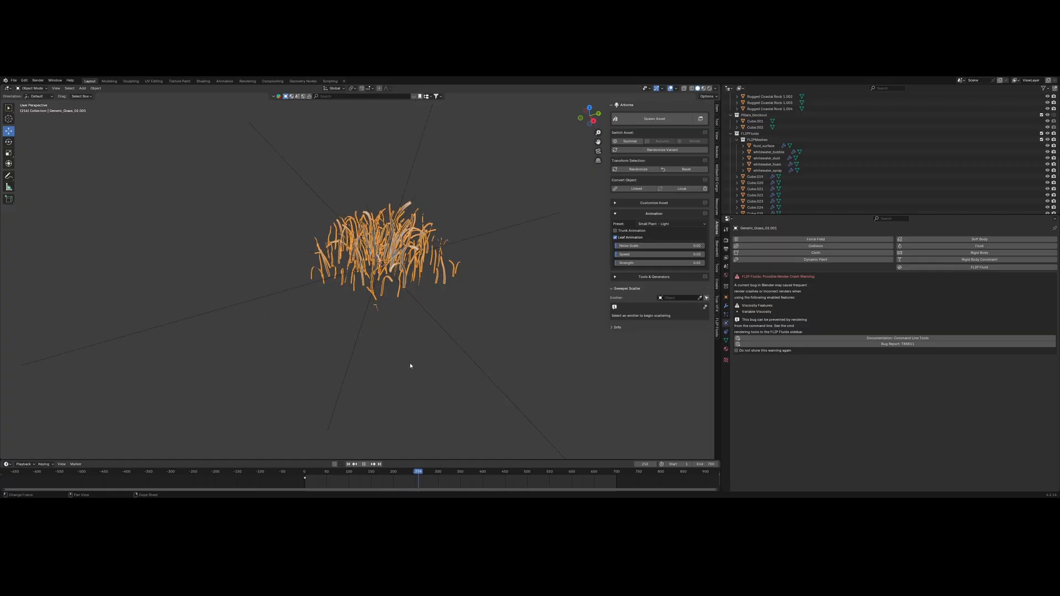
- Try repositioning the grass clump above the 3D cursor and undo the moves
scroll(410, 362, down, 16)
scroll(405, 332, up, 8)
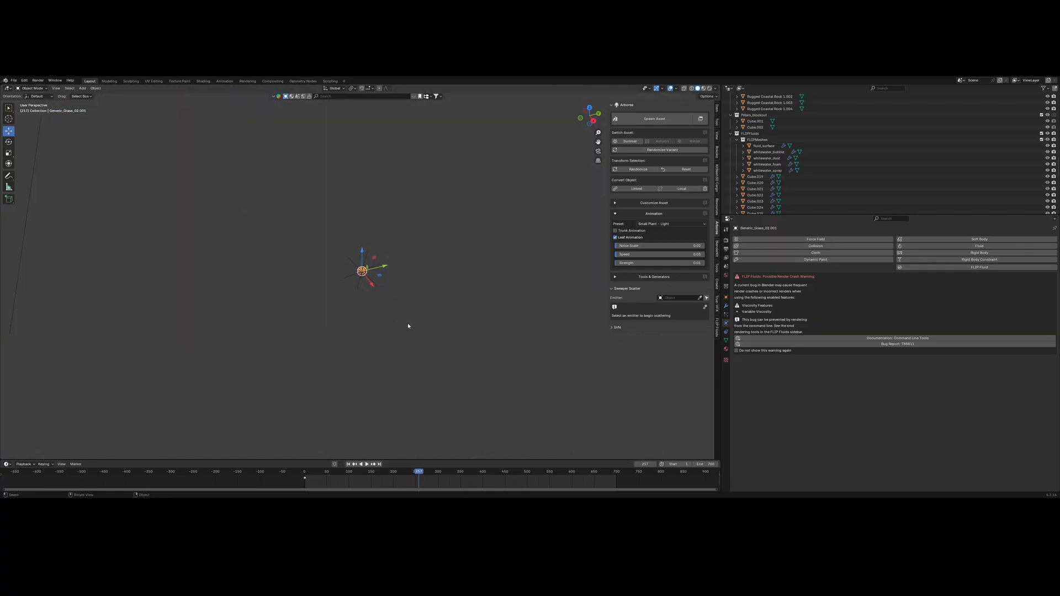
scroll(412, 329, down, 1)
drag(364, 252, 365, 206)
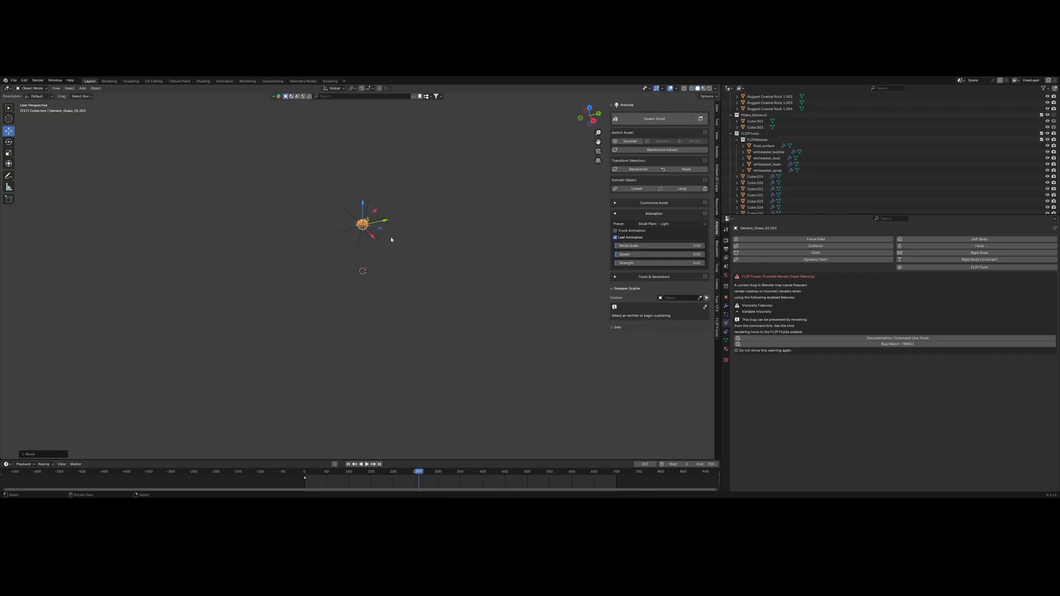
scroll(386, 245, down, 4)
scroll(386, 246, down, 6)
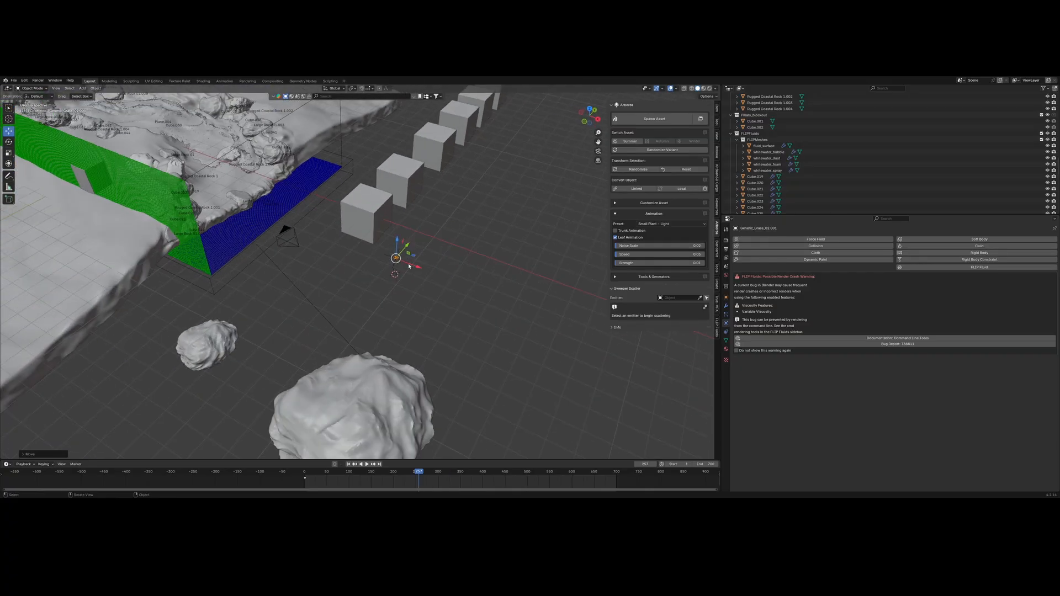
scroll(463, 270, up, 5)
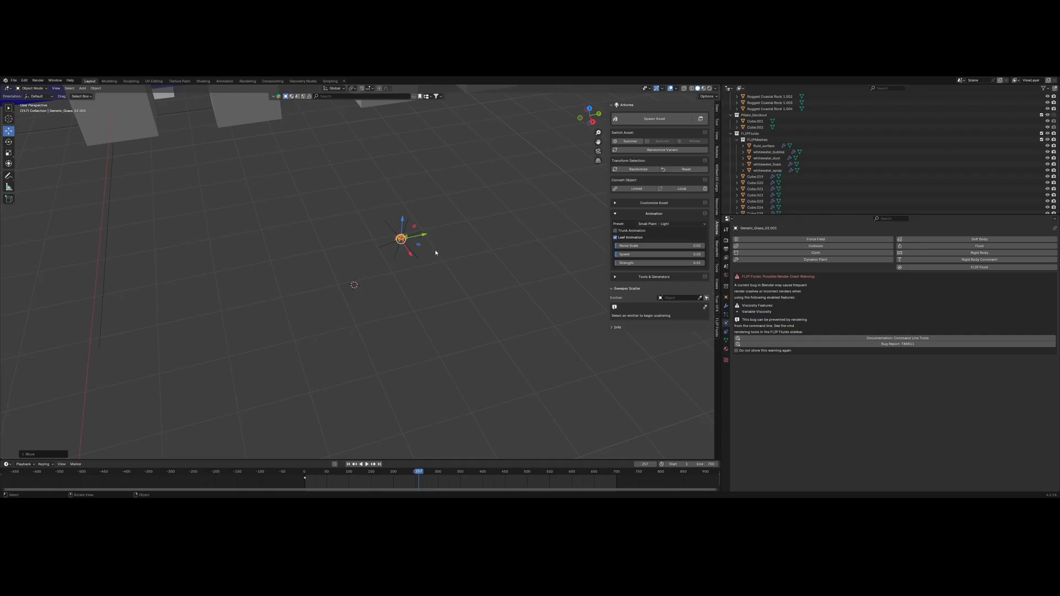
key(ctrl+z)
key(ctrl+z)
key(ctrl+z)
- Move the grass clump a short distance off the 3D cursor and deselect it
drag(378, 281, 334, 291)
click(403, 288)
scroll(395, 285, up, 5)
scroll(395, 288, down, 6)
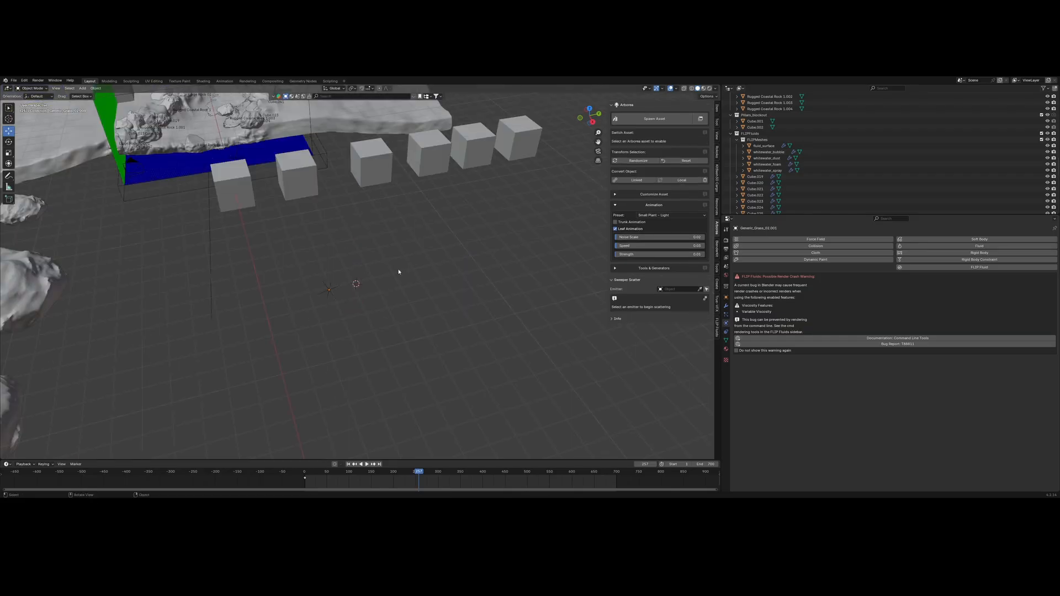
shift+middle_drag(398, 271, 397, 301)
scroll(397, 301, down, 1)
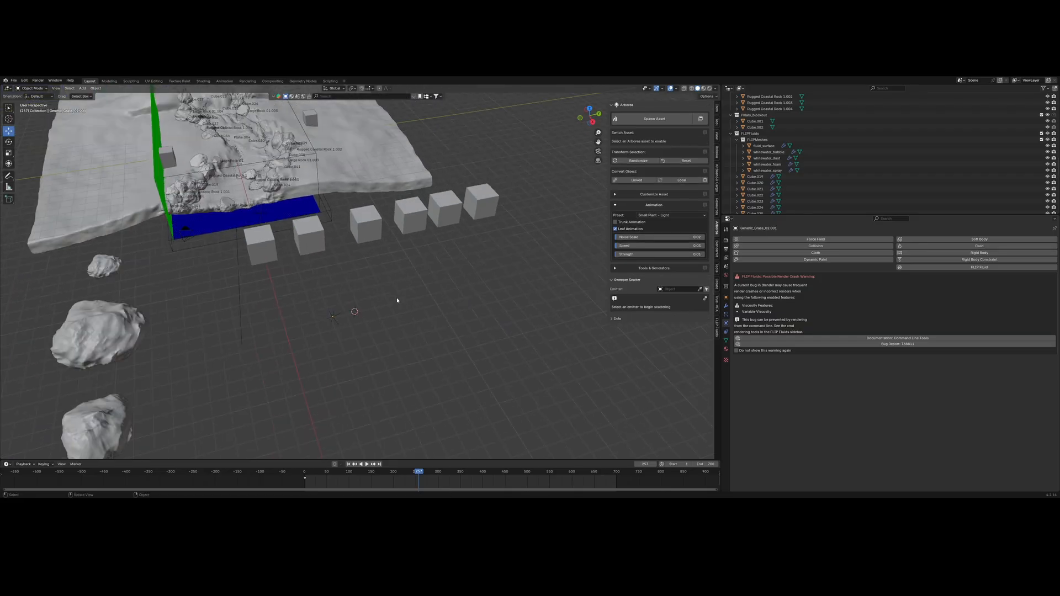
- Open the Arborea asset library and browse all its conifers, ground plants and deciduous trees for a suitable tree
click(656, 121)
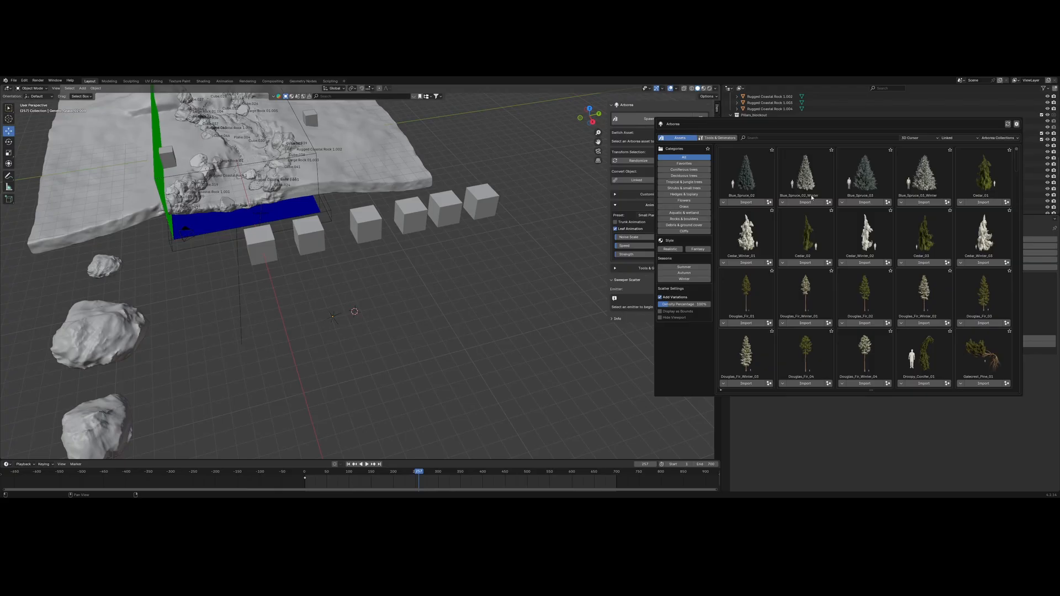
scroll(810, 198, down, 6)
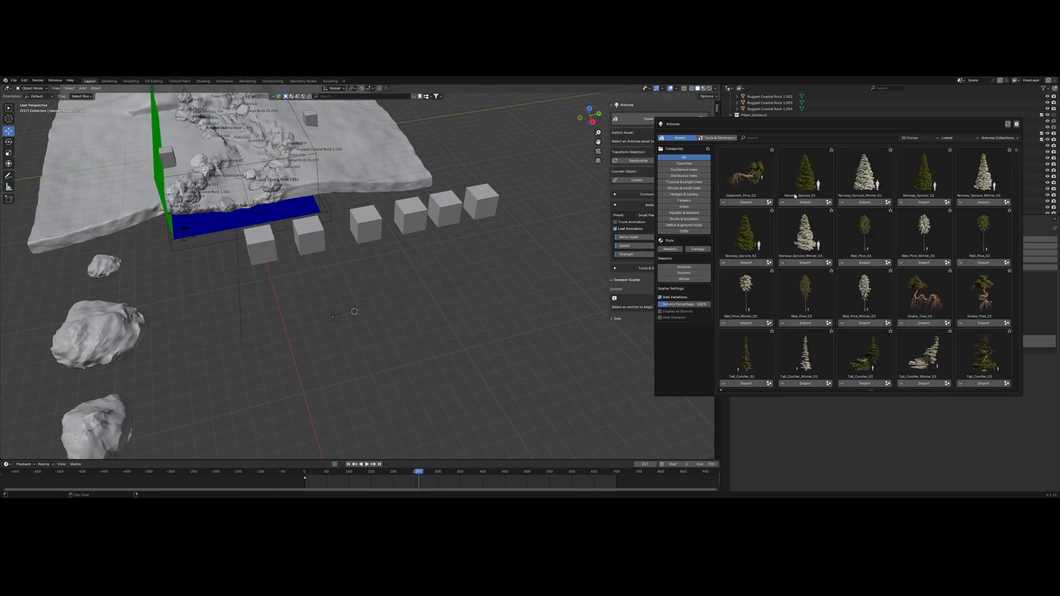
scroll(792, 196, down, 2)
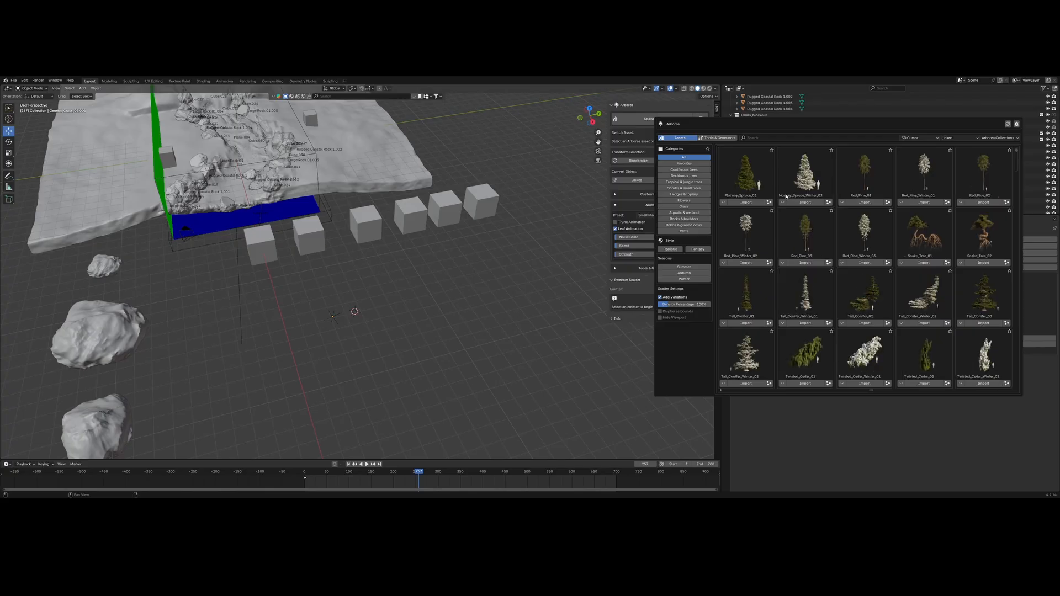
scroll(785, 196, down, 4)
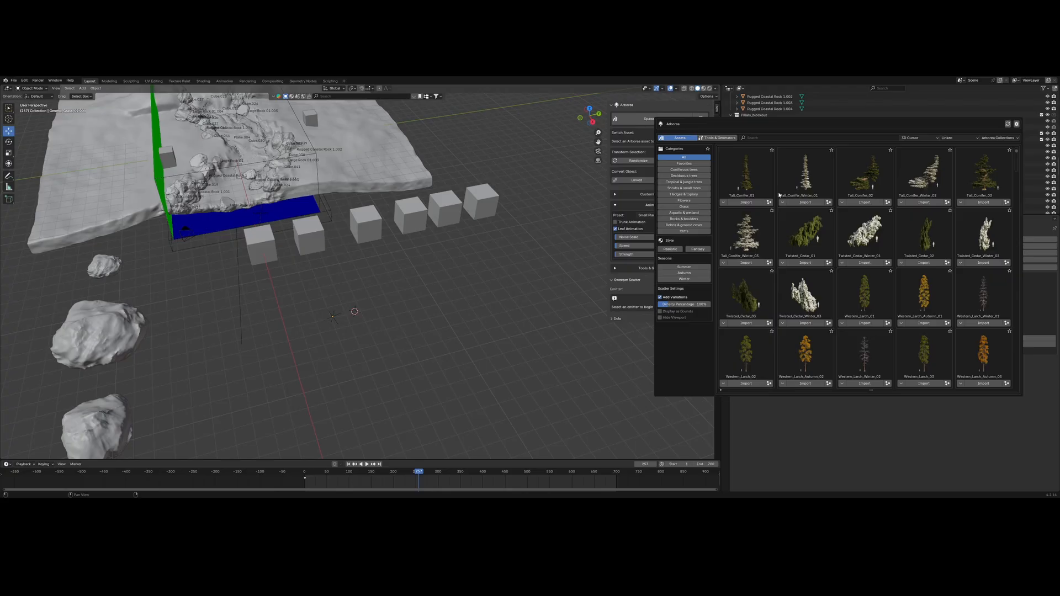
scroll(779, 195, down, 2)
scroll(779, 196, down, 2)
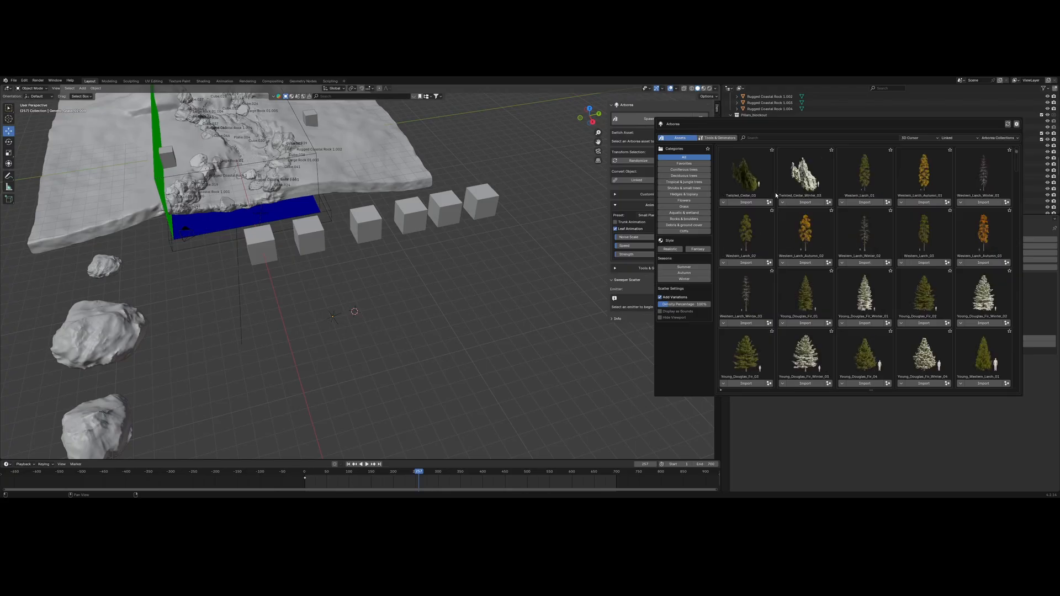
scroll(775, 196, down, 4)
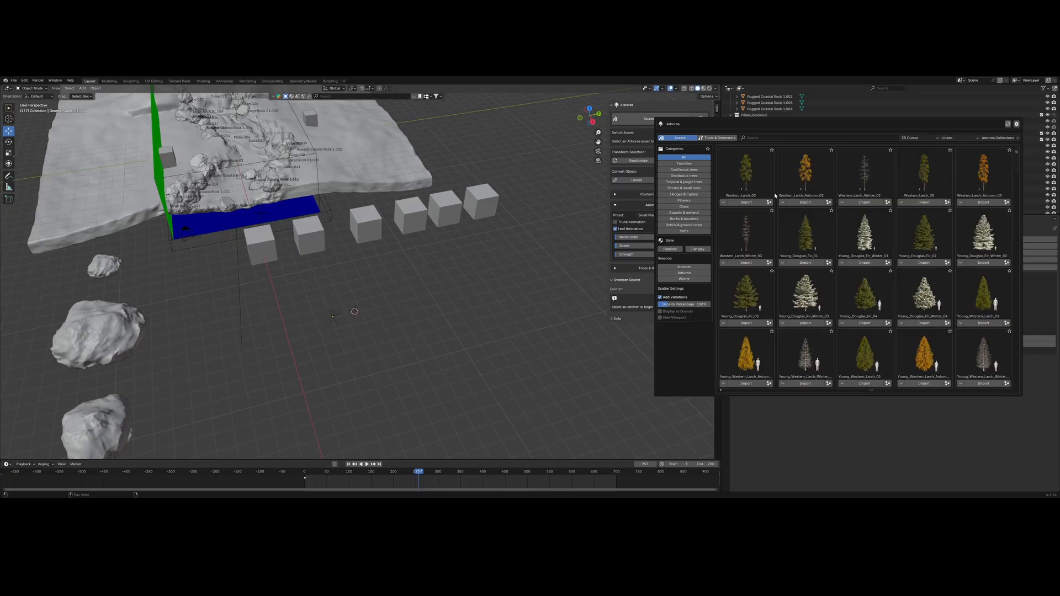
scroll(775, 196, down, 12)
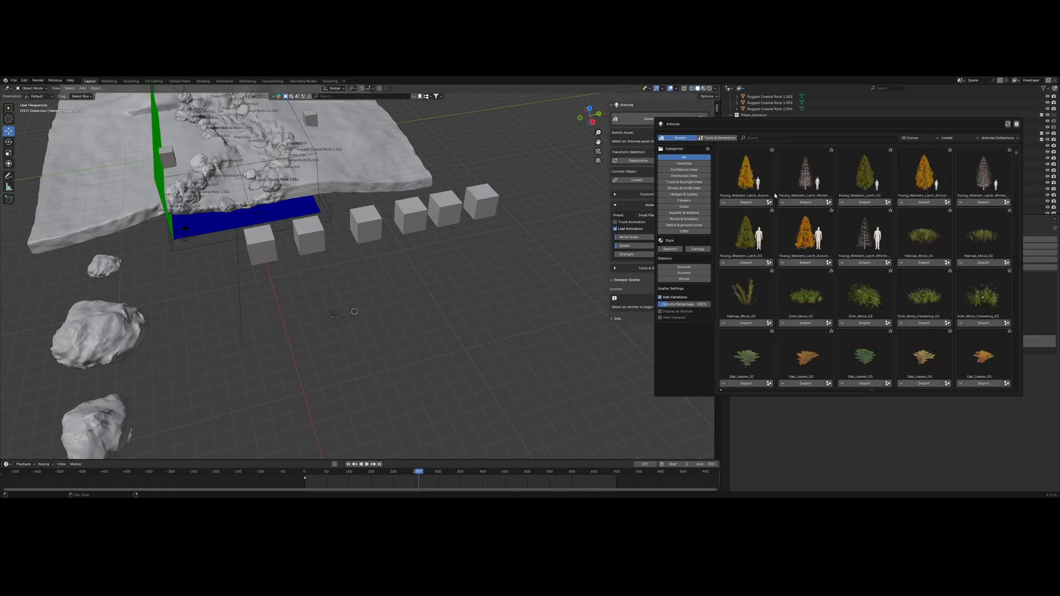
scroll(775, 196, down, 6)
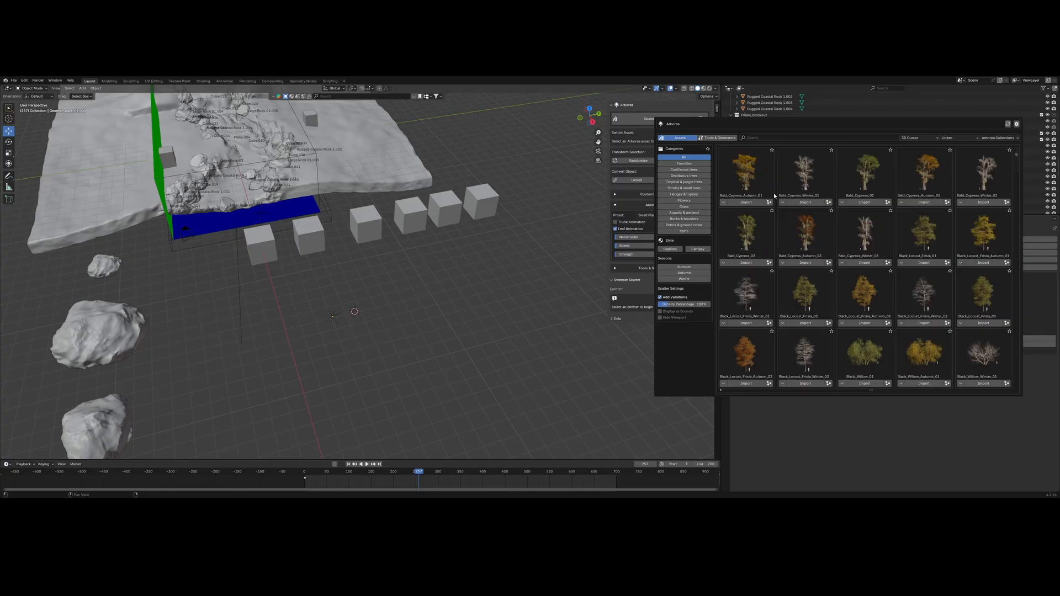
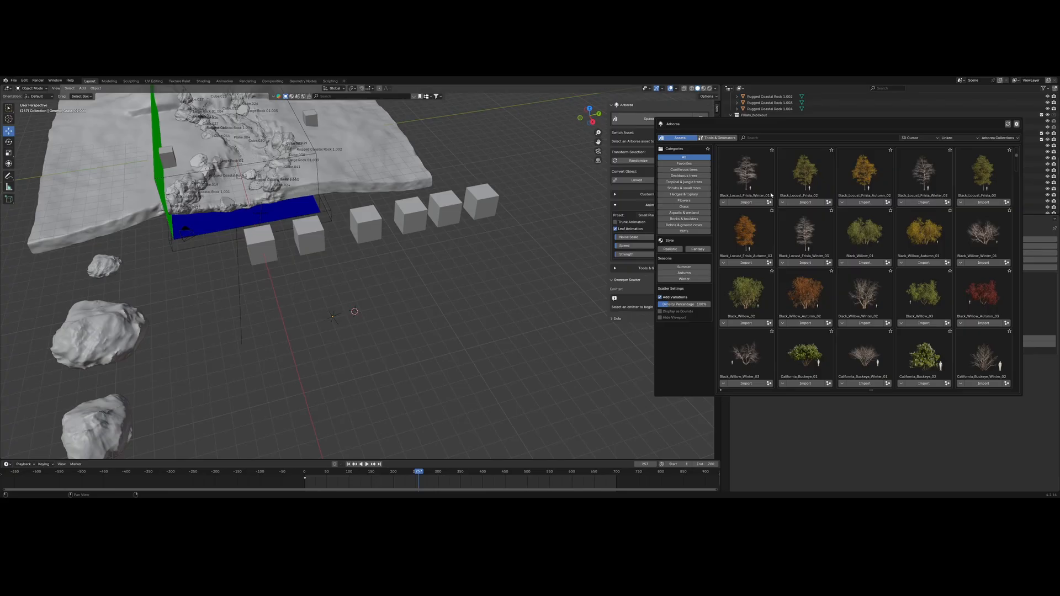
scroll(770, 194, up, 4)
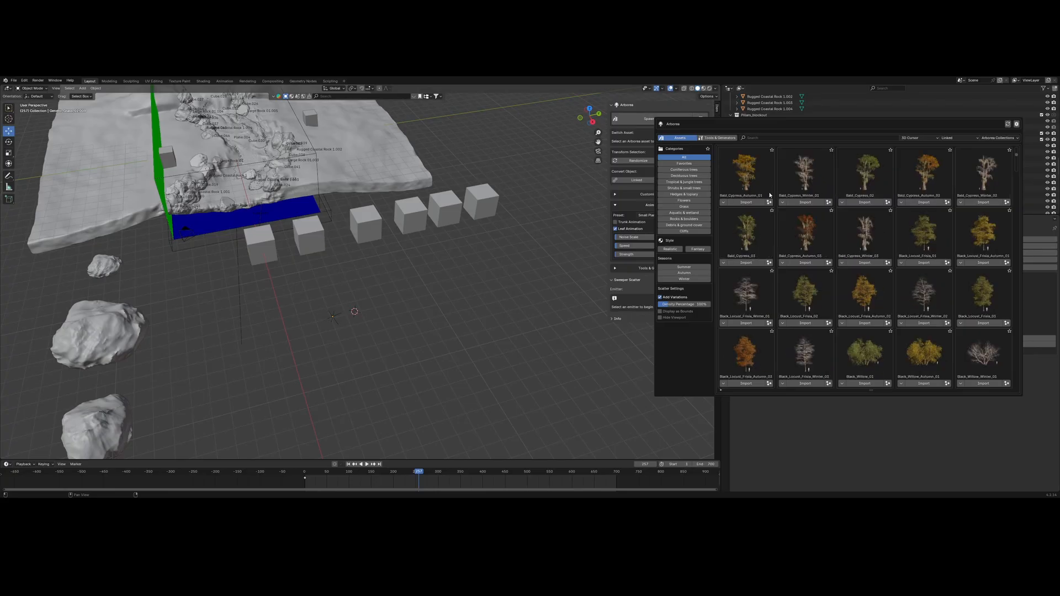
scroll(770, 195, up, 4)
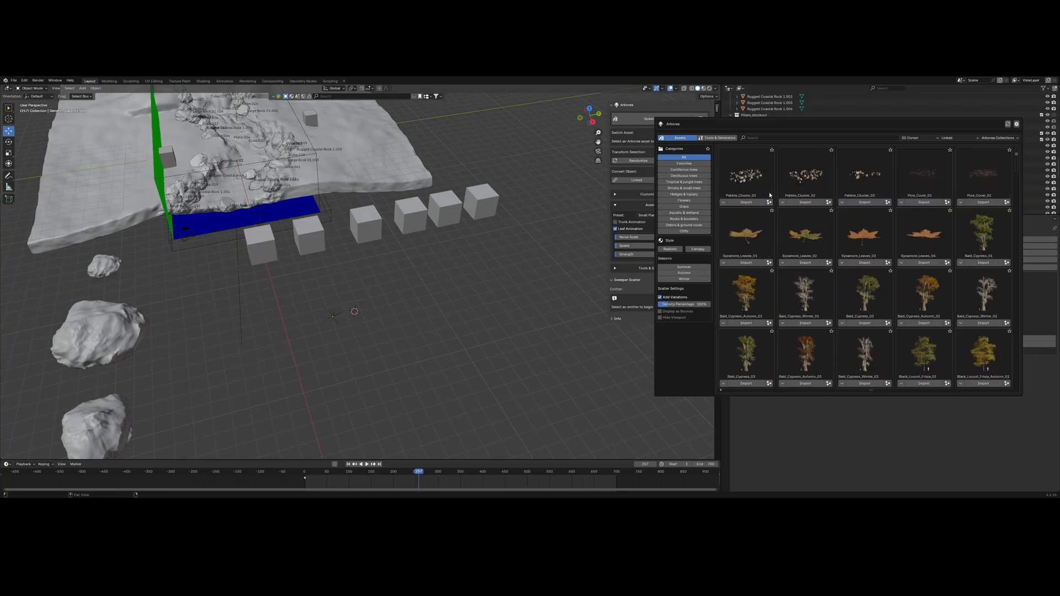
scroll(770, 195, down, 2)
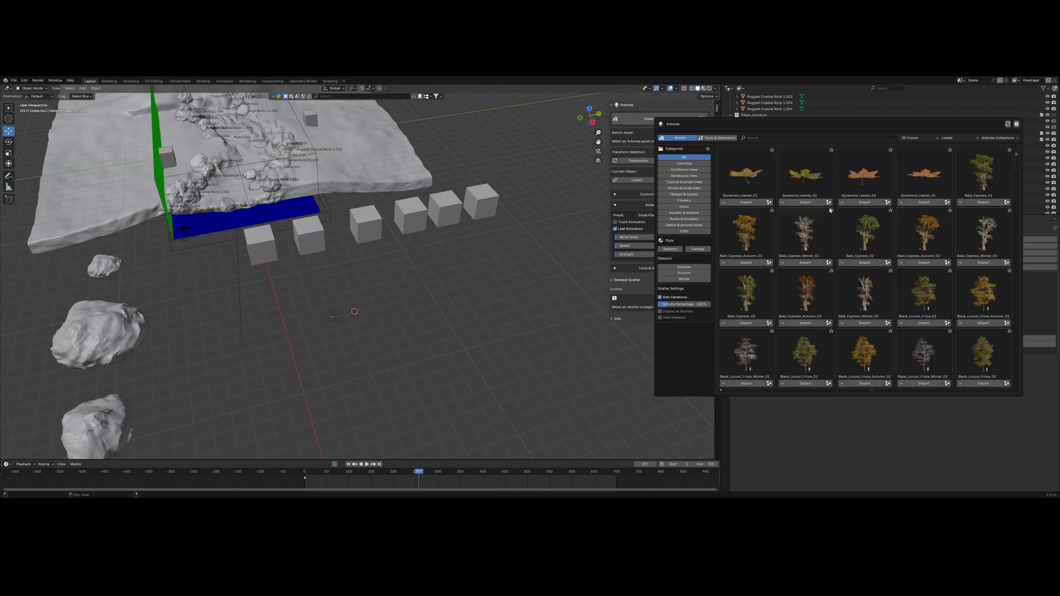
- Import the Black_Locust_Frisia_01 tree and move it to open ground away from the terrain
click(923, 323)
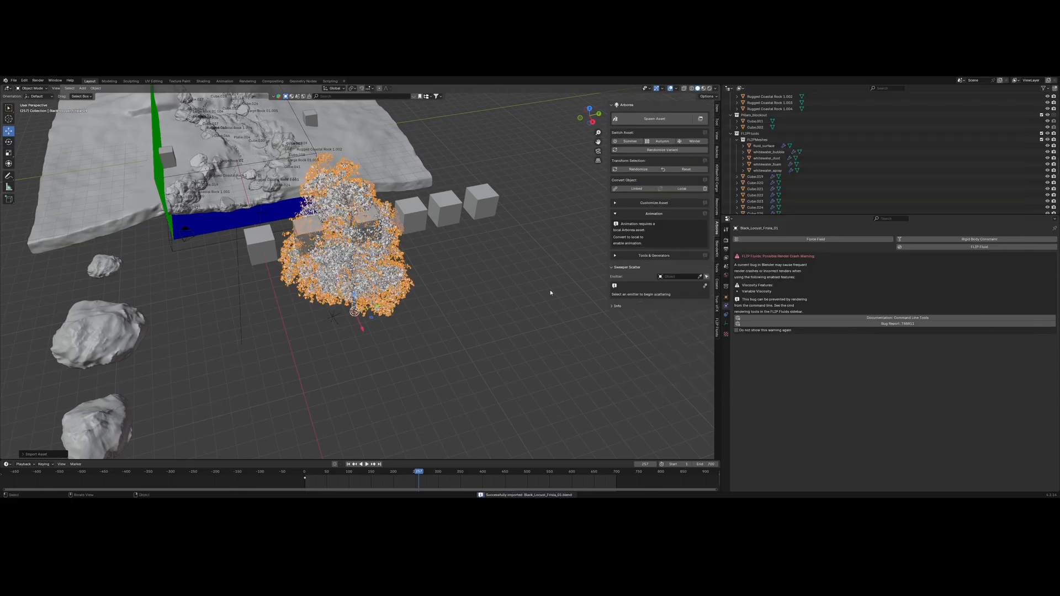
middle_drag(424, 301, 419, 334)
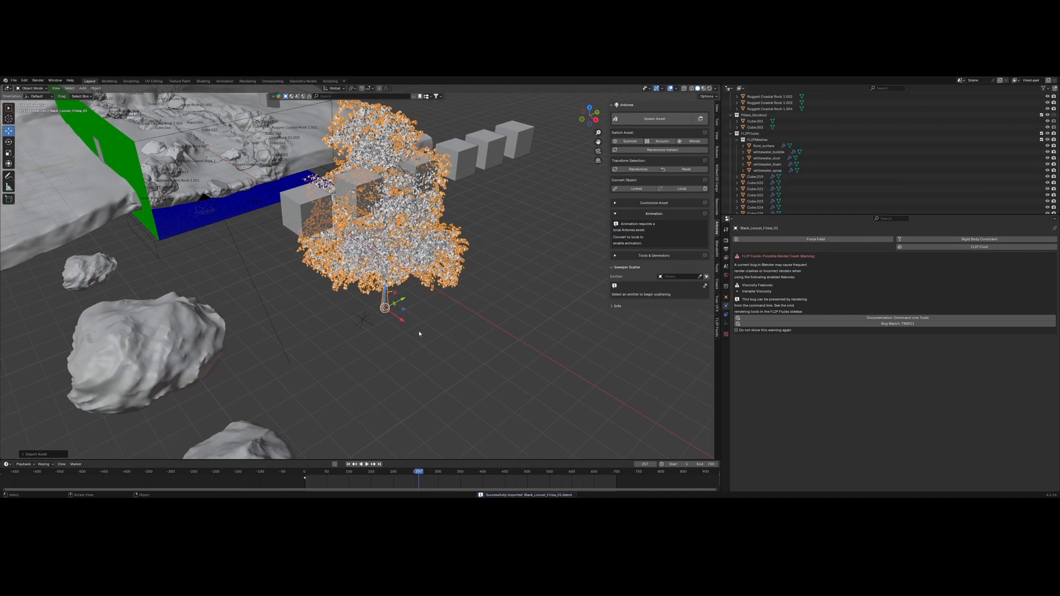
drag(403, 322, 526, 392)
middle_drag(490, 360, 499, 330)
scroll(511, 326, up, 2)
scroll(499, 330, down, 2)
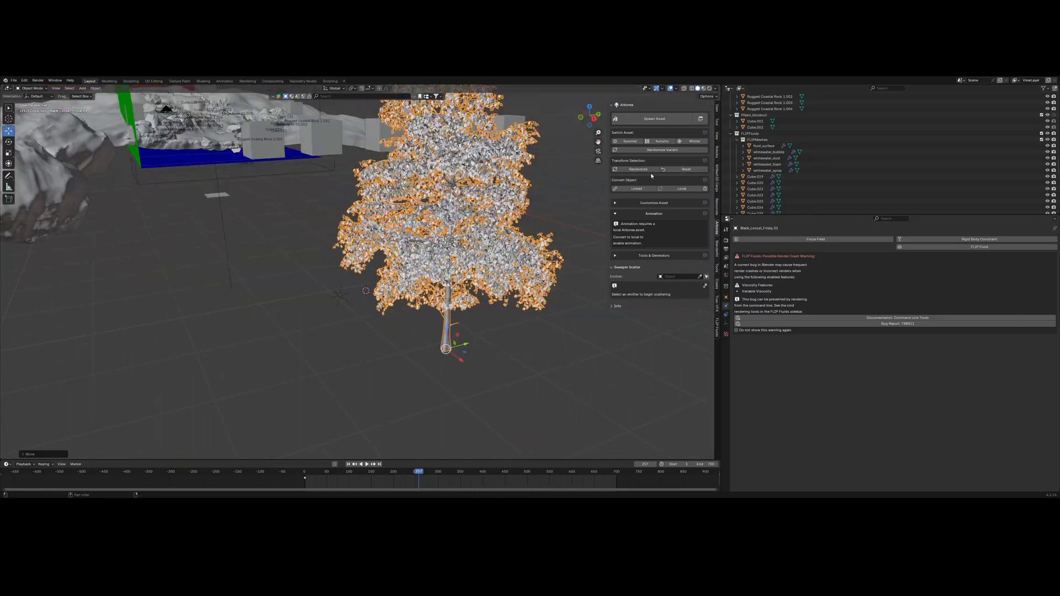
- Convert the tree to local, apply the Tree - Medium wind animation preset and play it back
click(672, 189)
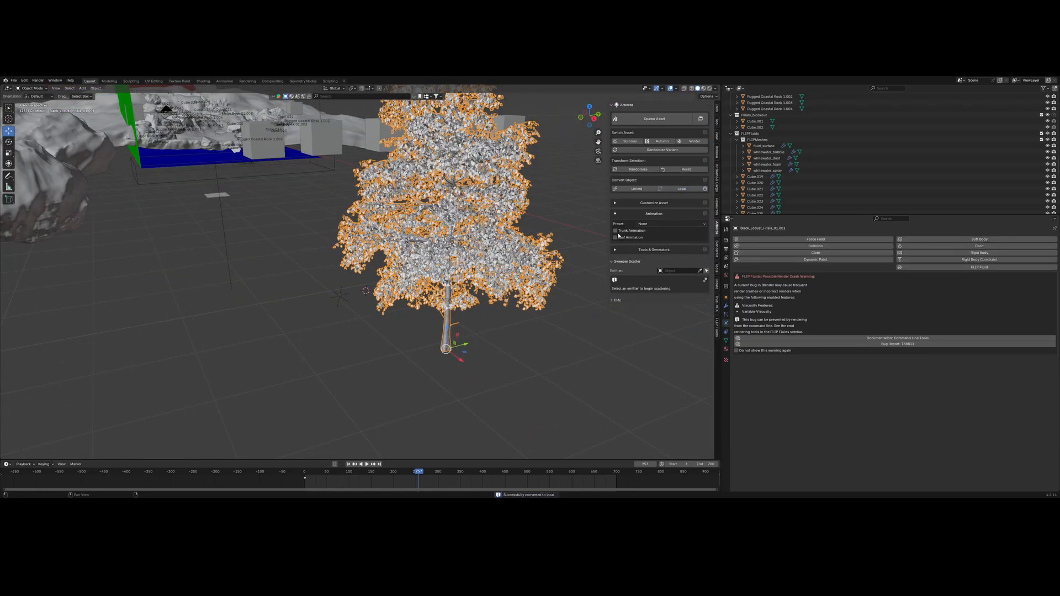
click(615, 231)
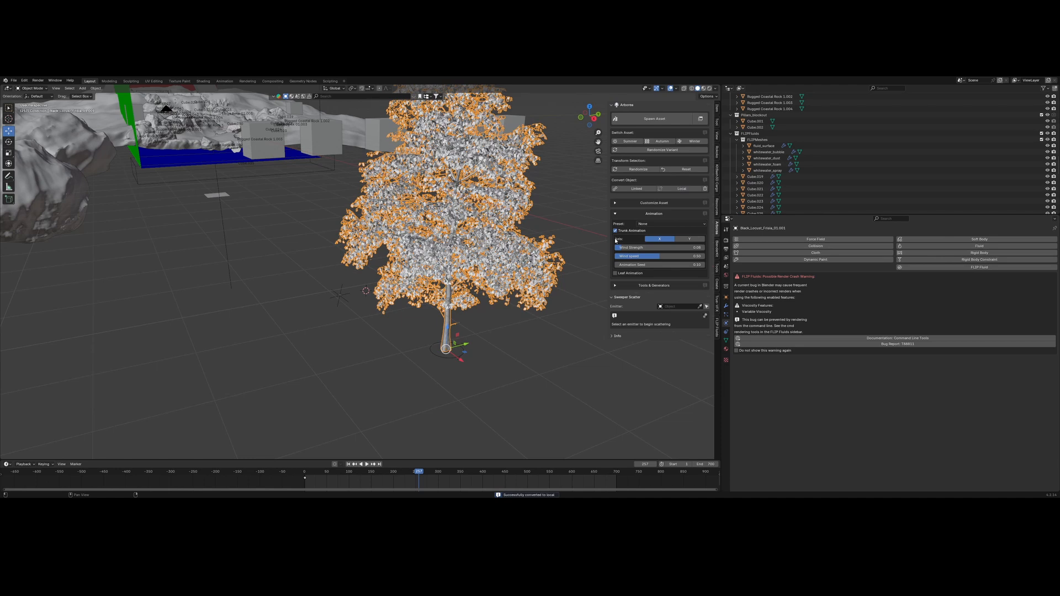
click(656, 224)
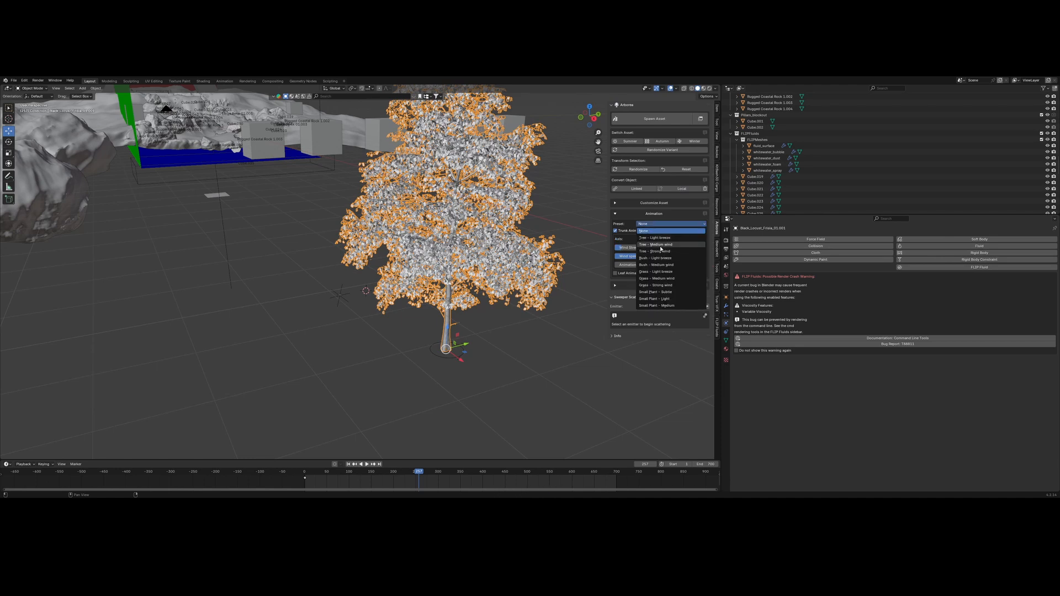
click(659, 245)
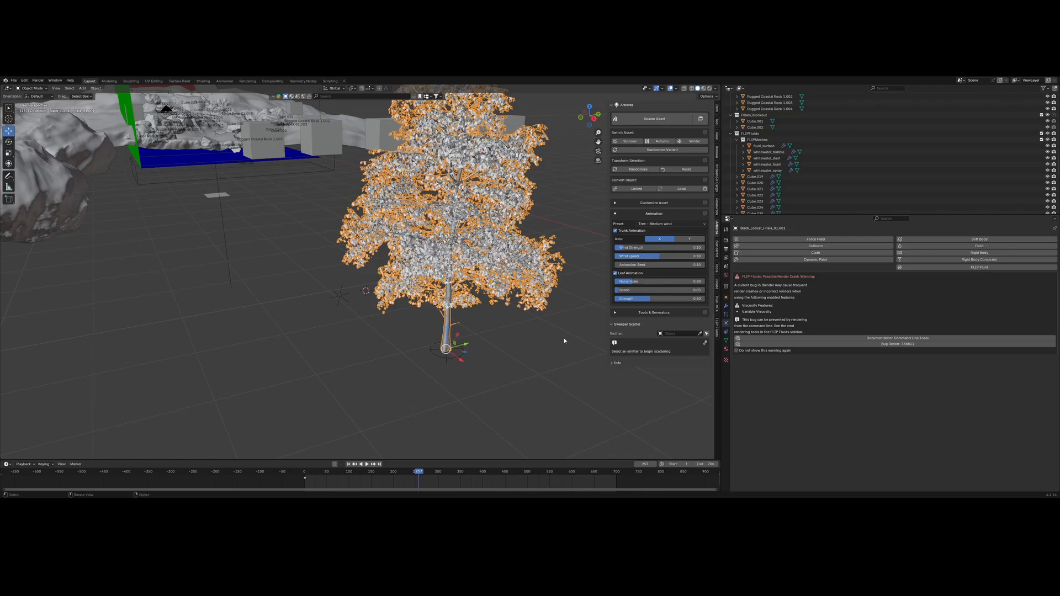
mouse_move(415, 472)
mouse_down()
mouse_move(293, 455)
mouse_move(400, 461)
mouse_up()
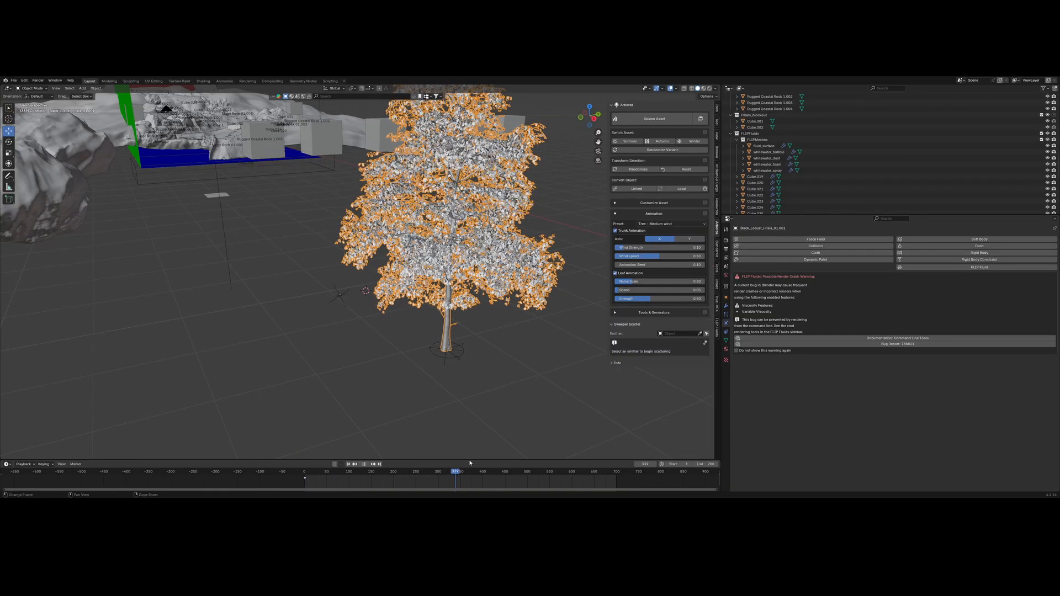
key(space)
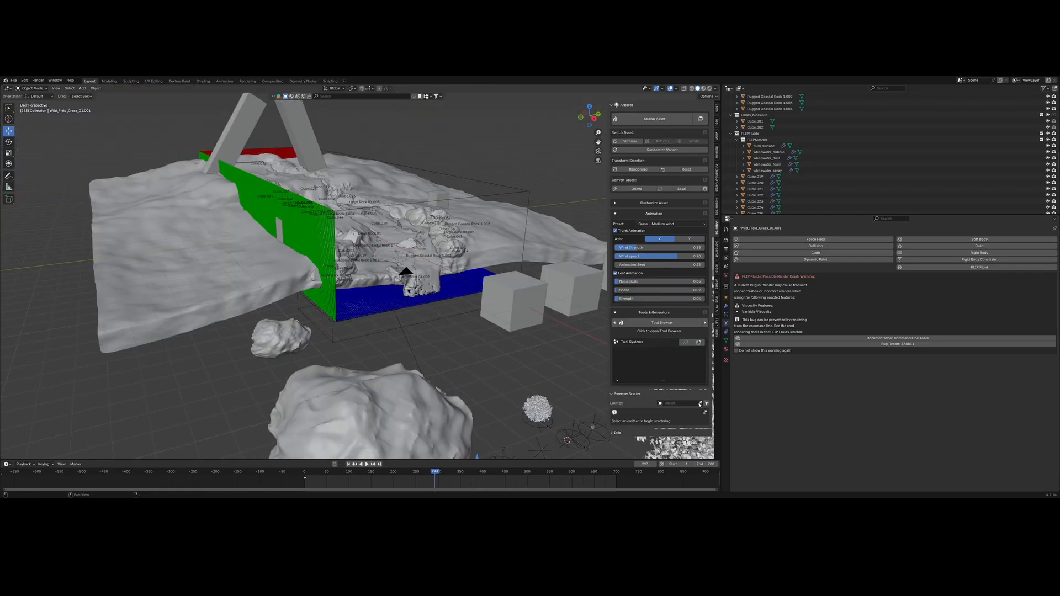
- Set the terrain plane as the scatter emitter and scatter the wild field grass across it
click(699, 405)
click(216, 265)
shift+middle_drag(390, 342, 344, 296)
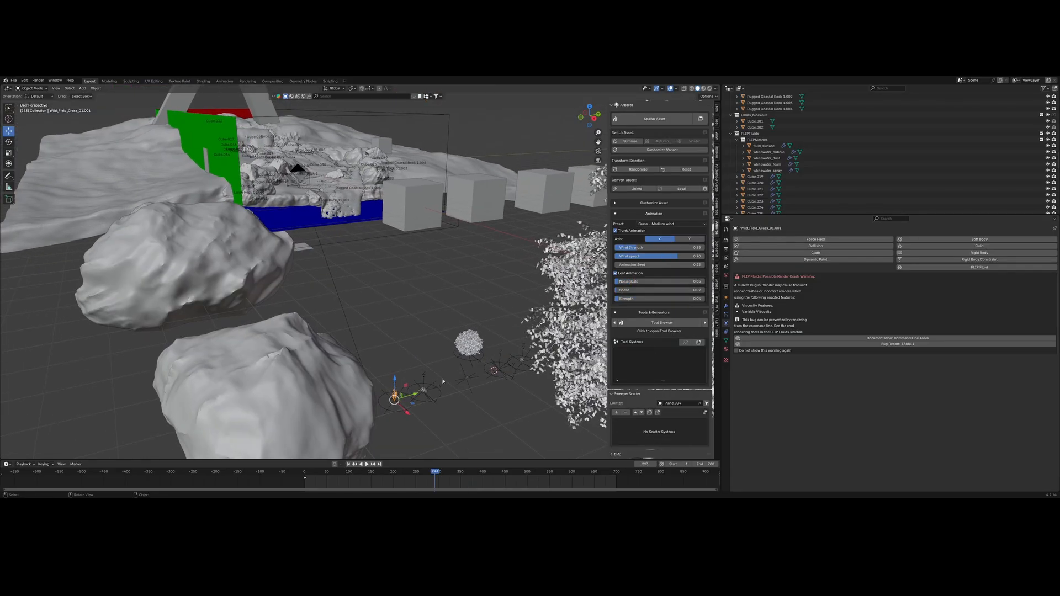
scroll(447, 341, up, 3)
shift+middle_drag(512, 421, 493, 402)
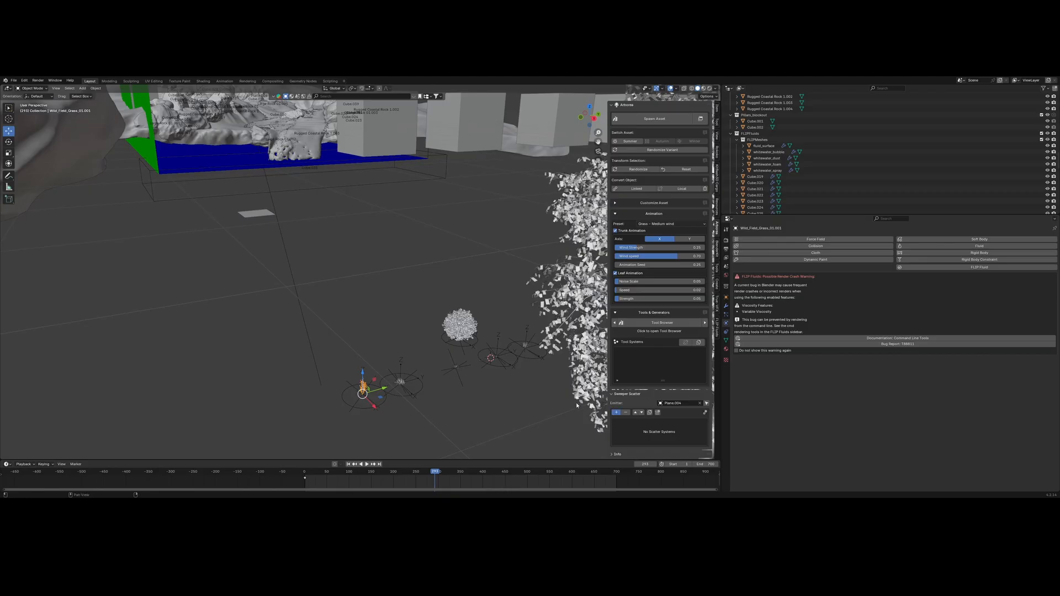
scroll(465, 349, down, 4)
scroll(443, 346, up, 3)
mouse_move(465, 349)
middle_down()
mouse_move(443, 346)
mouse_move(460, 363)
middle_up()
scroll(448, 360, up, 3)
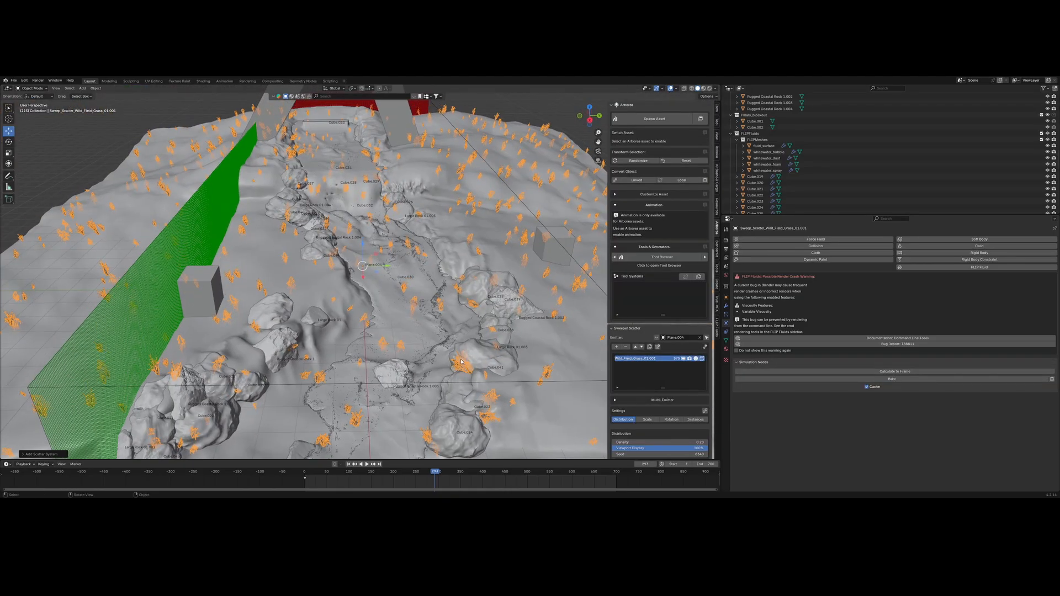
- Enable the weight mask in the grass scatter's distribution settings
middle_drag(538, 366, 534, 373)
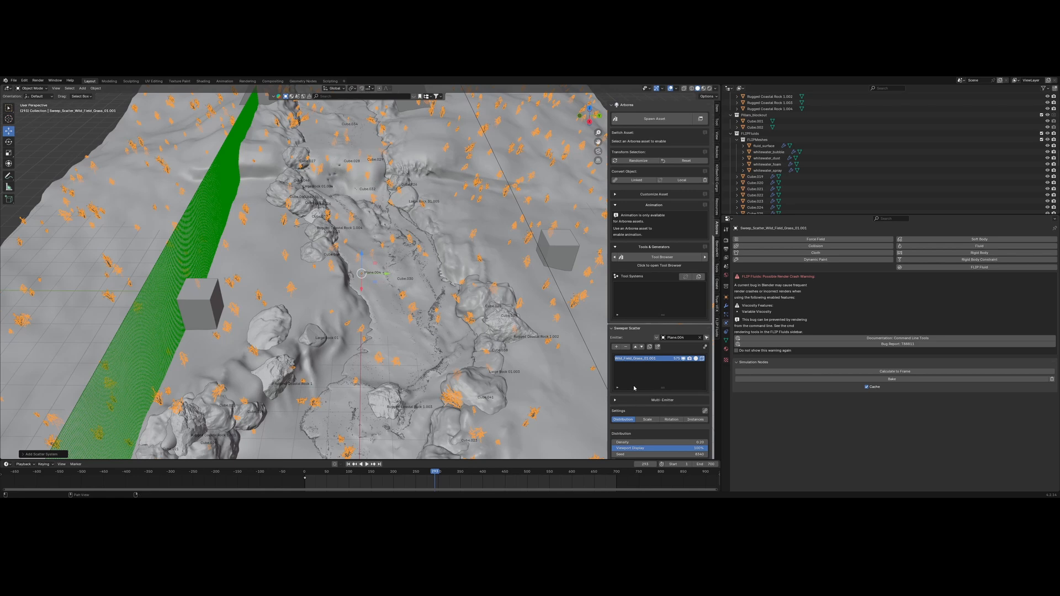
middle_drag(477, 367, 647, 369)
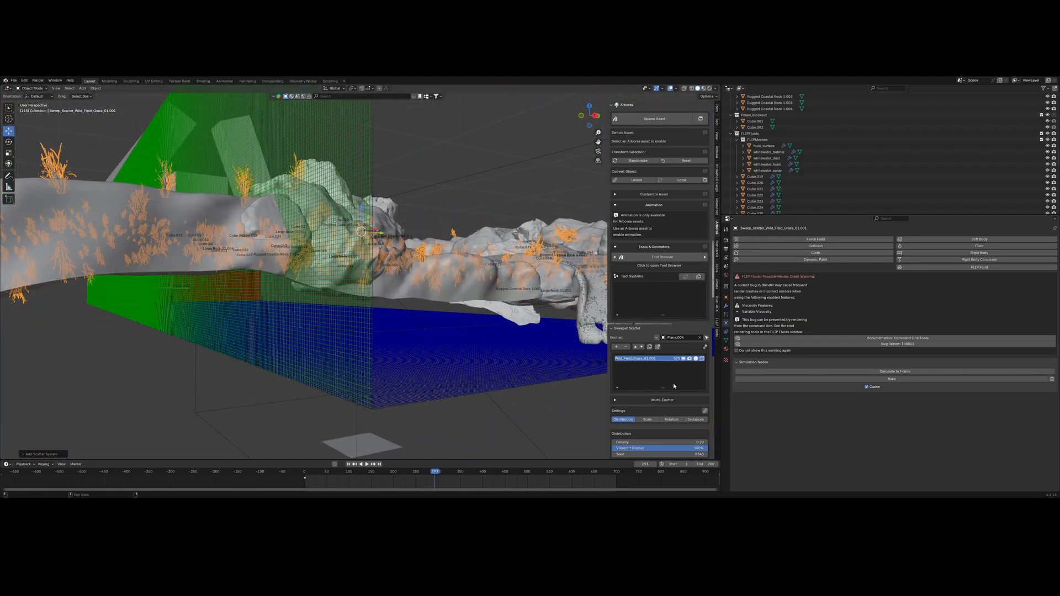
middle_drag(558, 386, 539, 399)
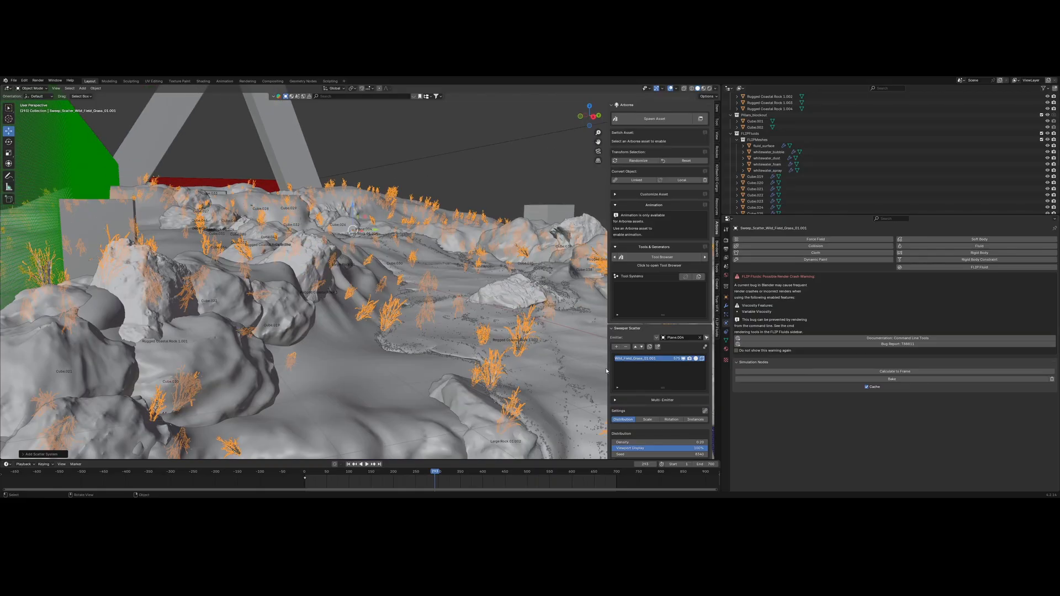
scroll(648, 380, down, 3)
scroll(649, 380, down, 6)
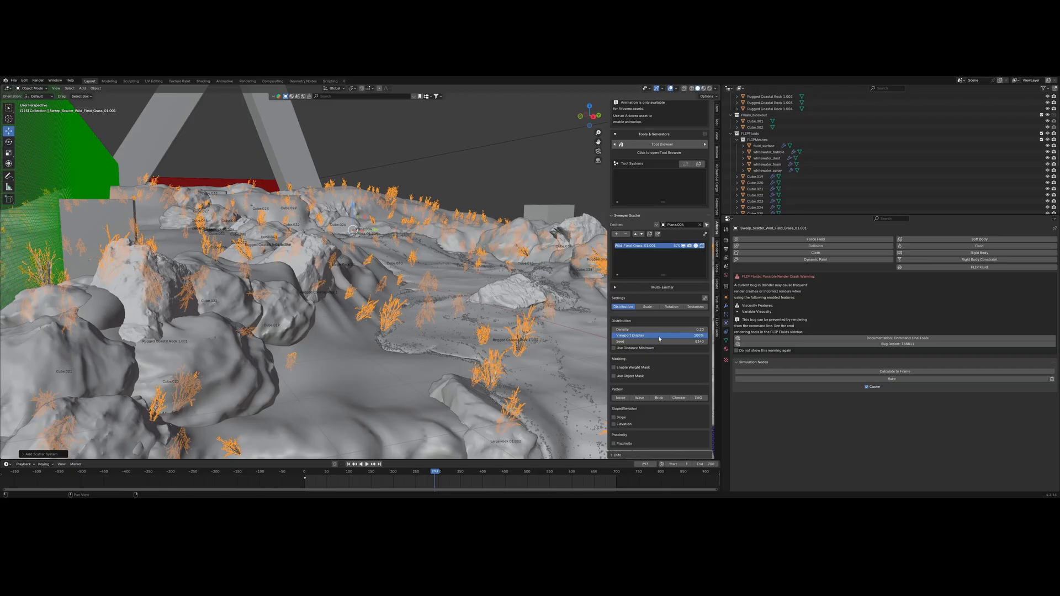
middle_drag(517, 334, 387, 271)
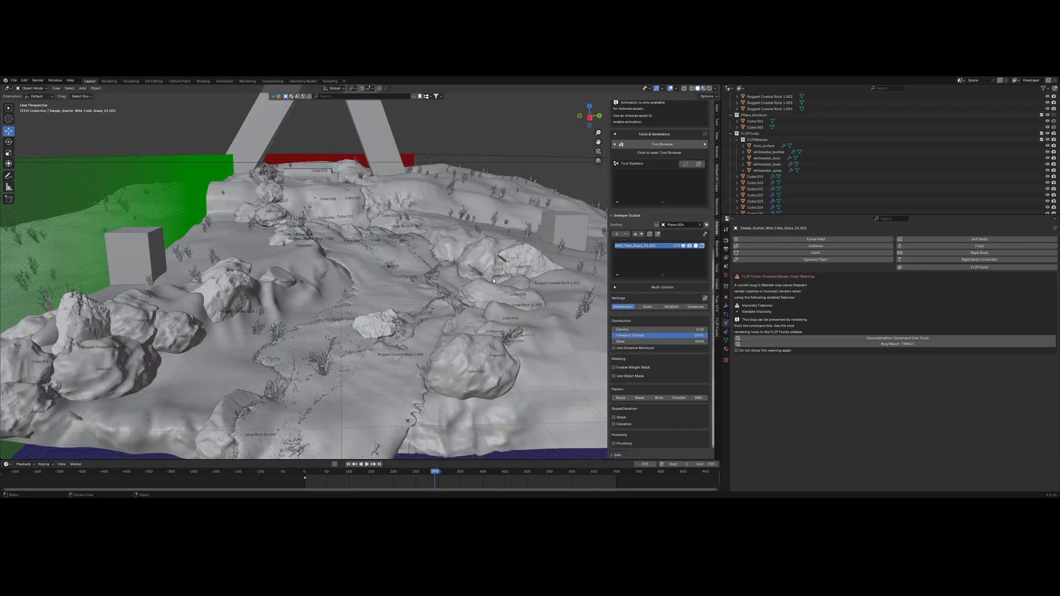
click(614, 368)
- Add a Grass vertex group to the terrain plane and assign it as the grass scatter's mask group
click(727, 342)
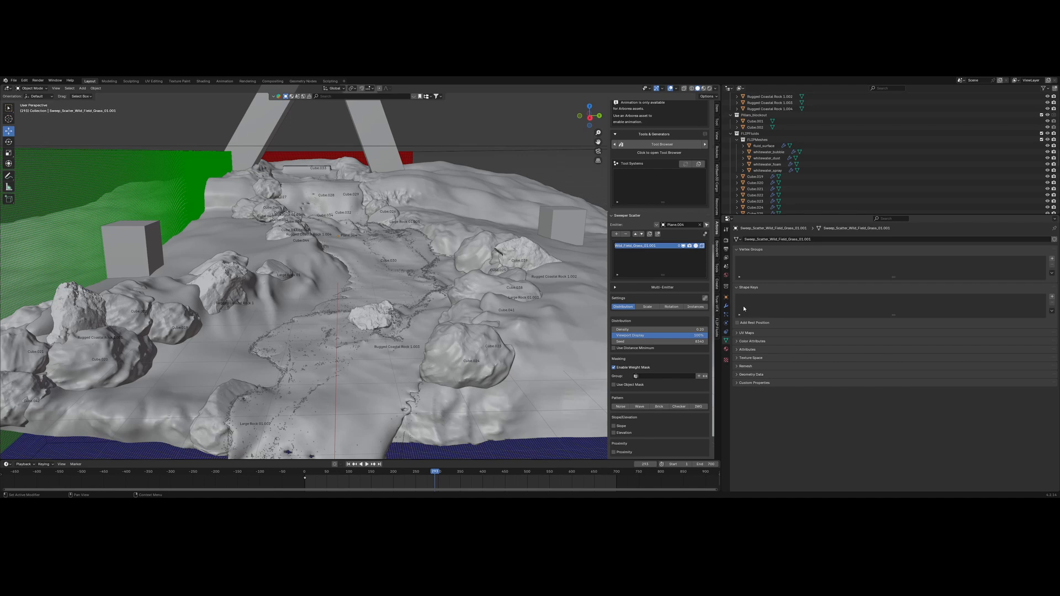
click(533, 342)
shift+middle_drag(533, 341, 507, 324)
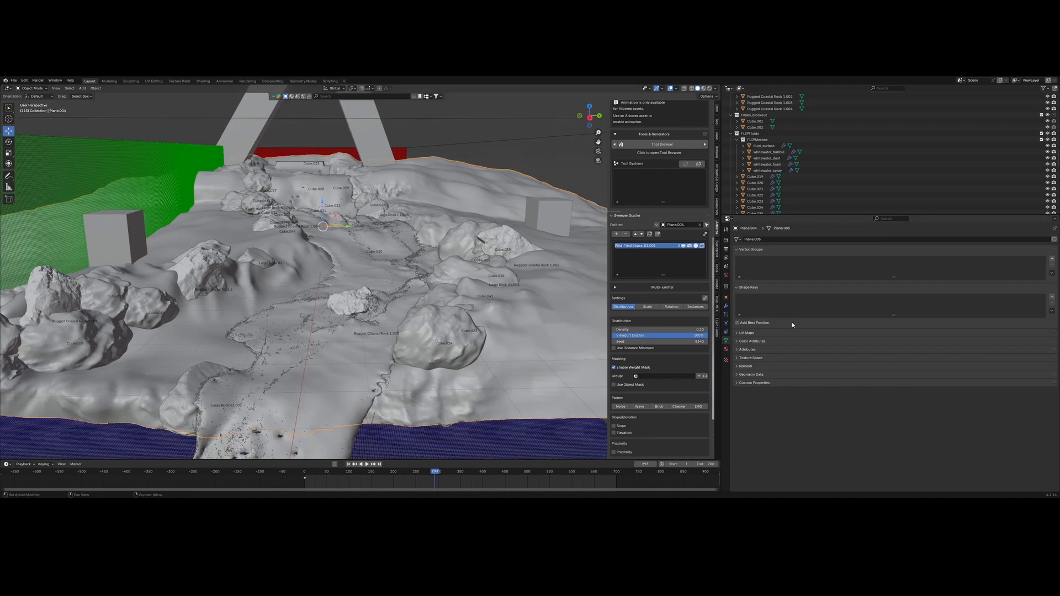
click(664, 376)
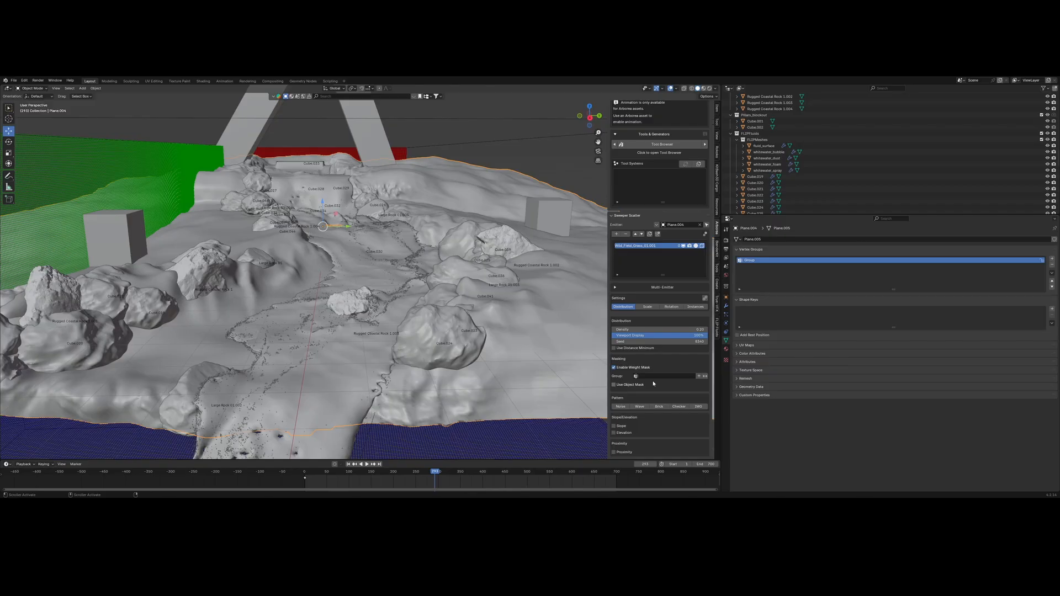
click(665, 376)
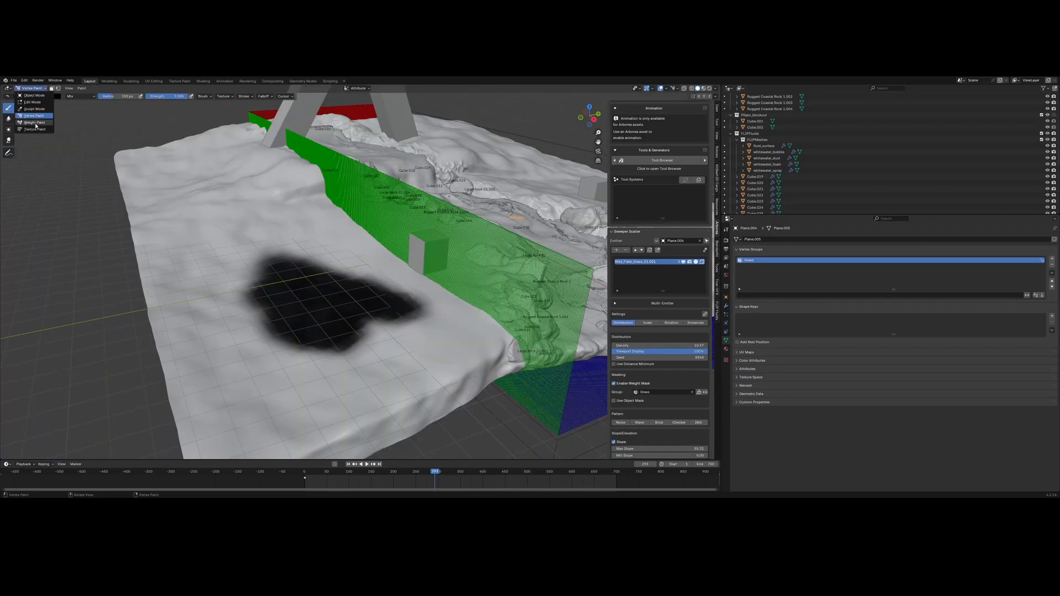
- Weight-paint a broad grass area on the terrain's outer side, beyond the green boundary wall
click(35, 123)
drag(260, 265, 331, 320)
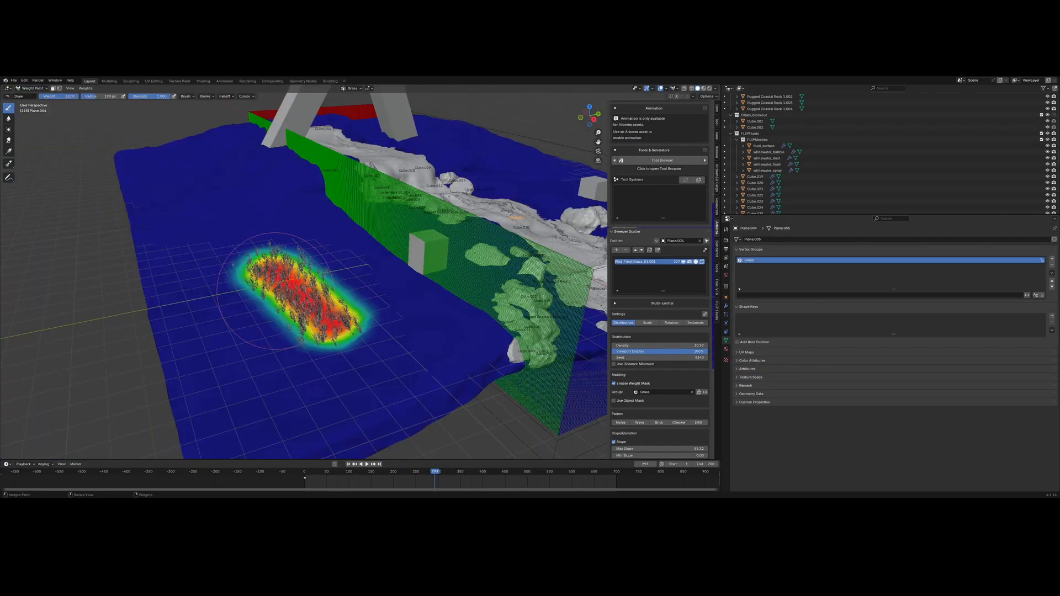
middle_drag(331, 320, 315, 298)
mouse_move(276, 270)
mouse_down()
mouse_move(207, 367)
mouse_move(212, 398)
mouse_move(242, 376)
mouse_move(182, 232)
mouse_move(332, 282)
mouse_move(254, 199)
mouse_move(191, 382)
mouse_up()
mouse_move(265, 381)
mouse_down()
mouse_move(395, 328)
mouse_move(425, 300)
mouse_up()
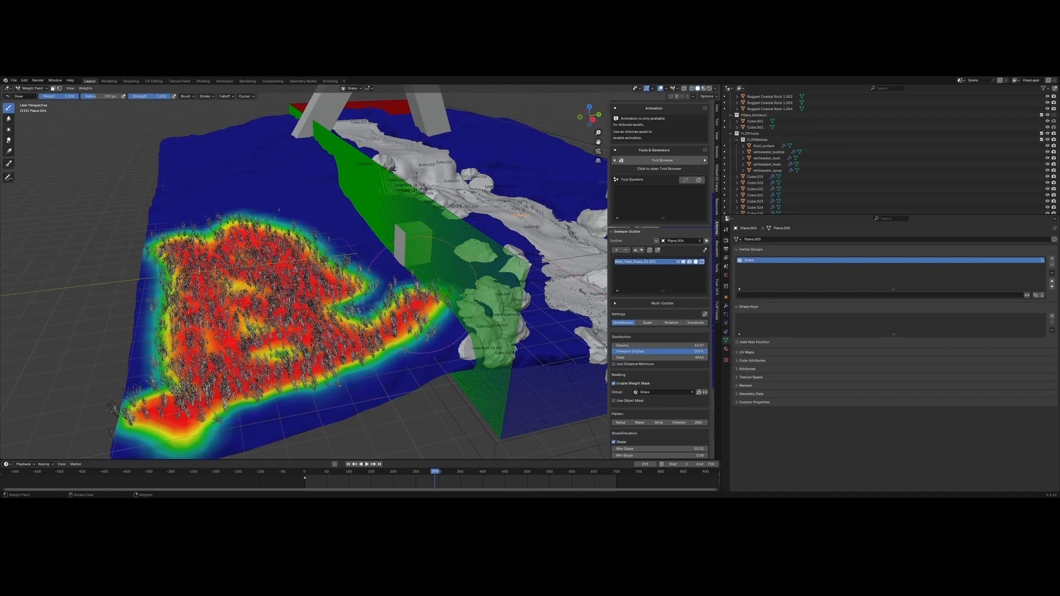
middle_drag(345, 250, 356, 297)
mouse_move(356, 297)
mouse_down()
mouse_move(353, 265)
mouse_move(235, 227)
mouse_up()
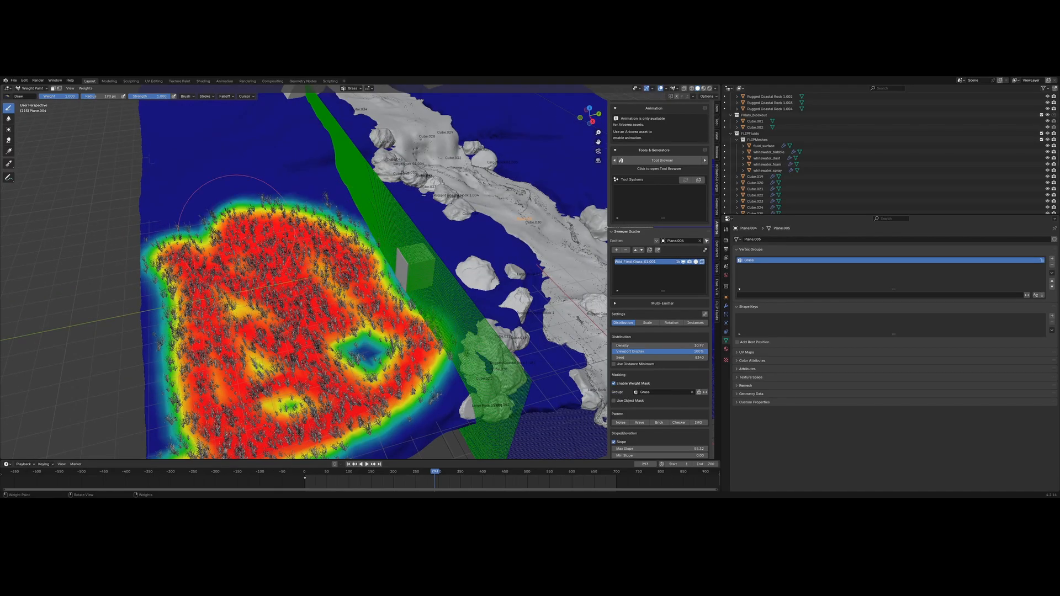
mouse_move(235, 226)
middle_down()
mouse_move(281, 196)
mouse_move(276, 204)
middle_up()
drag(211, 228, 171, 351)
drag(190, 428, 259, 381)
- Extend the painted grass weights across the green wall towards the rocks and subtract weight around the cube
middle_drag(252, 207, 260, 254)
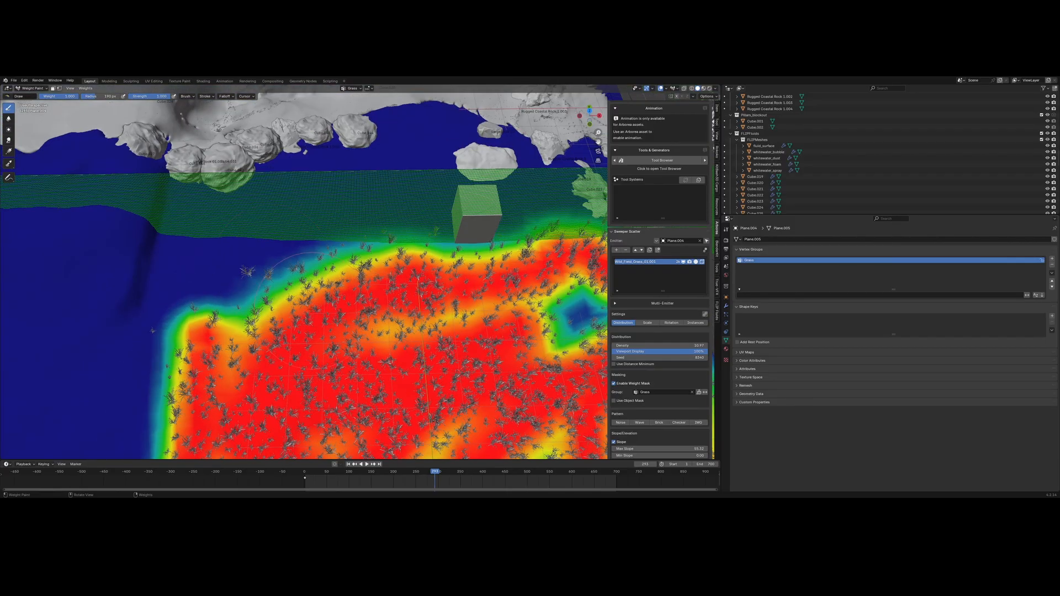
mouse_move(260, 254)
mouse_down()
mouse_move(326, 240)
mouse_move(382, 205)
mouse_move(400, 174)
mouse_up()
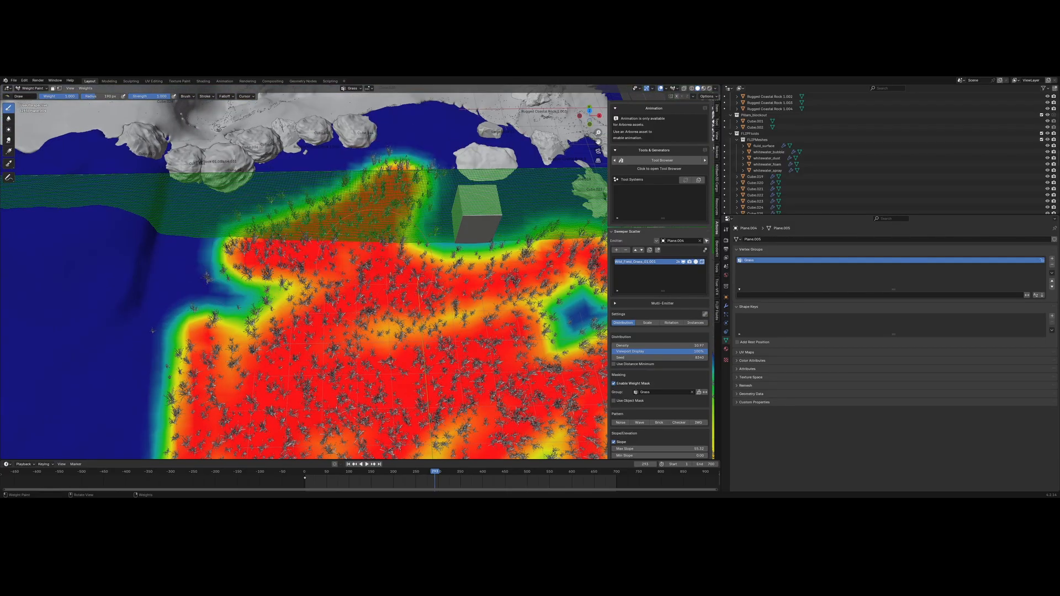
drag(205, 277, 226, 276)
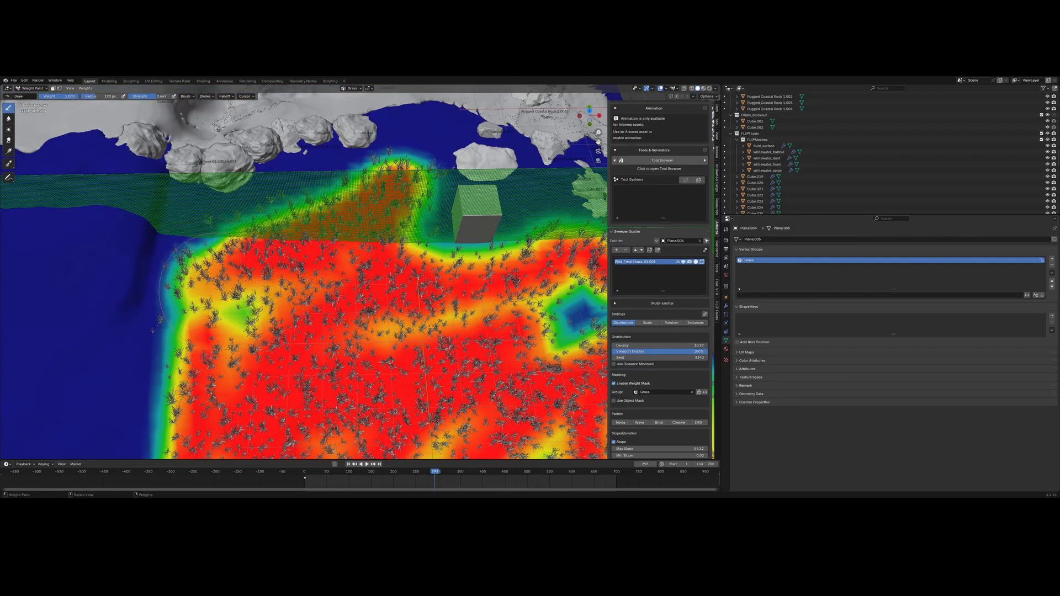
shift+middle_drag(539, 244, 355, 265)
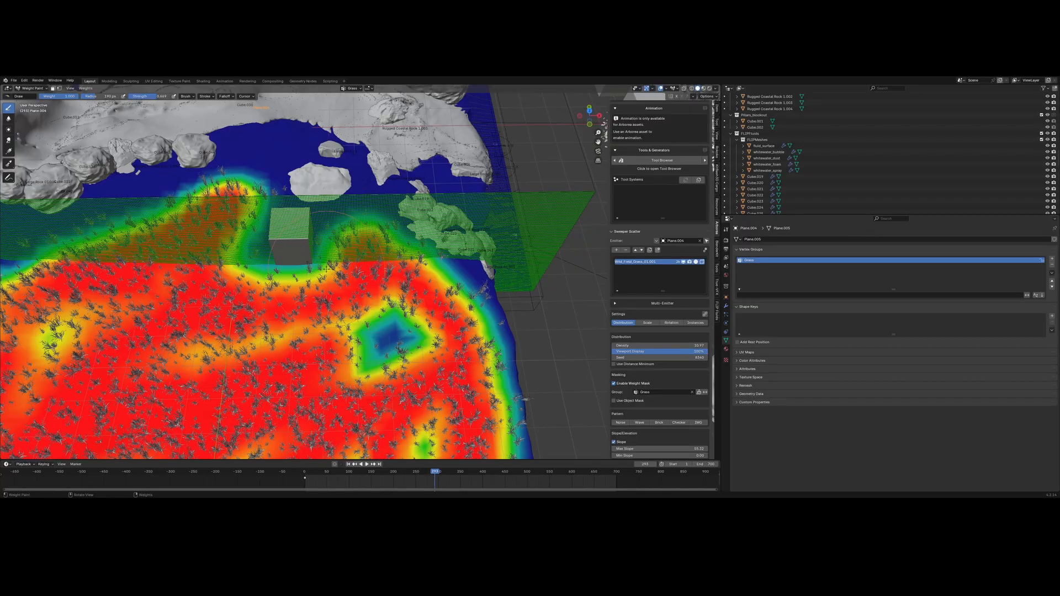
ctrl+drag(300, 245, 294, 236)
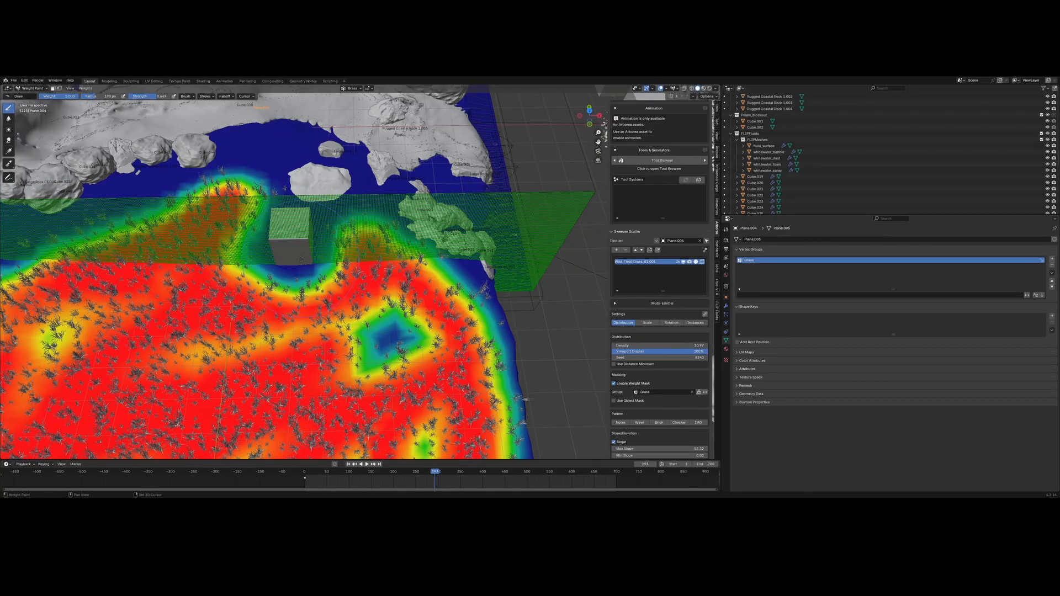
scroll(300, 259, down, 3)
middle_drag(300, 259, 232, 235)
shift+middle_drag(475, 287, 309, 265)
scroll(387, 287, up, 2)
drag(407, 299, 394, 328)
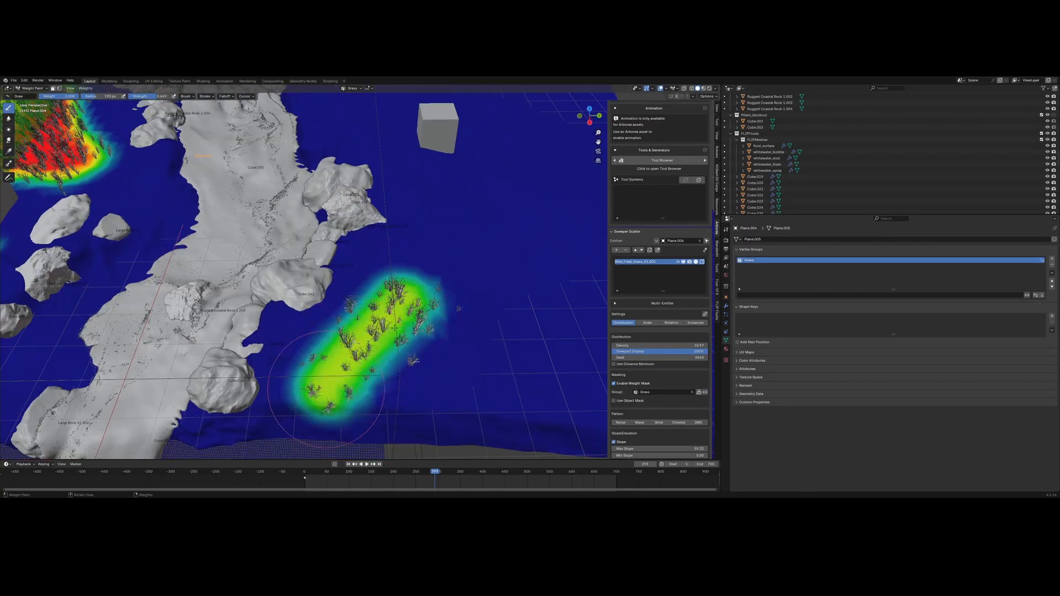
drag(325, 389, 418, 280)
mouse_move(381, 326)
middle_down()
mouse_move(416, 292)
mouse_move(243, 313)
mouse_move(308, 286)
middle_up()
key(ctrl+z)
key(ctrl+z)
- Weight-paint a broad grass area on the opposite bank, between the stream rocks and the terrain's outer edge
scroll(266, 317, down, 3)
scroll(307, 286, down, 2)
drag(370, 279, 344, 344)
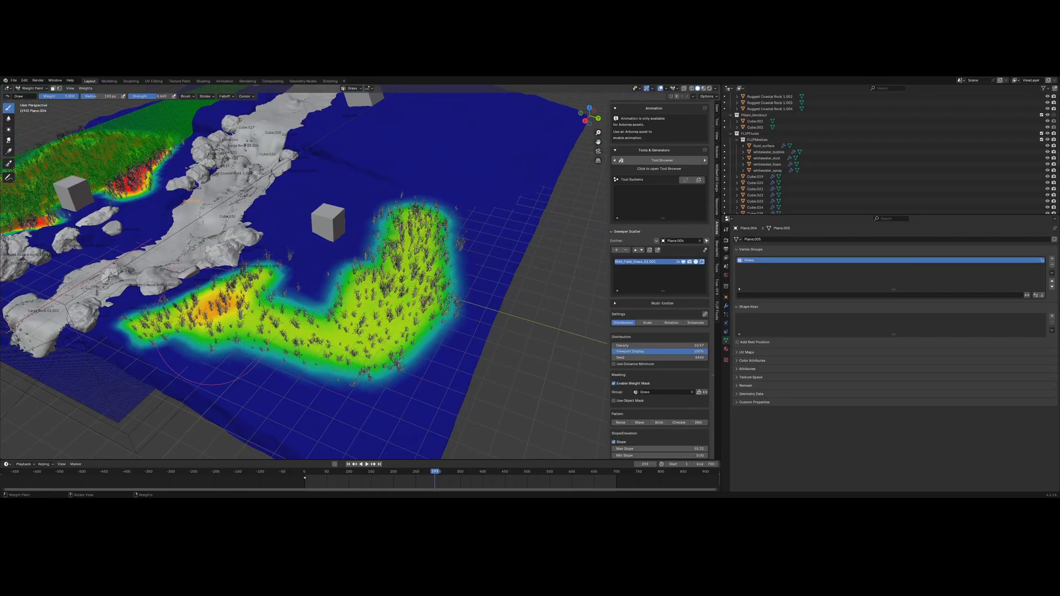
mouse_move(264, 369)
mouse_down()
mouse_move(408, 409)
mouse_move(480, 226)
mouse_move(478, 331)
mouse_move(361, 432)
mouse_move(264, 371)
mouse_up()
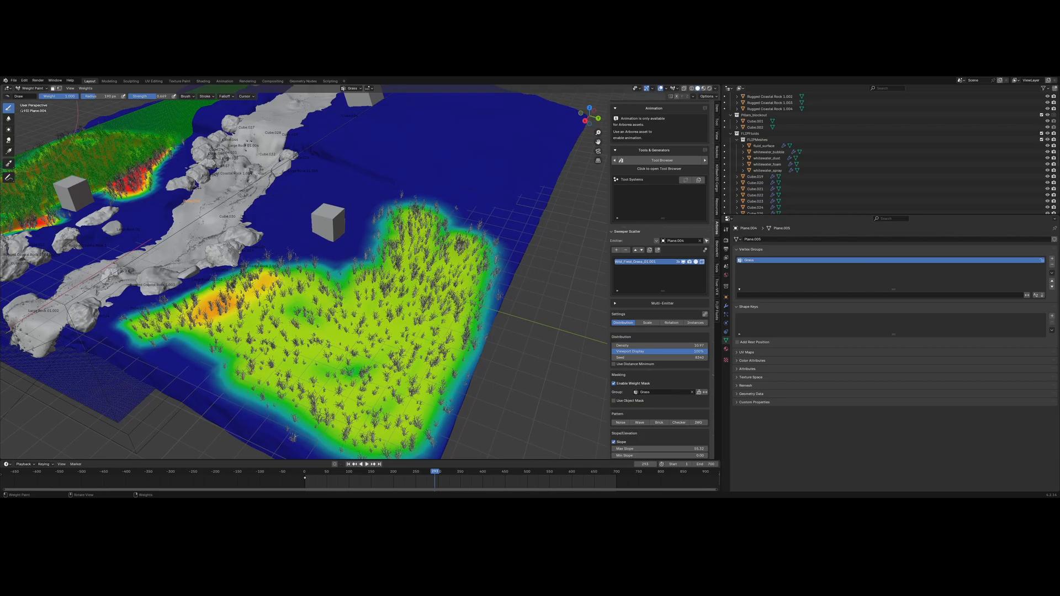
- Play back the wind animation of the scattered grass at close range in Object Mode
drag(430, 473, 415, 473)
scroll(416, 469, up, 7)
middle_drag(404, 422, 400, 387)
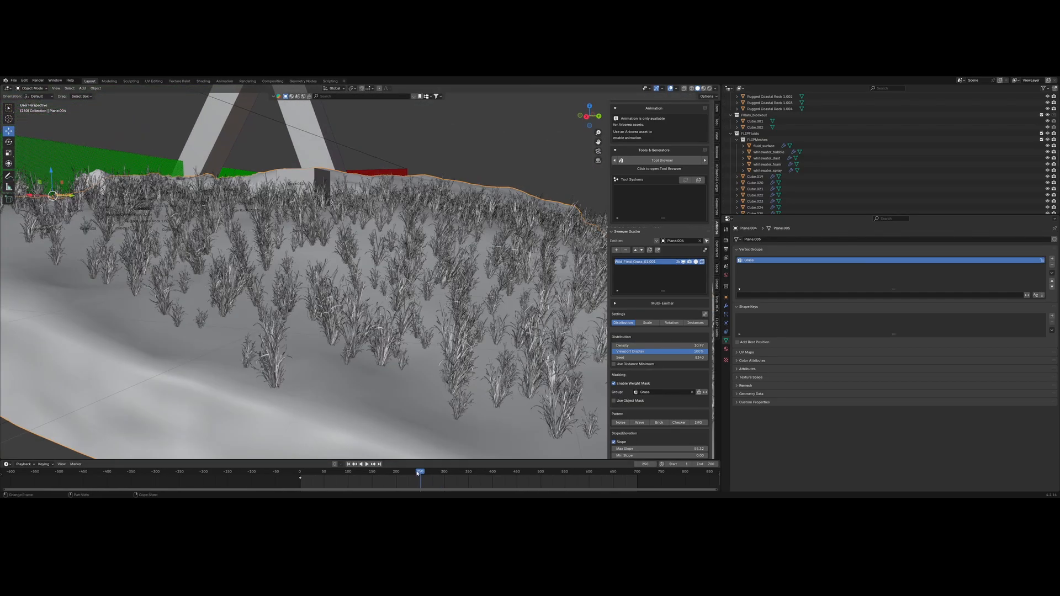
key(space)
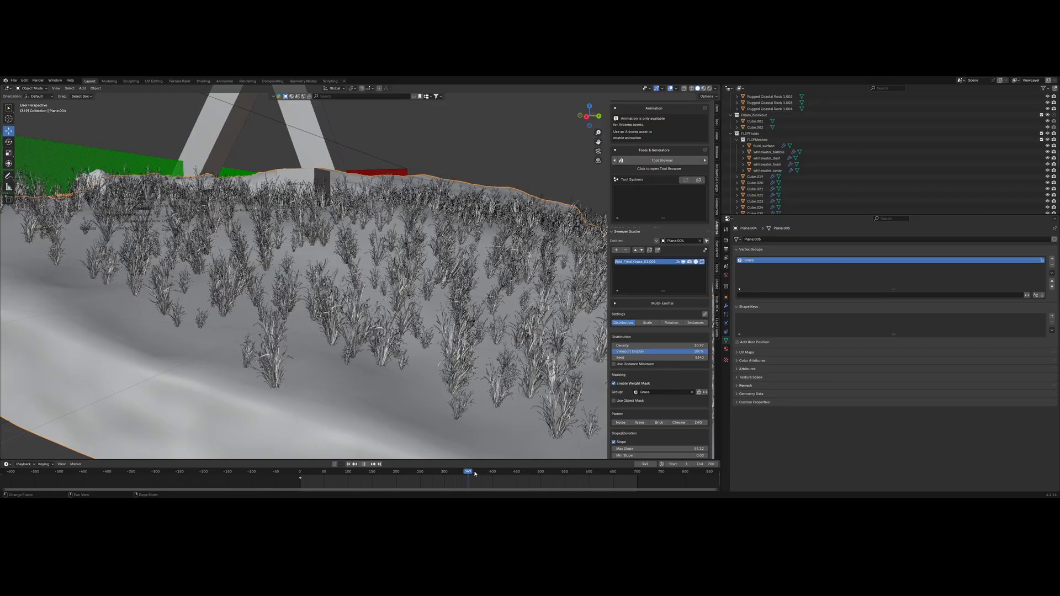
key(space)
- Return to Weight Paint and extend the opposite bank's grass area in an arc around the cube
scroll(309, 265, down, 6)
mouse_move(248, 187)
middle_down()
mouse_move(243, 230)
mouse_move(270, 251)
middle_up()
scroll(165, 188, up, 3)
click(35, 123)
drag(389, 298, 259, 272)
middle_drag(326, 257, 313, 279)
shift+middle_drag(252, 150, 287, 262)
mouse_move(290, 238)
mouse_down()
mouse_move(271, 309)
mouse_move(328, 241)
mouse_move(425, 293)
mouse_move(365, 261)
mouse_up()
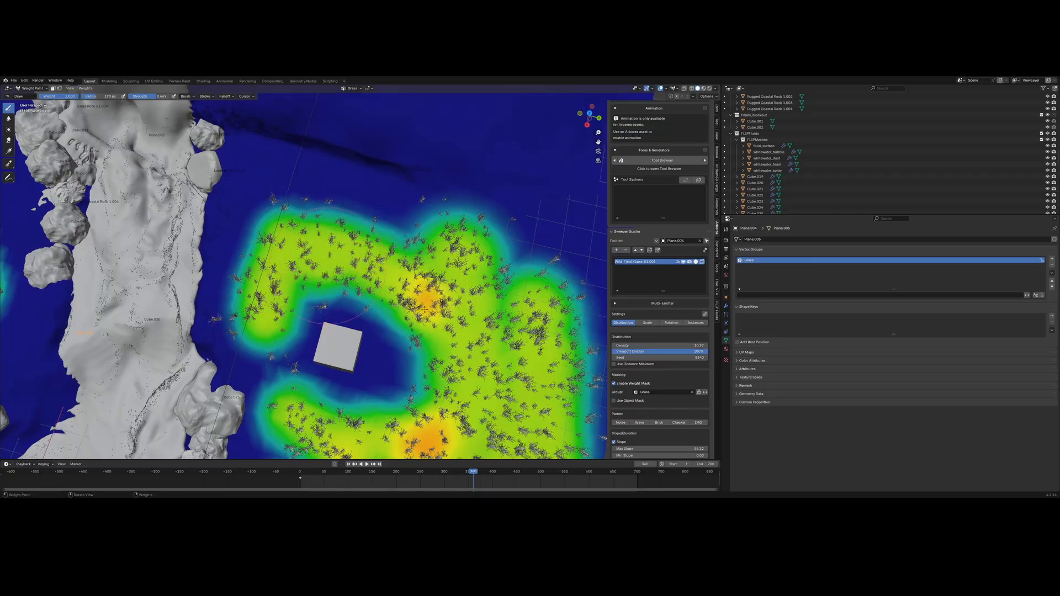
- Weight-paint a grass area over the upstream part of the opposite bank, reaching the terrain's outer corner
mouse_move(425, 310)
mouse_down()
mouse_move(421, 366)
mouse_move(371, 408)
mouse_up()
scroll(406, 193, down, 3)
shift+middle_drag(408, 188, 375, 351)
mouse_move(381, 189)
mouse_down()
mouse_move(443, 281)
mouse_move(397, 334)
mouse_move(312, 289)
mouse_up()
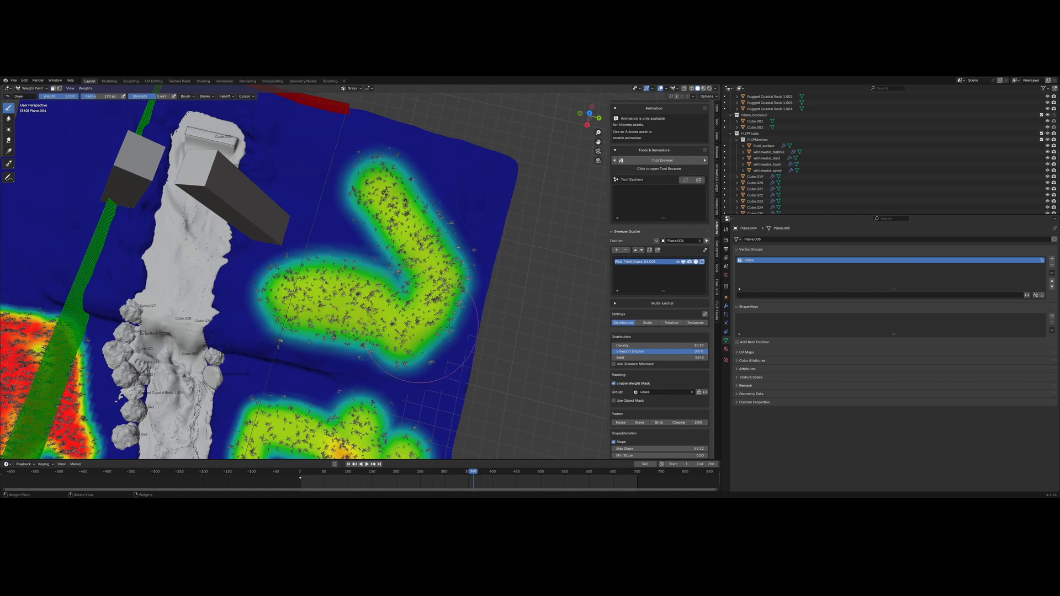
mouse_move(423, 327)
mouse_down()
mouse_move(472, 227)
mouse_move(441, 172)
mouse_move(486, 249)
mouse_move(431, 162)
mouse_move(333, 193)
mouse_move(369, 248)
mouse_move(271, 305)
mouse_up()
- Fill the gaps in the upstream grass area and extend its weights towards the leaning pillar and the stream
middle_drag(273, 303, 339, 257)
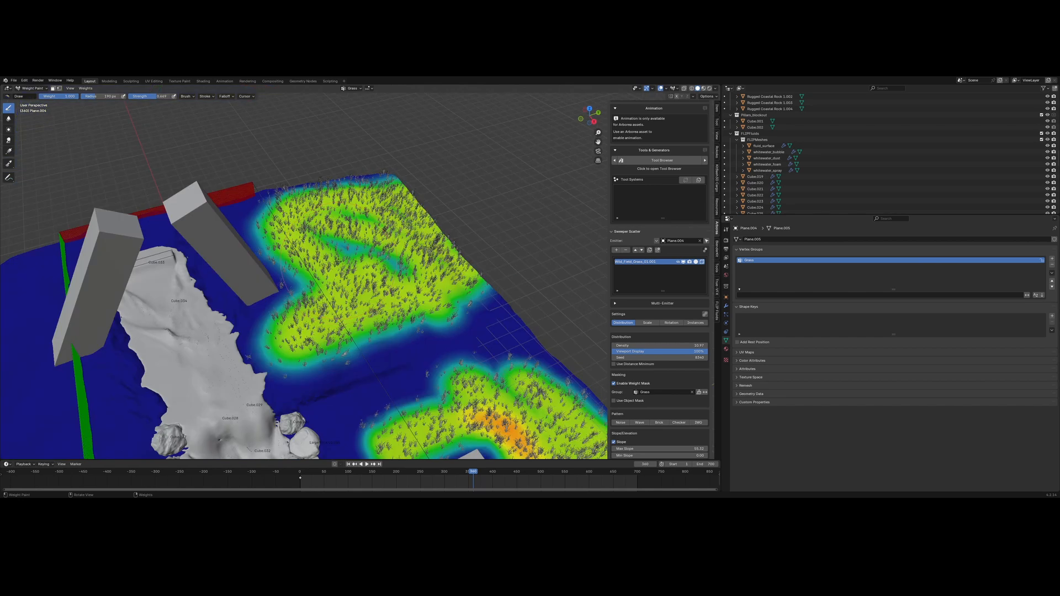
mouse_move(348, 237)
mouse_down()
mouse_move(450, 285)
mouse_move(484, 316)
mouse_up()
mouse_move(353, 323)
middle_down()
mouse_move(379, 286)
mouse_move(272, 319)
middle_up()
mouse_move(272, 320)
mouse_down()
mouse_move(265, 386)
mouse_move(165, 259)
mouse_move(224, 353)
mouse_move(90, 274)
mouse_move(218, 367)
mouse_up()
- Weight-paint grass on the bank behind the green wall, extending it past the pillar towards the red wall
middle_drag(266, 317, 229, 326)
scroll(138, 325, up, 3)
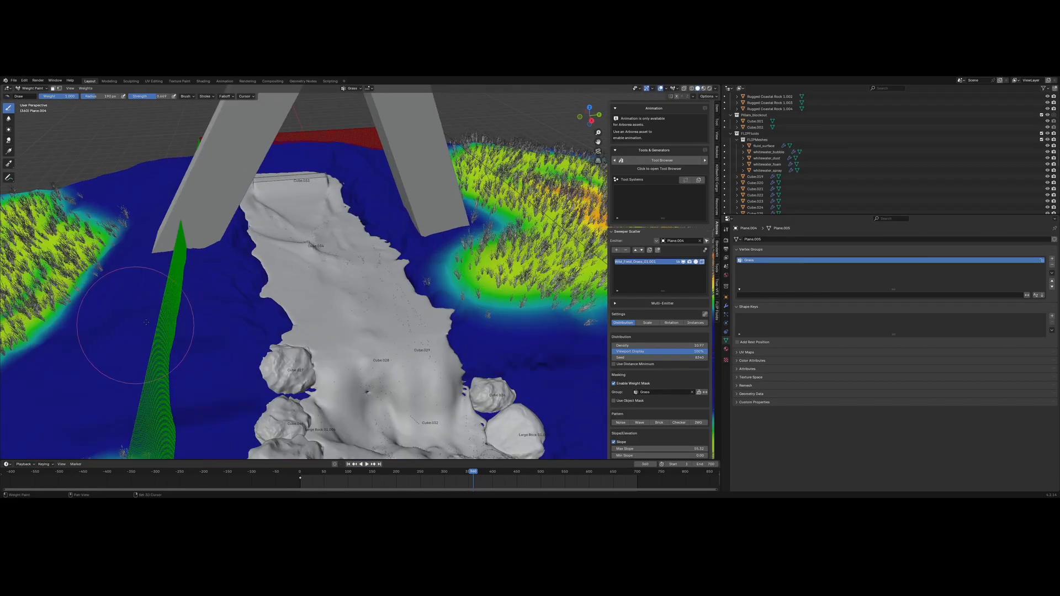
shift+middle_drag(147, 322, 307, 290)
mouse_move(171, 325)
mouse_down()
mouse_move(298, 284)
mouse_move(326, 338)
mouse_move(117, 382)
mouse_up()
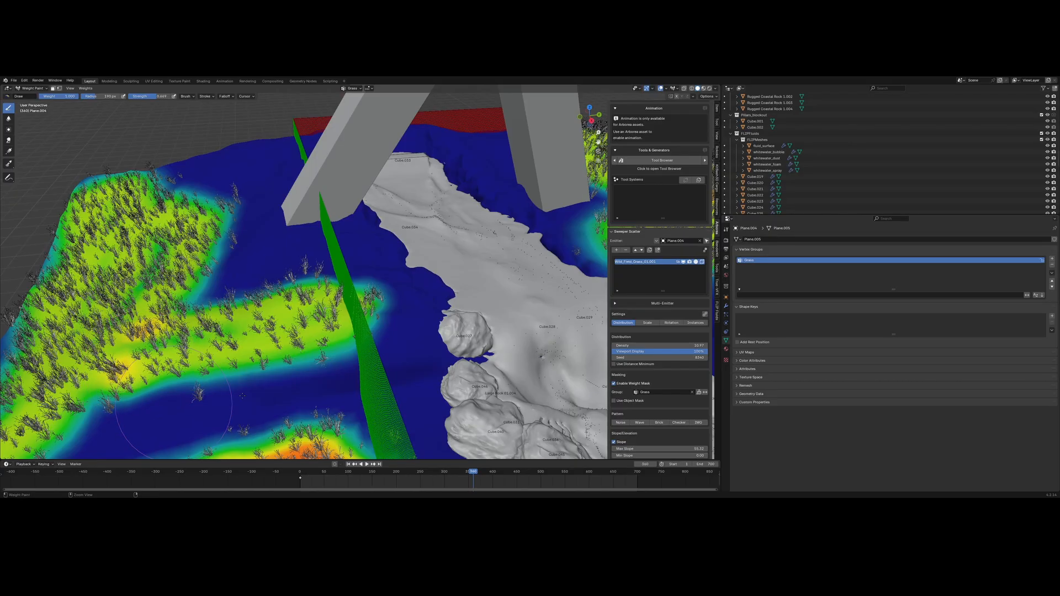
ctrl+drag(242, 396, 376, 358)
mouse_move(205, 262)
mouse_down()
mouse_move(309, 276)
mouse_move(350, 265)
mouse_move(232, 204)
mouse_move(238, 171)
mouse_up()
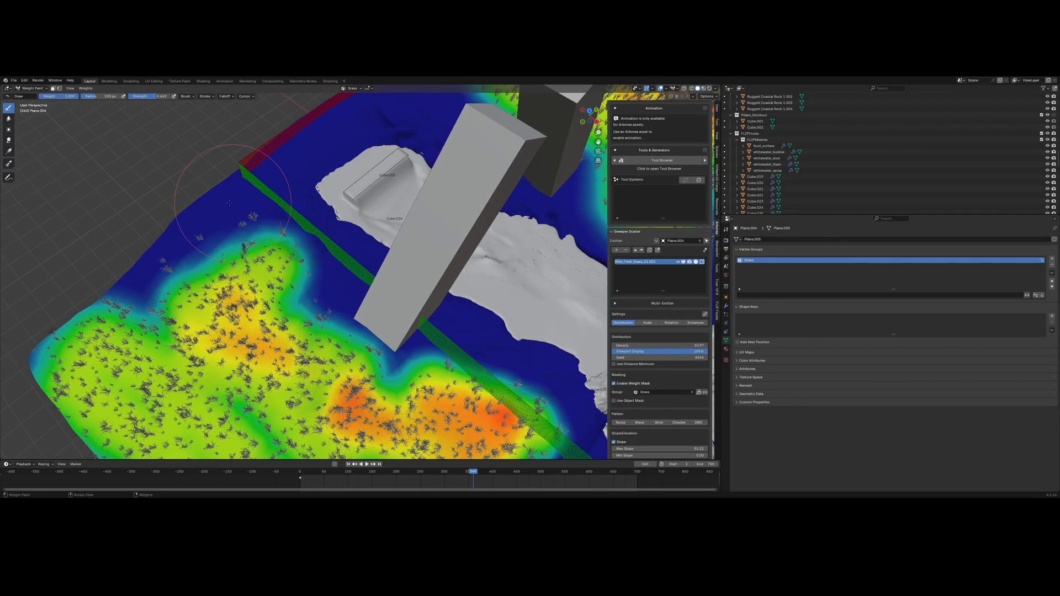
mouse_move(199, 220)
mouse_down()
mouse_move(265, 243)
mouse_move(320, 309)
mouse_move(336, 190)
mouse_up()
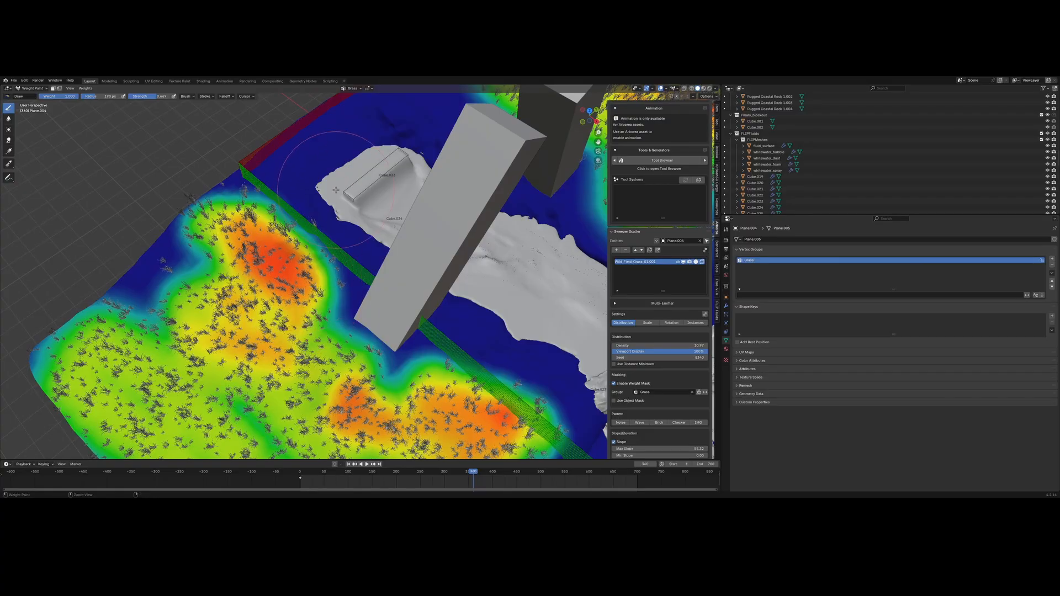
mouse_move(272, 313)
mouse_down()
mouse_move(323, 330)
mouse_move(191, 325)
mouse_move(123, 309)
mouse_move(149, 283)
mouse_up()
- Return to Object Mode and select the wild field grass among the imported plant assets beside the terrain
mouse_move(160, 282)
middle_down()
mouse_move(124, 251)
mouse_move(57, 108)
middle_up()
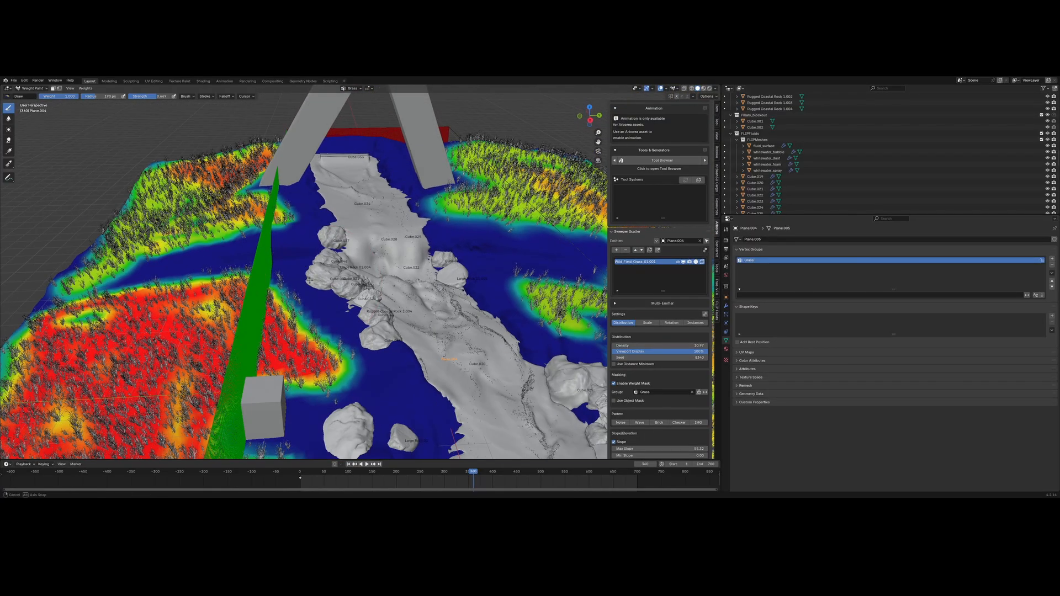
click(35, 96)
middle_drag(290, 319, 368, 254)
scroll(318, 287, down, 3)
scroll(369, 253, up, 4)
shift+middle_drag(434, 314, 384, 278)
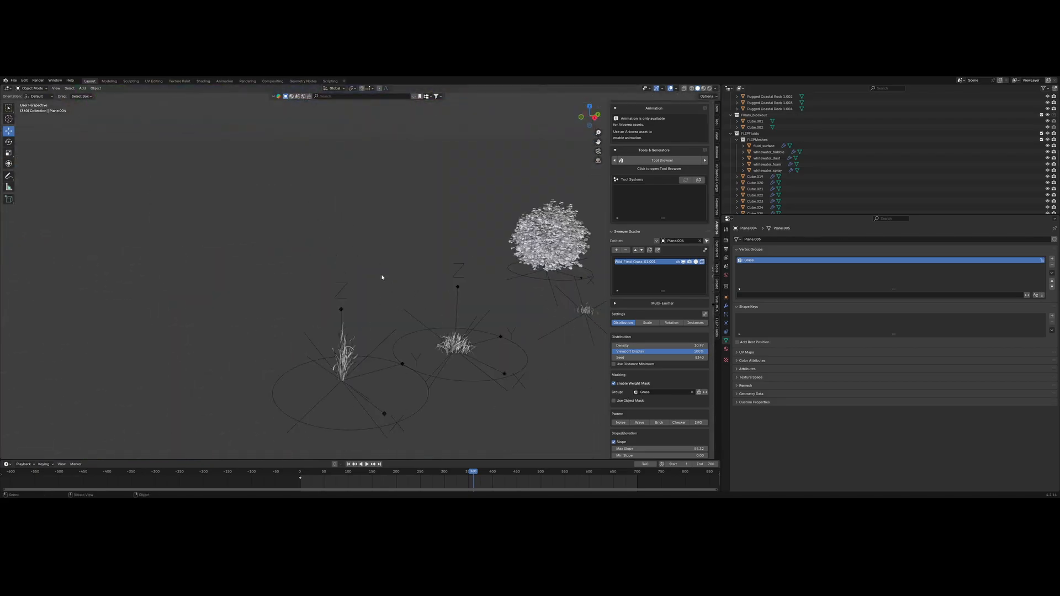
click(341, 348)
scroll(367, 338, down, 4)
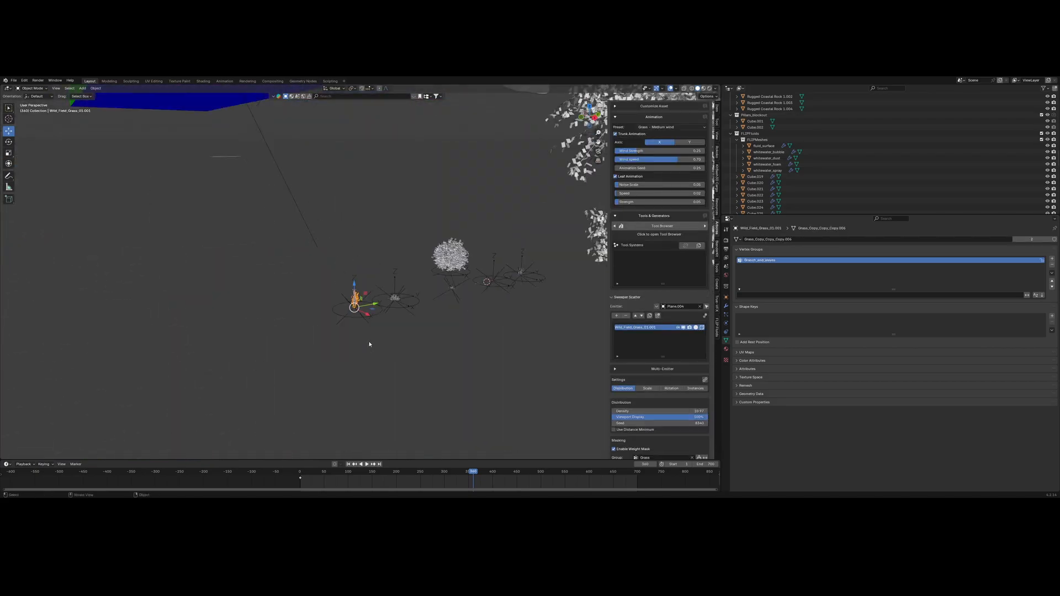
- Select the Tall_Grass asset and add it as a second scatter system on the terrain
scroll(410, 337, up, 5)
scroll(410, 336, down, 3)
scroll(784, 198, down, 15)
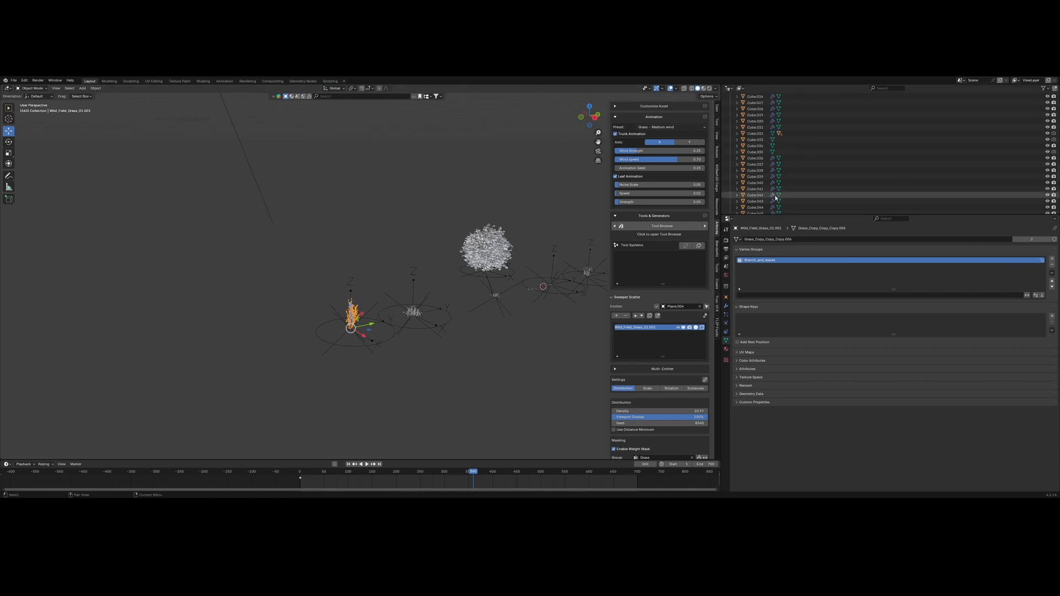
scroll(787, 199, up, 3)
click(412, 313)
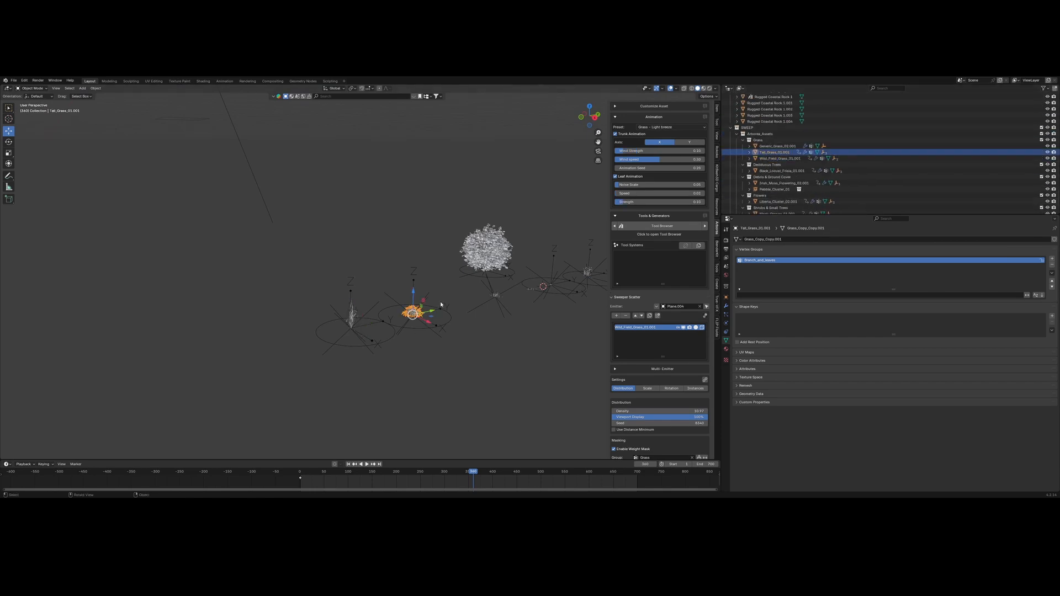
middle_drag(441, 304, 586, 323)
click(617, 316)
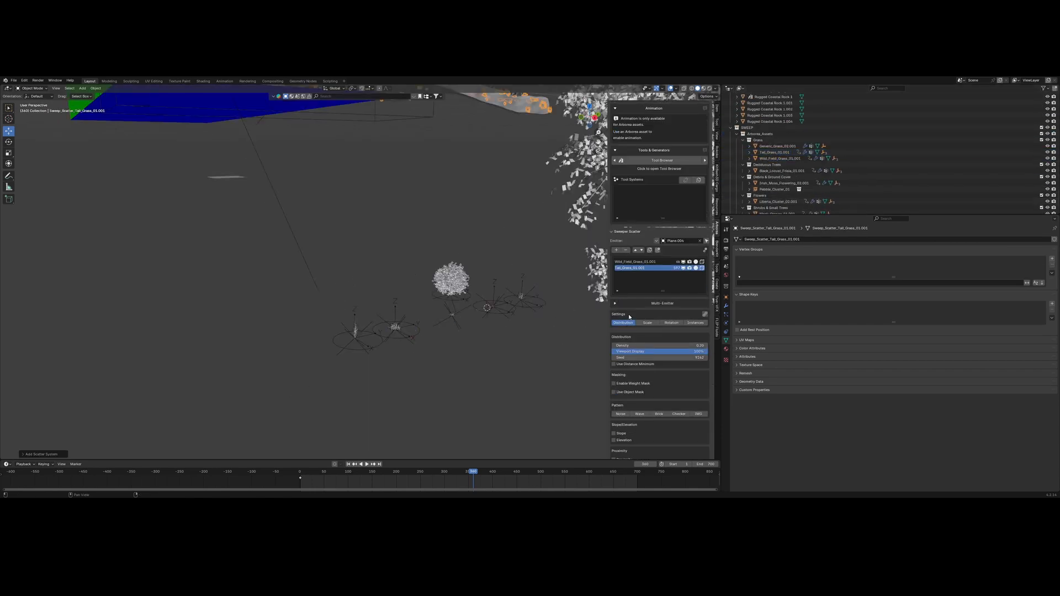
- Enable the weight mask for the Tall_Grass scatter with the Grass vertex group and inspect its coverage on the bank
click(614, 383)
click(643, 392)
click(646, 403)
key(Home)
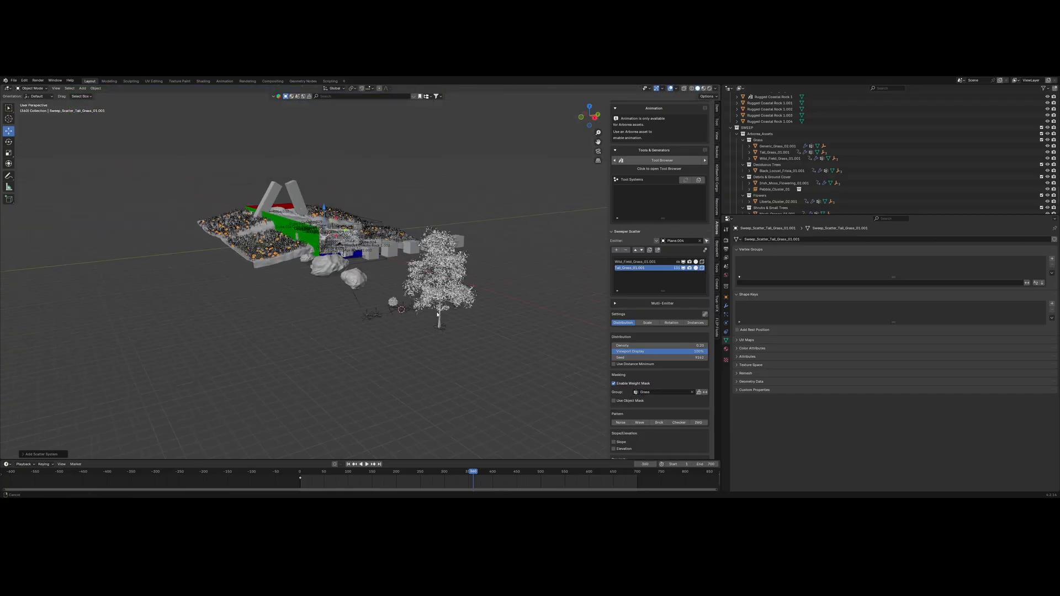
scroll(406, 313, up, 5)
shift+middle_drag(407, 313, 511, 326)
scroll(511, 326, up, 5)
scroll(511, 393, down, 3)
click(511, 393)
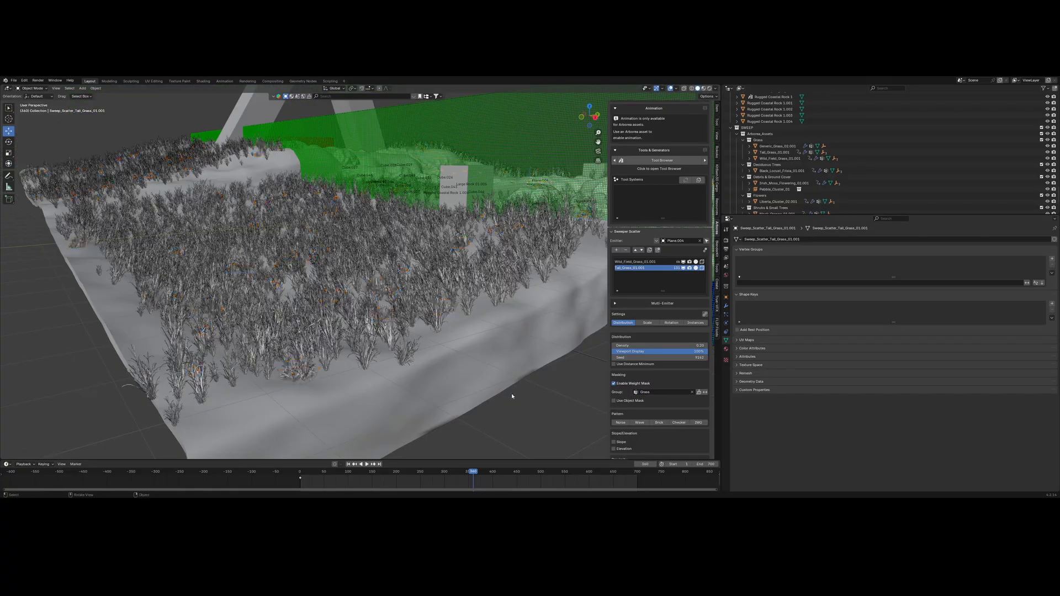
- Set the global scale of the Tall_Grass scatter to 2.00
key(ctrl+z)
scroll(356, 382, down, 6)
shift+middle_drag(514, 409, 437, 334)
scroll(437, 335, up, 4)
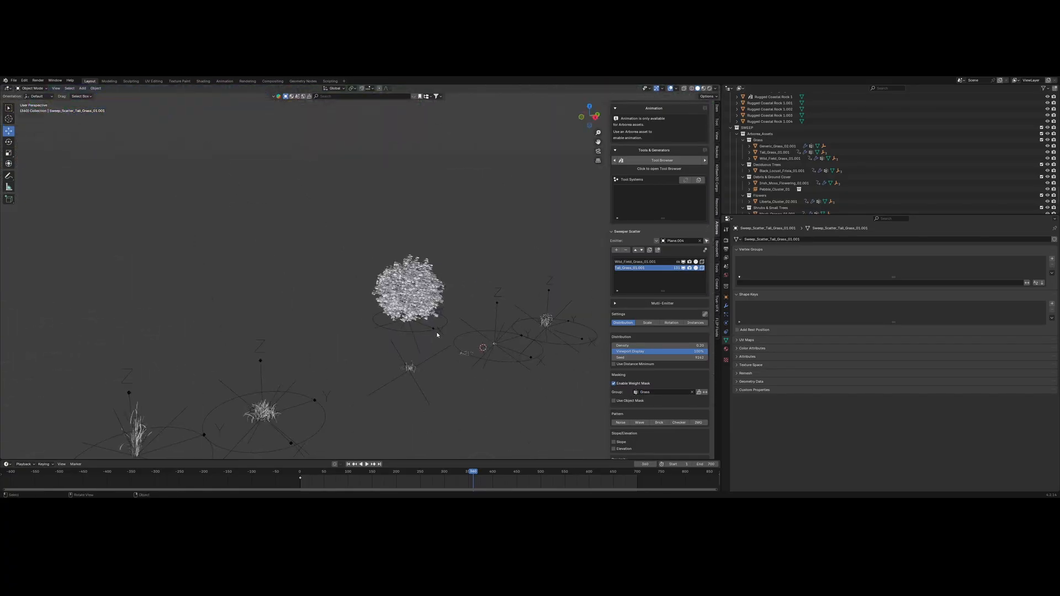
click(646, 323)
drag(660, 352, 671, 351)
scroll(486, 325, down, 8)
scroll(479, 325, up, 5)
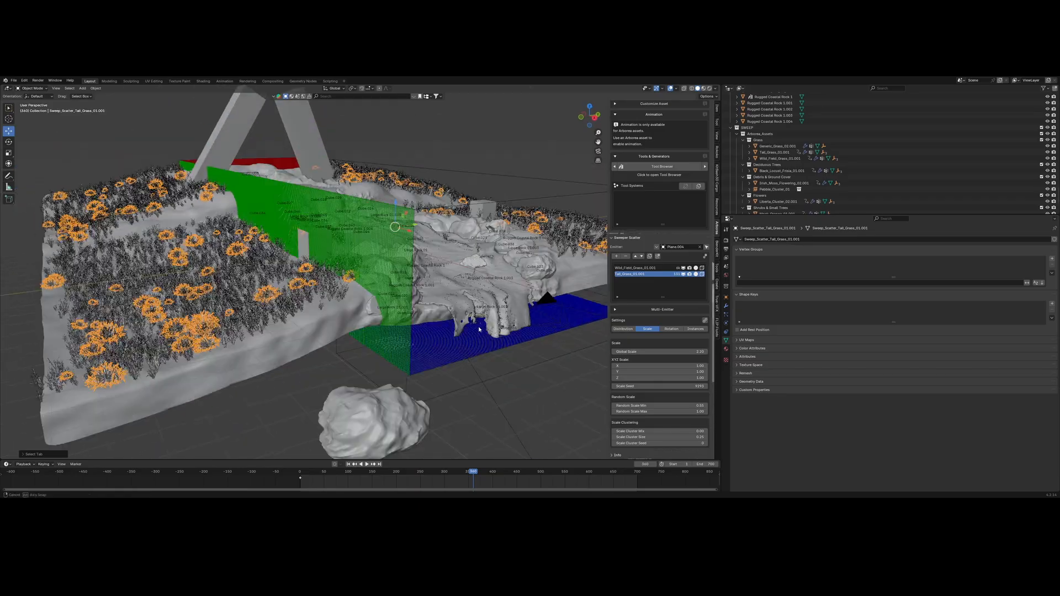
- Increase the distribution density of the Tall_Grass scatter
middle_drag(544, 318, 473, 308)
click(625, 330)
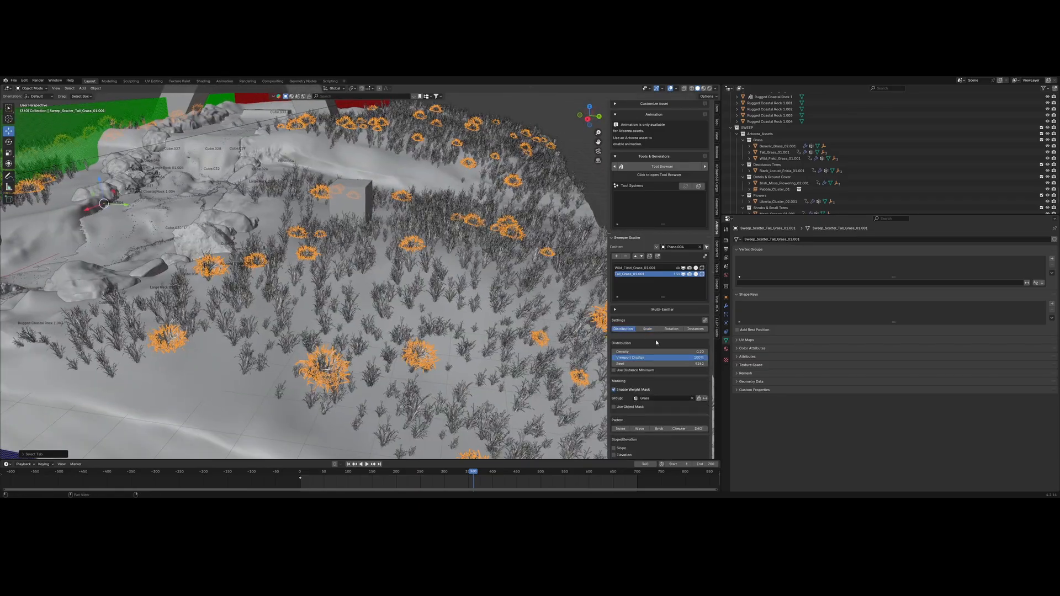
drag(656, 351, 671, 352)
scroll(398, 337, down, 8)
middle_drag(309, 354, 365, 336)
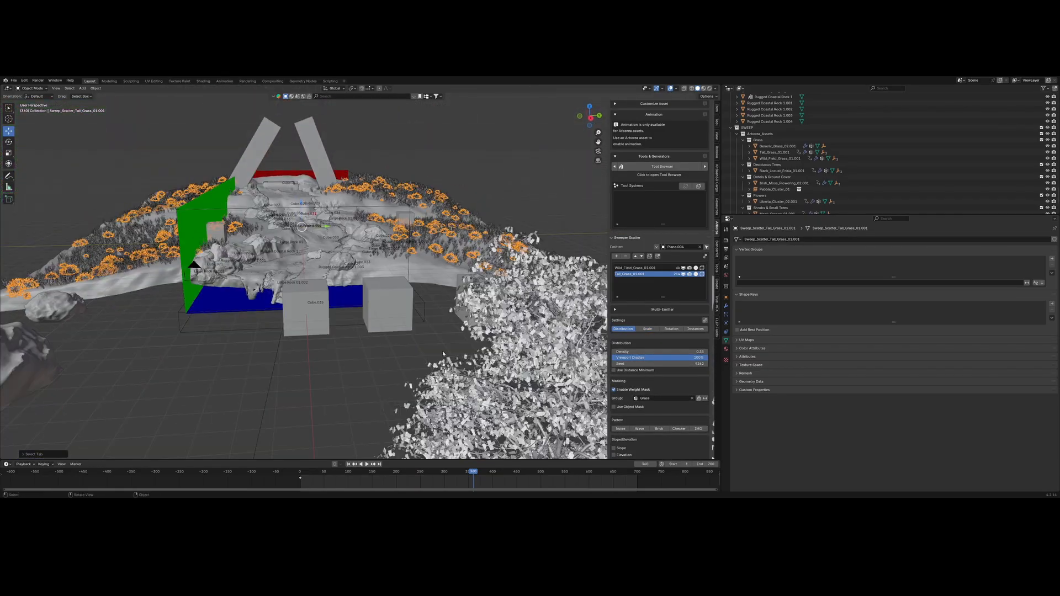
- Deselect the scattered grass, inspect both banks around the stream and save the file
click(350, 381)
scroll(350, 381, up, 5)
middle_drag(350, 373, 438, 312)
scroll(342, 419, down, 5)
scroll(420, 373, up, 6)
scroll(470, 344, down, 6)
key(ctrl+s)
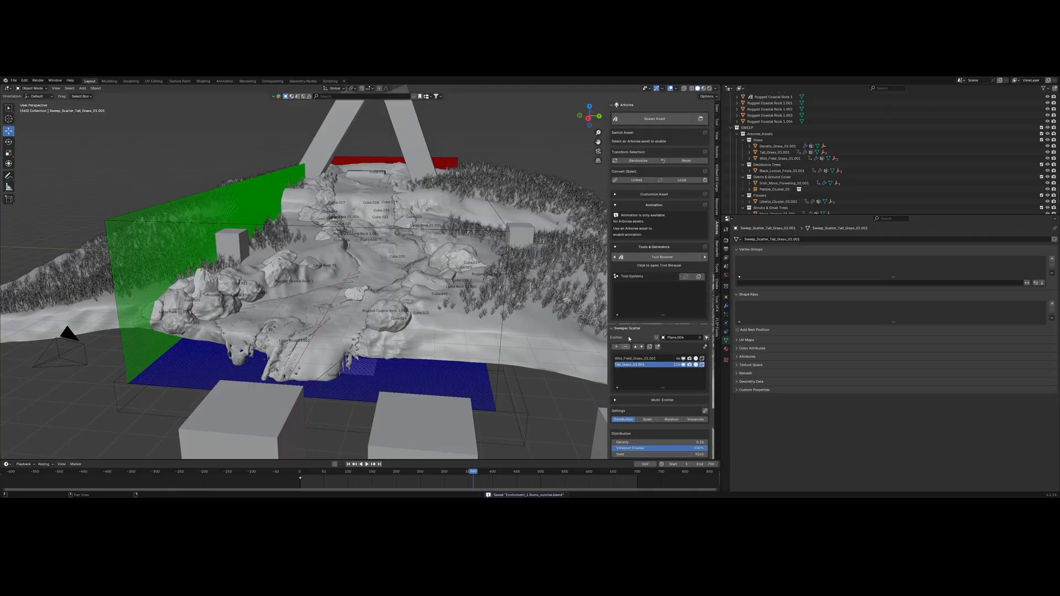
- Bring up the FLIP Fluids settings, advance one frame to reload the simulation and show the scene in rendered shading
click(717, 327)
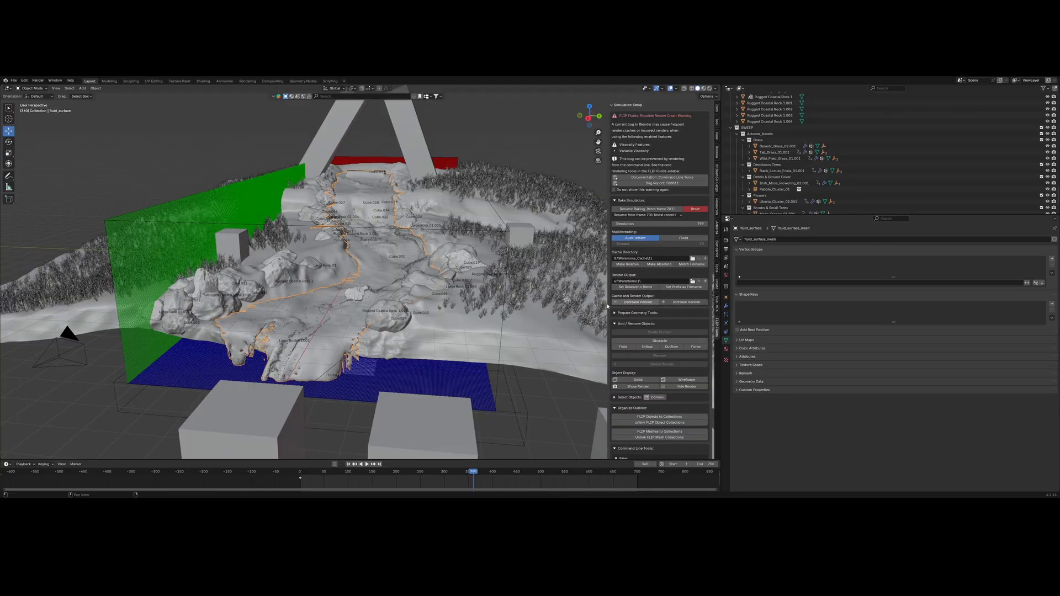
middle_drag(513, 303, 500, 298)
scroll(634, 343, down, 12)
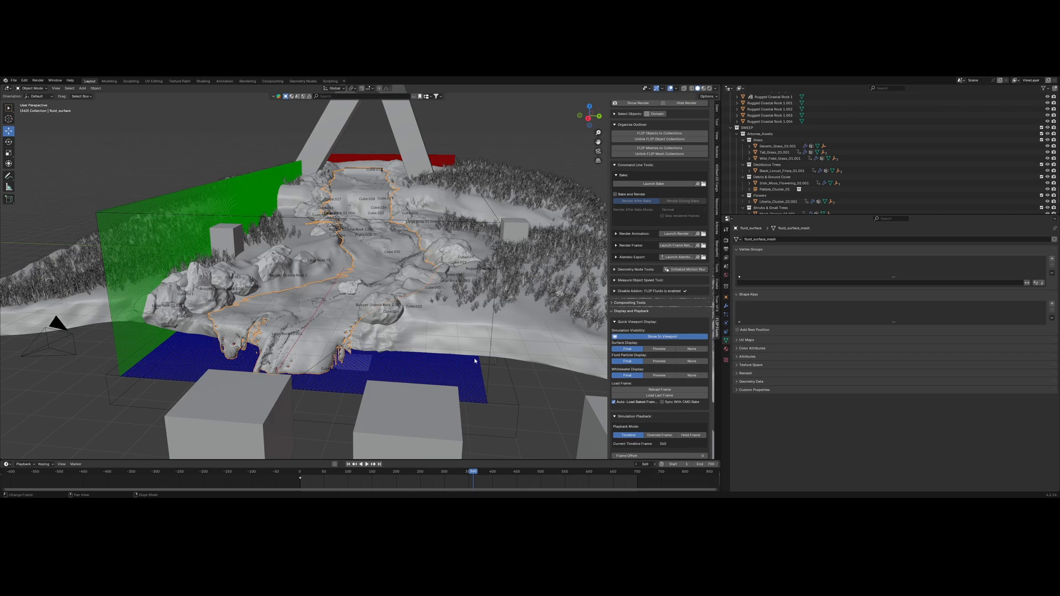
key(Right)
middle_drag(475, 361, 410, 345)
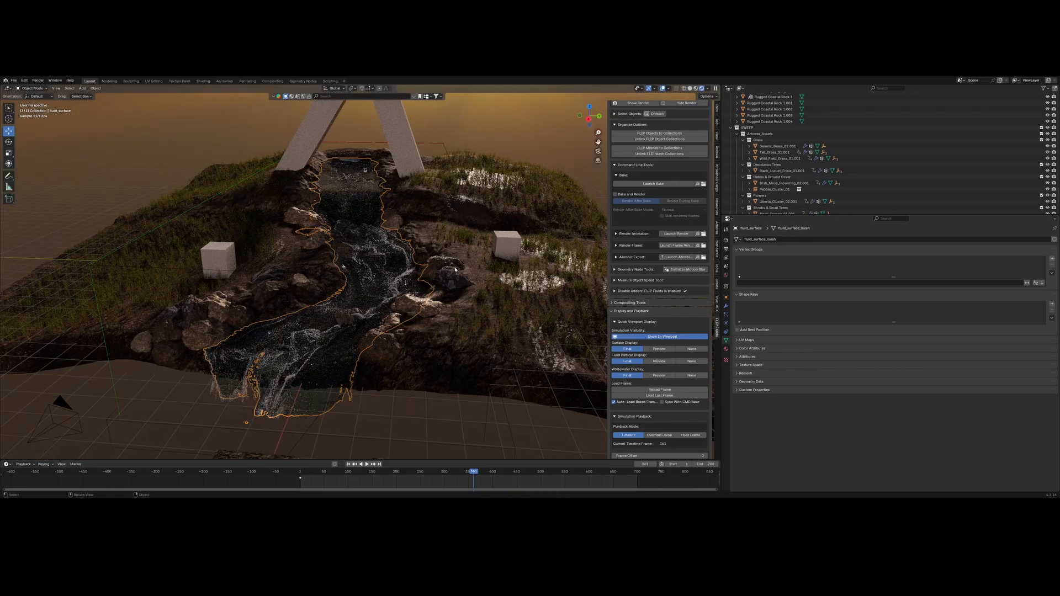
- Examine the rendered stream and grassy banks through the scene camera and return to solid viewport shading
middle_drag(407, 277, 420, 261)
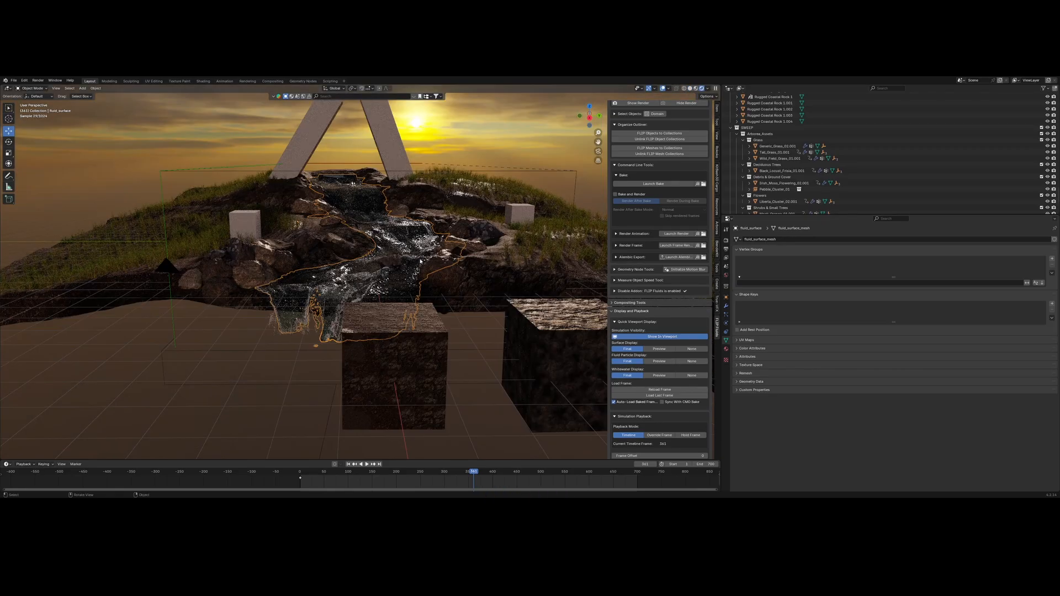
click(598, 151)
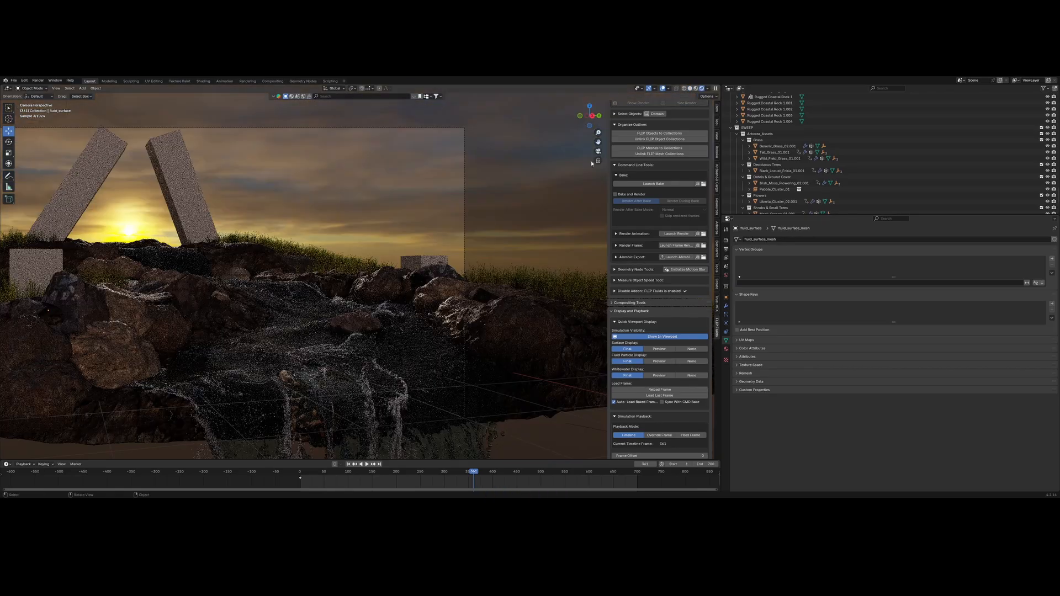
shift+middle_drag(347, 264, 404, 249)
scroll(403, 248, down, 1)
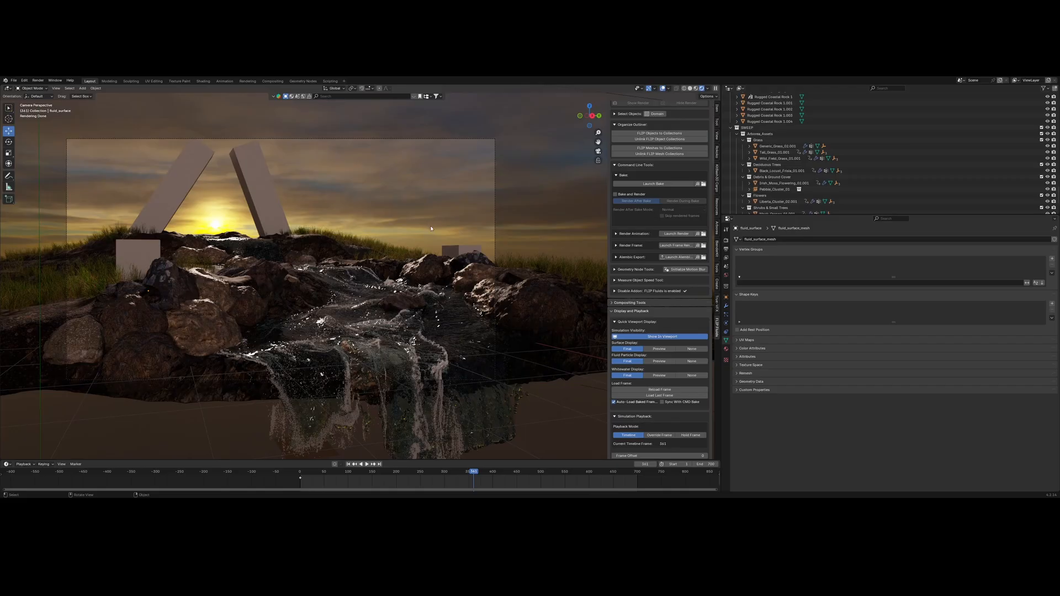
middle_drag(425, 224, 484, 155)
middle_drag(505, 228, 446, 227)
click(690, 88)
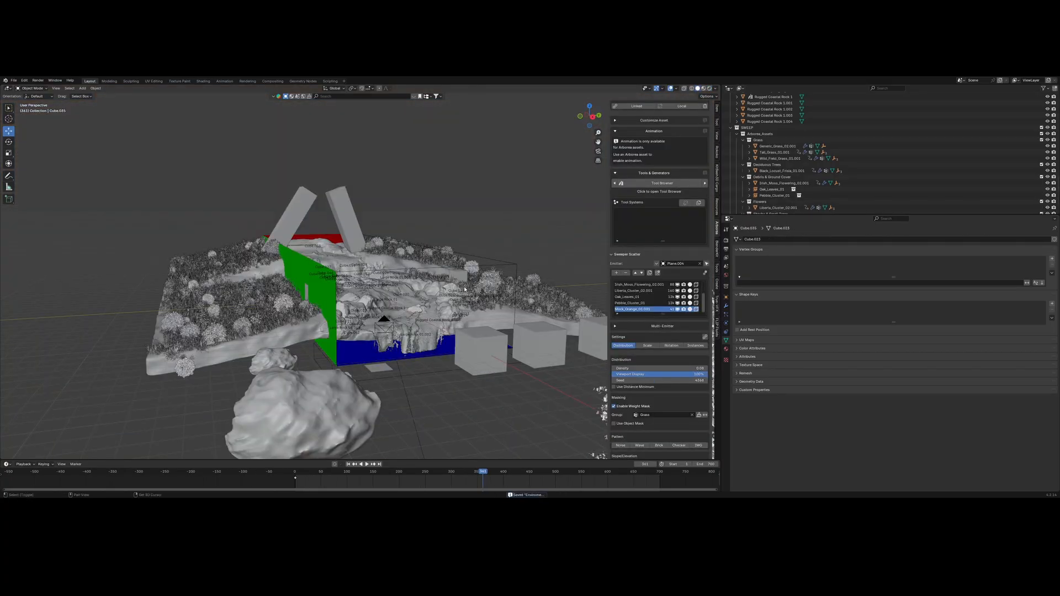
- Add a mesh plane and move it along the X axis to the far side of the terrain
shift+middle_drag(465, 288, 461, 284)
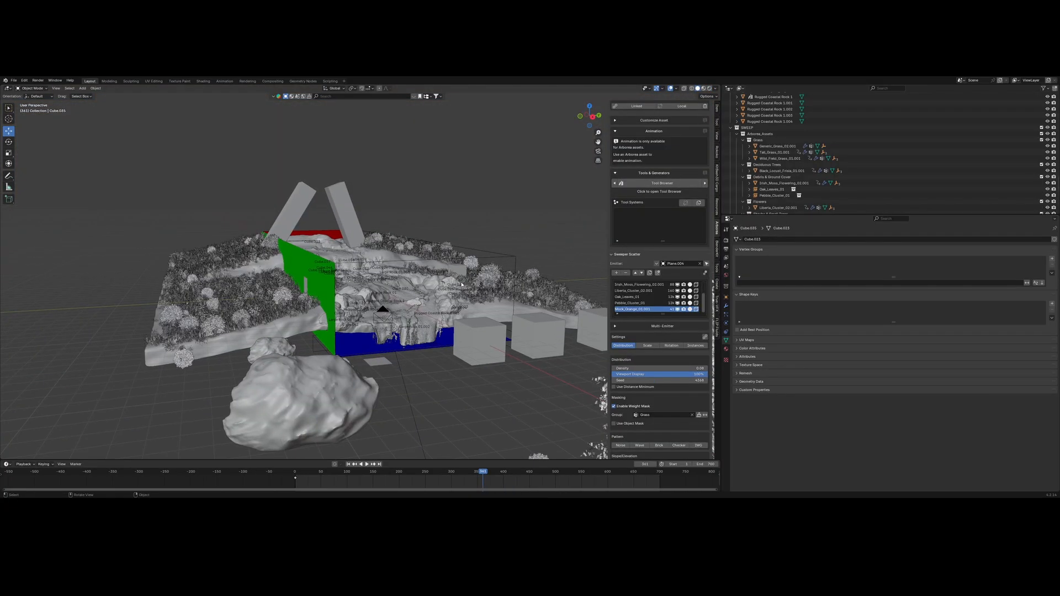
key(shift+a)
mouse_move(461, 294)
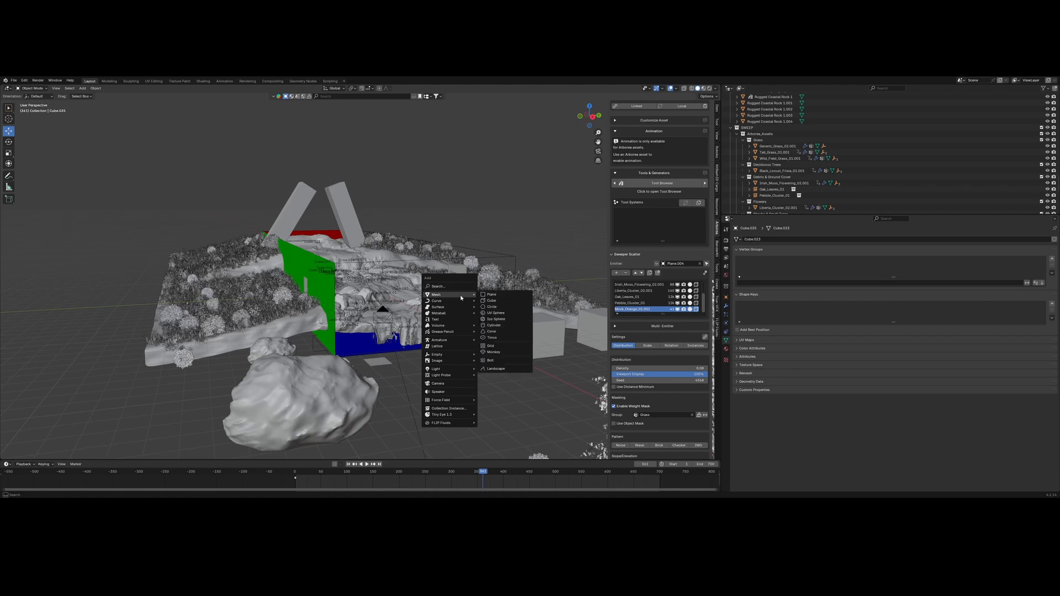
click(495, 296)
scroll(479, 360, down, 5)
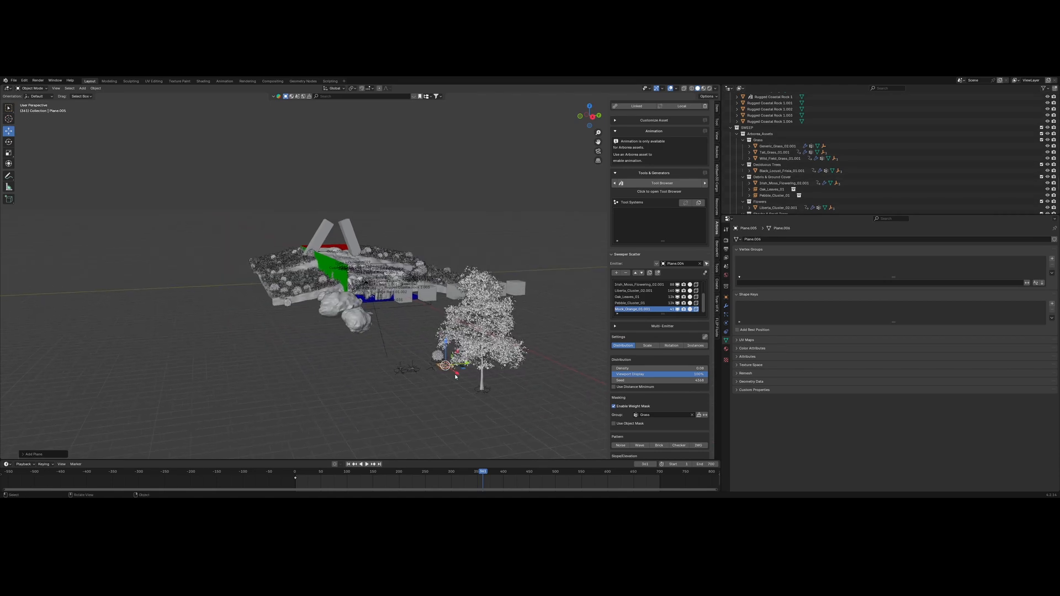
key(g)
key(x)
click(304, 288)
- Move the plane along the Y axis and position it in top view diagonally beyond the terrain's corner
scroll(276, 276, up, 3)
middle_drag(185, 236, 216, 248)
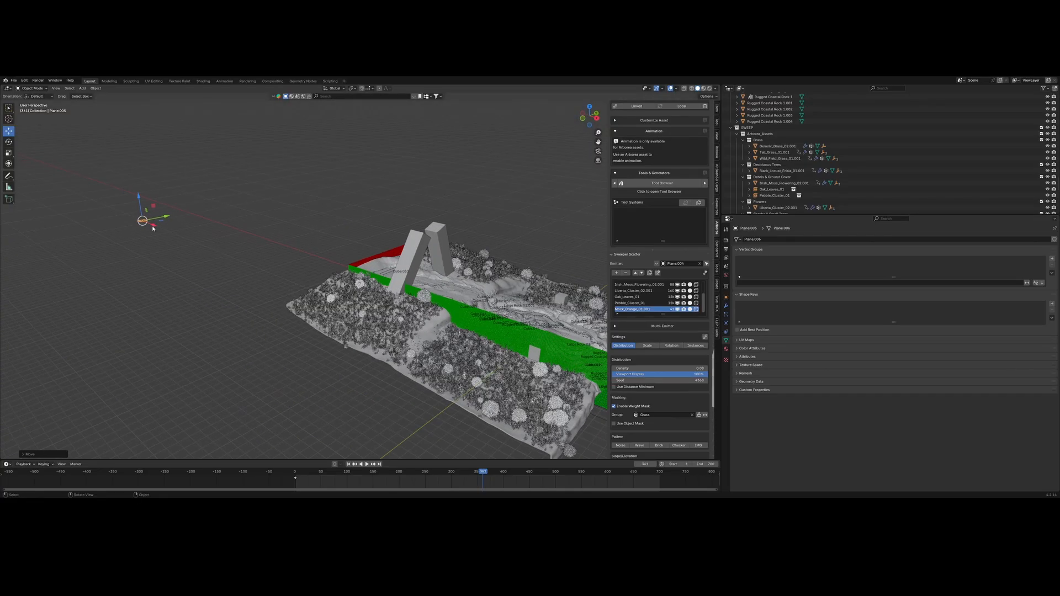
key(g)
key(y)
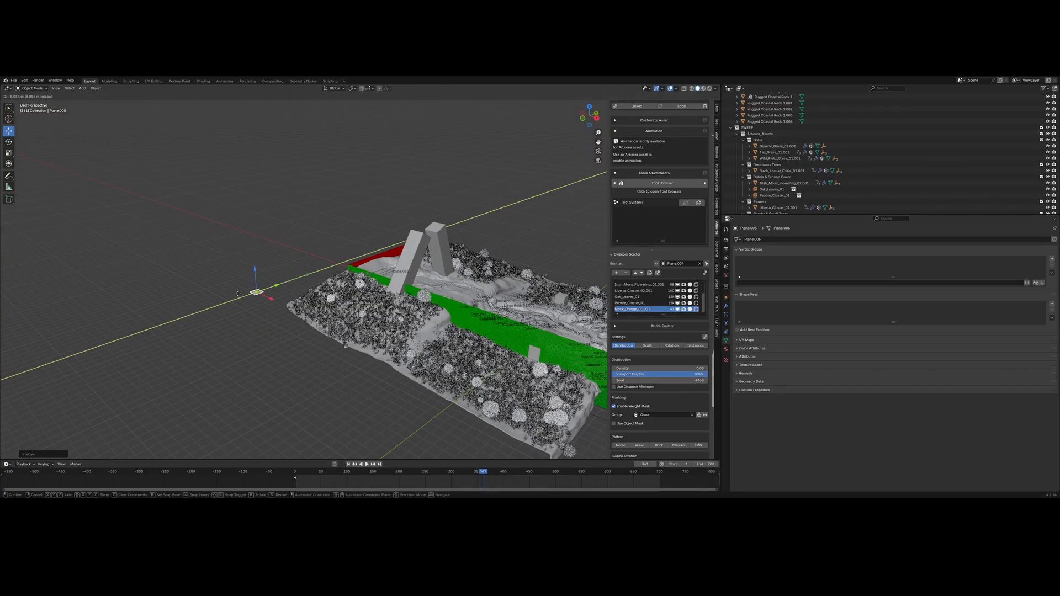
click(238, 294)
middle_drag(229, 294, 267, 286)
key(KP_7)
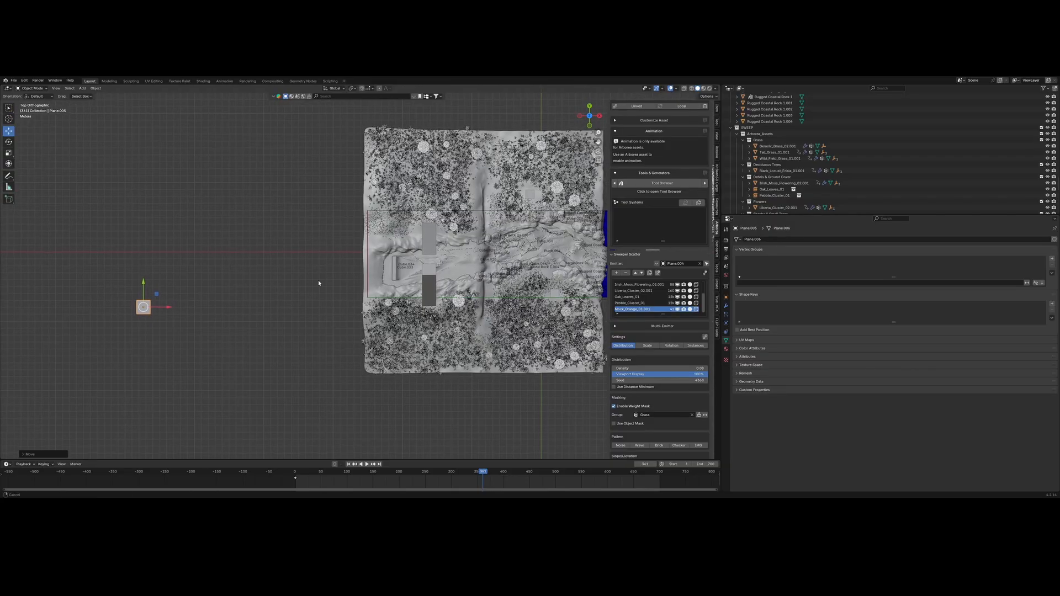
drag(210, 273, 266, 385)
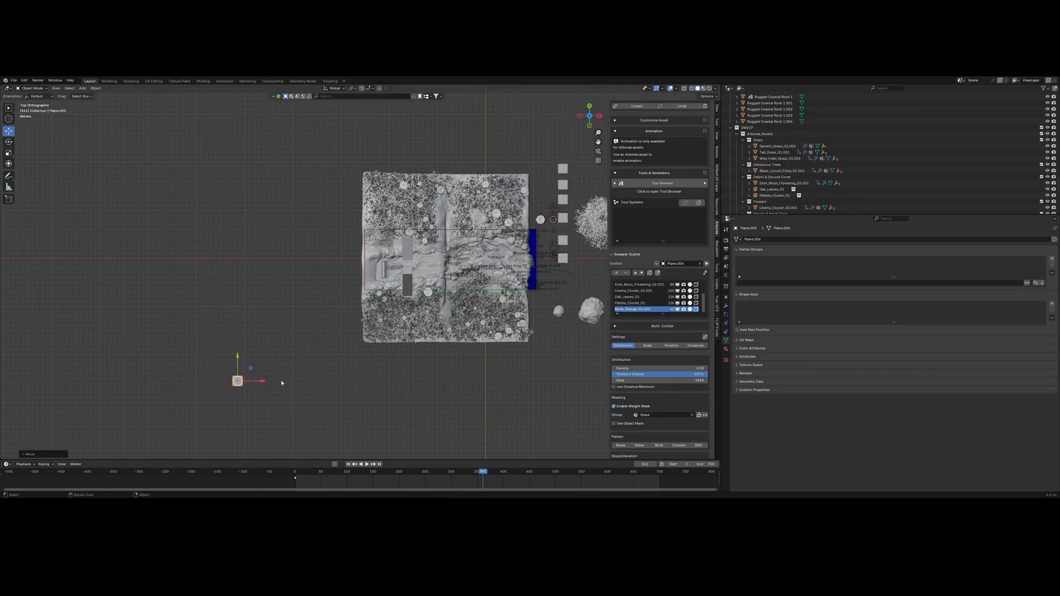
- Stretch the background plane along the Y axis into a long narrow strip
key(Tab)
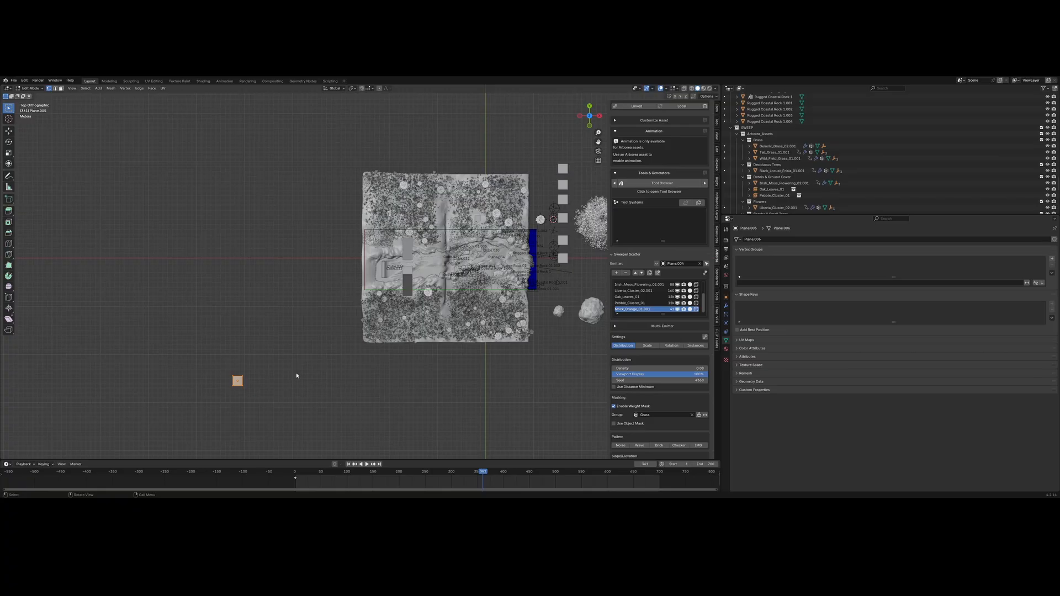
key(Tab)
key(s)
key(x)
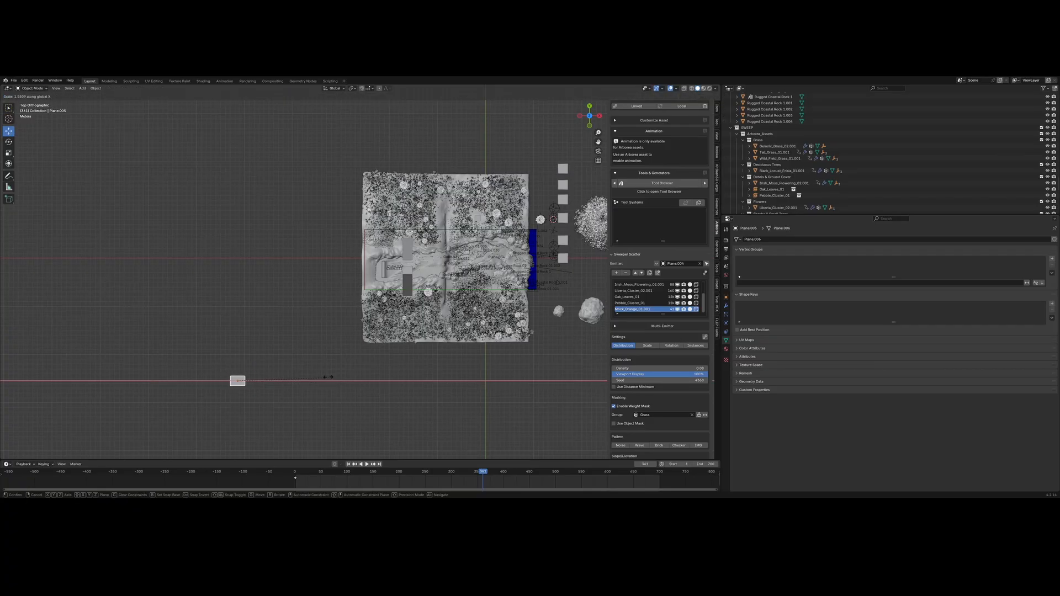
key(y)
click(413, 382)
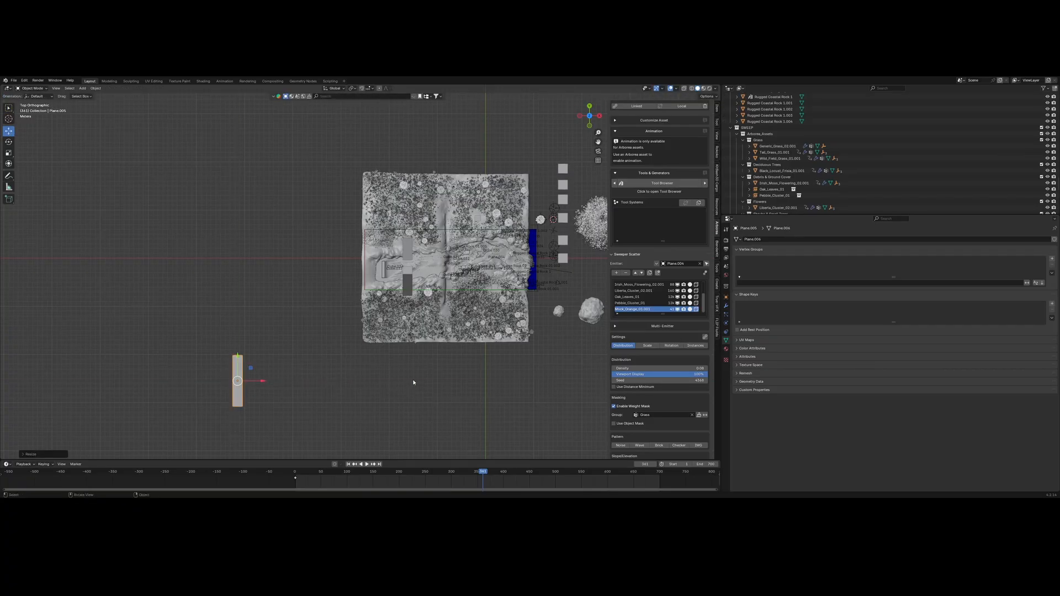
- Rotate the strip about 30° around the Z axis and move it closer to the terrain's corner
key(r)
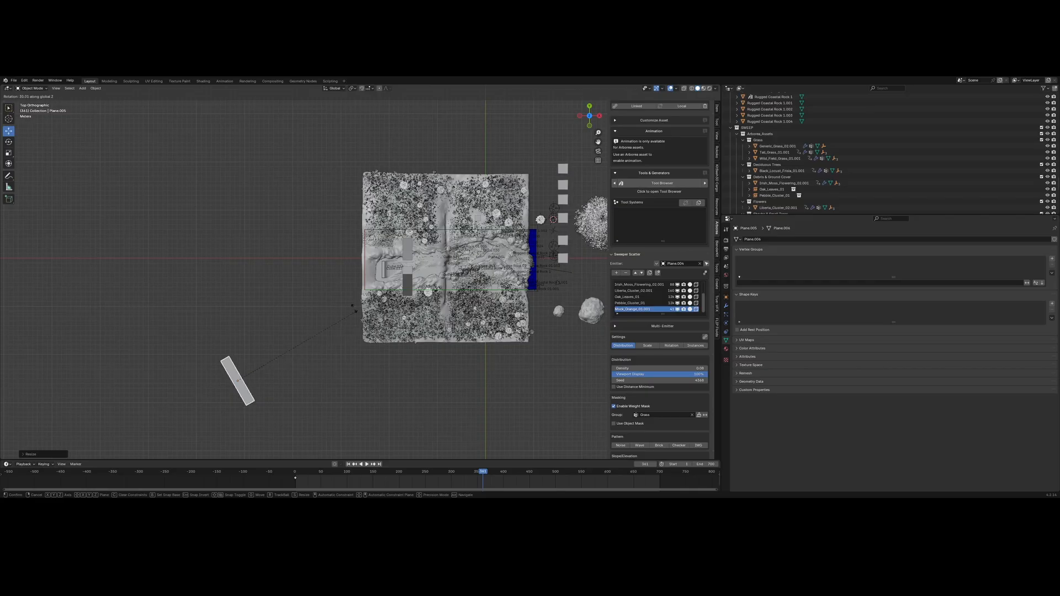
click(354, 308)
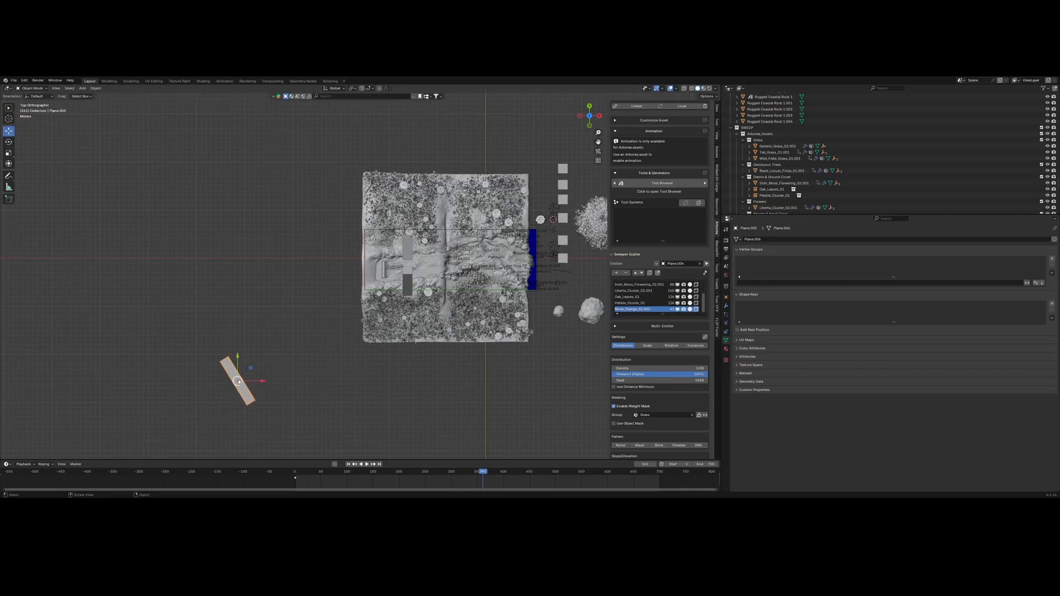
drag(238, 381, 303, 385)
- Lengthen the strip by moving its two end edges apart so it runs diagonally past the terrain's corner
key(Tab)
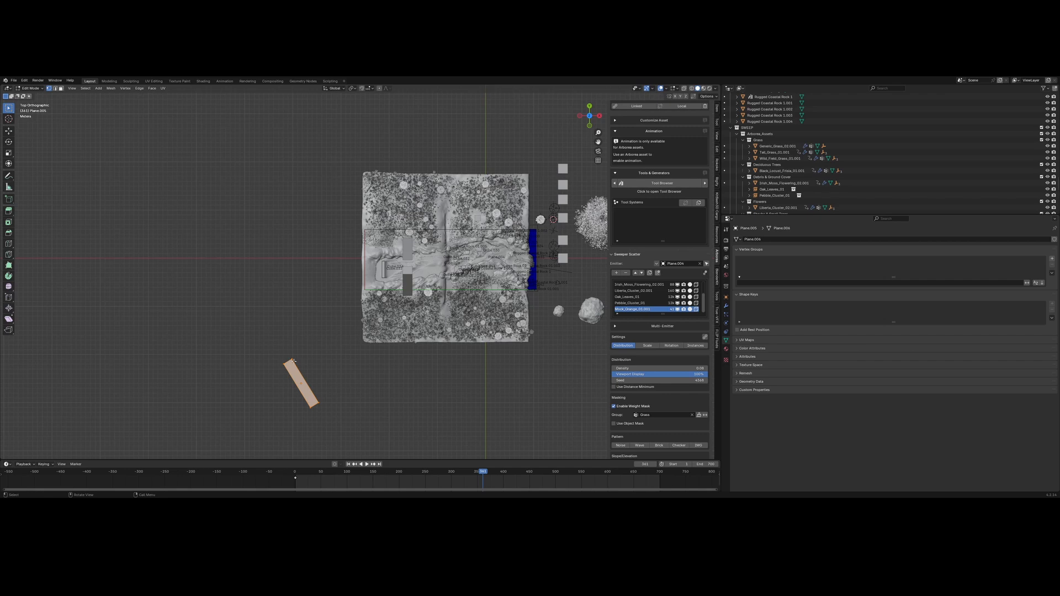
click(289, 363)
key(g)
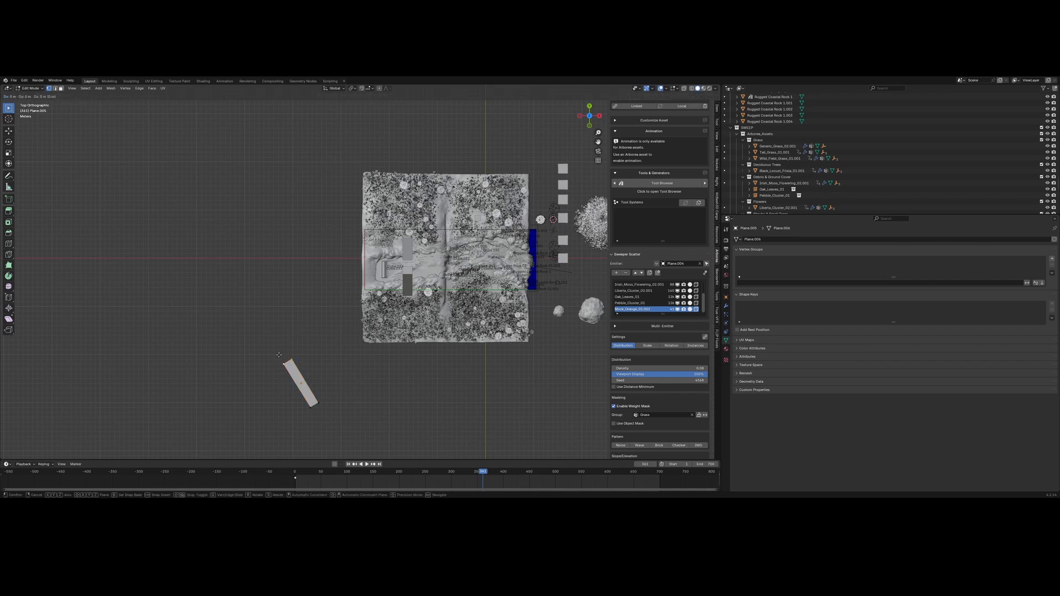
click(253, 304)
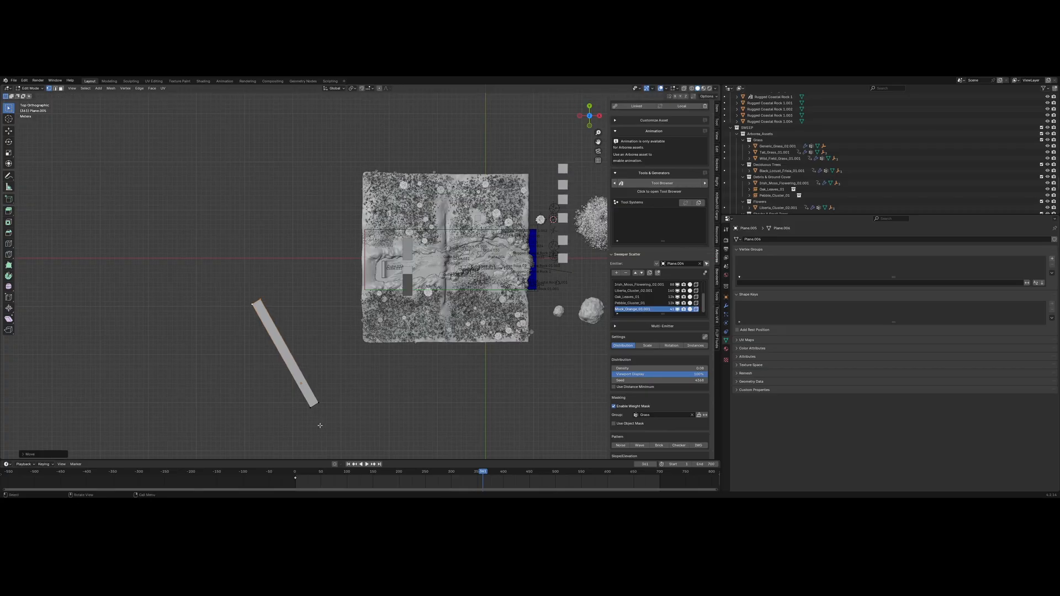
click(313, 407)
key(g)
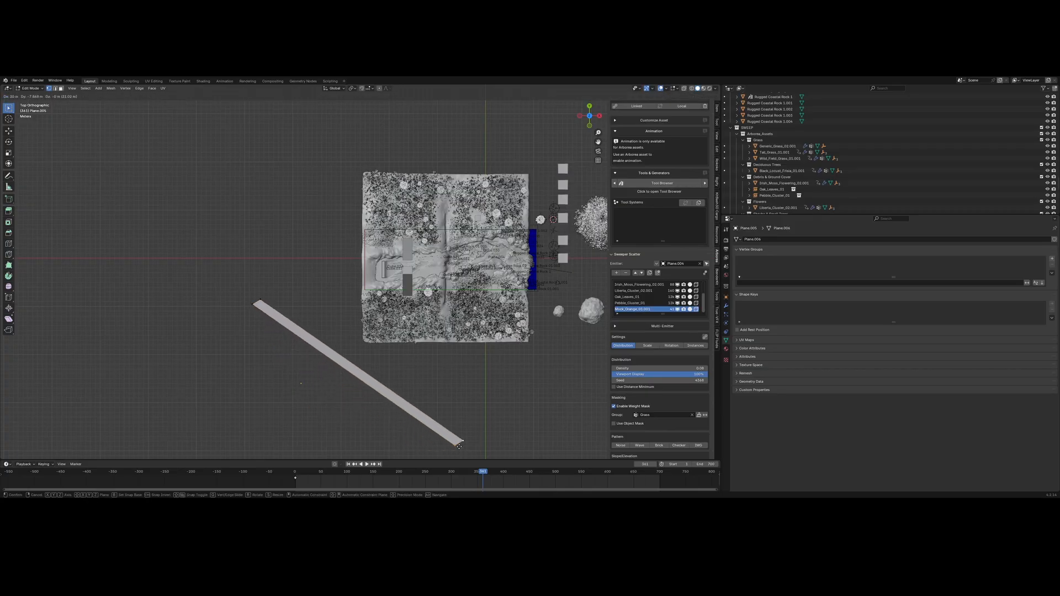
click(459, 446)
- Shift the strip's upper end edge slightly outward and extrude it along the Y axis past the terrain's far side
click(256, 304)
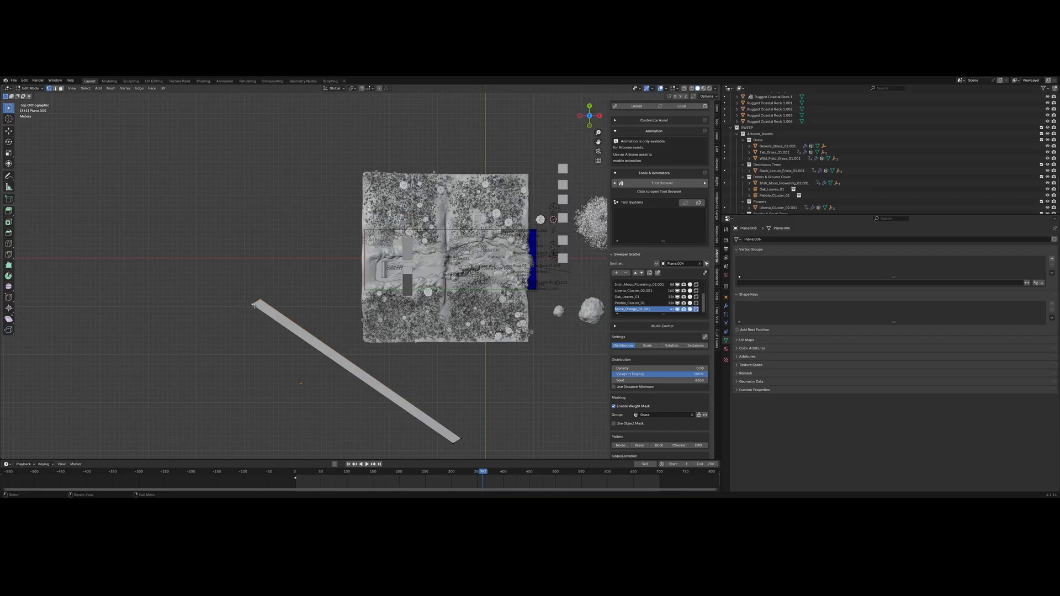
key(g)
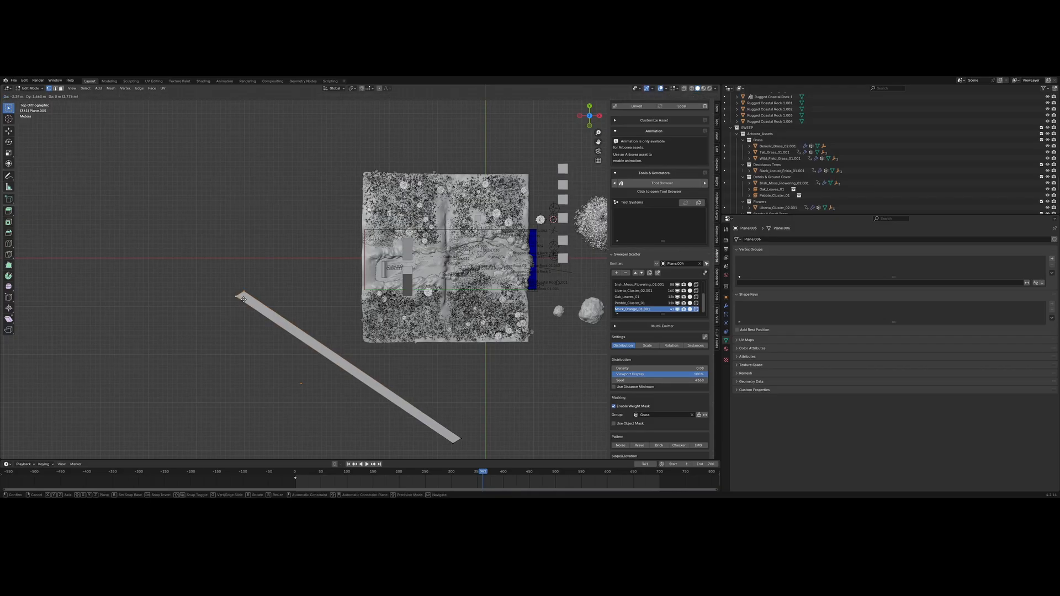
click(244, 298)
key(e)
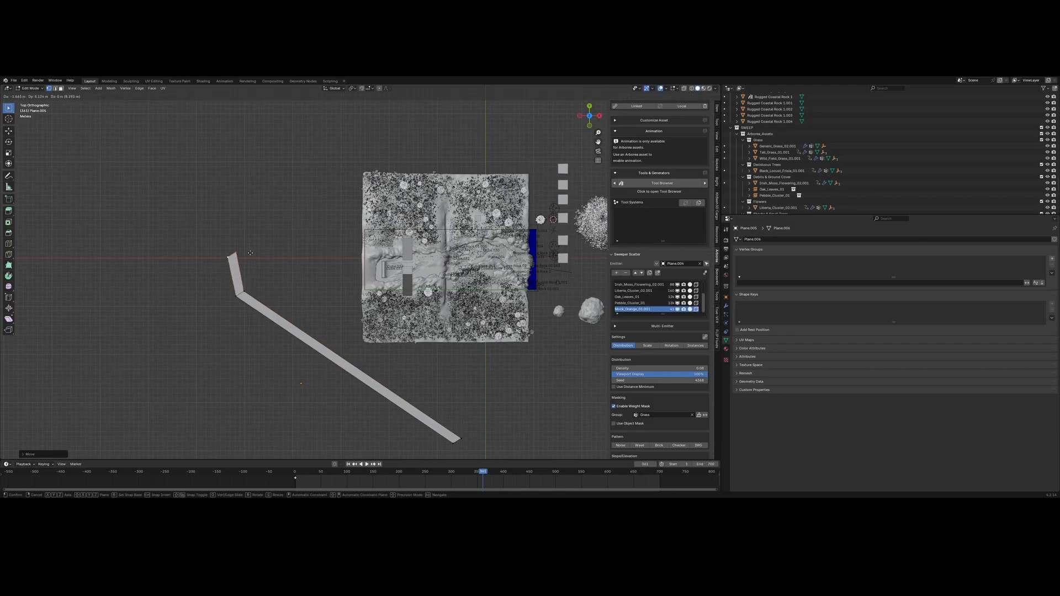
key(y)
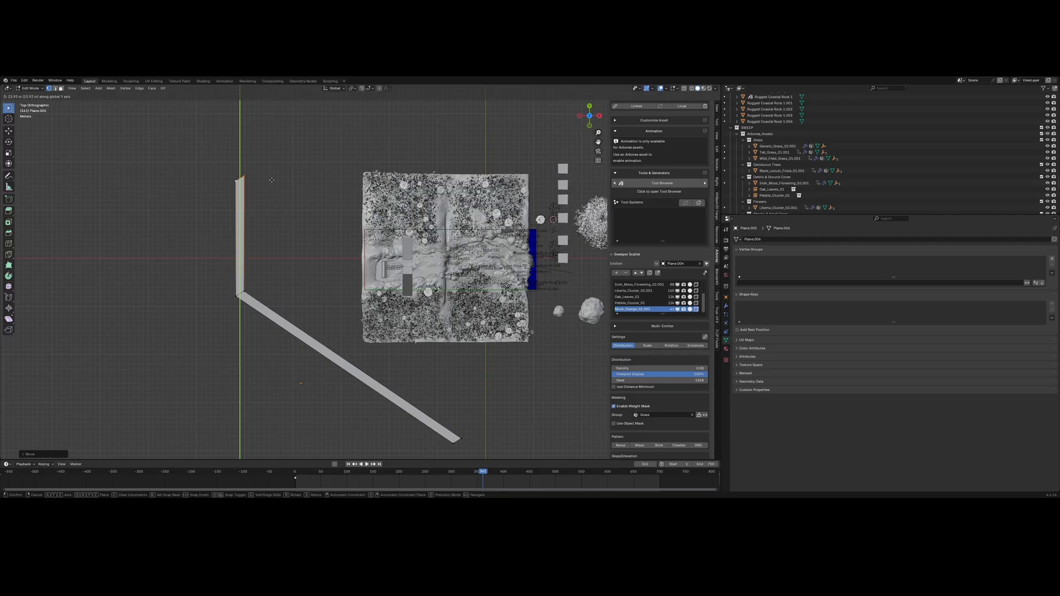
click(272, 172)
- Extrude a third segment diagonally around the terrain's other corner and rotate its end and corner edges for an even width
key(e)
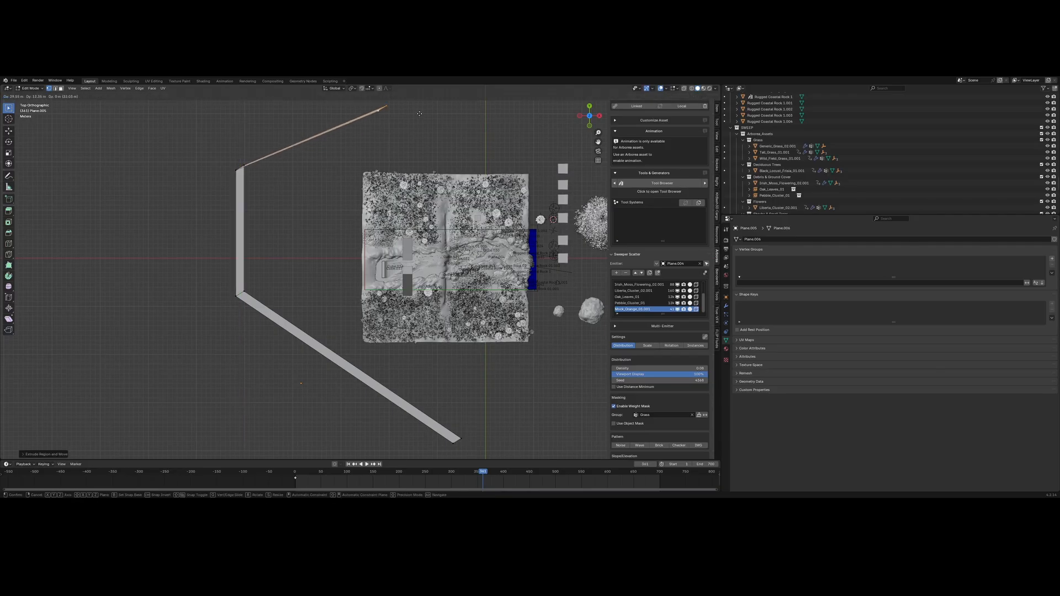
click(419, 109)
shift+middle_drag(420, 109, 427, 185)
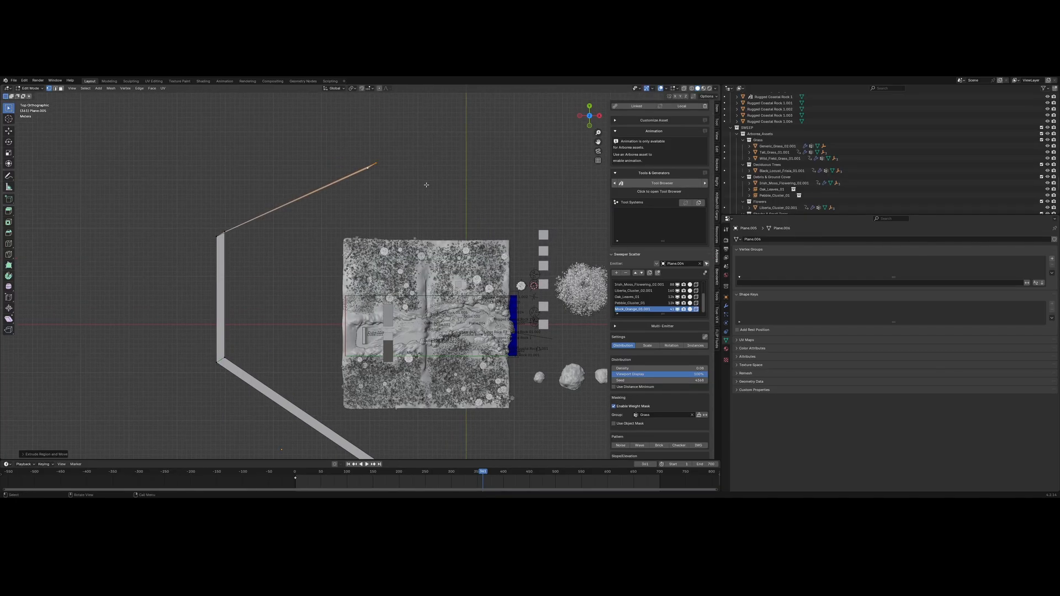
key(r)
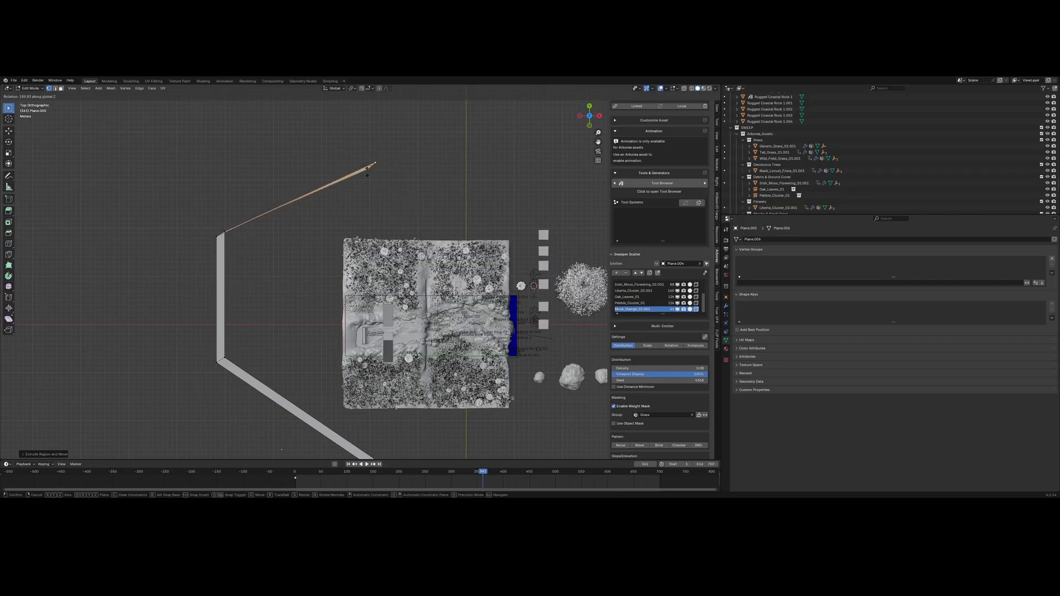
click(373, 177)
alt+click(223, 232)
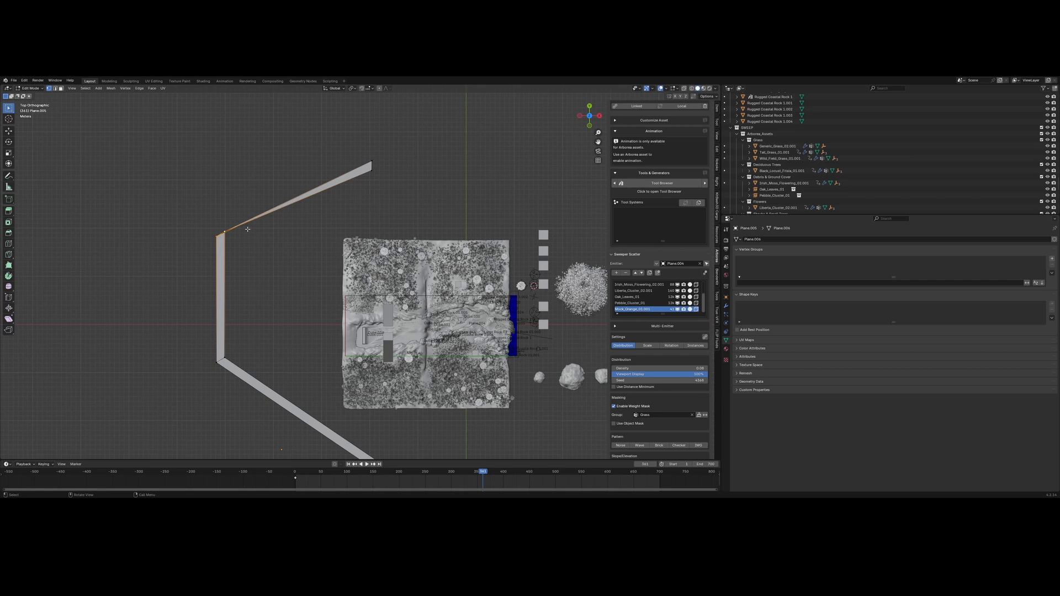
key(r)
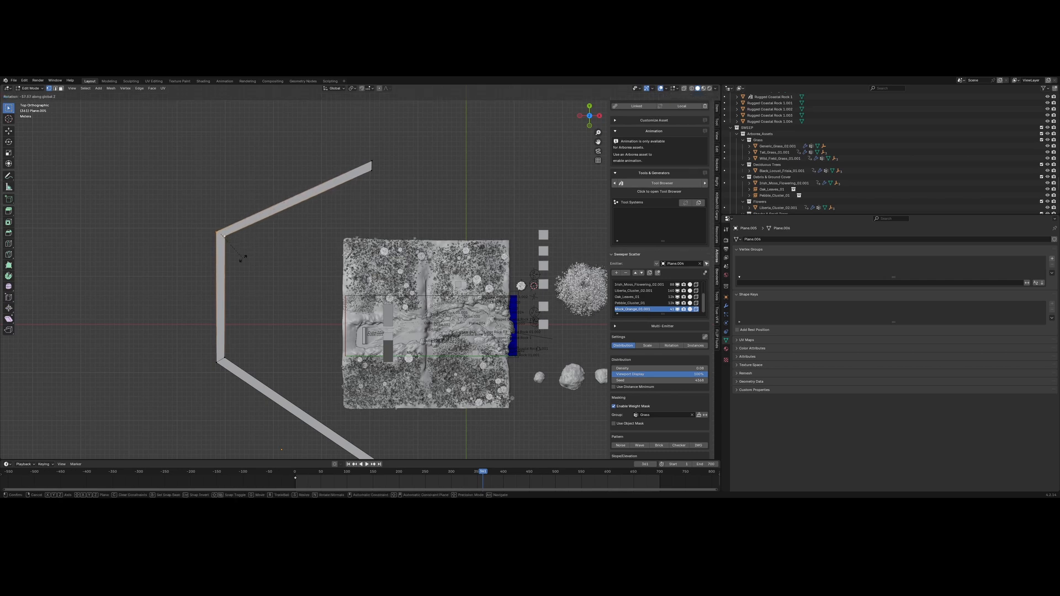
click(243, 258)
- Move the third segment's end edge farther out to lengthen that arm along the terrain
scroll(287, 268, down, 3)
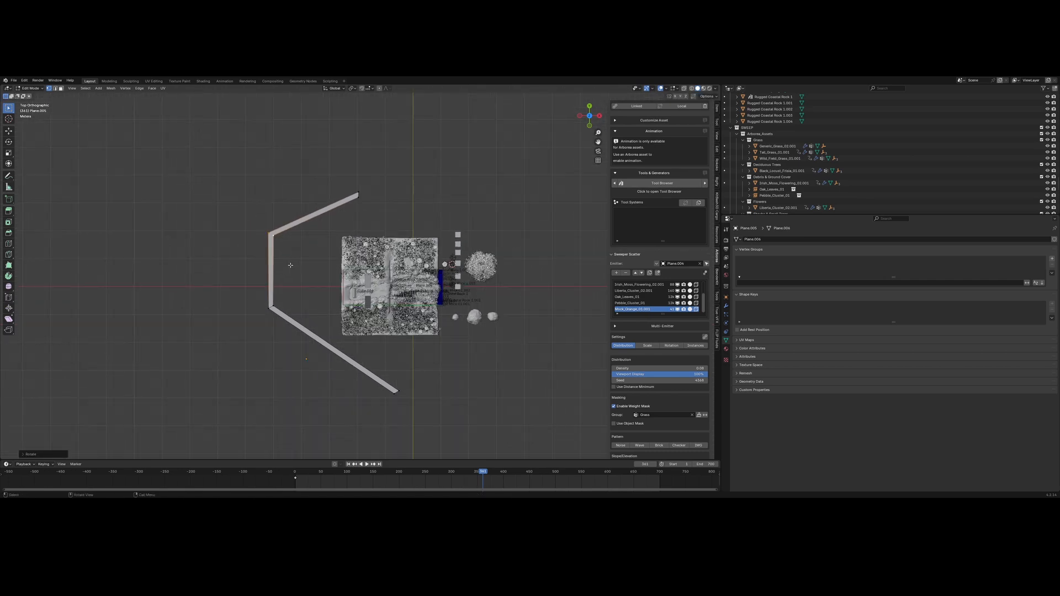
middle_drag(291, 266, 408, 276)
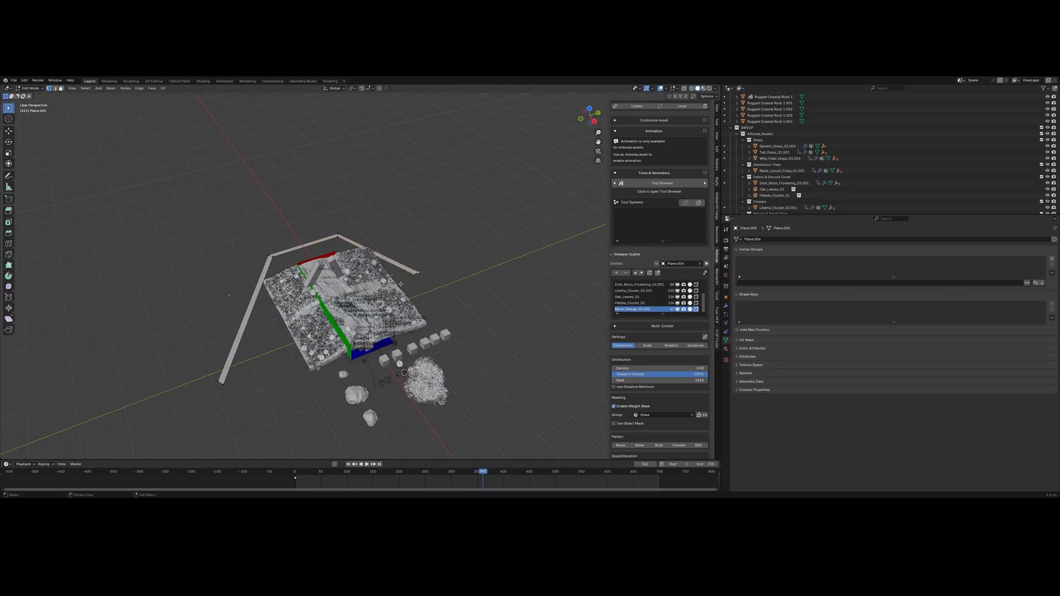
key(KP_7)
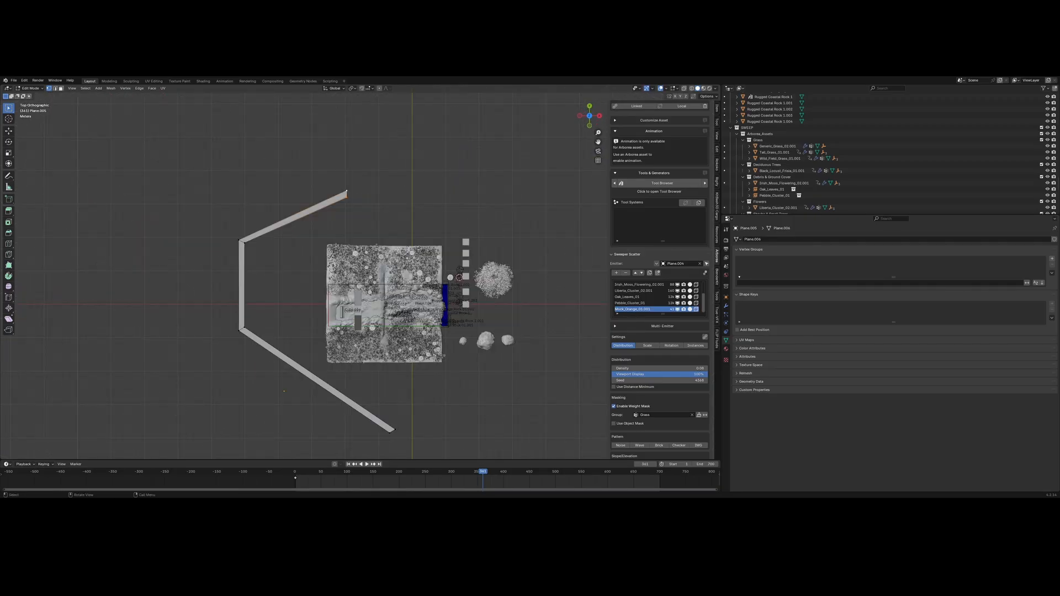
key(g)
click(445, 236)
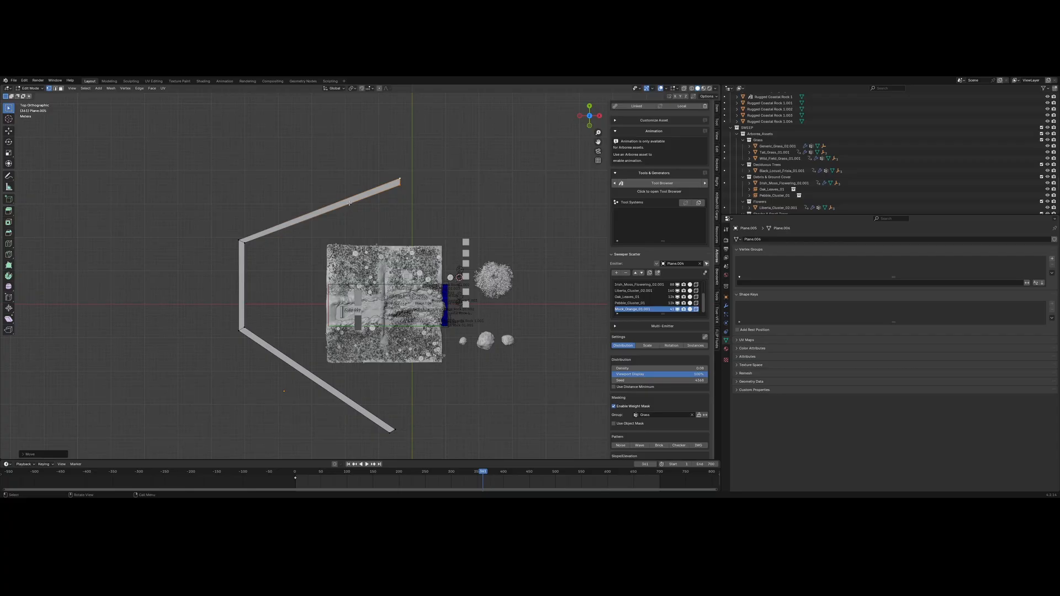
- Widen the strip into a broad band by moving its outer edges away from the terrain along X and scaling them up
key(a)
key(g)
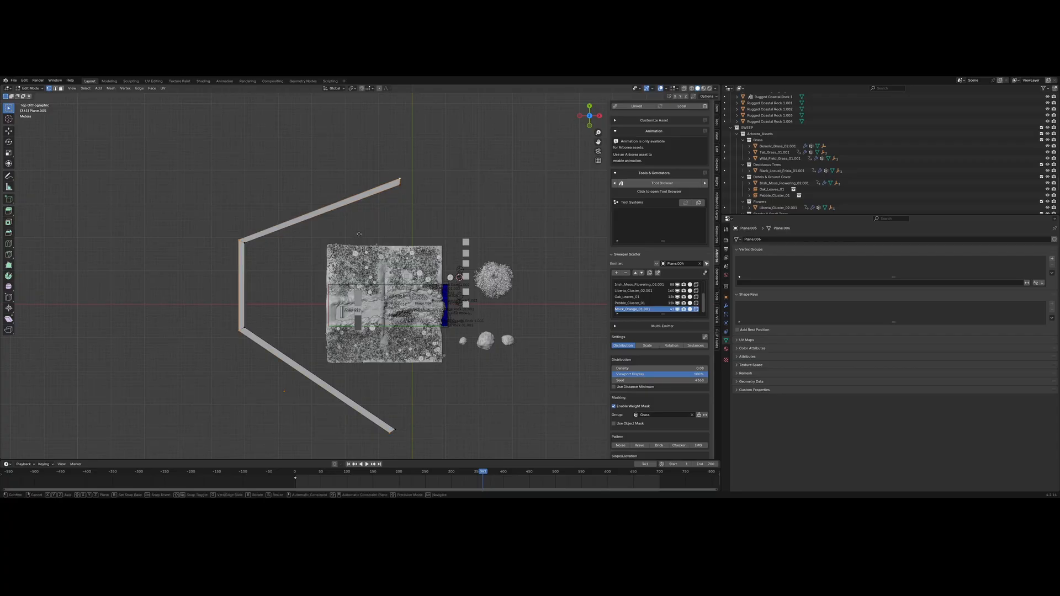
key(y)
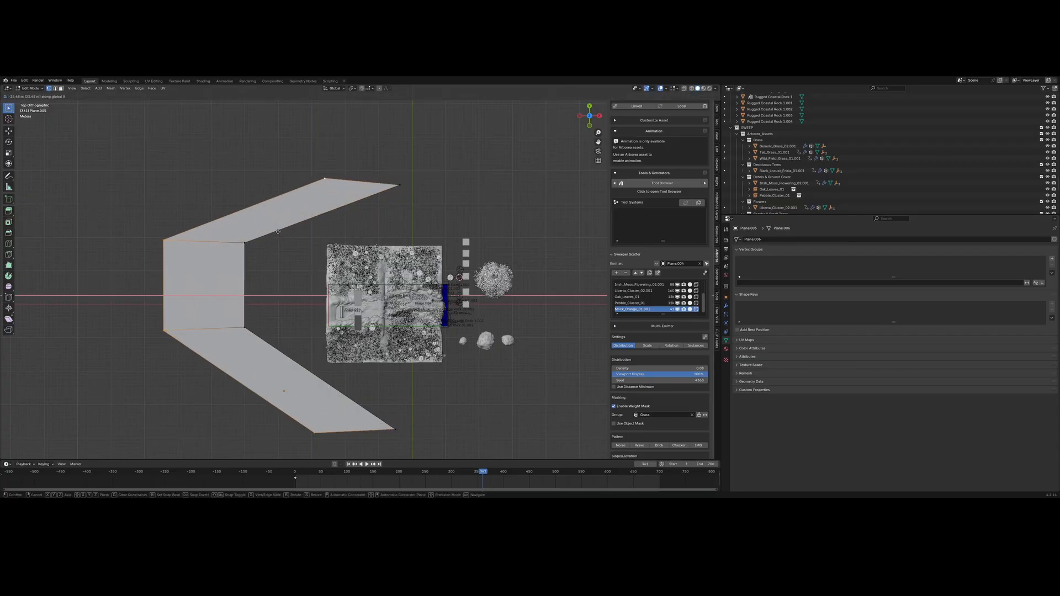
click(356, 242)
key(s)
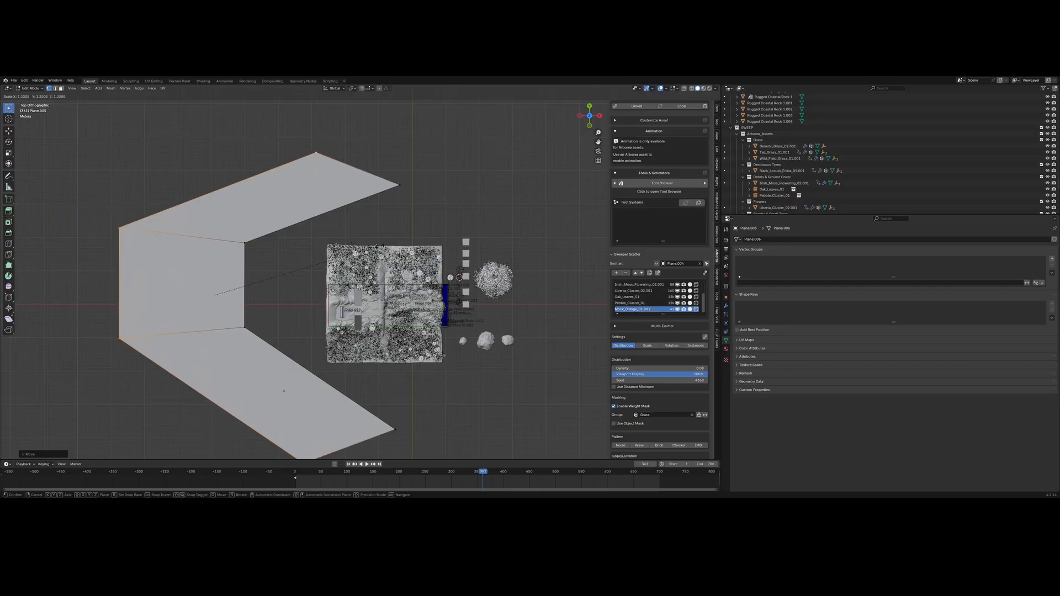
click(427, 250)
scroll(428, 250, up, 2)
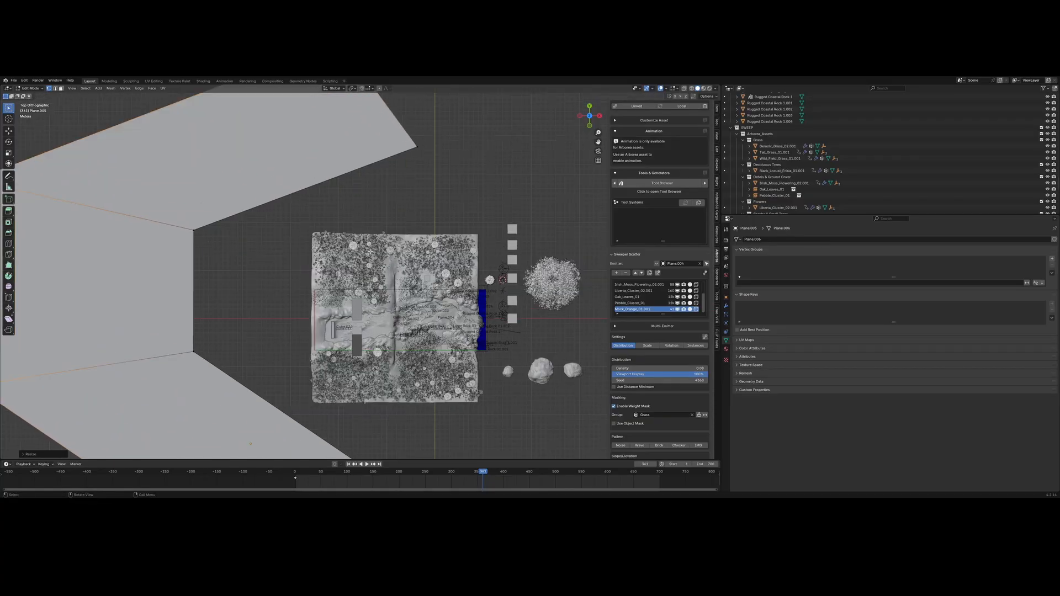
shift+middle_drag(427, 249, 425, 291)
scroll(370, 225, up, 1)
scroll(363, 254, down, 3)
key(Tab)
- Subdivide the whole background mesh repeatedly into a dense grid and return to Object Mode
scroll(440, 281, up, 2)
key(Tab)
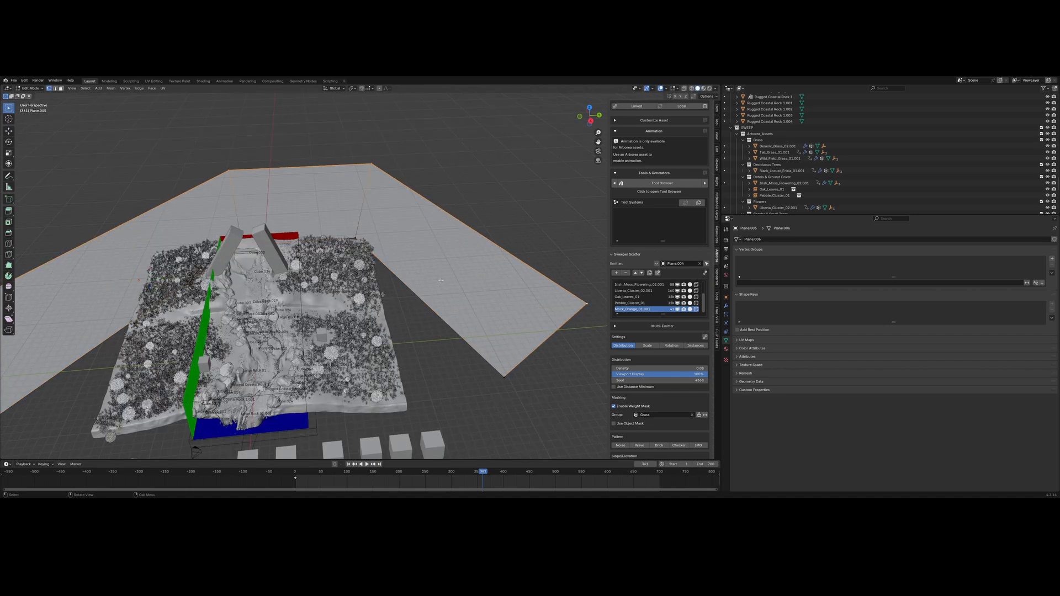
key(a)
right_click(440, 279)
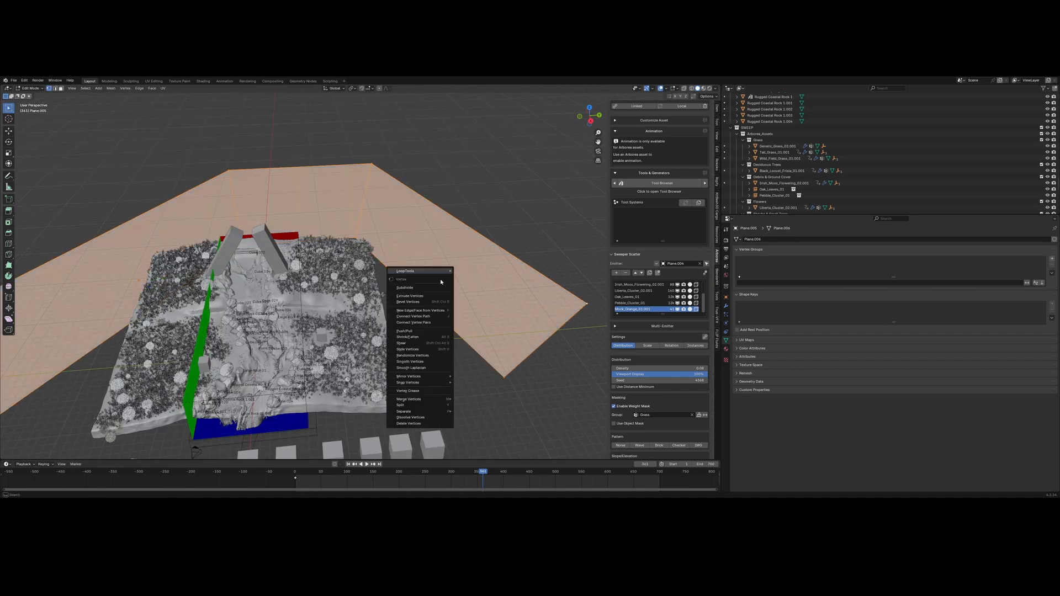
mouse_move(436, 270)
click(419, 288)
right_click(419, 290)
click(419, 289)
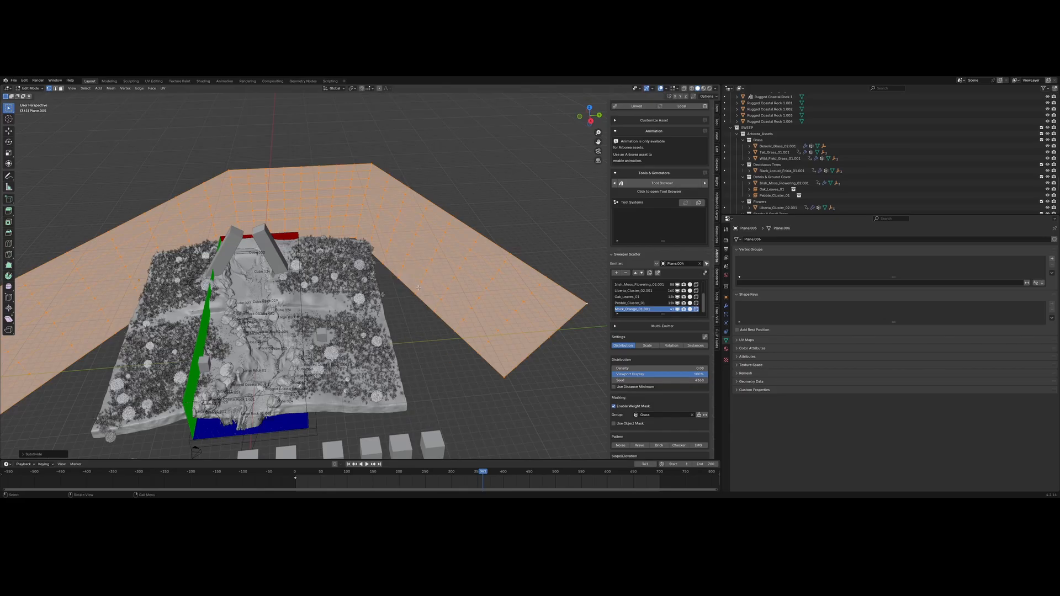
scroll(441, 296, up, 3)
right_click(453, 299)
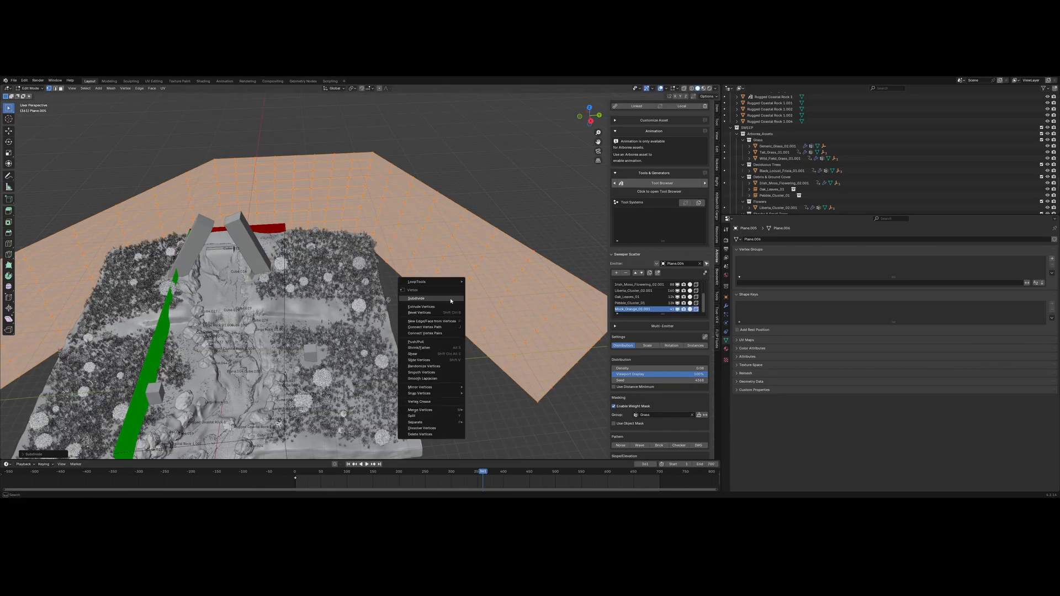
click(451, 301)
key(Tab)
- Add a Subdivision Surface modifier followed by a Displace modifier to the background mesh
shift+middle_drag(451, 301, 417, 304)
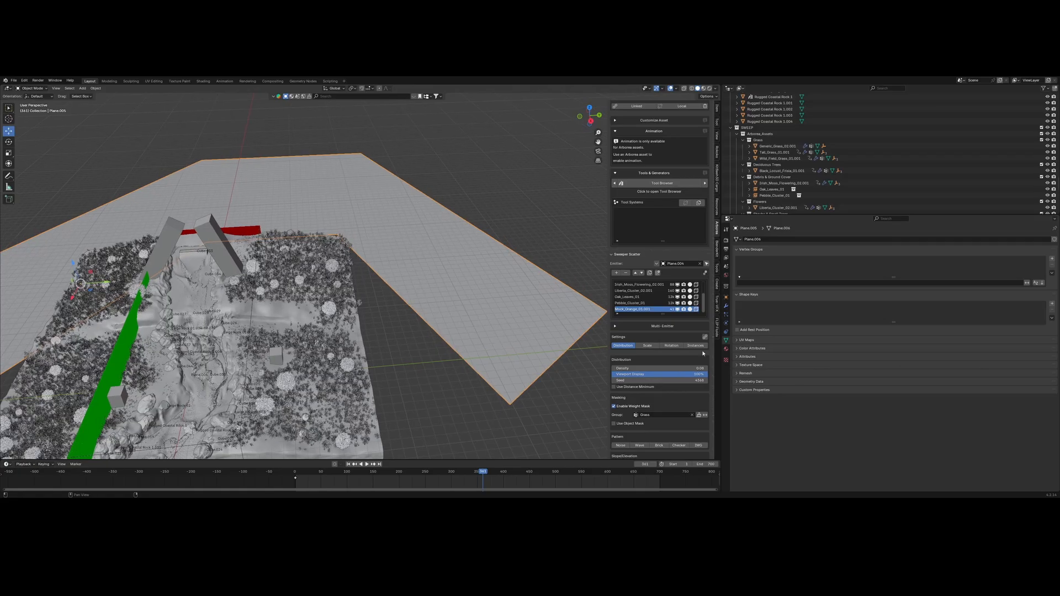
click(726, 306)
click(870, 239)
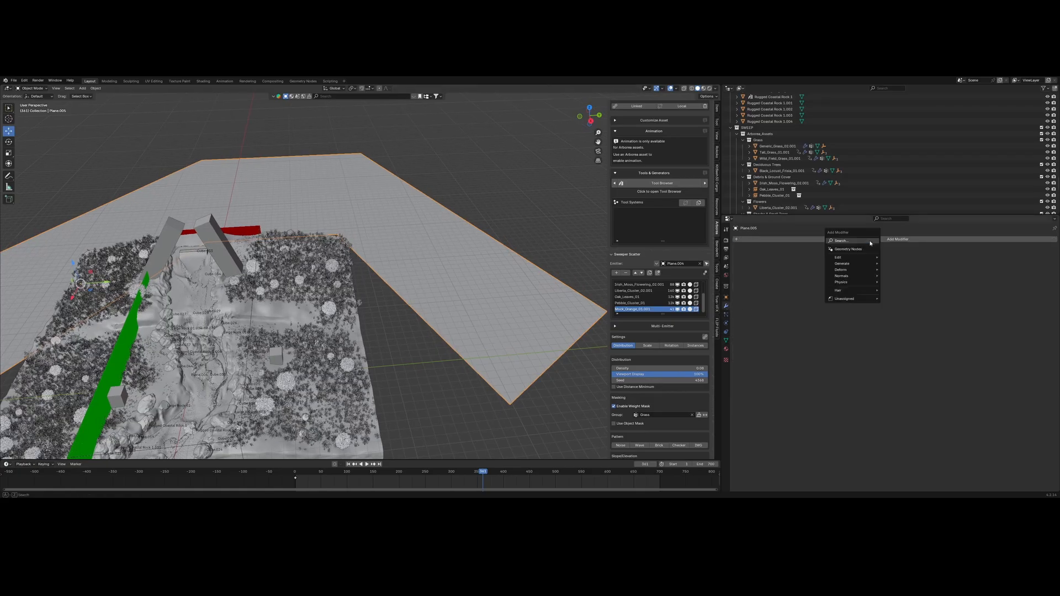
click(870, 243)
click(895, 264)
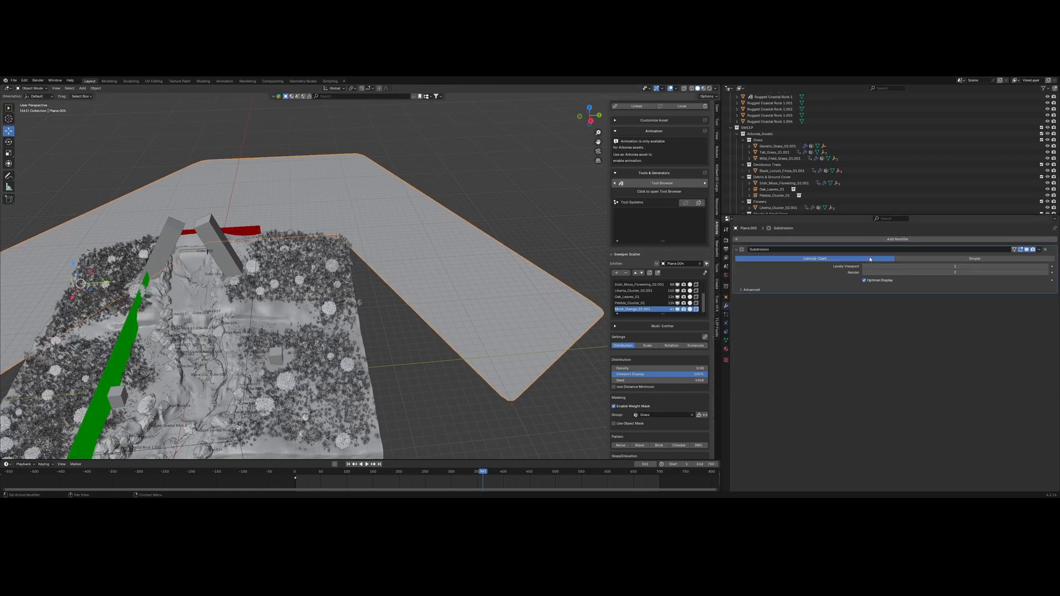
click(887, 243)
mouse_move(872, 259)
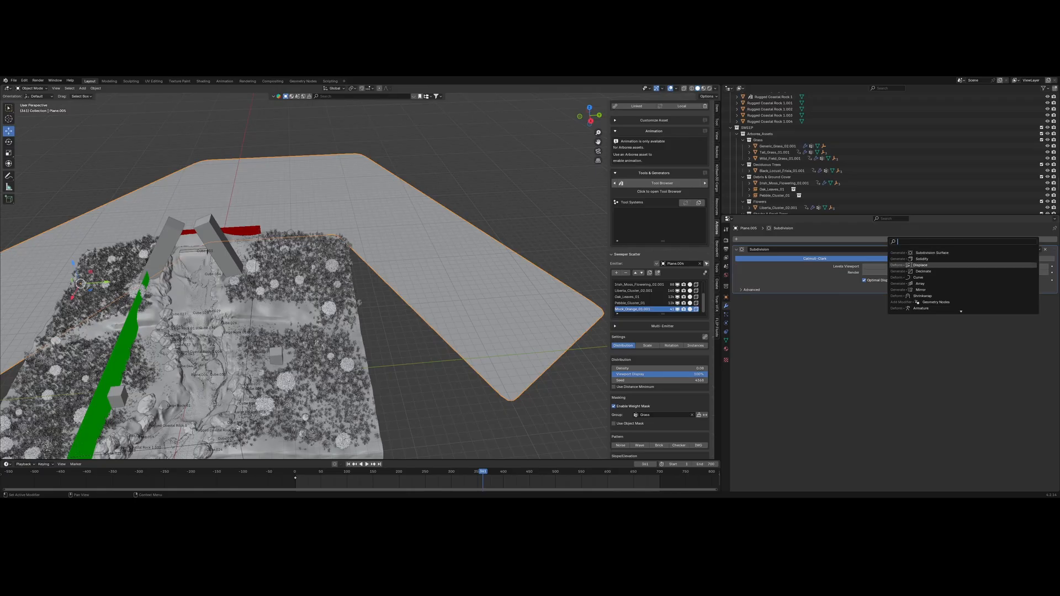
click(905, 272)
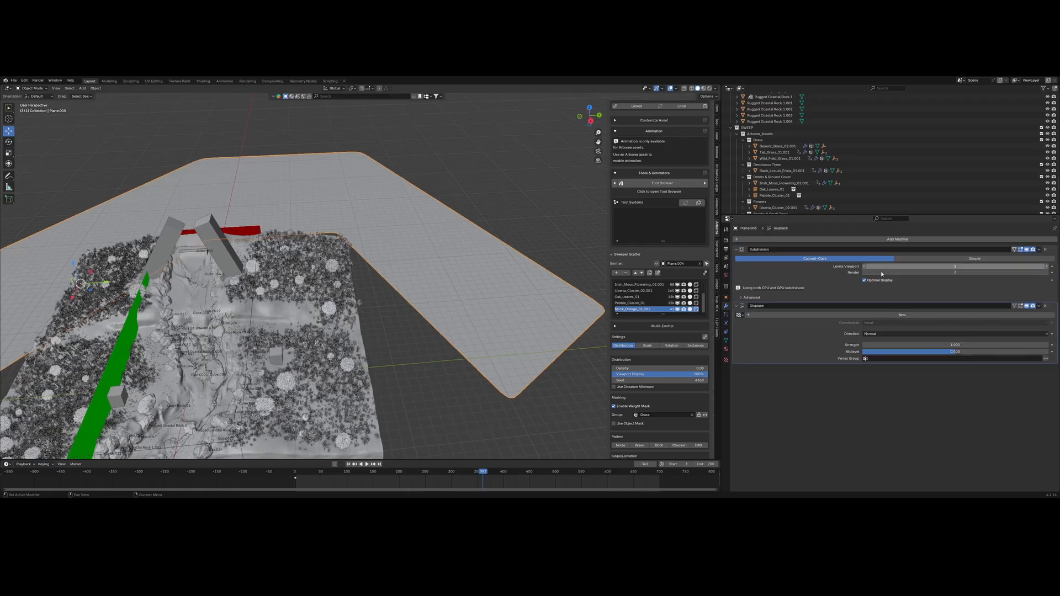
- Create a new texture for the background mesh's Displace modifier and set its type to Clouds
click(908, 315)
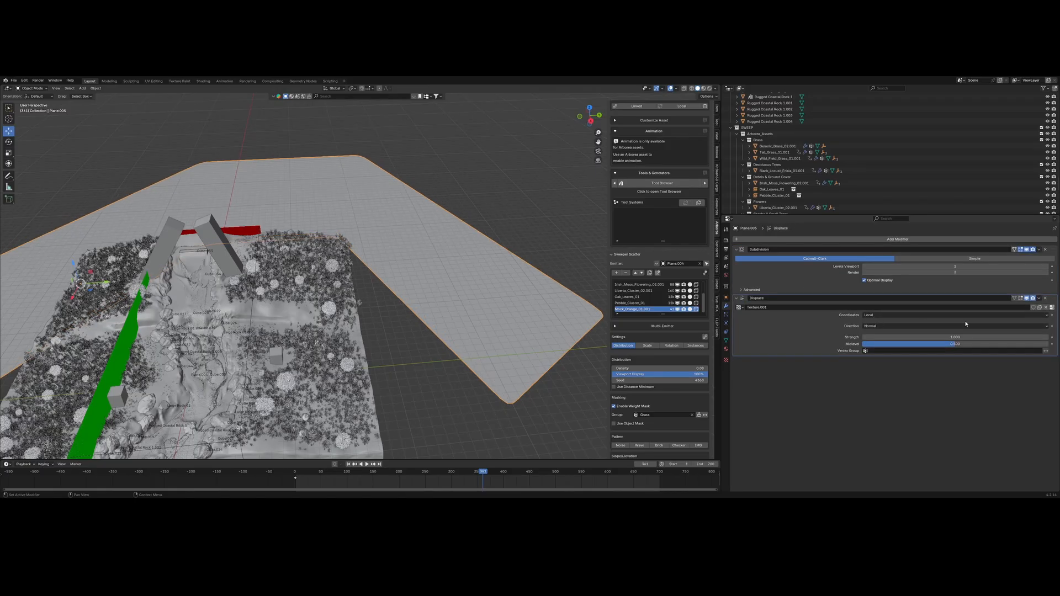
click(1052, 309)
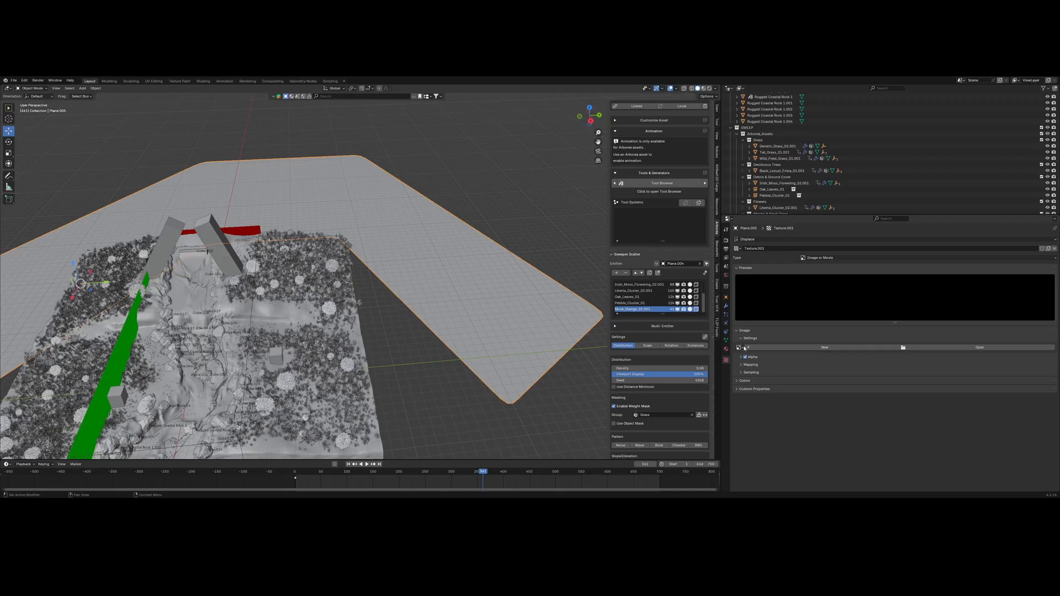
click(820, 258)
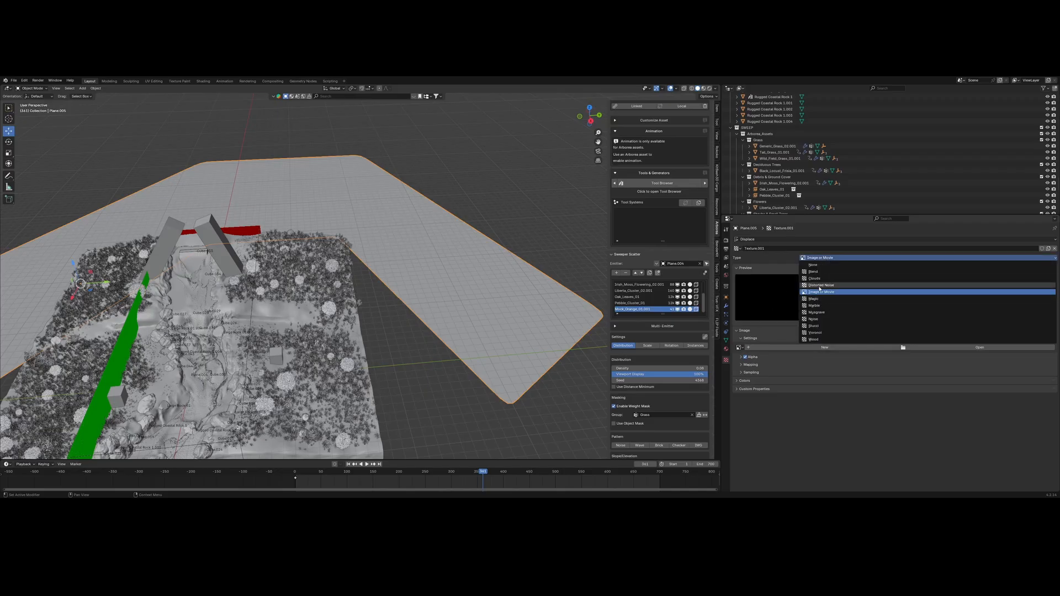
click(815, 279)
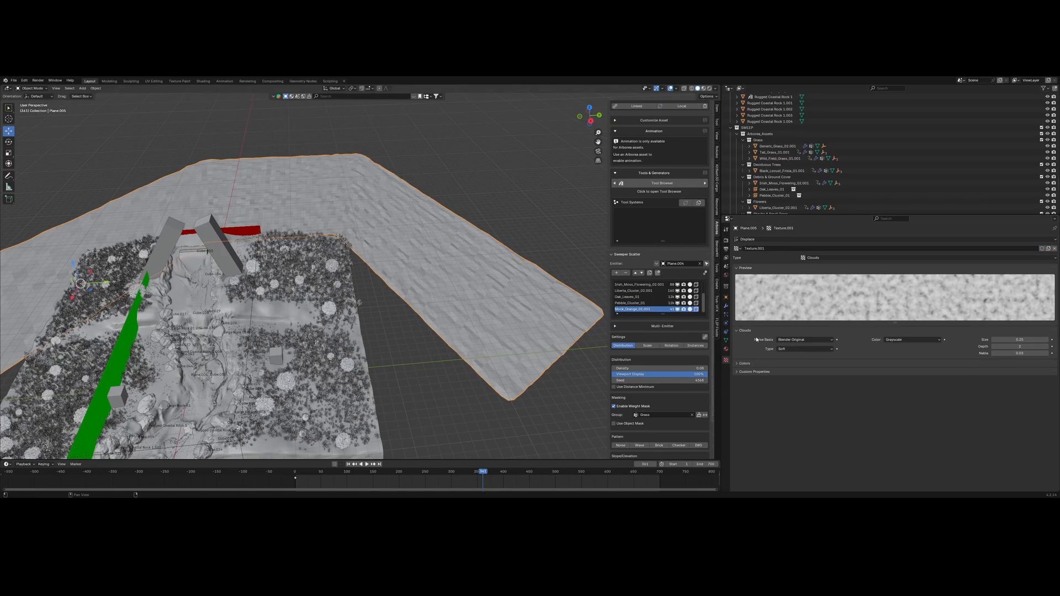
- Apply the background mesh's object transform and reduce the size of the Clouds displacement texture
key(ctrl+a)
click(451, 346)
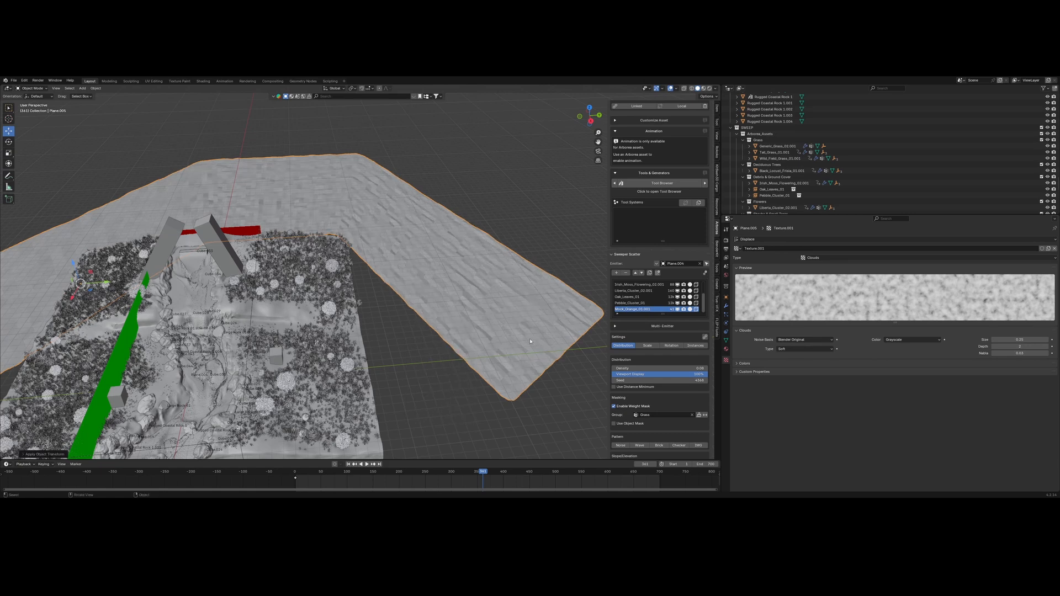
mouse_move(1019, 339)
mouse_down()
mouse_move(1056, 340)
mouse_move(1010, 339)
mouse_up()
key(Tab)
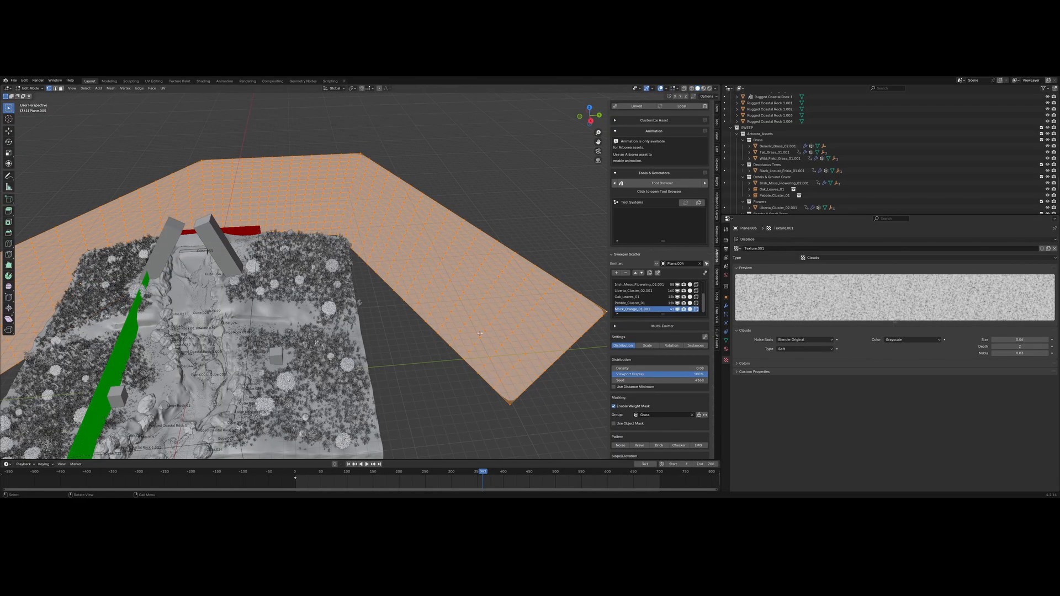
key(Tab)
key(Tab)
key(Tab)
- Raise the background mesh's viewport subdivision level to 2 and slightly increase the Displace strength
click(727, 306)
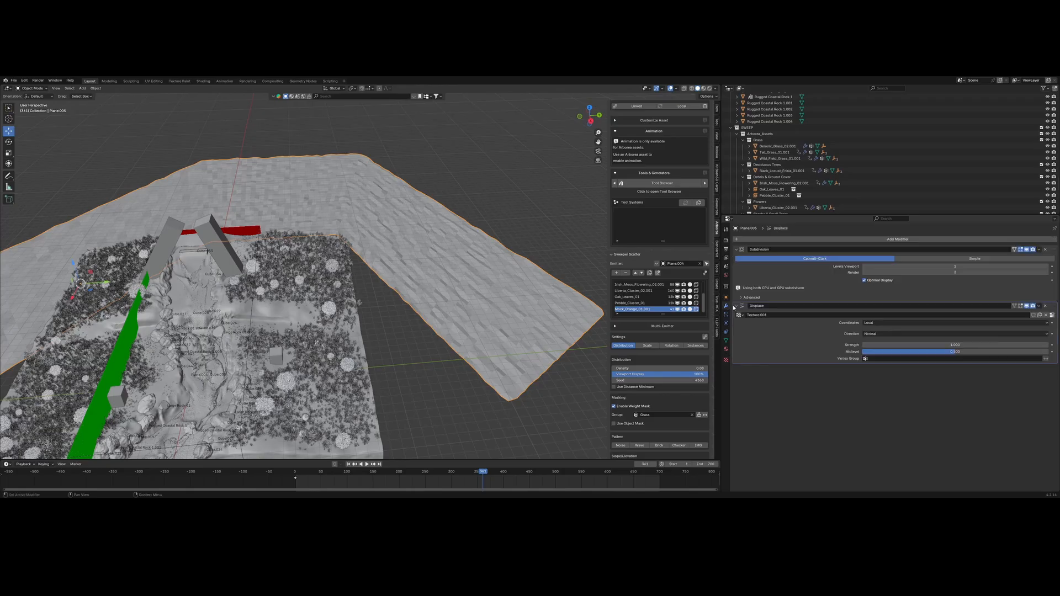
click(1047, 267)
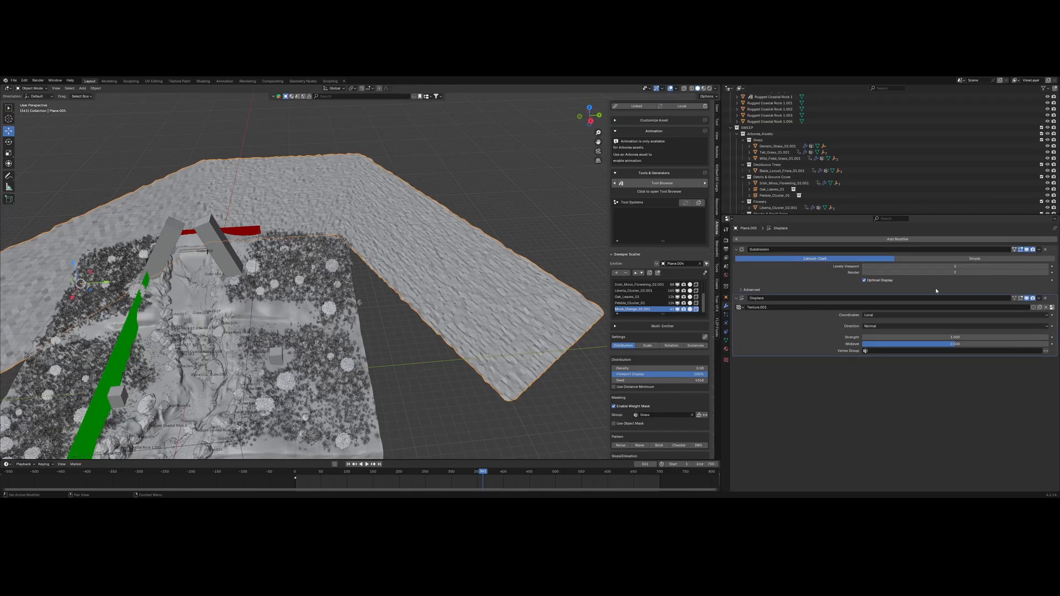
middle_drag(580, 312, 520, 317)
mouse_move(918, 337)
mouse_down()
mouse_move(889, 338)
mouse_move(921, 338)
mouse_up()
middle_drag(607, 372, 316, 303)
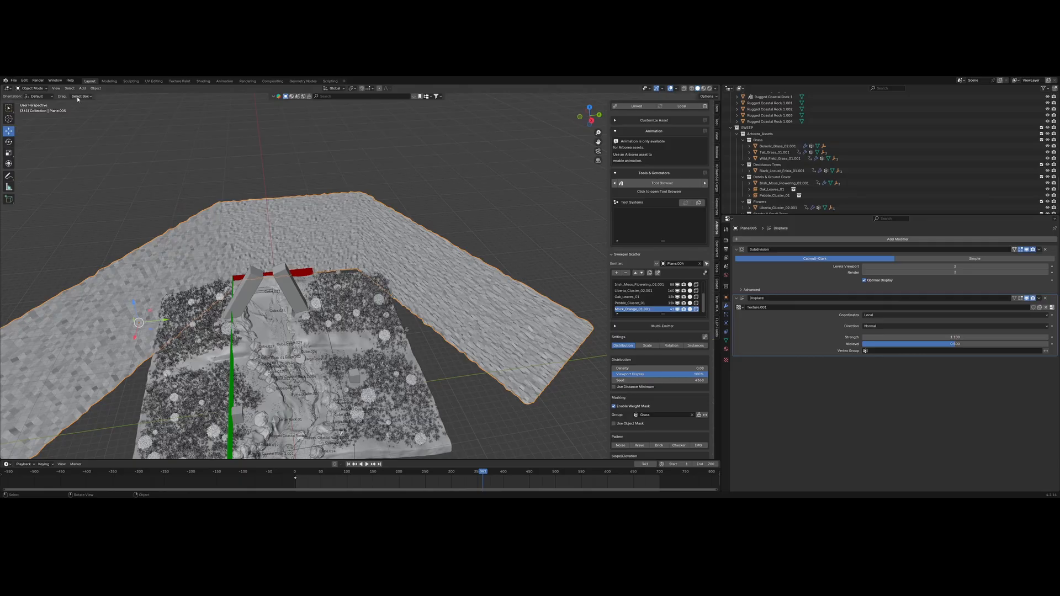
- Apply smooth shading to the displaced background mesh
click(96, 88)
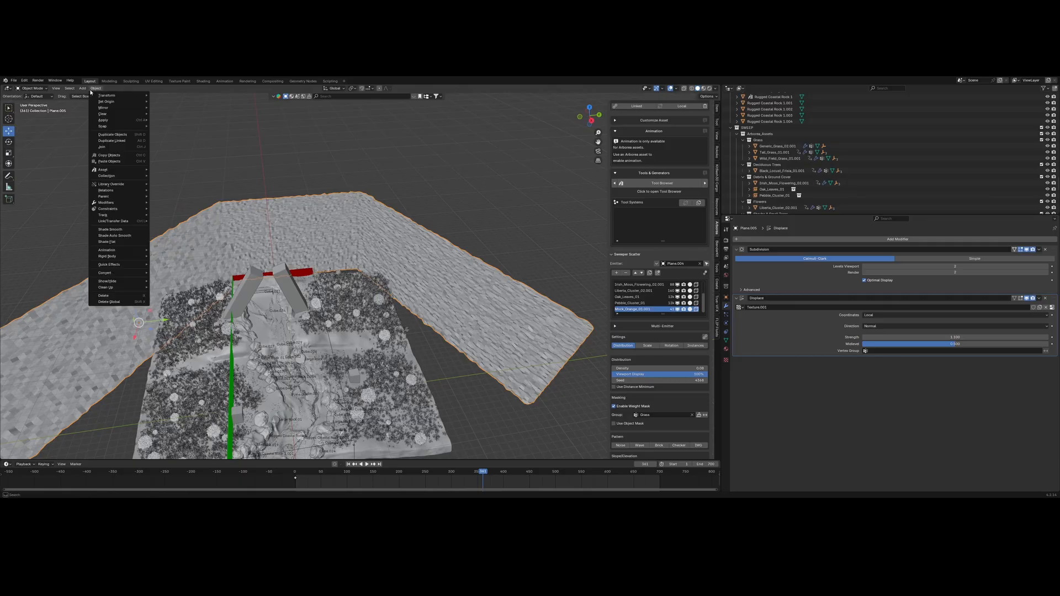
click(112, 231)
middle_drag(331, 171, 393, 288)
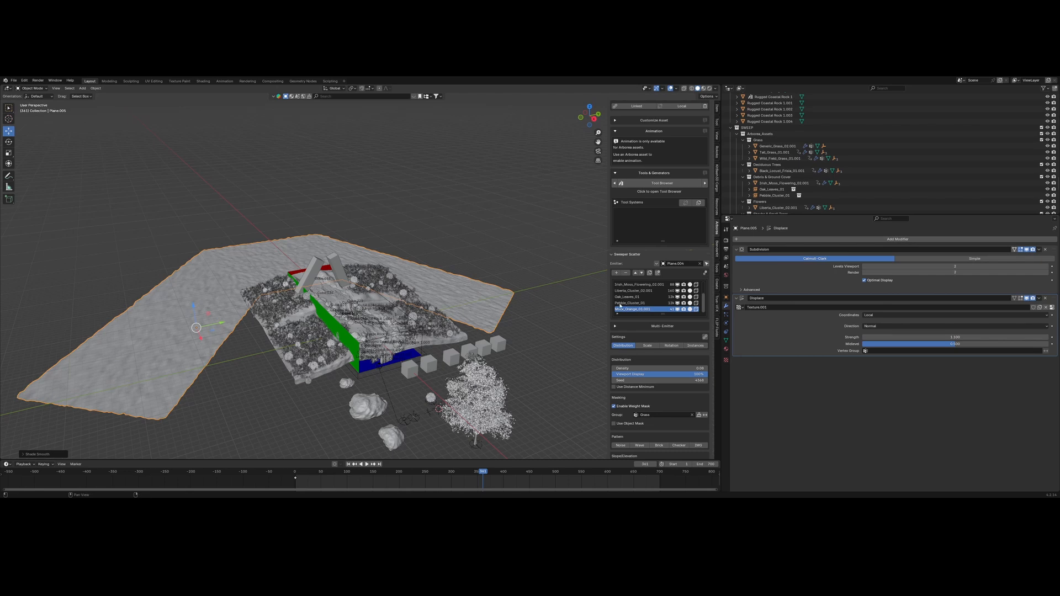
- Compare the scatter emitter and its systems list with the terrain and the background mesh selected in turn
scroll(640, 365, down, 2)
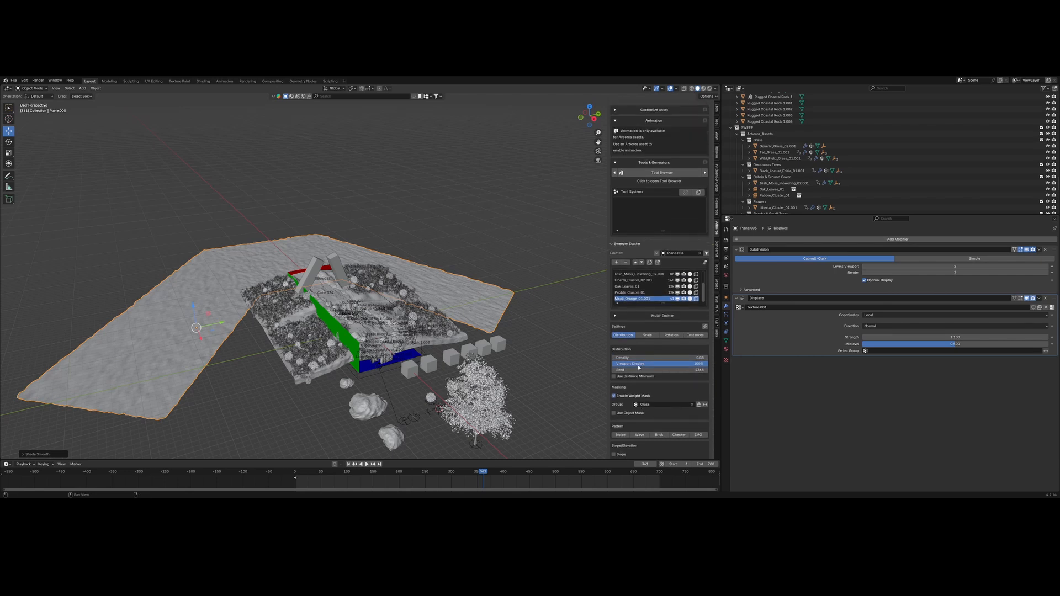
scroll(638, 367, up, 2)
scroll(598, 334, up, 2)
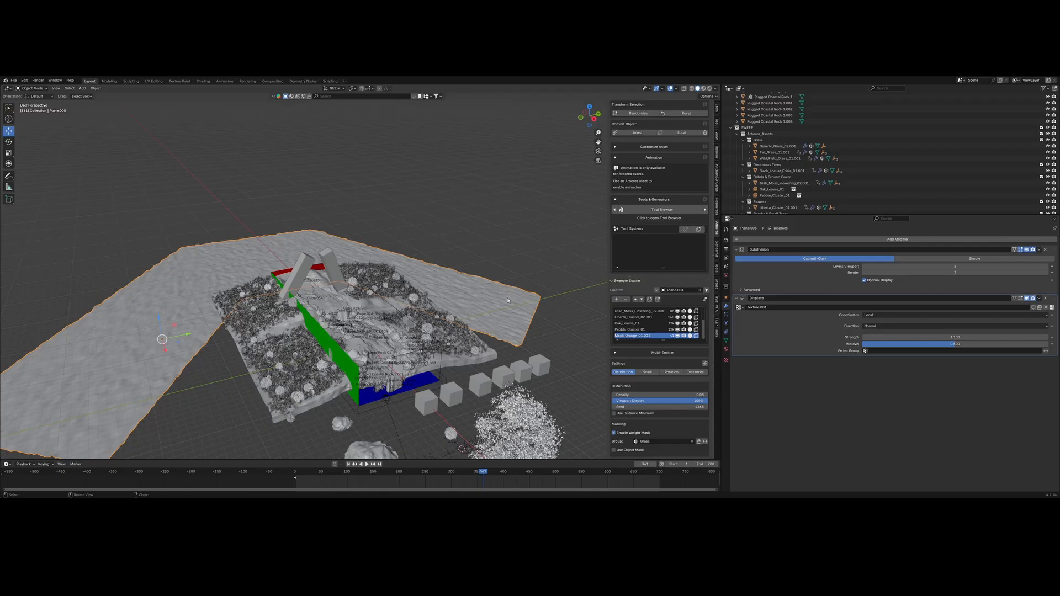
click(478, 350)
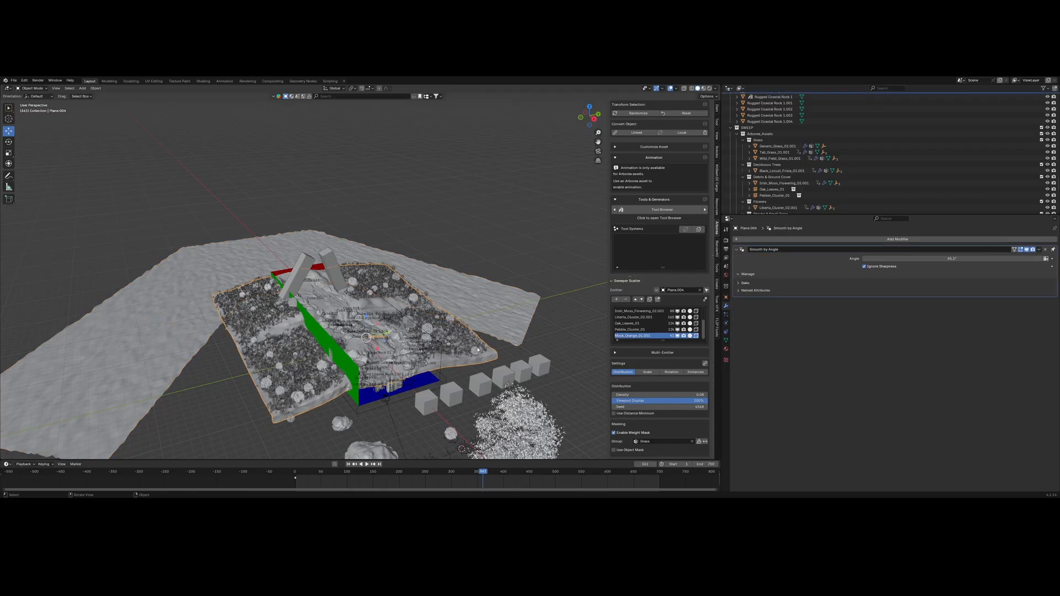
click(501, 319)
click(657, 290)
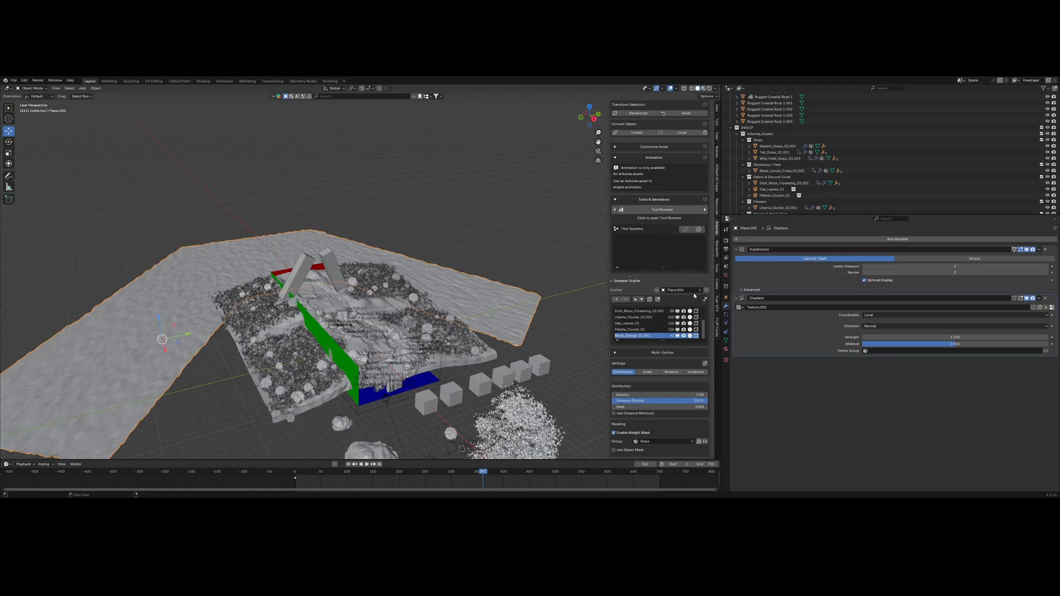
click(618, 341)
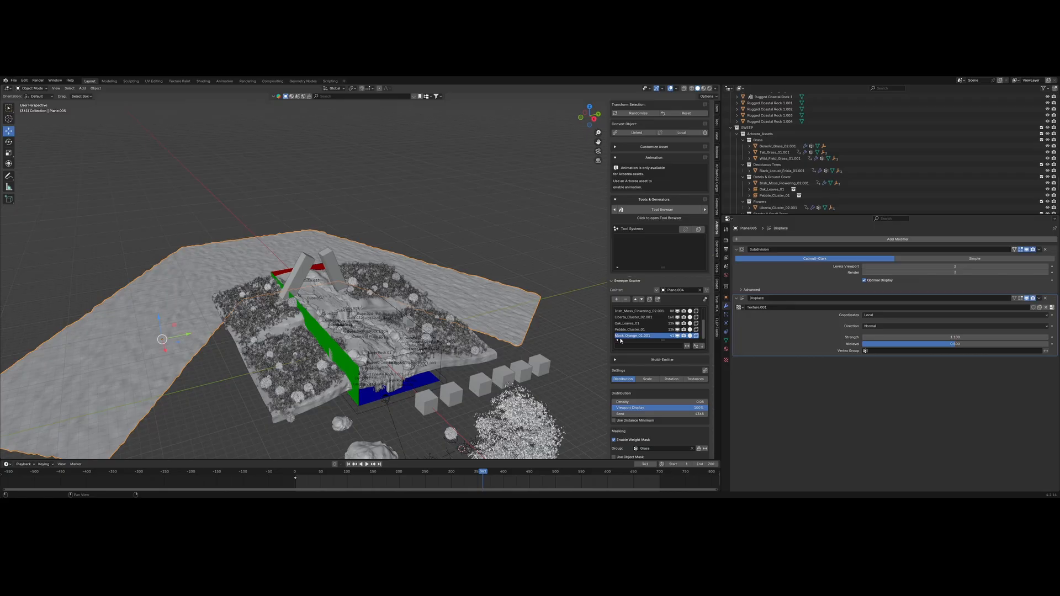
click(619, 342)
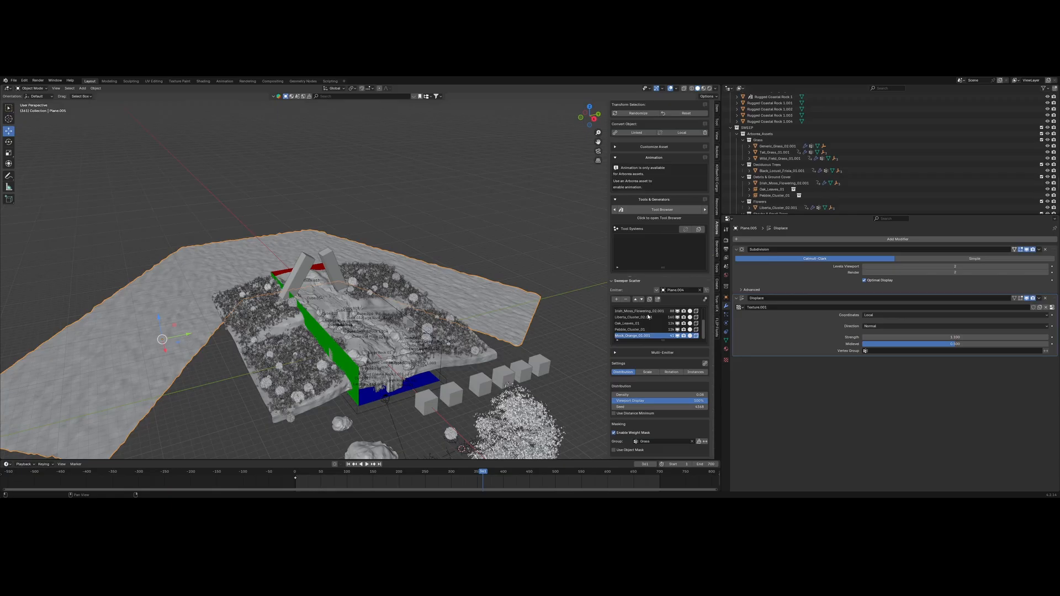
- Examine the scatter distribution and masking settings and how the terrain sits against the background mesh
scroll(643, 353, down, 3)
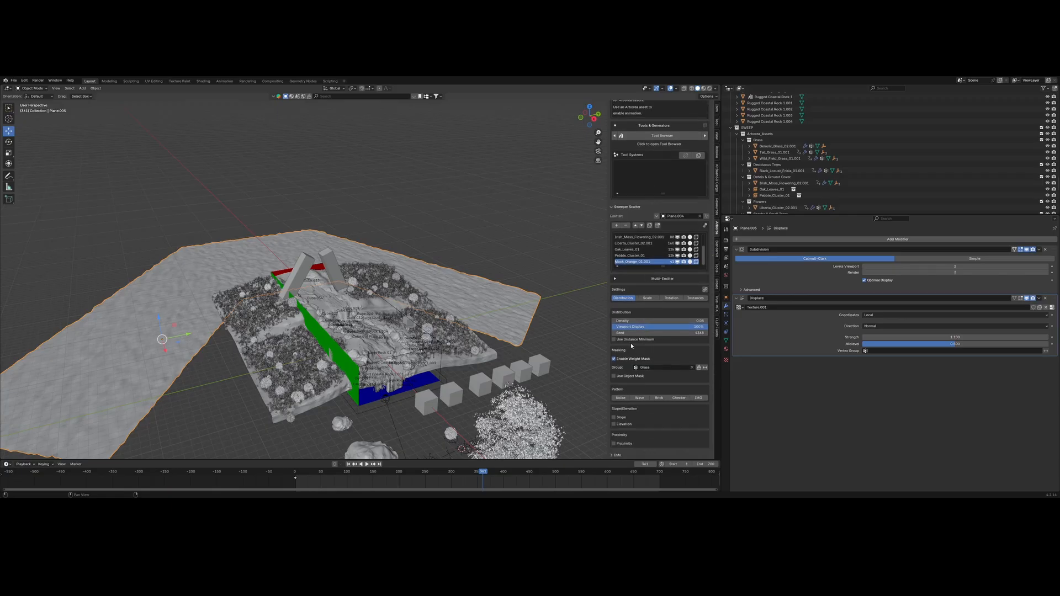
scroll(531, 334, up, 2)
scroll(526, 318, up, 4)
mouse_move(528, 327)
shift+middle_down()
mouse_move(525, 318)
mouse_move(547, 311)
mouse_move(528, 319)
shift+middle_up()
scroll(525, 318, down, 4)
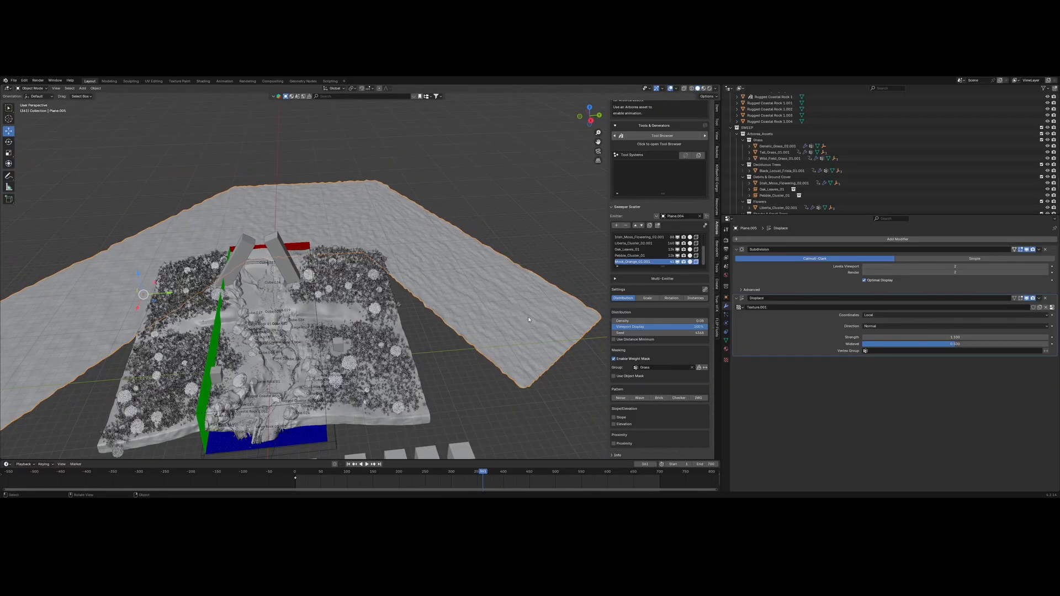
click(413, 391)
scroll(445, 378, up, 2)
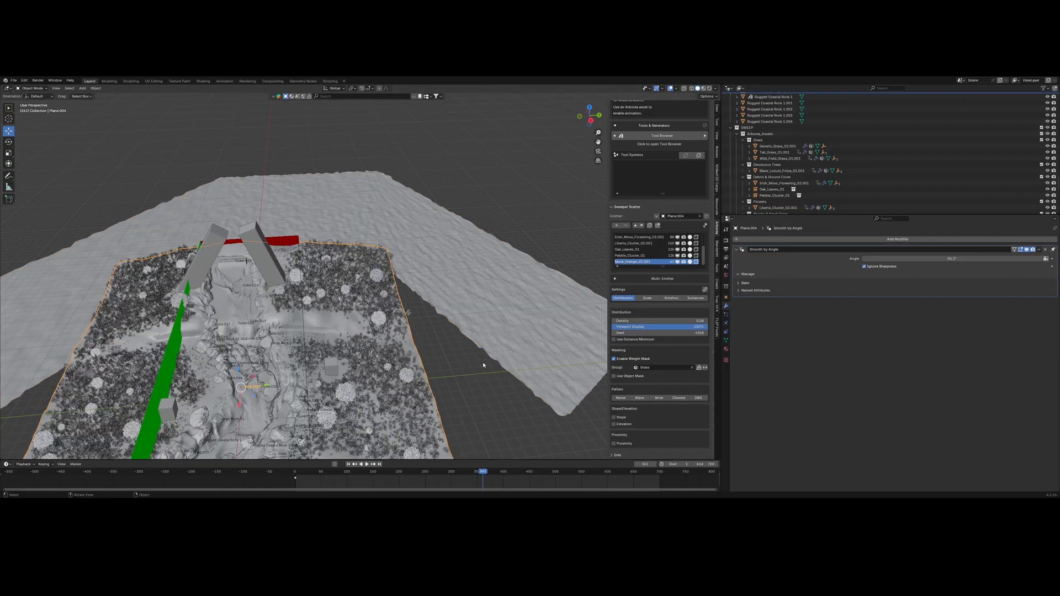
scroll(483, 363, down, 3)
scroll(481, 363, up, 3)
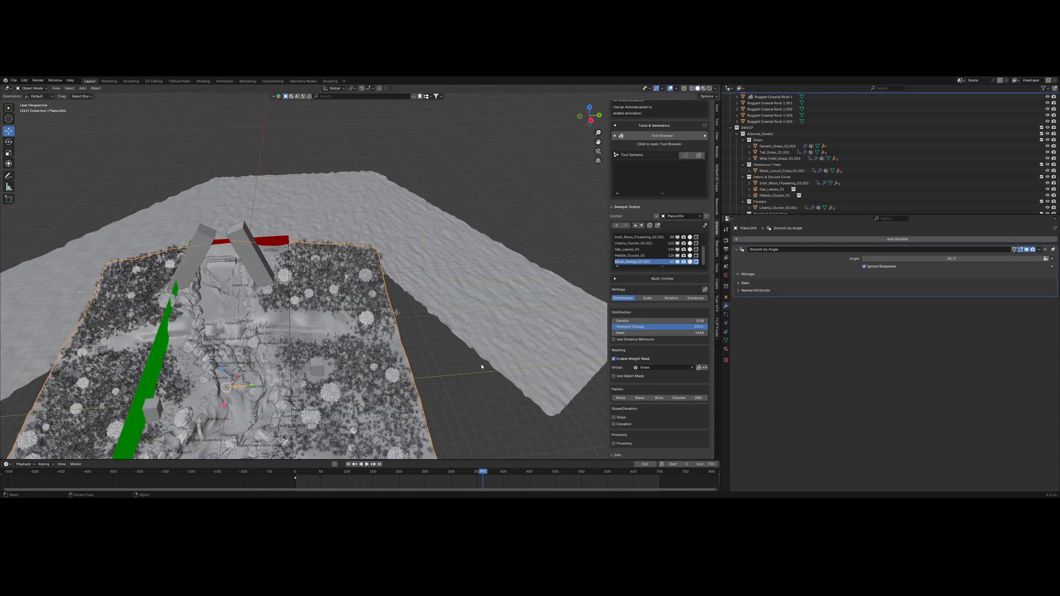
scroll(482, 366, down, 2)
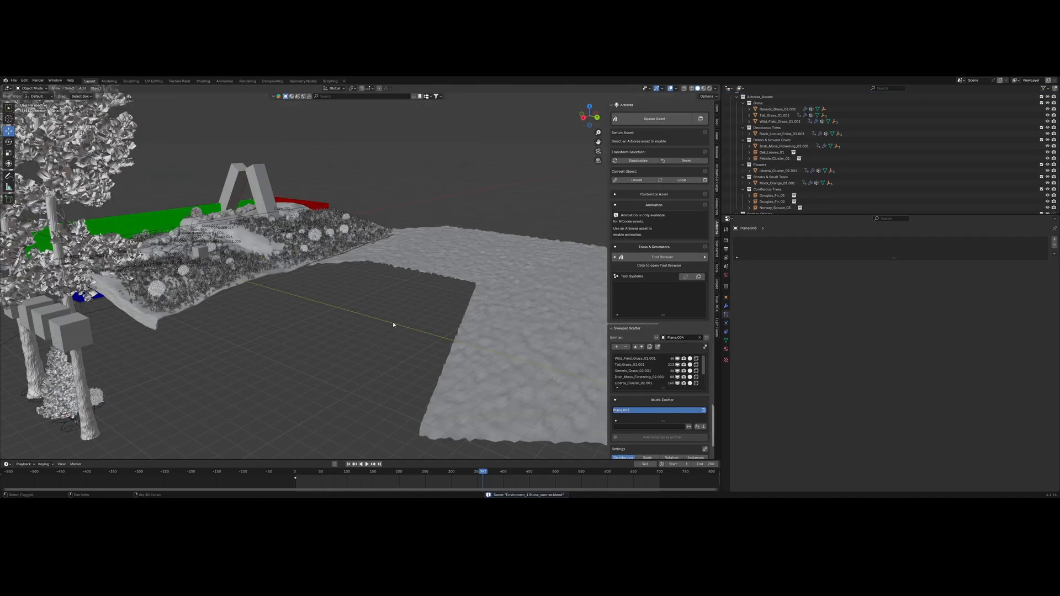
- Add a particle system to the background mesh and set it to render as a collection
shift+middle_drag(393, 325, 366, 315)
click(475, 316)
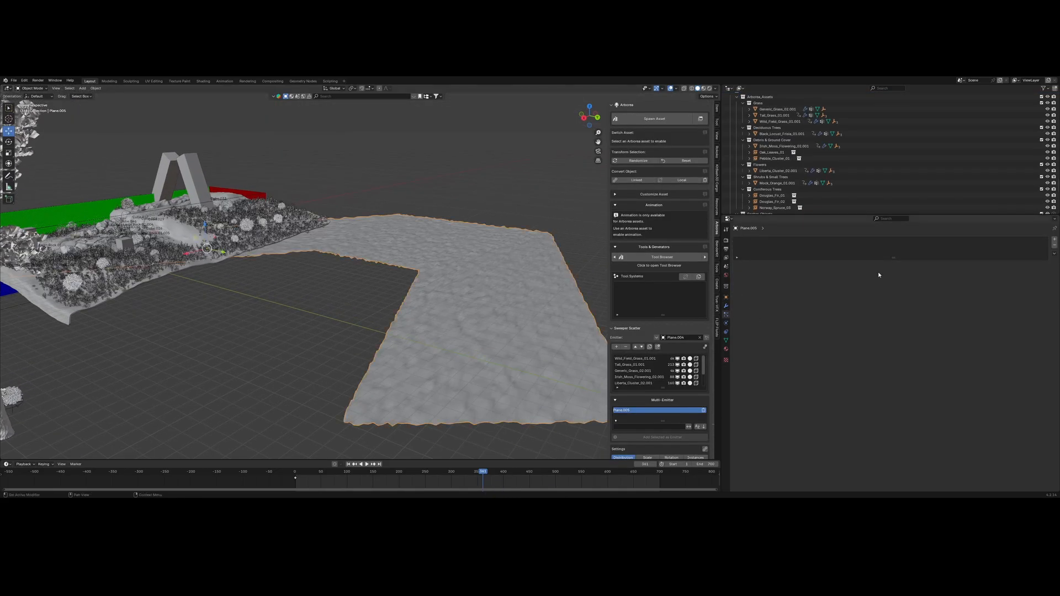
click(1055, 241)
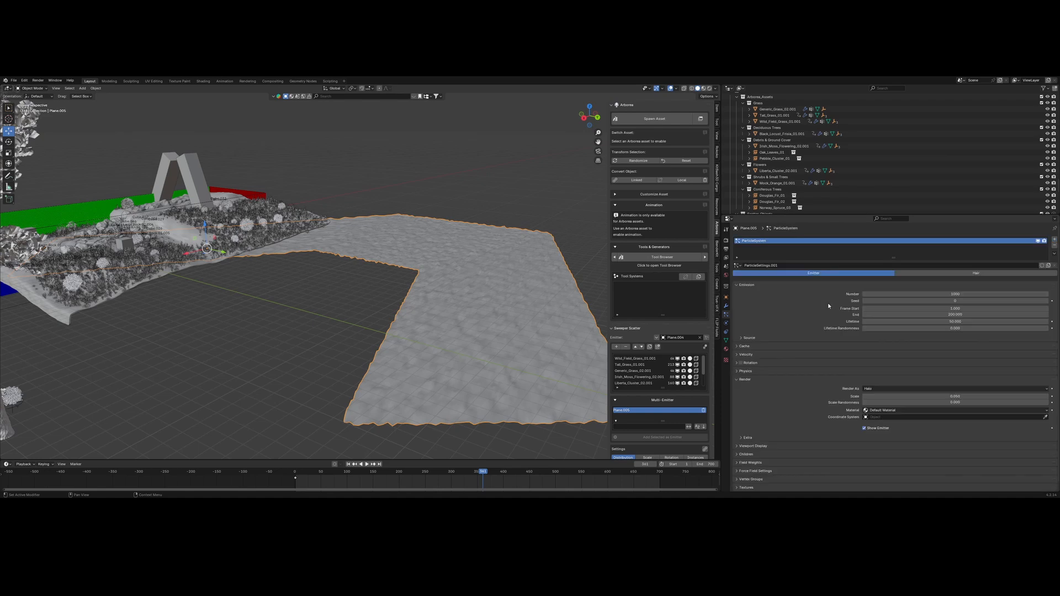
scroll(905, 309, down, 1)
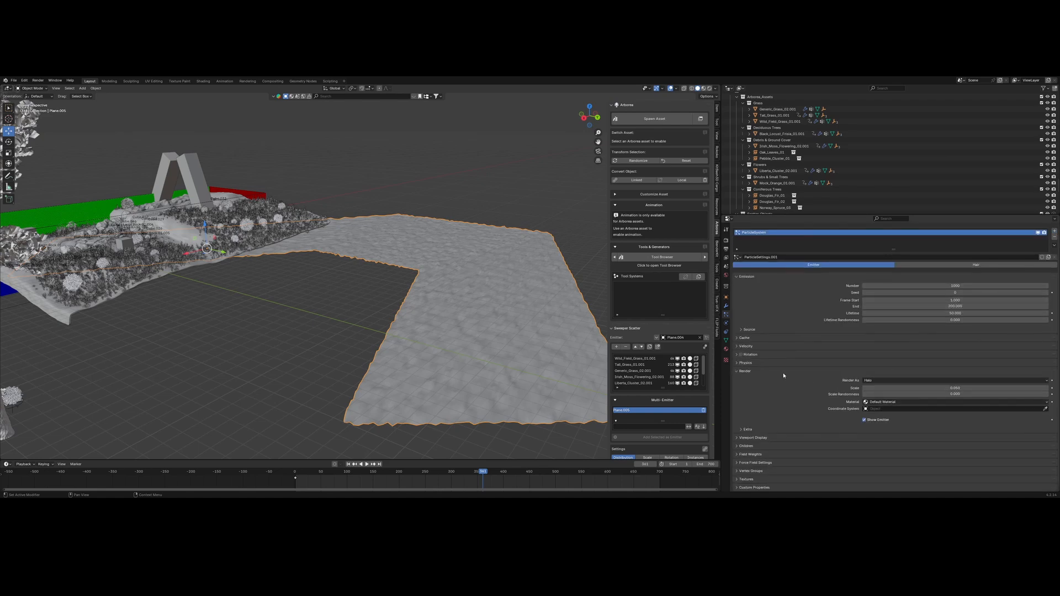
click(907, 381)
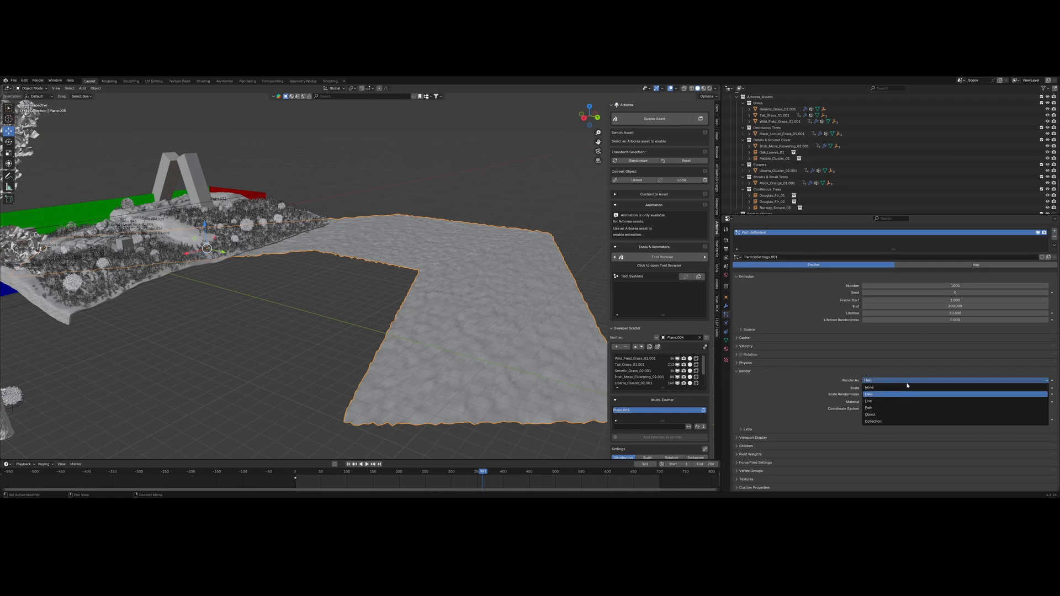
click(893, 420)
- Choose Coniferous Trees as the instance collection for the background mesh's particle system
click(898, 425)
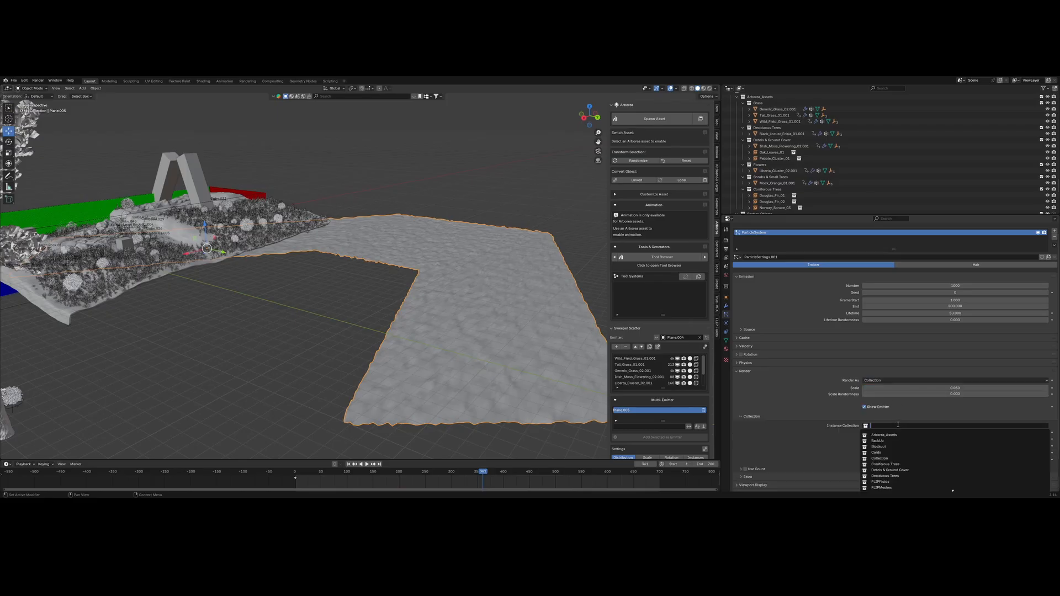
scroll(892, 451, down, 17)
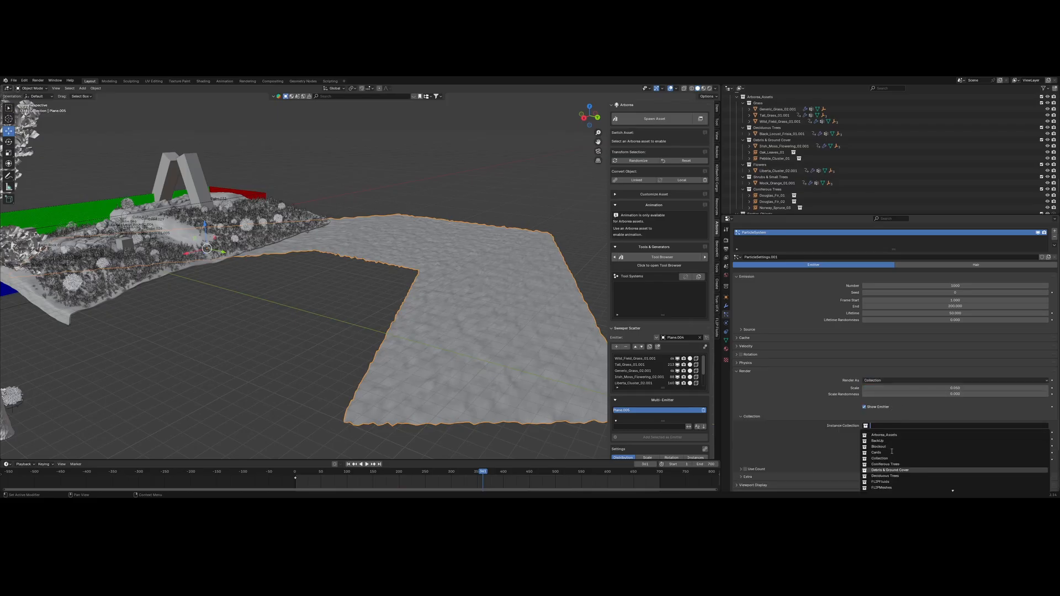
scroll(892, 451, down, 7)
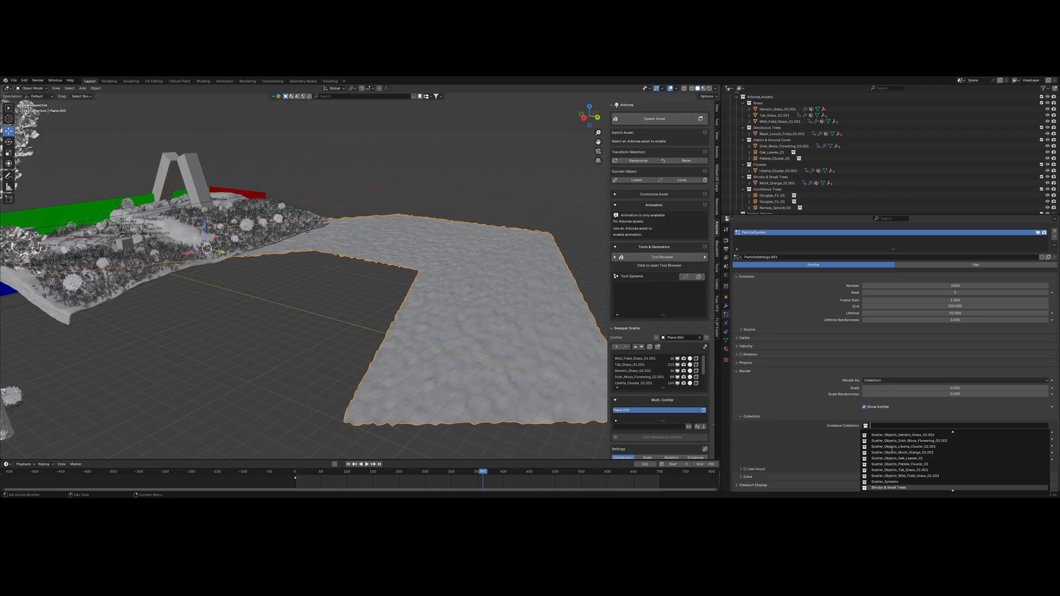
scroll(899, 456, down, 7)
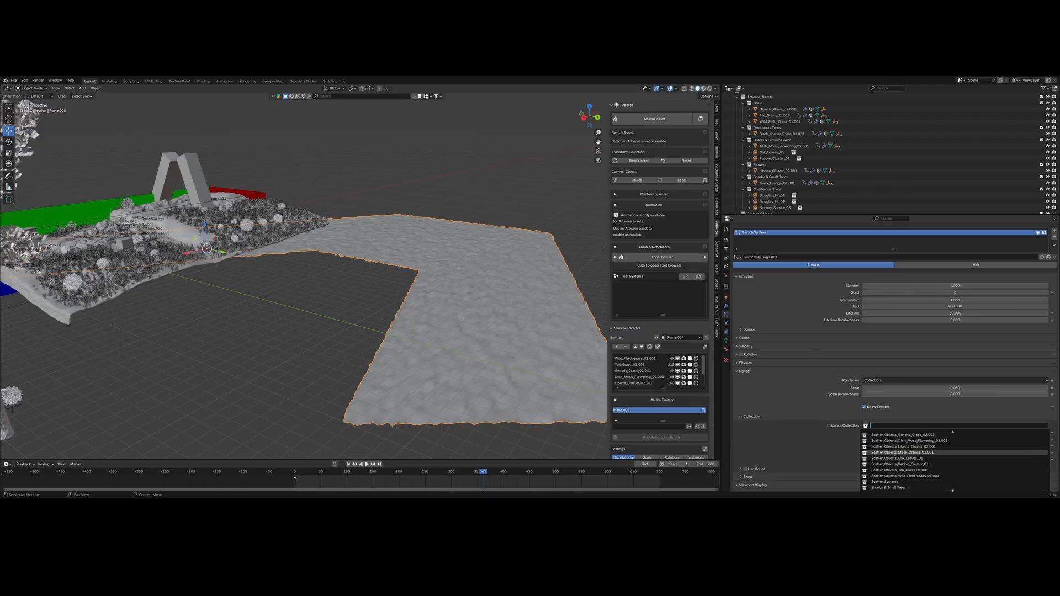
scroll(898, 455, down, 4)
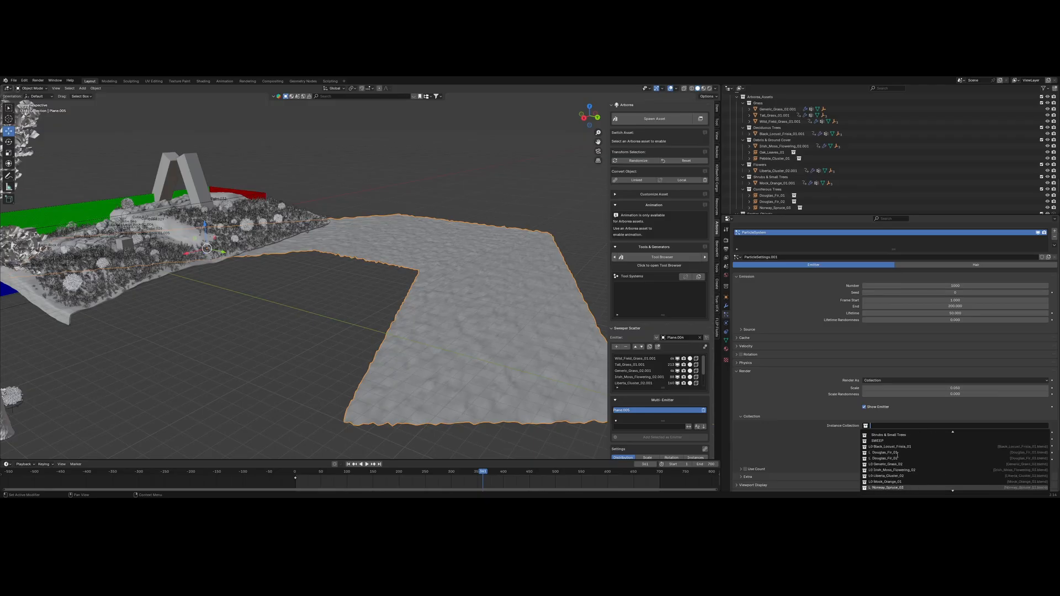
scroll(896, 456, up, 2)
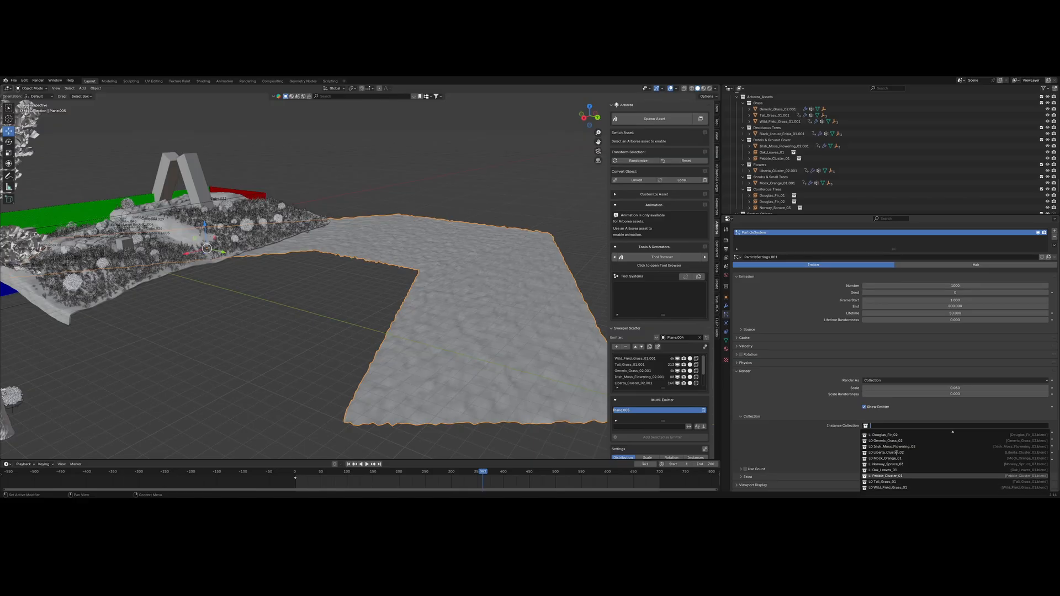
scroll(896, 452, up, 7)
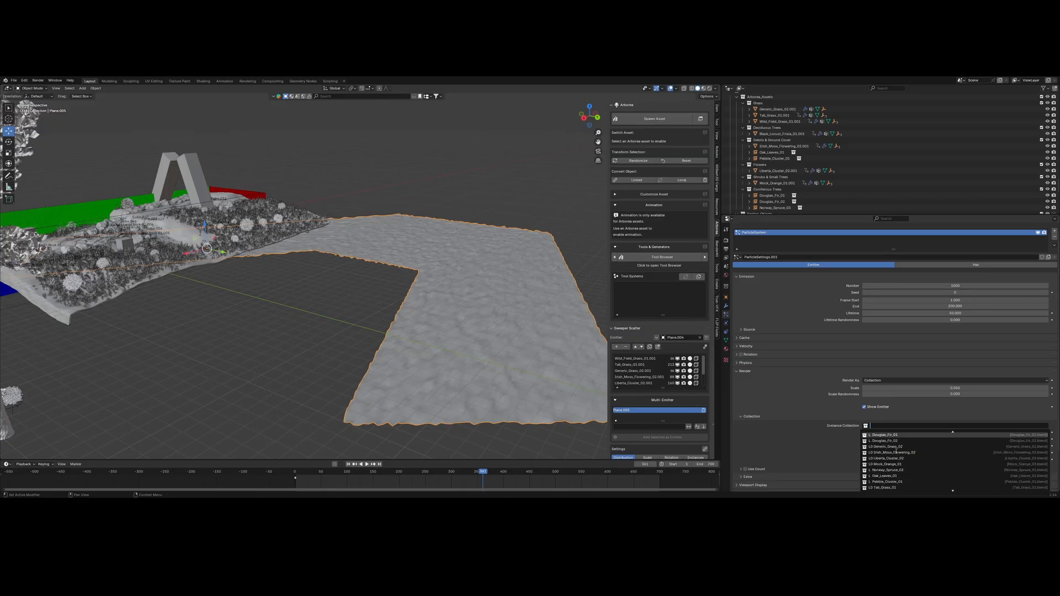
scroll(896, 450, up, 2)
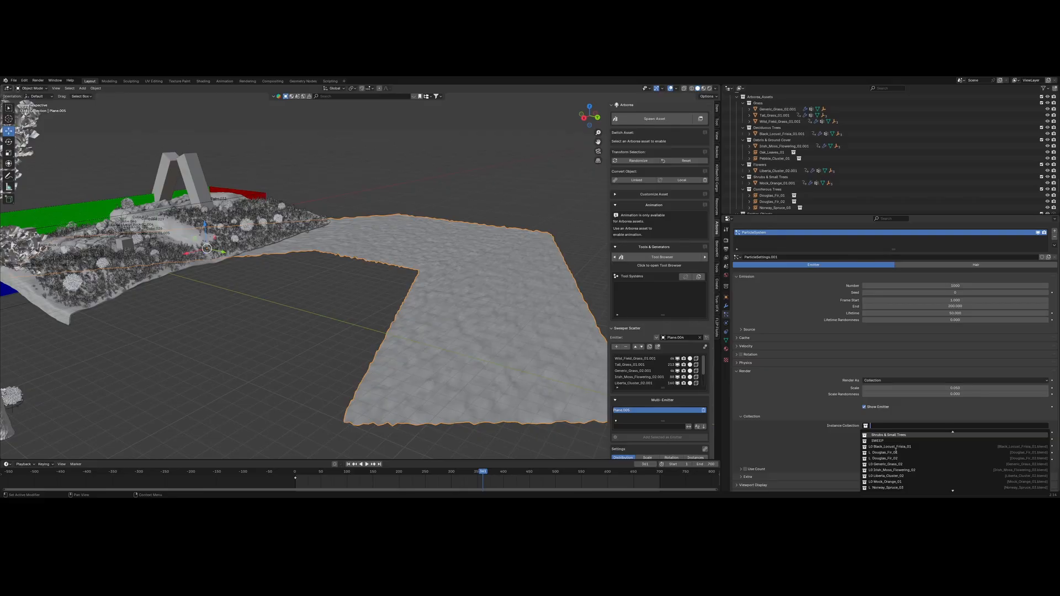
scroll(896, 452, up, 4)
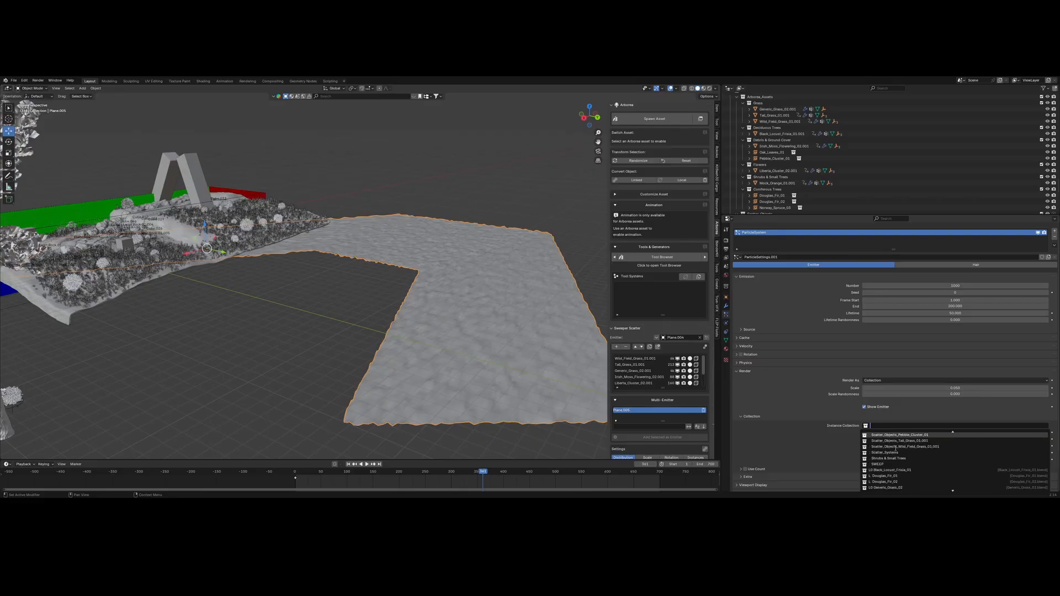
text(co)
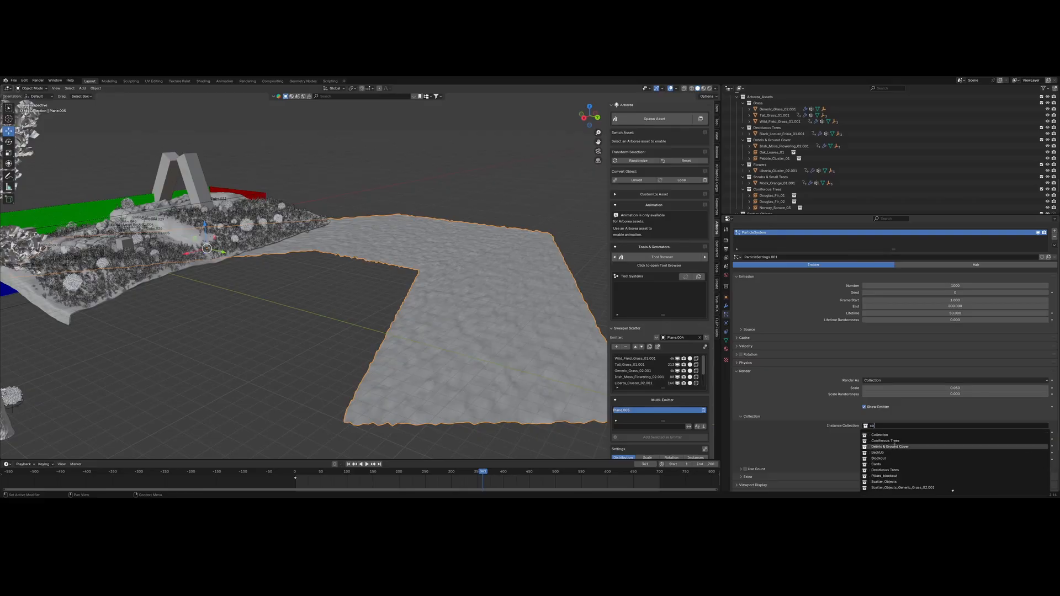
click(894, 441)
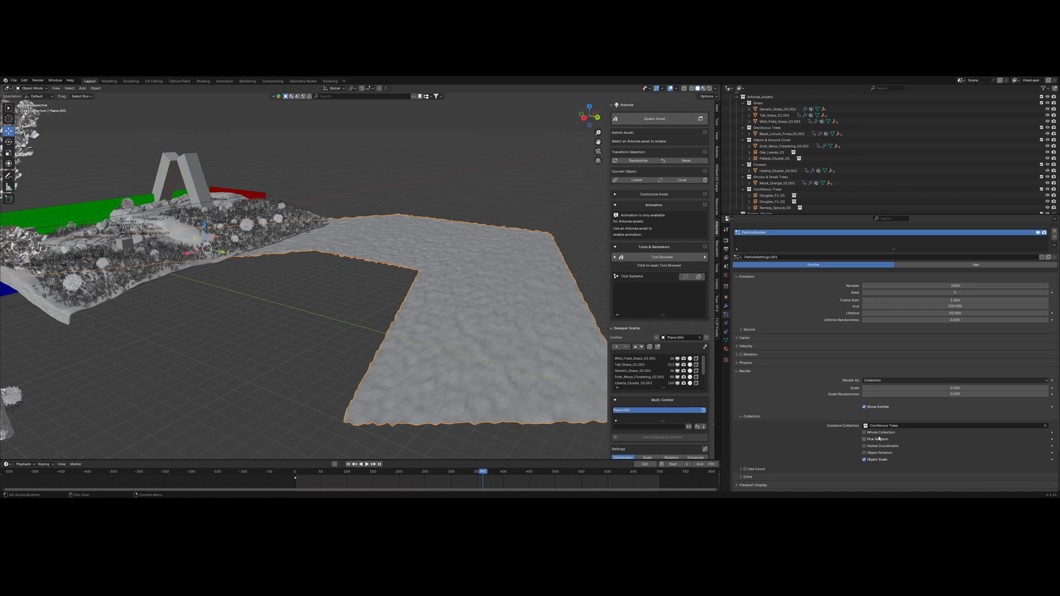
- Switch the particle system to the Hair type and raise the render scale to about 24
click(963, 276)
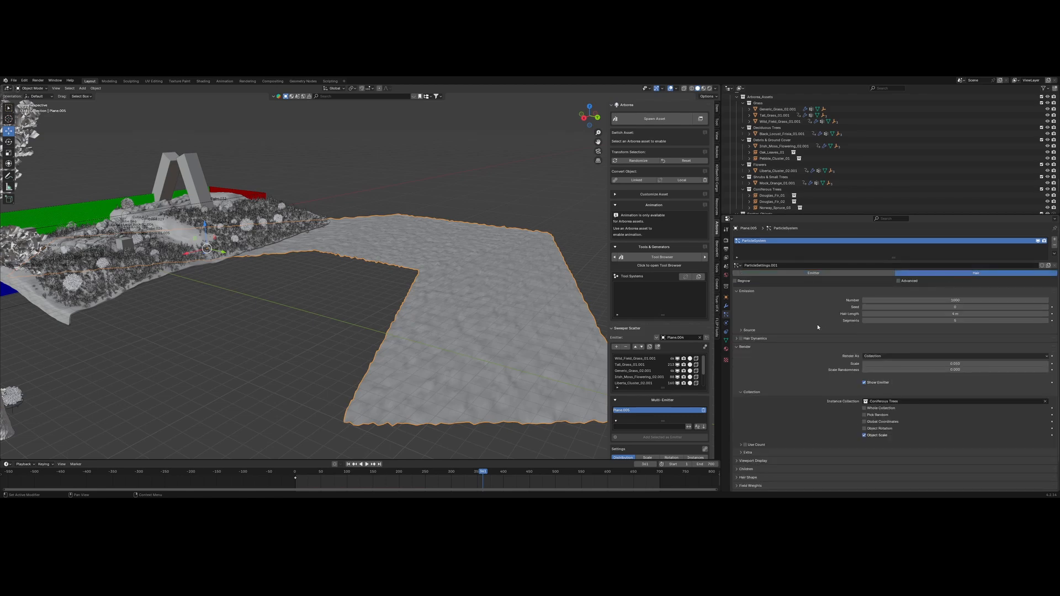
mouse_move(501, 340)
middle_down()
mouse_move(481, 292)
mouse_move(466, 331)
mouse_move(489, 323)
middle_up()
drag(919, 365, 989, 365)
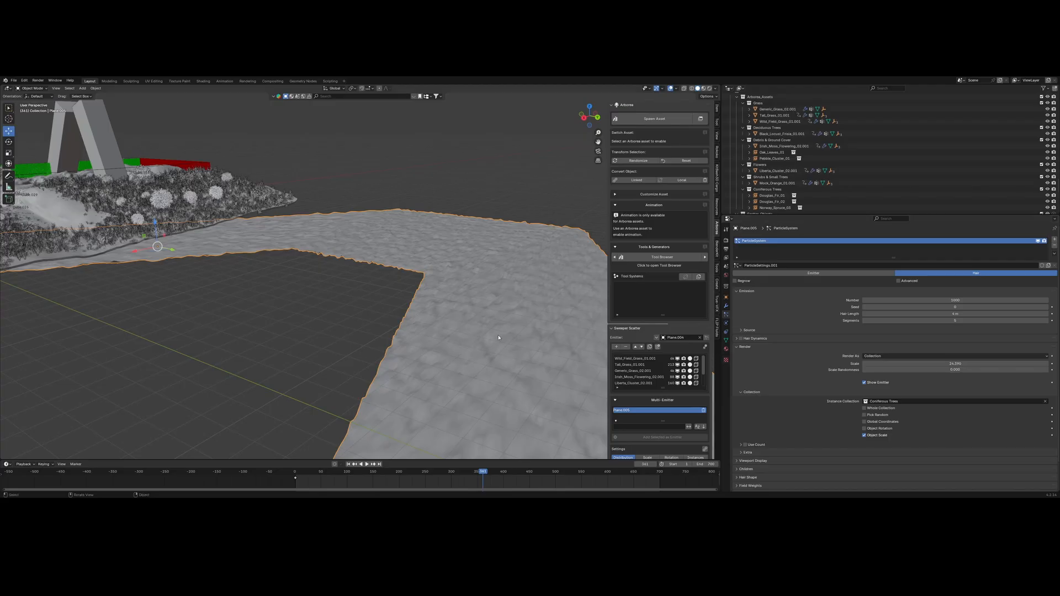
middle_drag(499, 337, 459, 345)
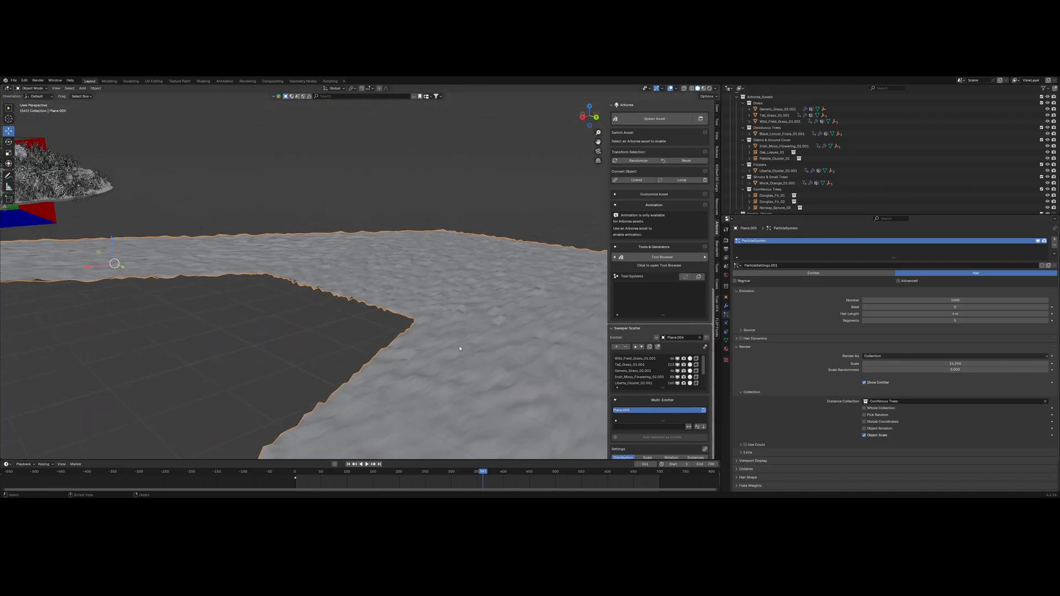
scroll(511, 333, up, 5)
scroll(519, 335, down, 5)
scroll(510, 335, down, 8)
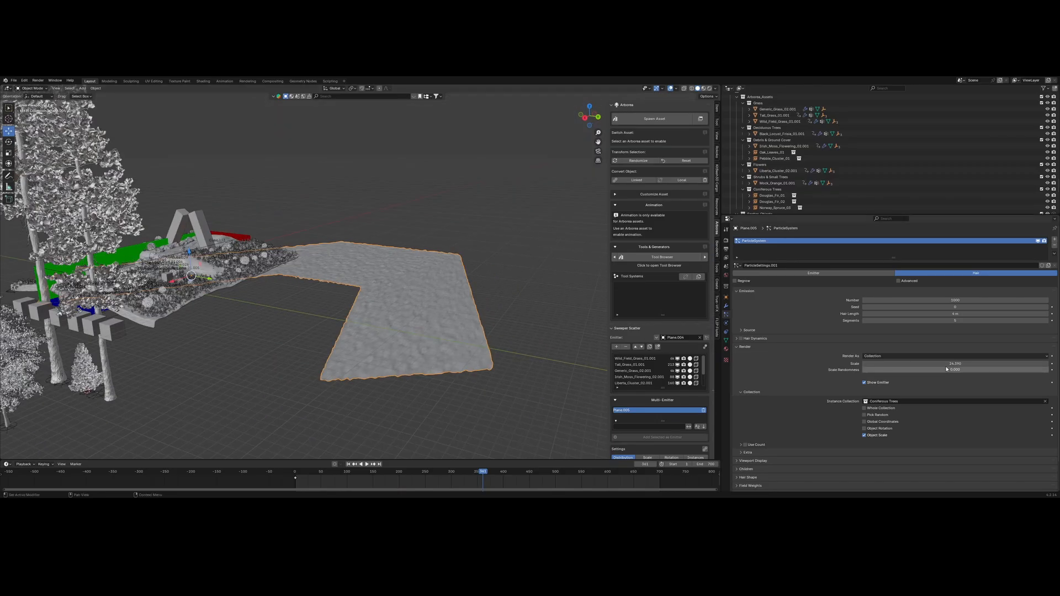
- Examine the Arborea asset collections and a Douglas fir's object properties, then reselect the background mesh
scroll(860, 193, up, 3)
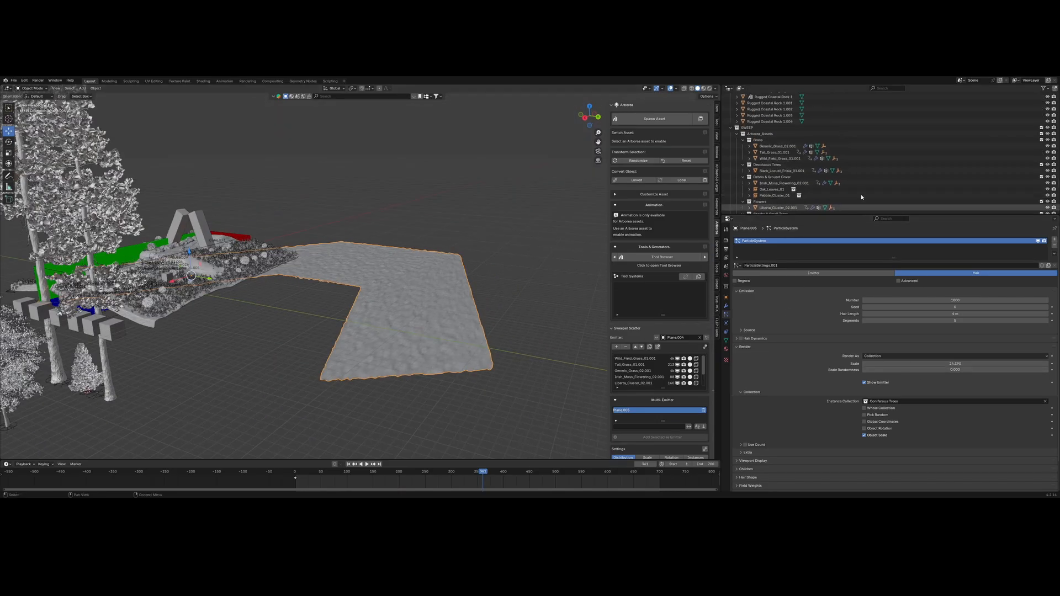
scroll(861, 194, down, 3)
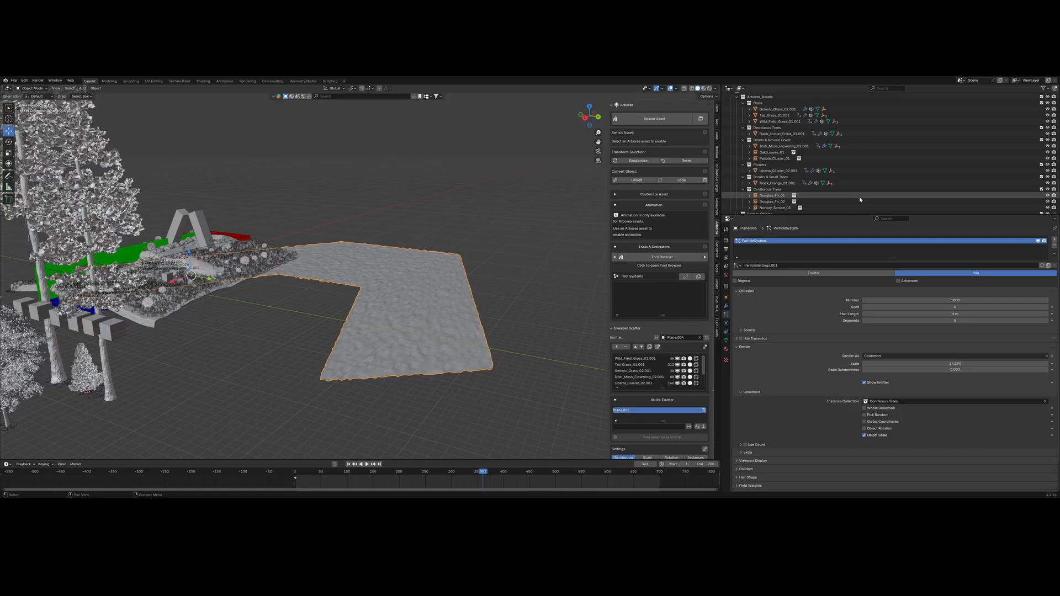
scroll(857, 200, down, 10)
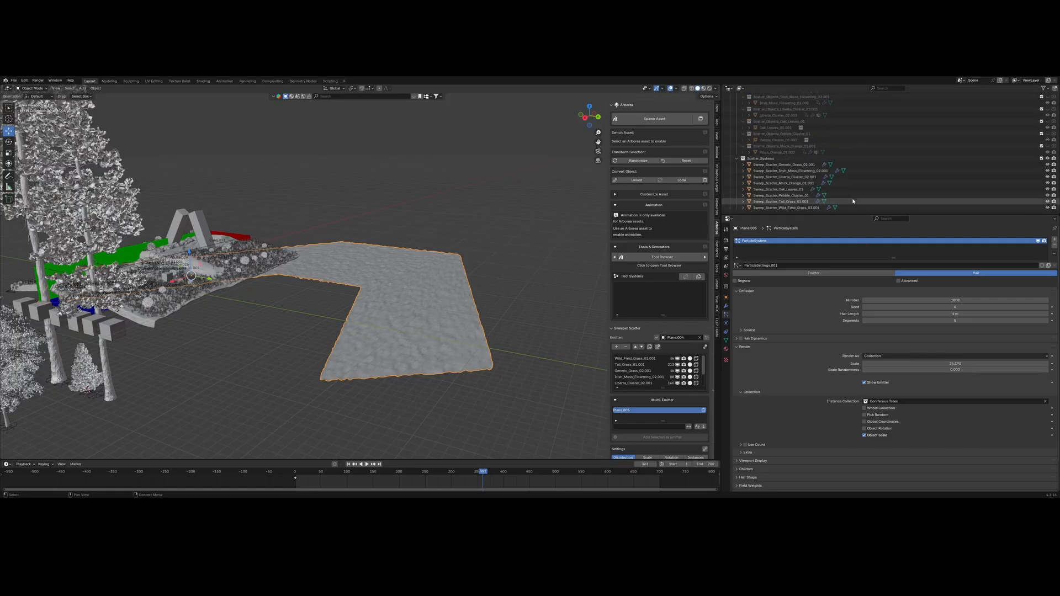
scroll(852, 201, up, 7)
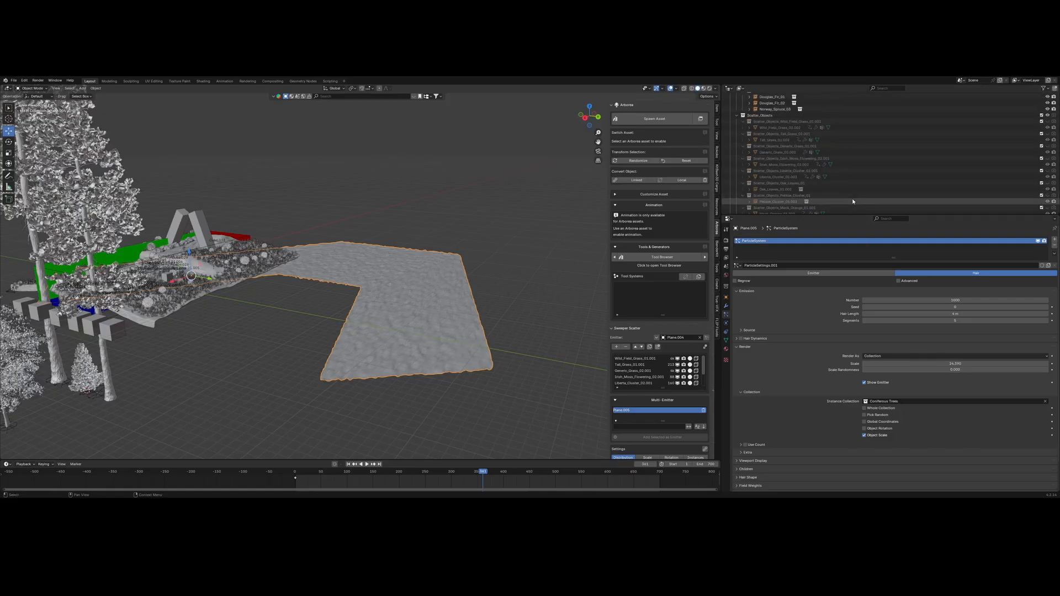
scroll(852, 200, up, 6)
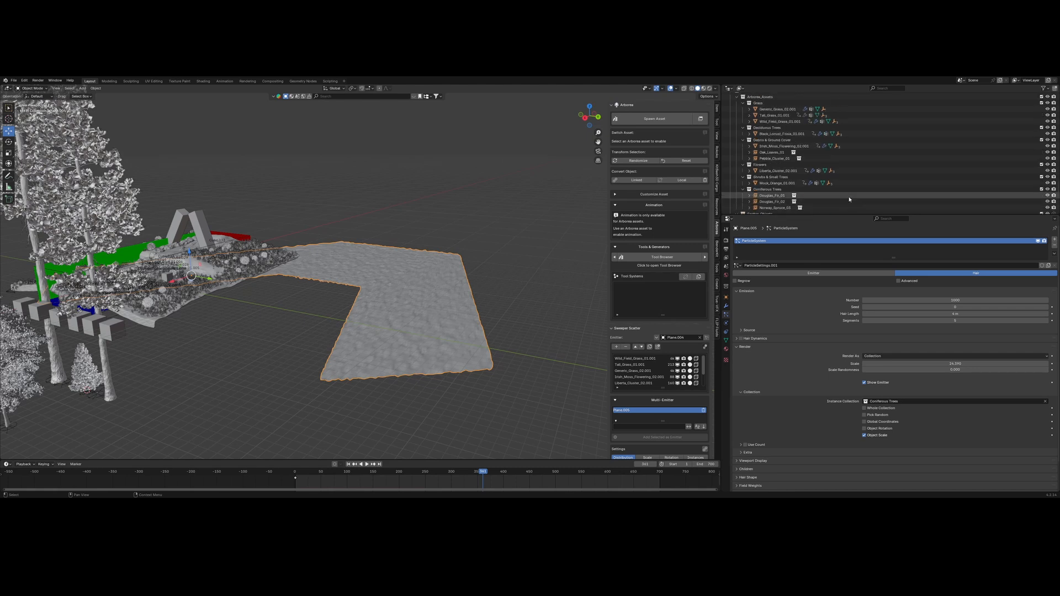
click(833, 196)
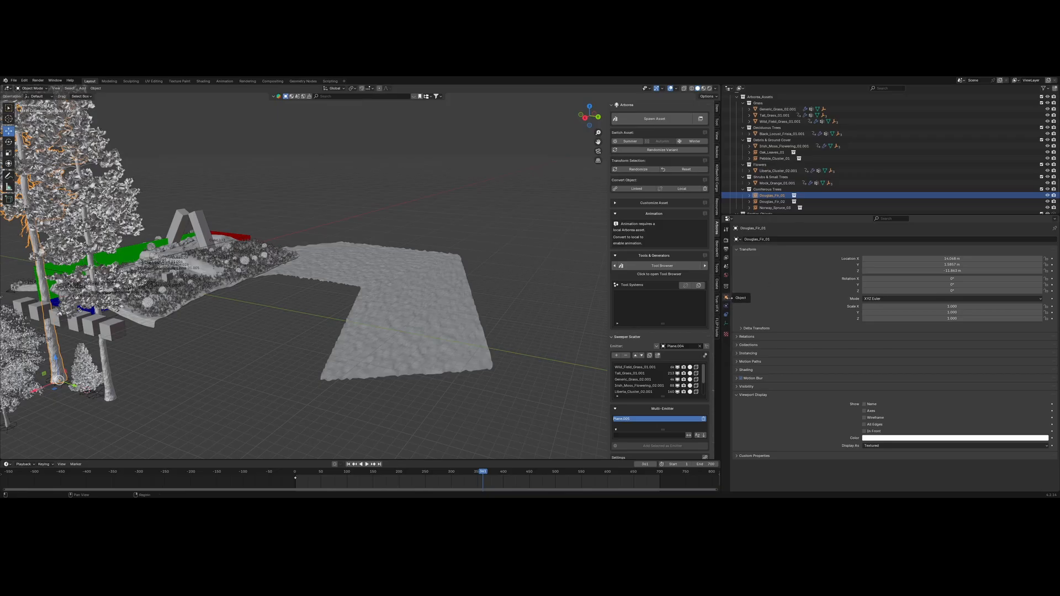
click(419, 319)
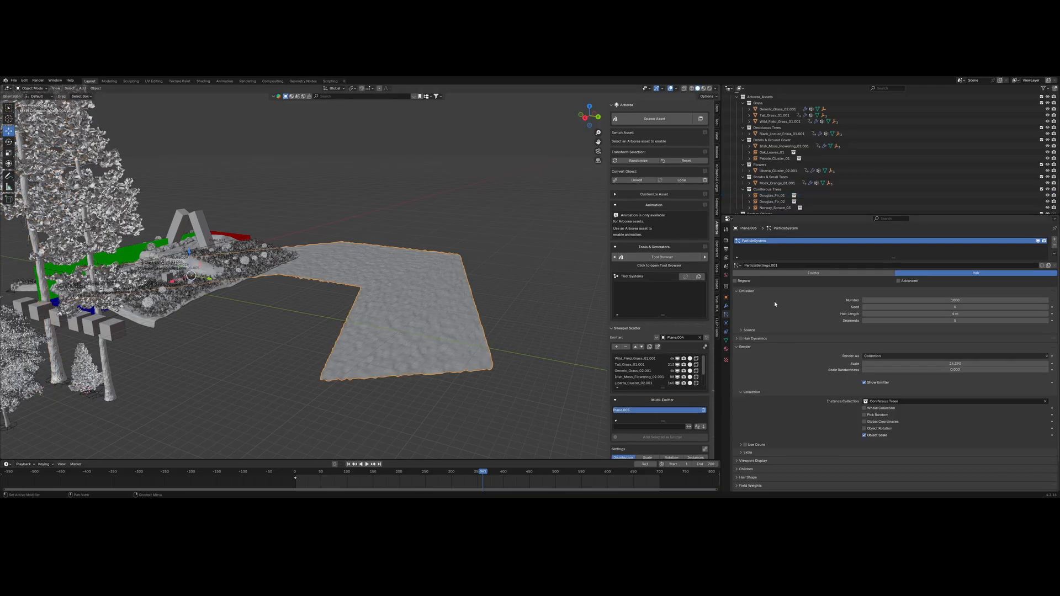
- Try Deciduous Trees as the instance collection, then replace it with a Douglas_Fir collection rendered with Whole Collection enabled
scroll(878, 359, down, 1)
click(903, 378)
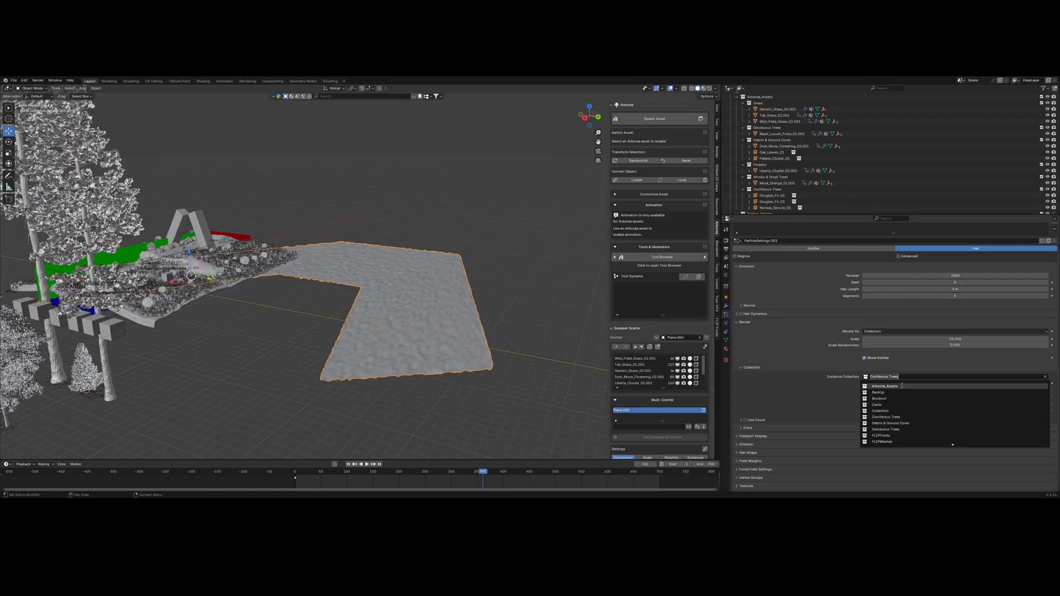
click(906, 429)
click(905, 378)
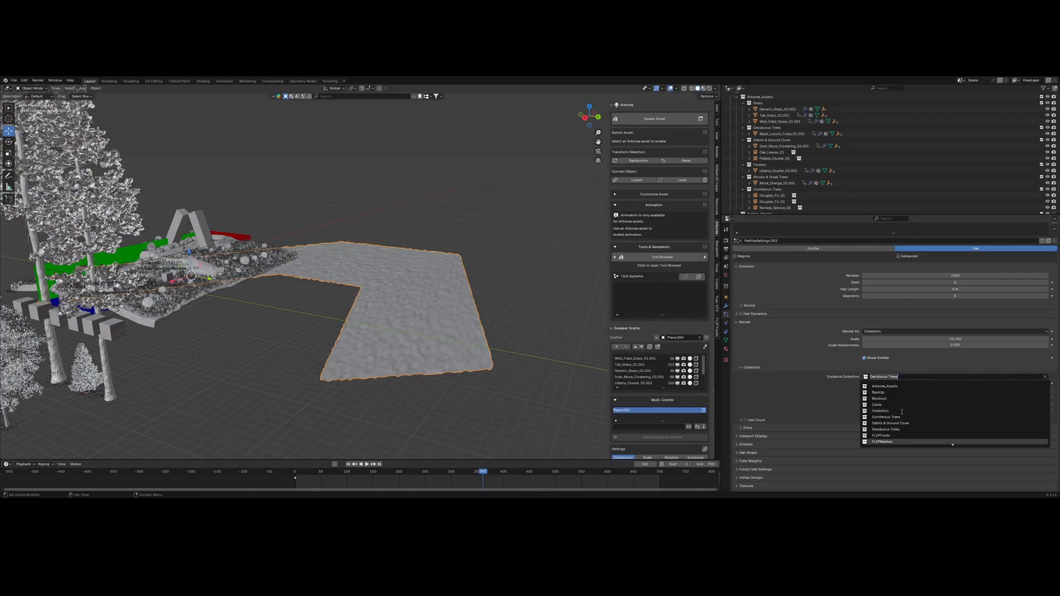
scroll(903, 413, down, 5)
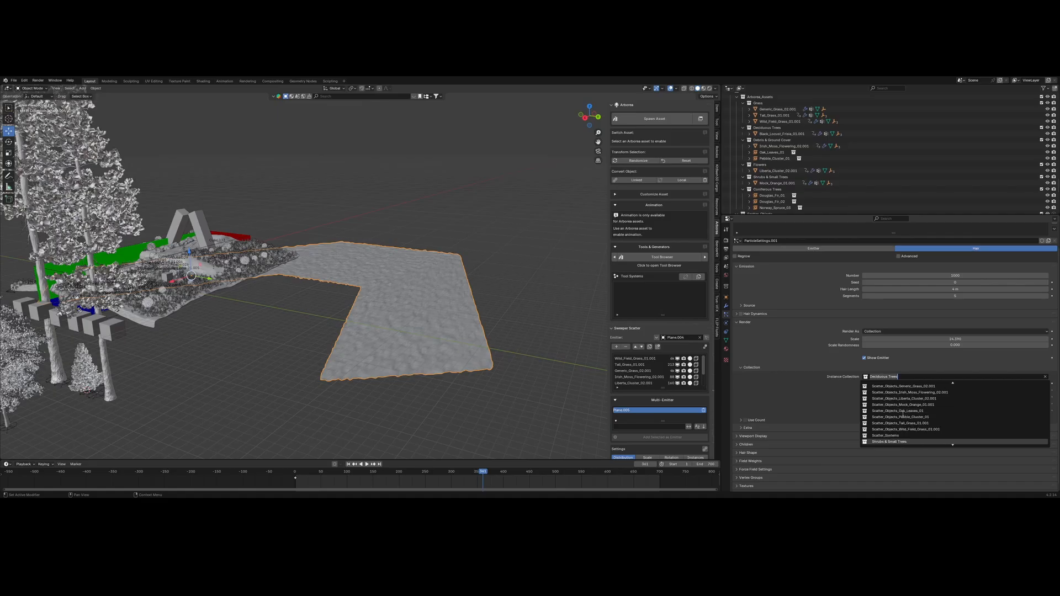
scroll(904, 414, down, 4)
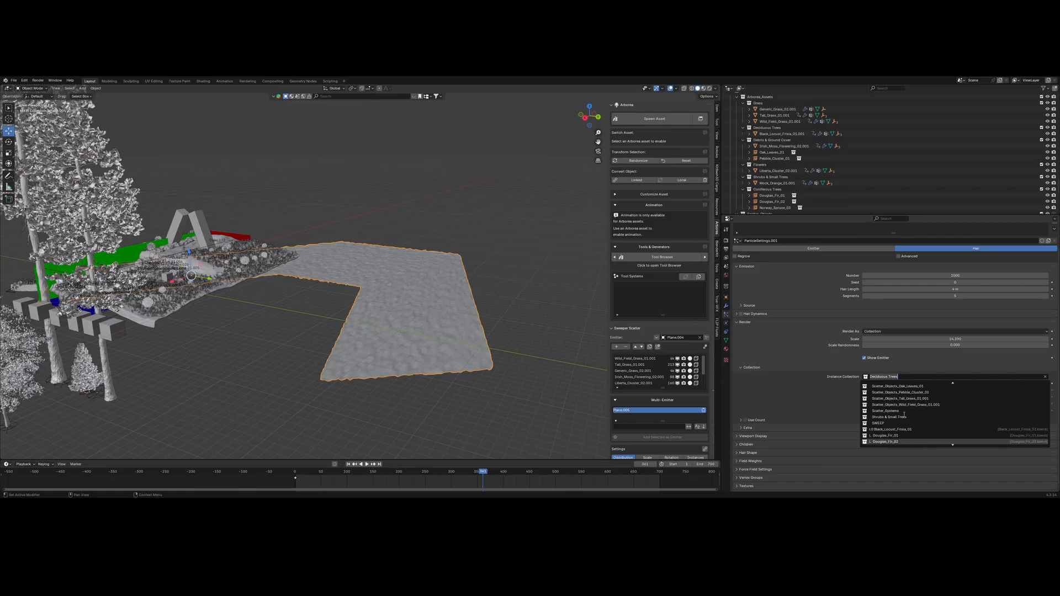
click(897, 431)
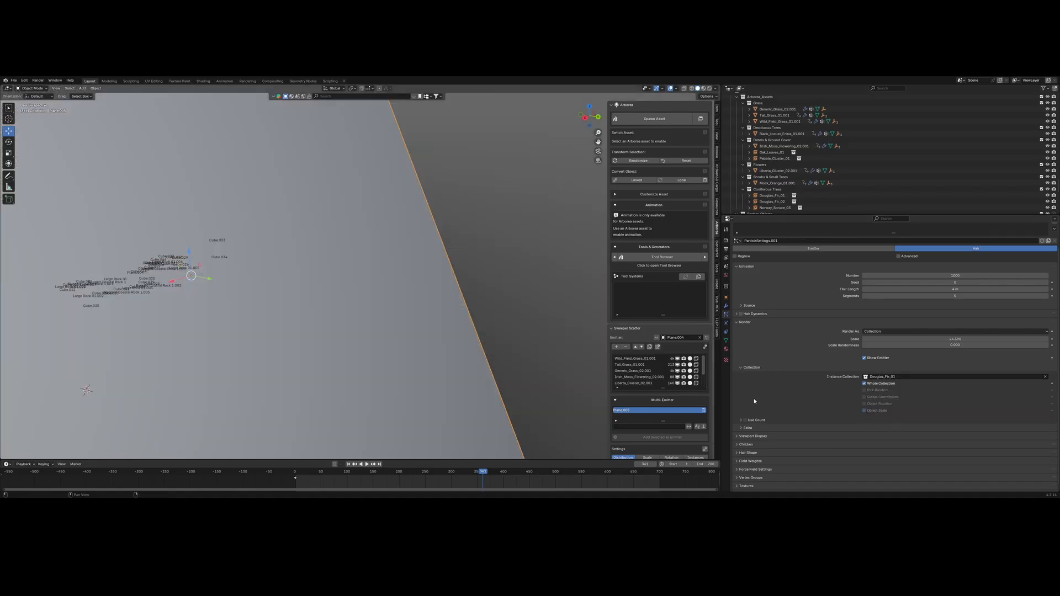
- Reduce the particle render scale to about 0.04 so the fir instances fit the background mesh
scroll(496, 375, down, 15)
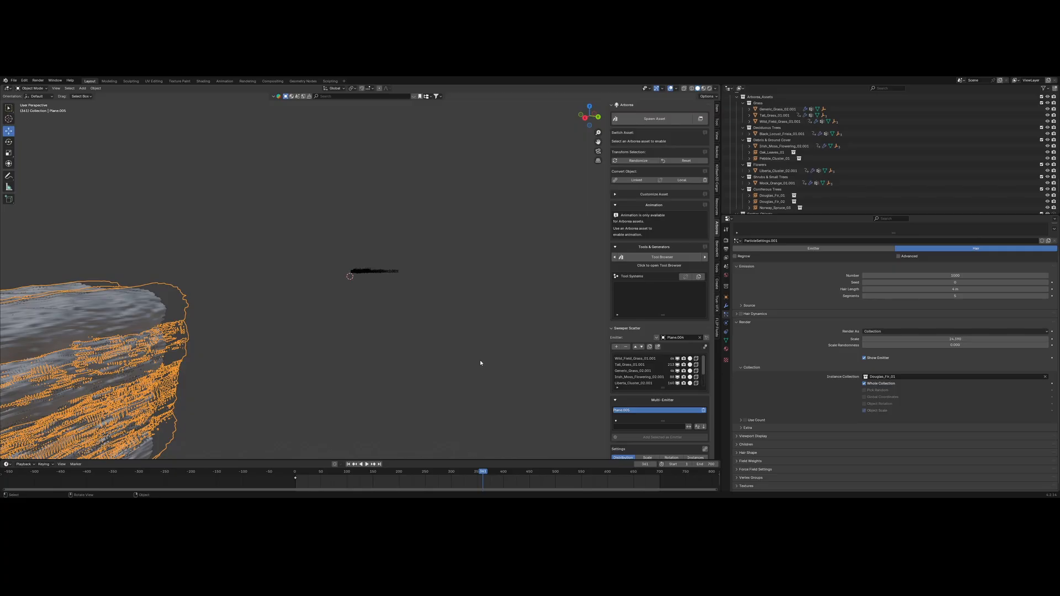
scroll(484, 358, up, 6)
drag(937, 339, 804, 340)
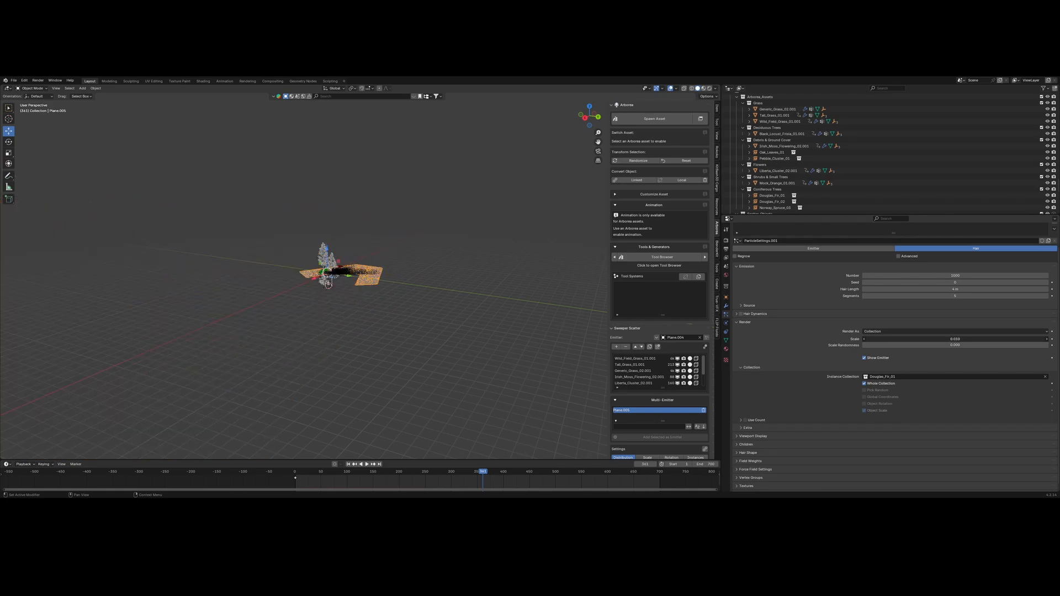
scroll(371, 332, up, 10)
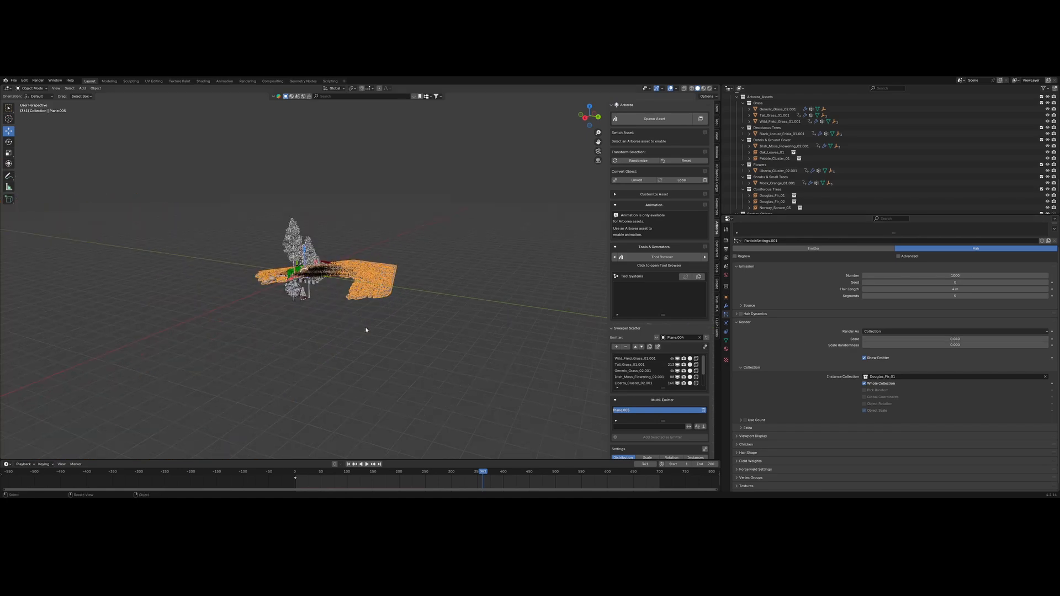
middle_drag(371, 333, 603, 356)
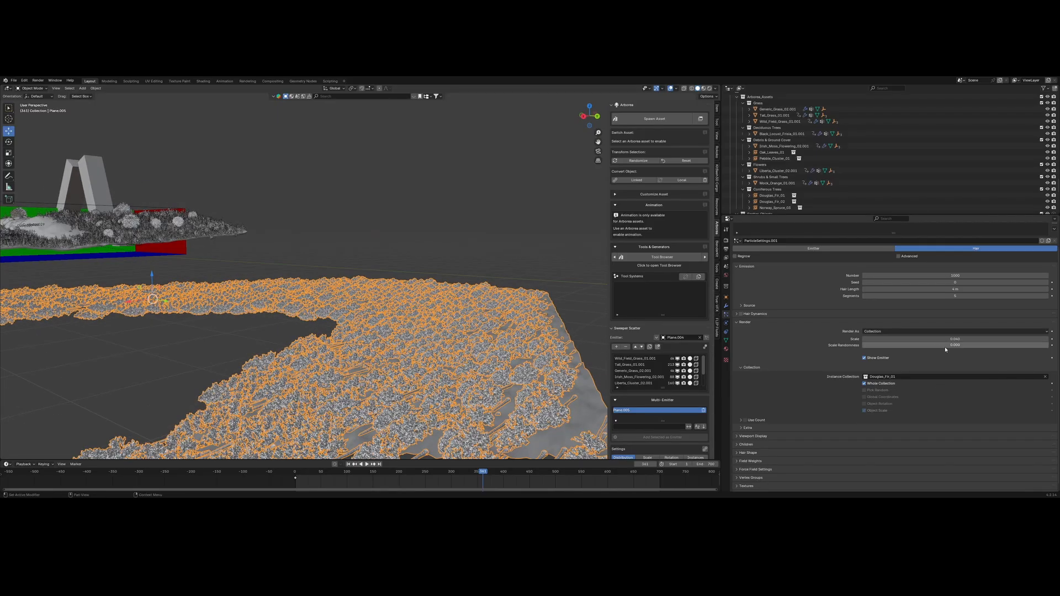
- Enable the particle system's Advanced and Rotation options and set the orientation axis to Global Y so the firs stand upright
scroll(855, 321, up, 2)
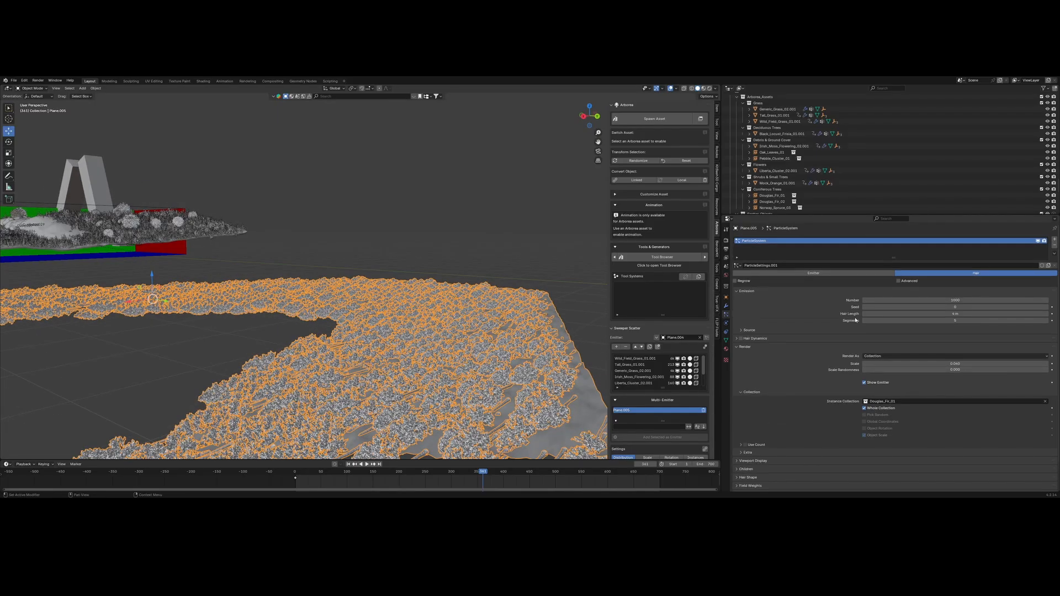
click(899, 281)
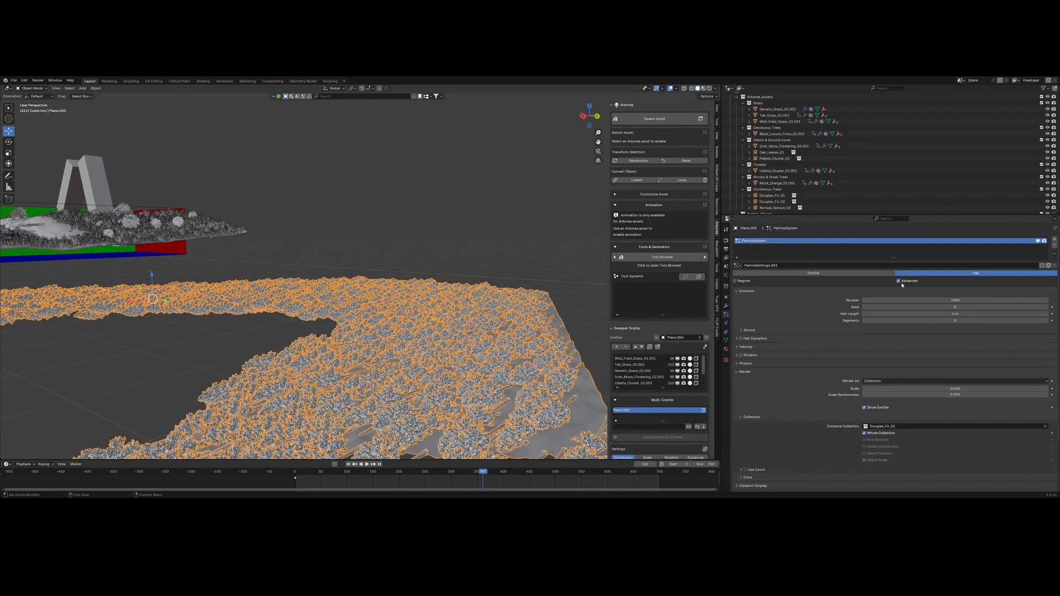
click(738, 356)
click(740, 356)
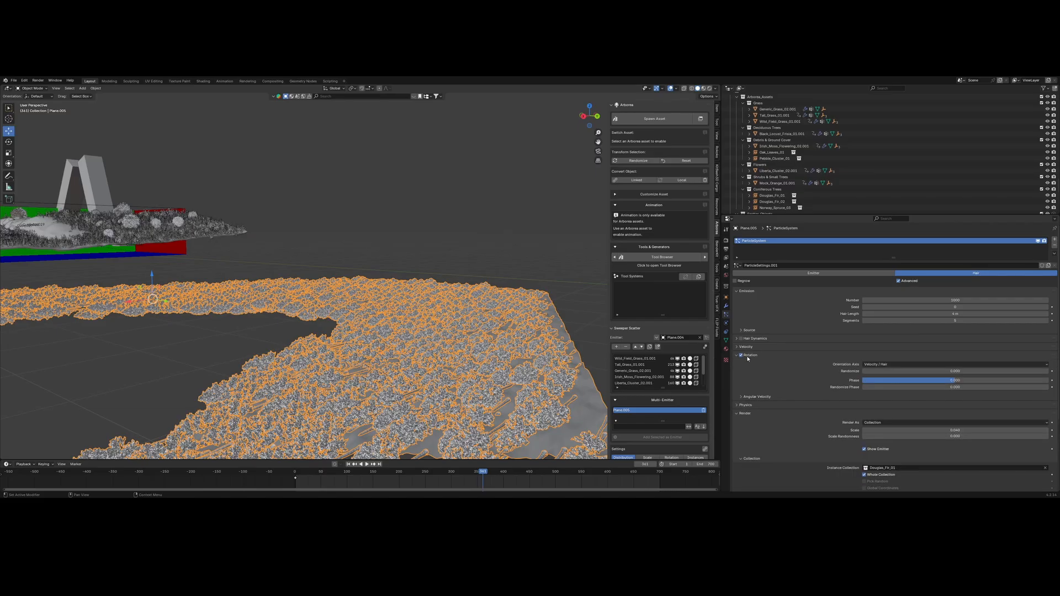
click(921, 365)
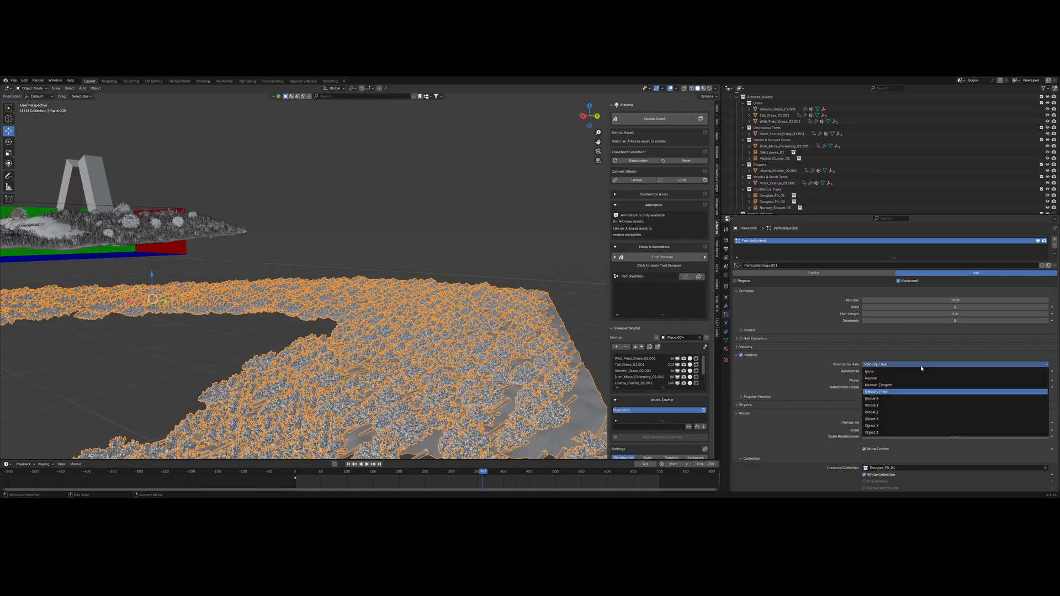
click(906, 407)
middle_drag(428, 357, 470, 356)
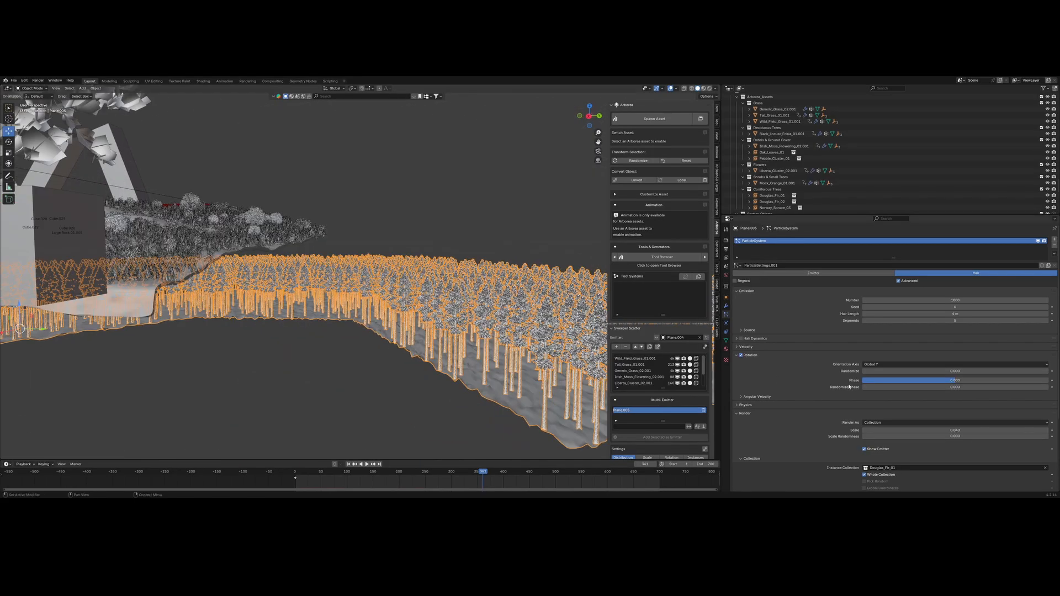
- Set the firs' scale randomness to about 0.49 and check the size variation from the camera and around the terrain
drag(907, 436, 998, 436)
click(598, 151)
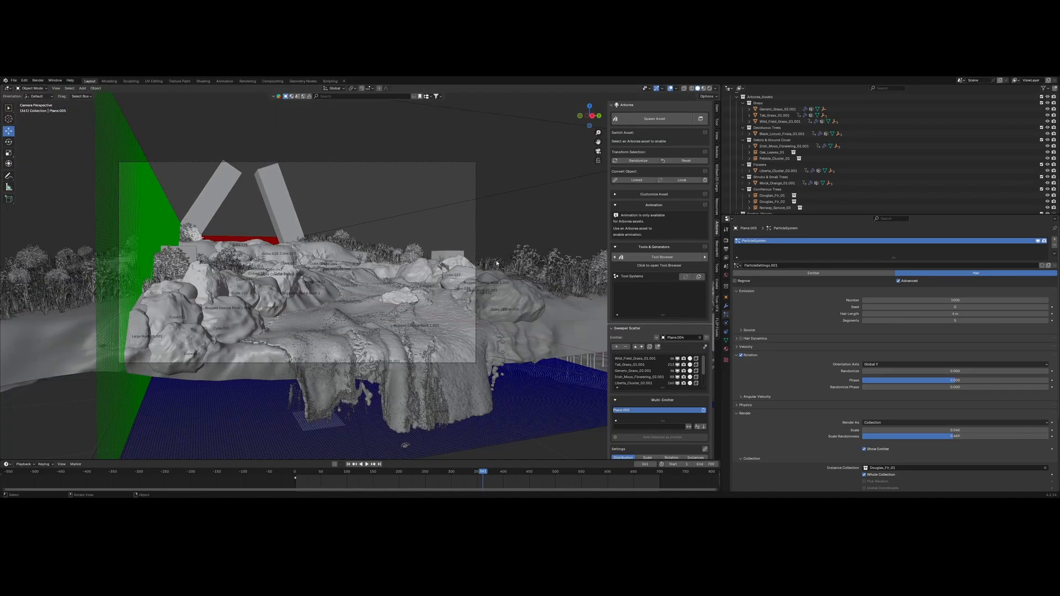
middle_drag(492, 266, 513, 299)
scroll(514, 300, down, 4)
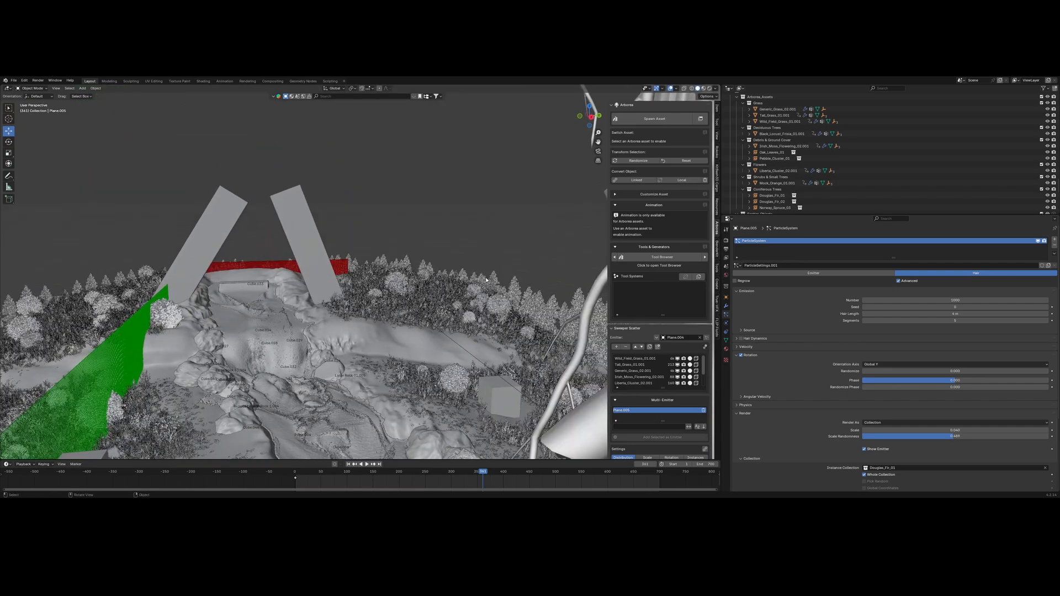
- Raise the background forest mesh along Z and compare its height against the terrain in camera view
click(515, 300)
shift+middle_drag(388, 288, 438, 266)
key(g)
key(z)
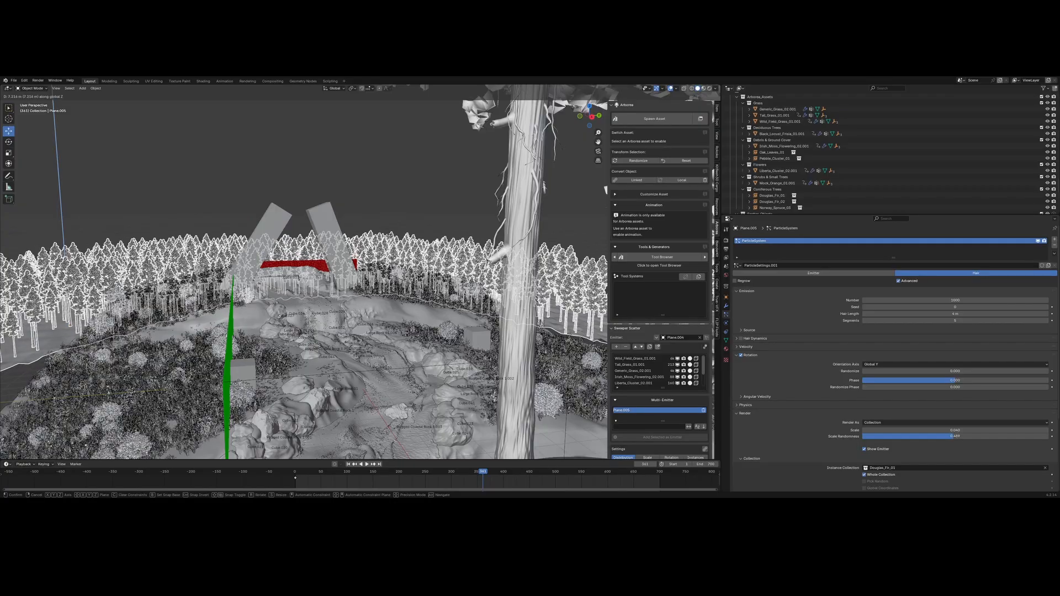
click(397, 216)
key(KP_0)
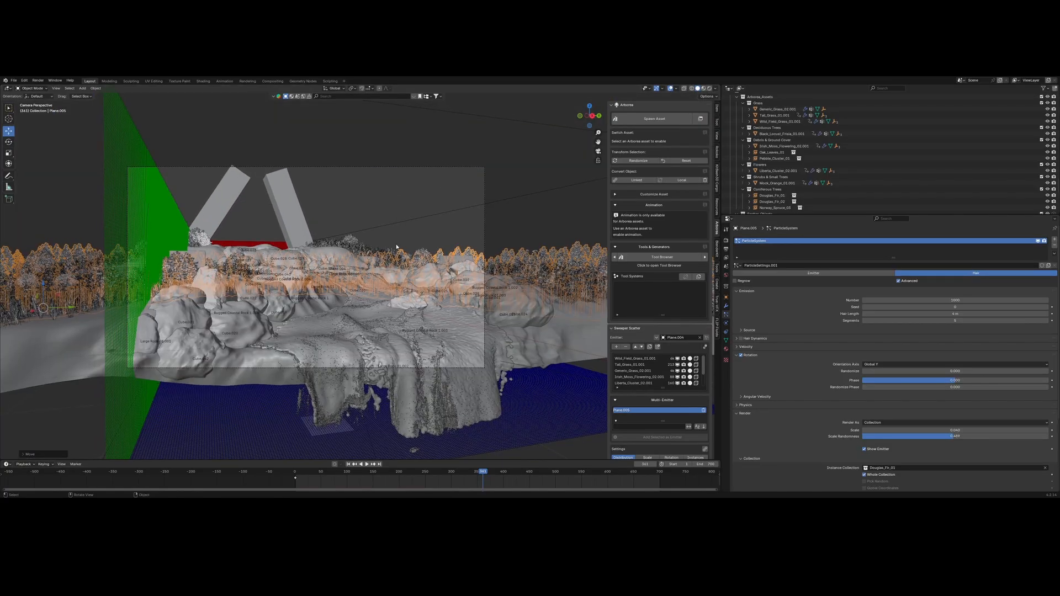
- Lift the background forest mesh farther along Z so the firs stand above the terrain horizon in the camera shot
middle_drag(445, 240, 402, 254)
key(g)
key(z)
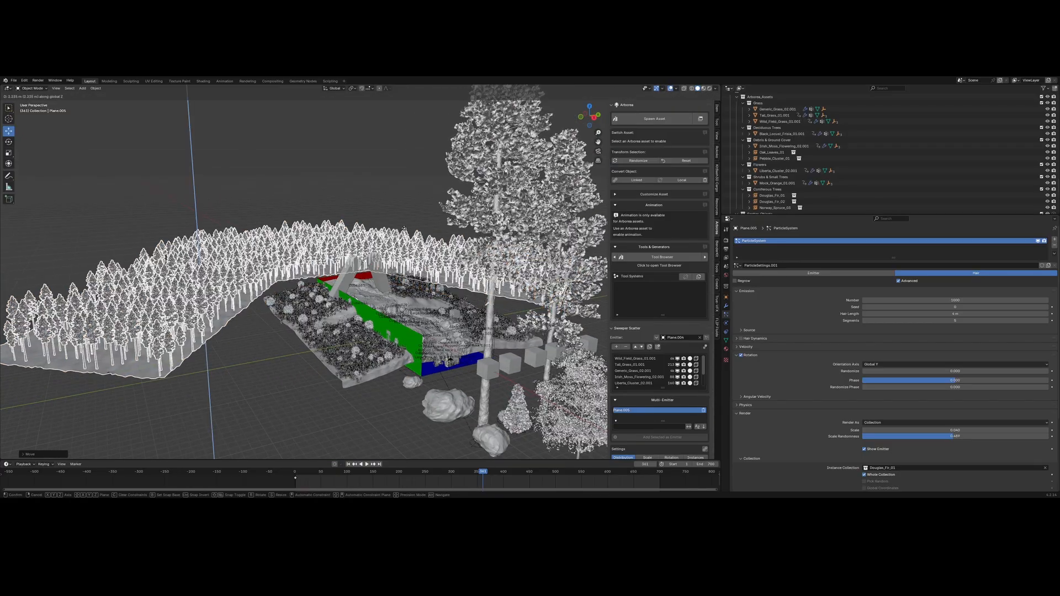
click(572, 196)
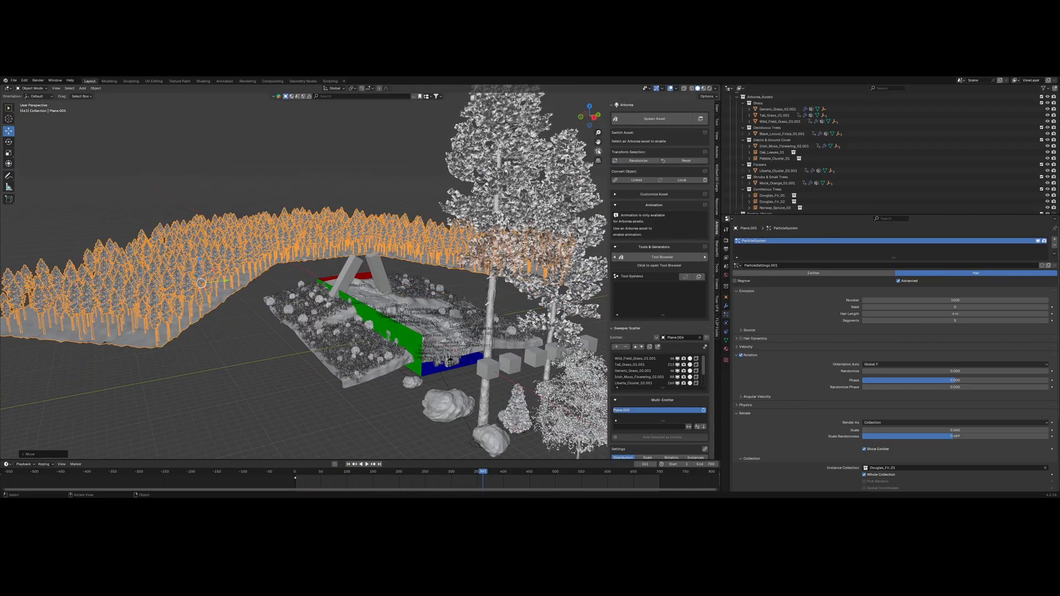
click(598, 151)
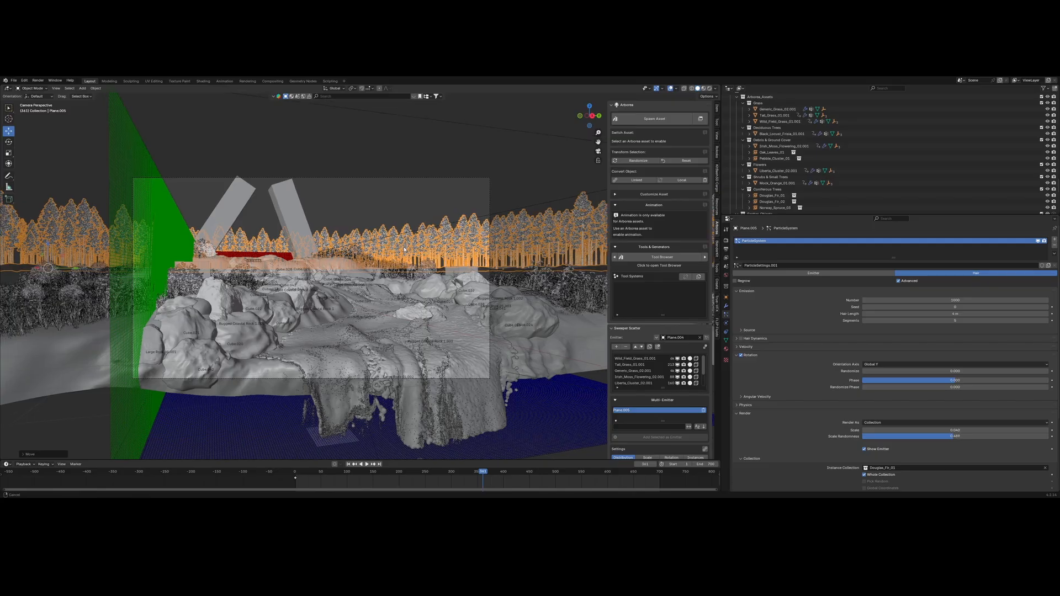
- Lower the background forest along Z so its treetops sit just behind the terrain, and show the scene in rendered shading
key(g)
key(z)
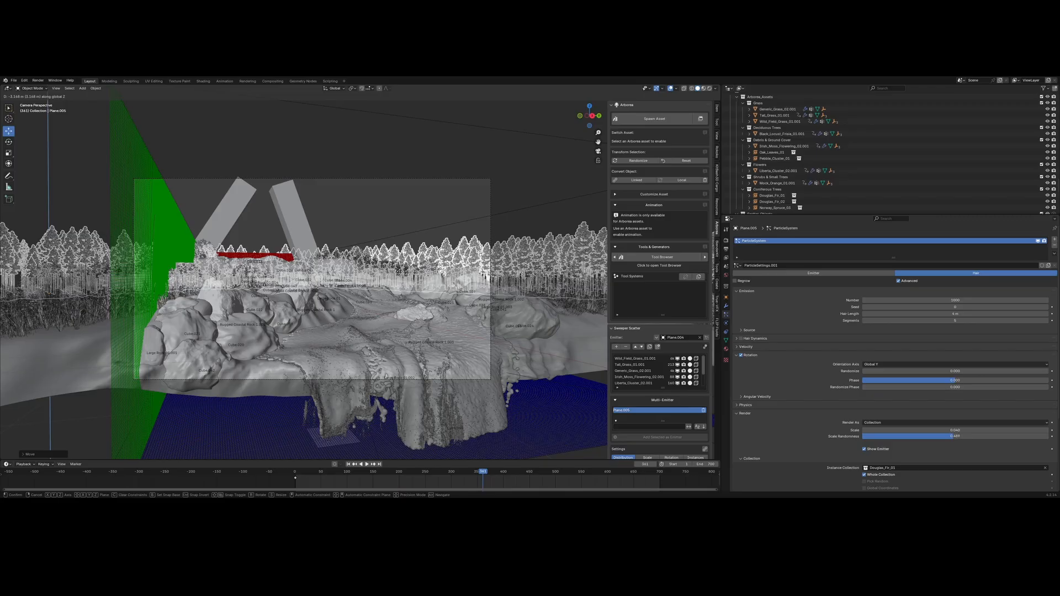
click(400, 273)
click(394, 228)
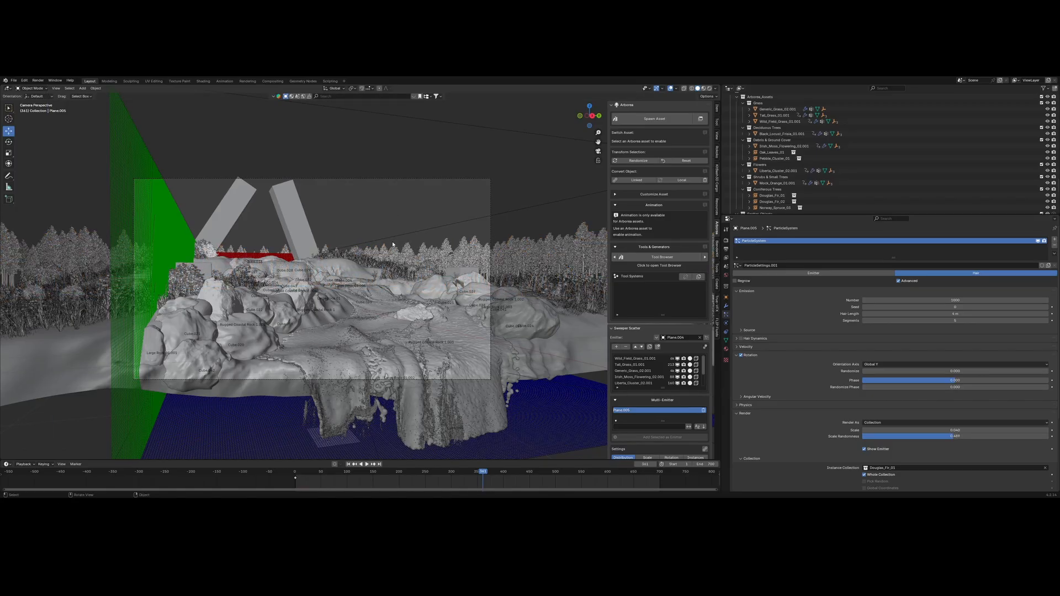
mouse_move(393, 245)
shift+middle_down()
mouse_move(422, 253)
mouse_move(409, 251)
shift+middle_up()
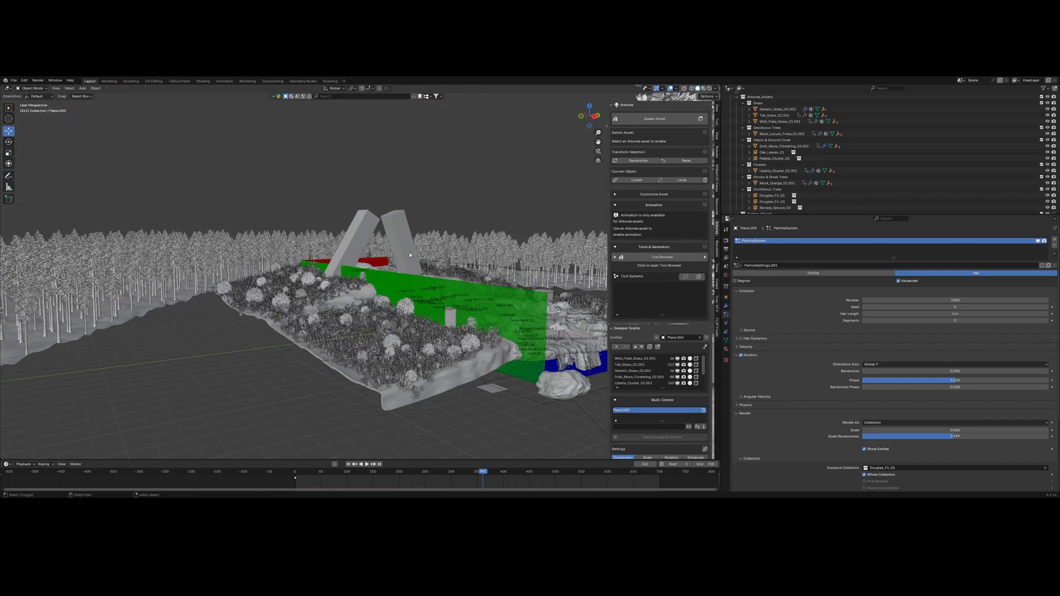
middle_drag(409, 254, 456, 226)
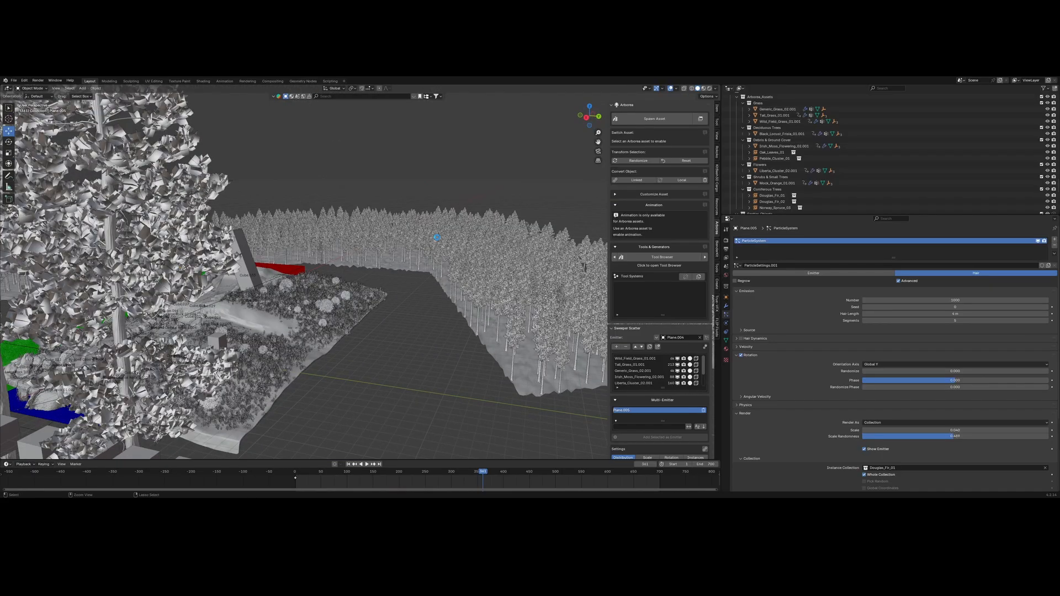
middle_drag(437, 240, 432, 241)
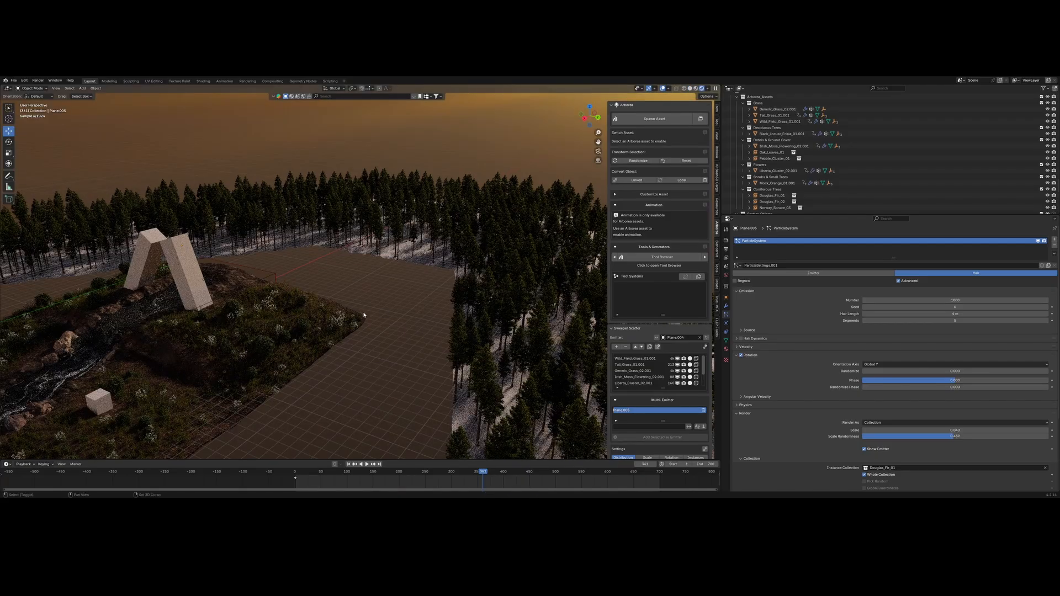
- Try to move the whole group of spawned source trees farther away from the terrain
middle_drag(383, 316, 118, 300)
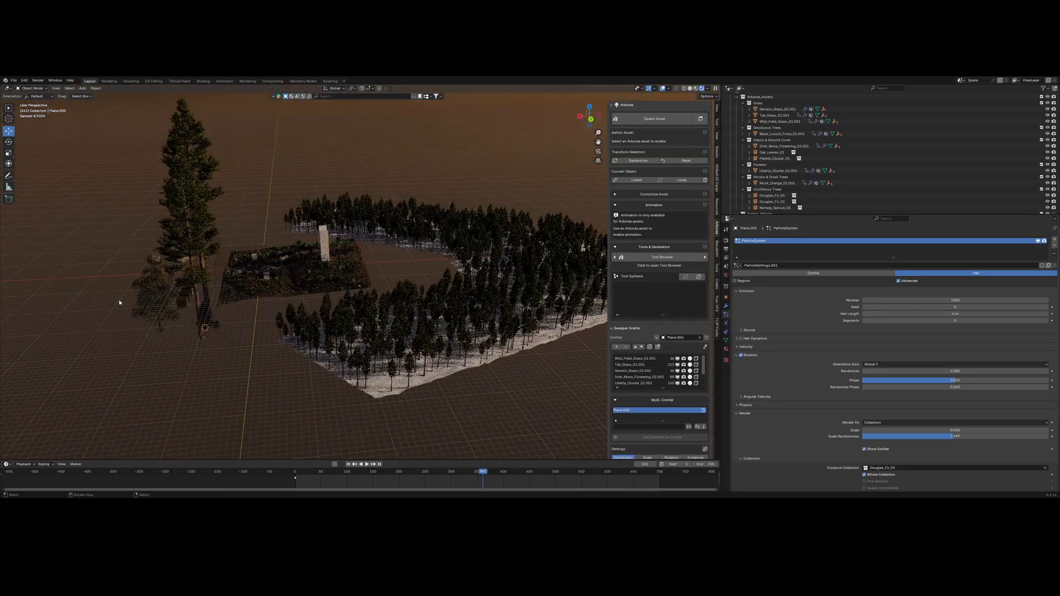
drag(109, 231, 201, 328)
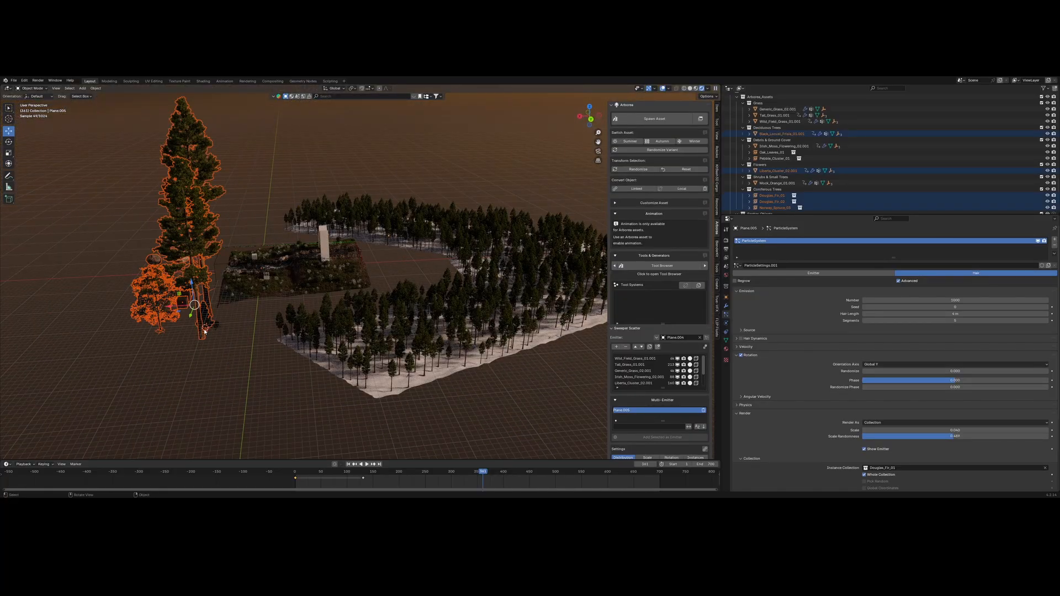
key(g)
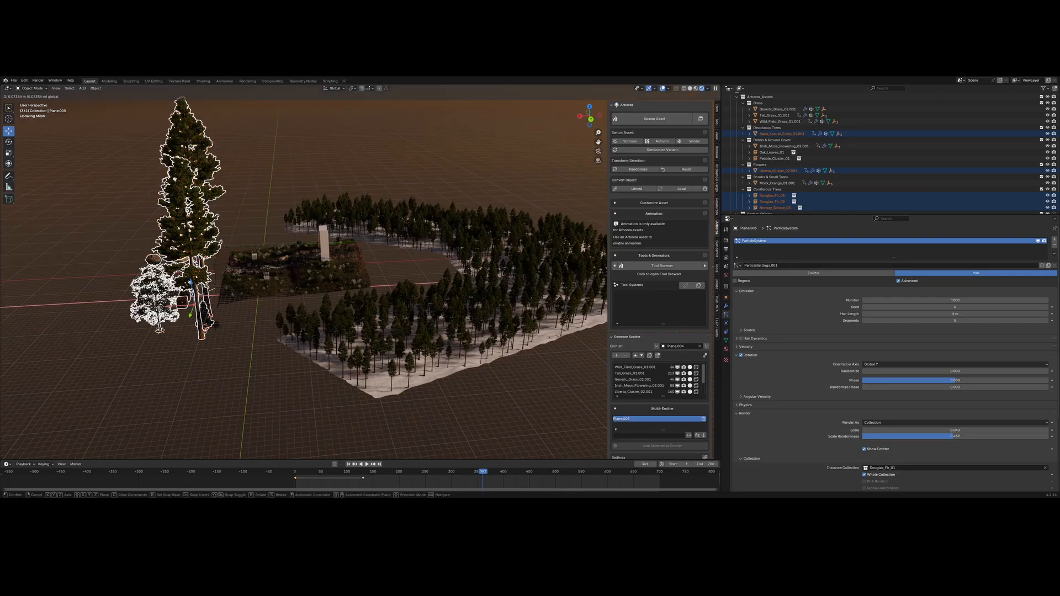
click(178, 318)
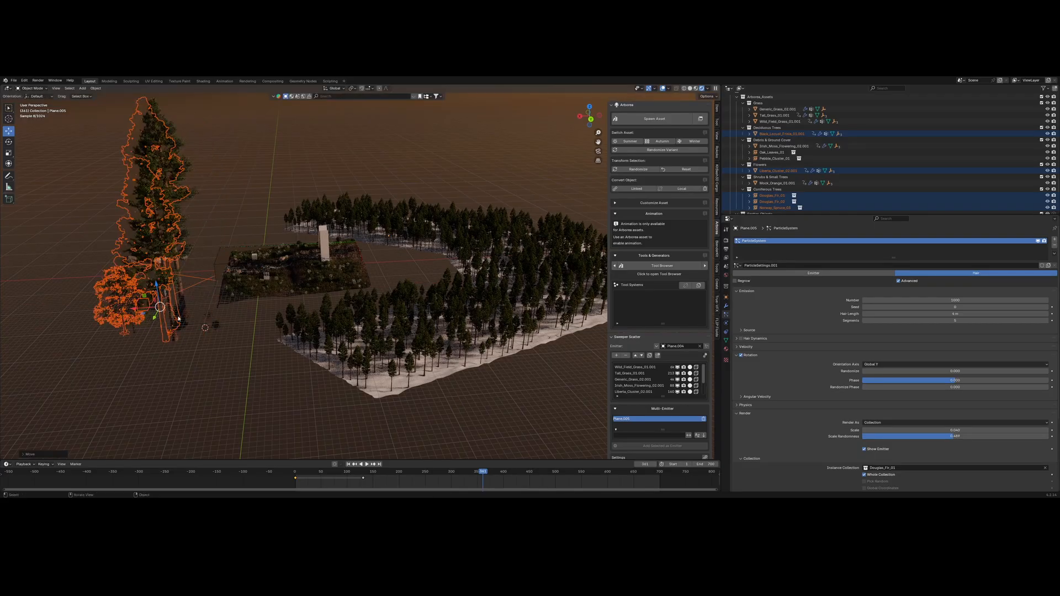
drag(138, 312, 105, 314)
click(206, 362)
- Check the rendered forest through the scene camera and undo the group move of the source trees
scroll(207, 360, up, 4)
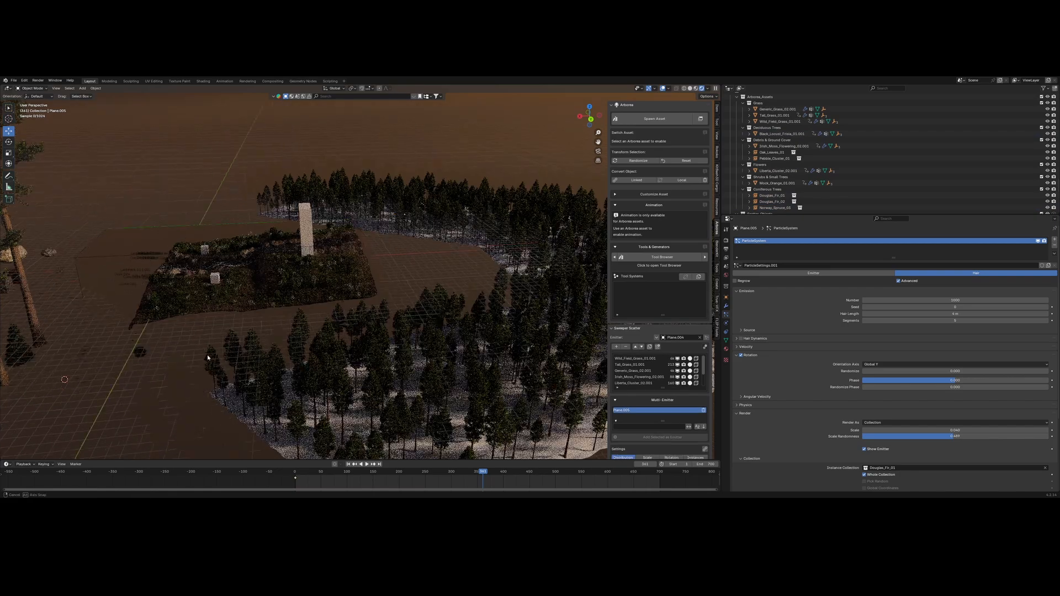
middle_drag(208, 356, 498, 215)
scroll(282, 326, up, 4)
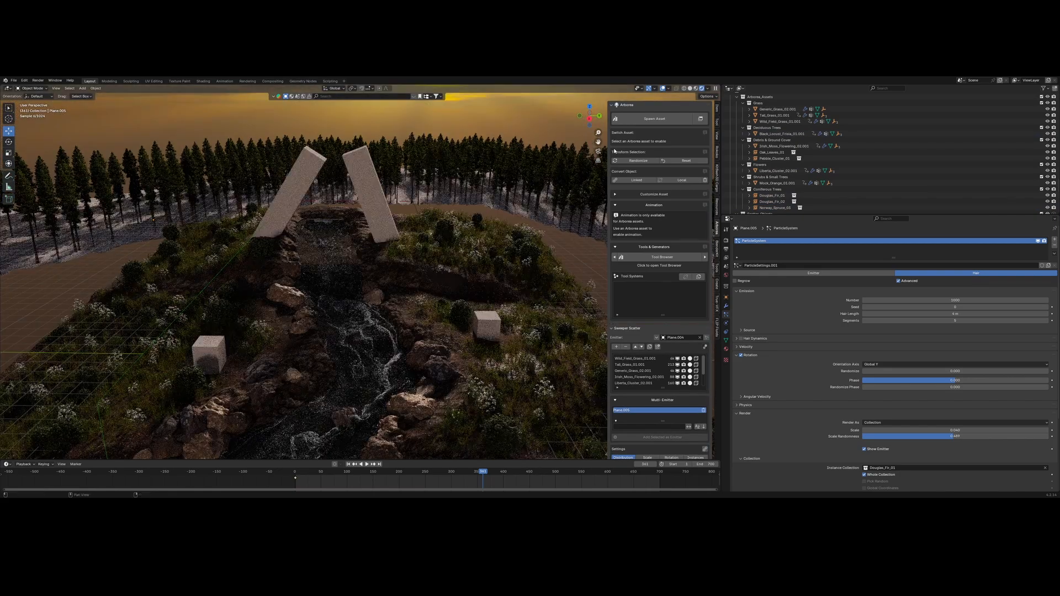
key(KP_0)
scroll(284, 294, up, 1)
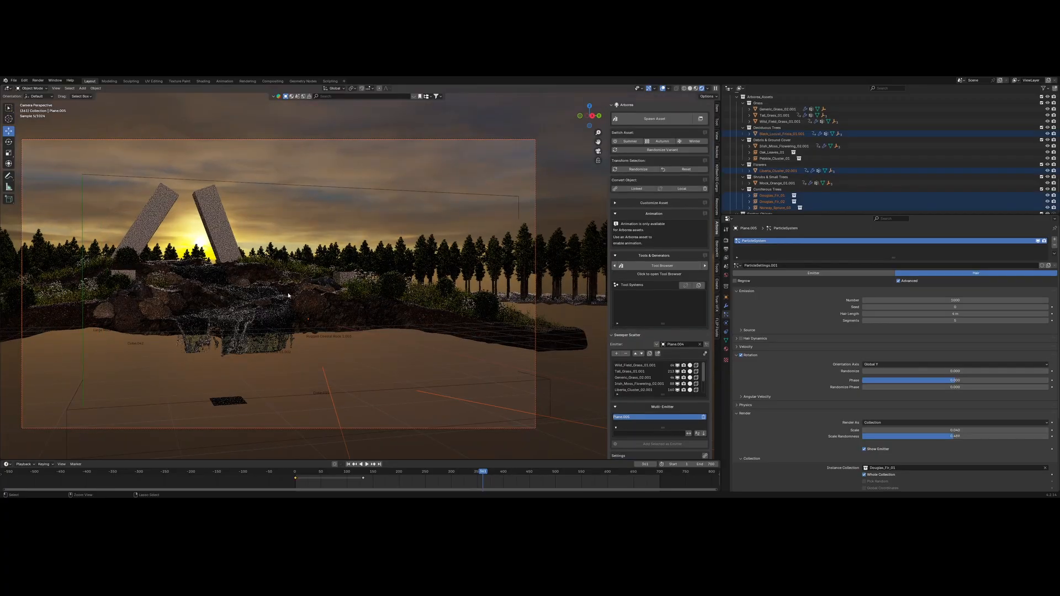
scroll(280, 296, up, 3)
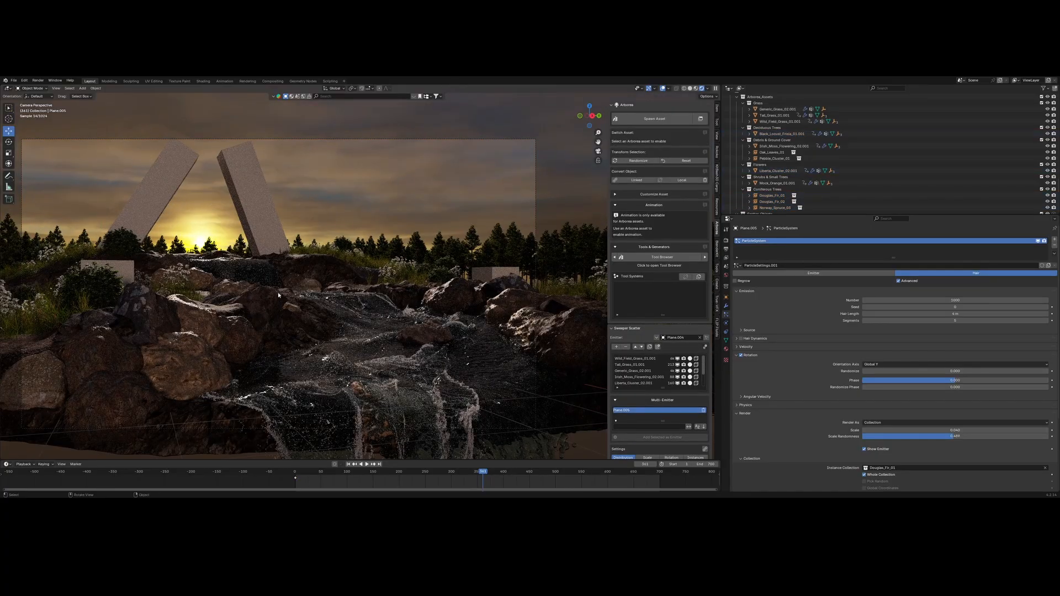
- Move the two tall Douglas fir source trees, one after the other, farther away from the terrain along X
middle_drag(278, 292, 418, 346)
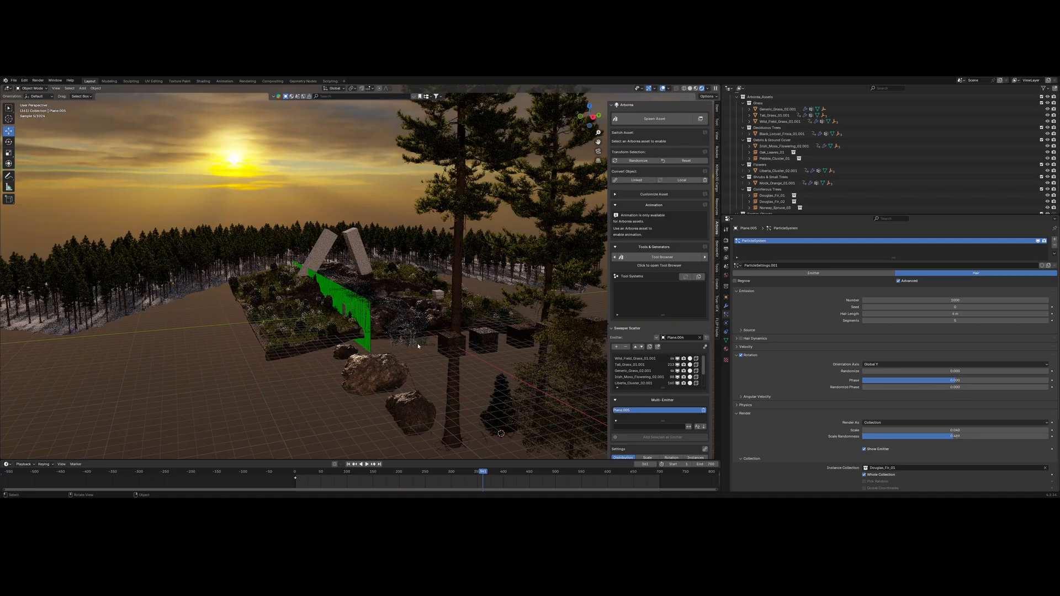
click(454, 393)
scroll(454, 397, down, 3)
key(g)
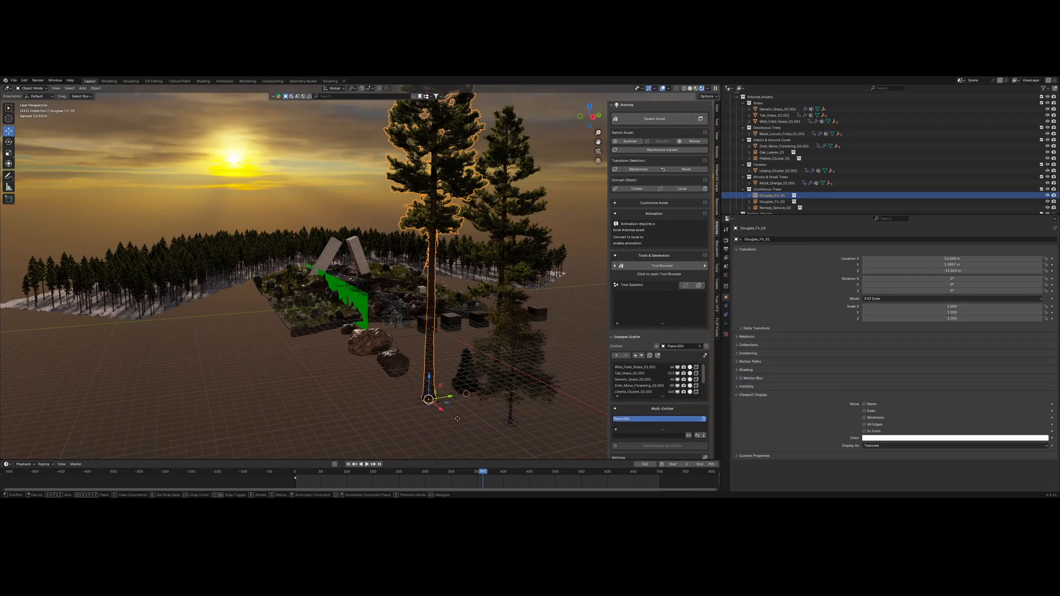
click(488, 283)
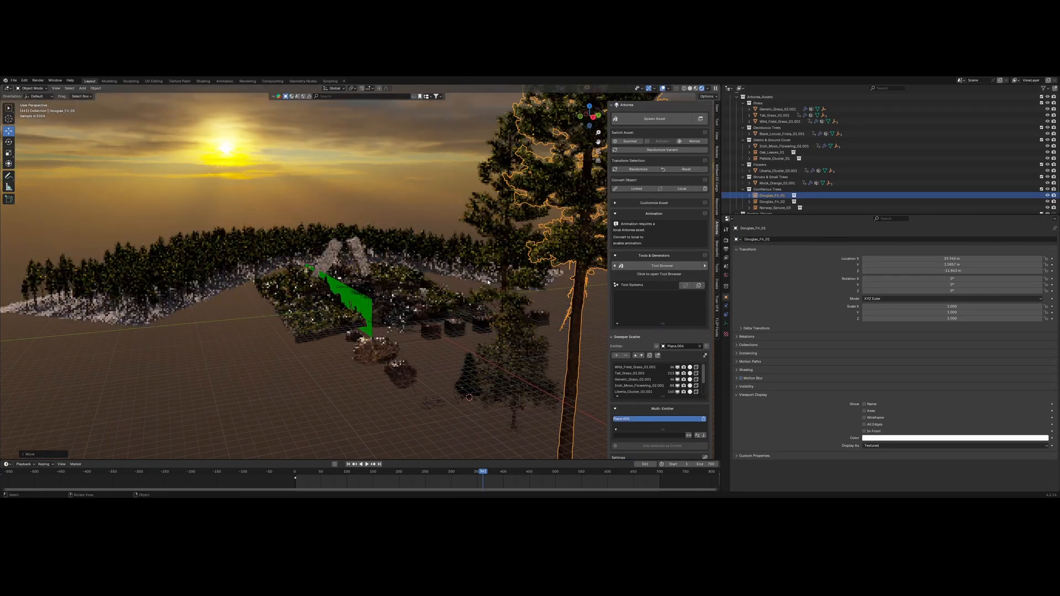
click(523, 345)
drag(513, 401, 619, 456)
middle_drag(450, 155, 452, 177)
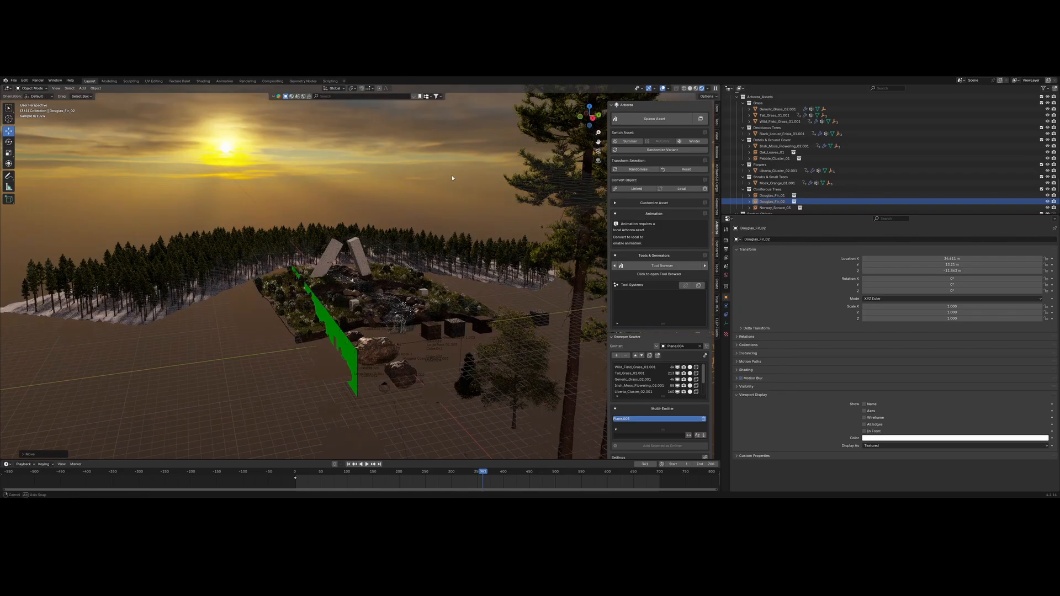
- Select all six cubes in front of the waterfall, move them away along X, and return to the camera view
scroll(450, 187, up, 2)
click(431, 432)
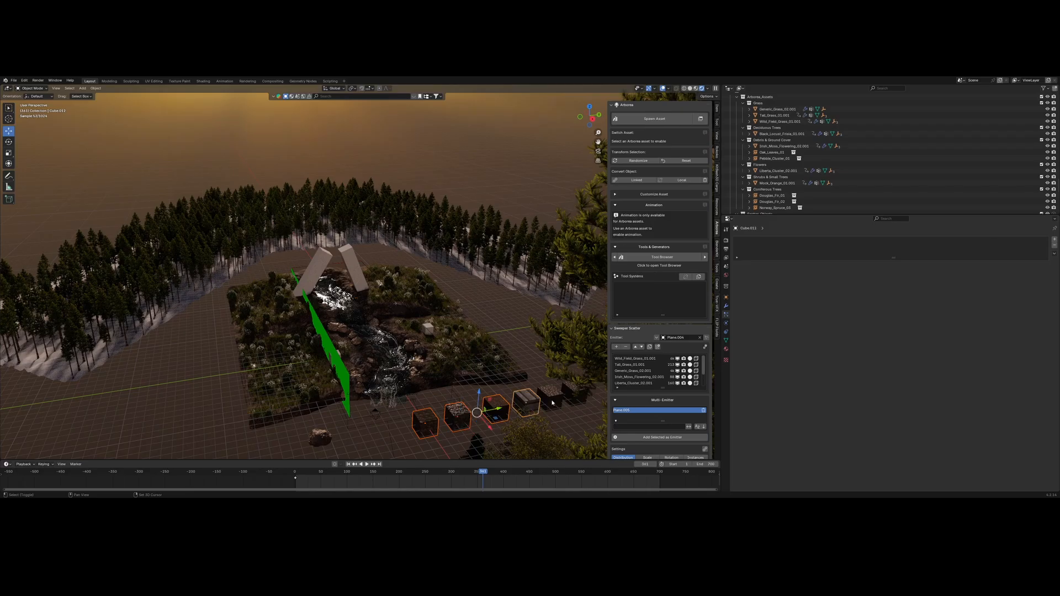
click(576, 398)
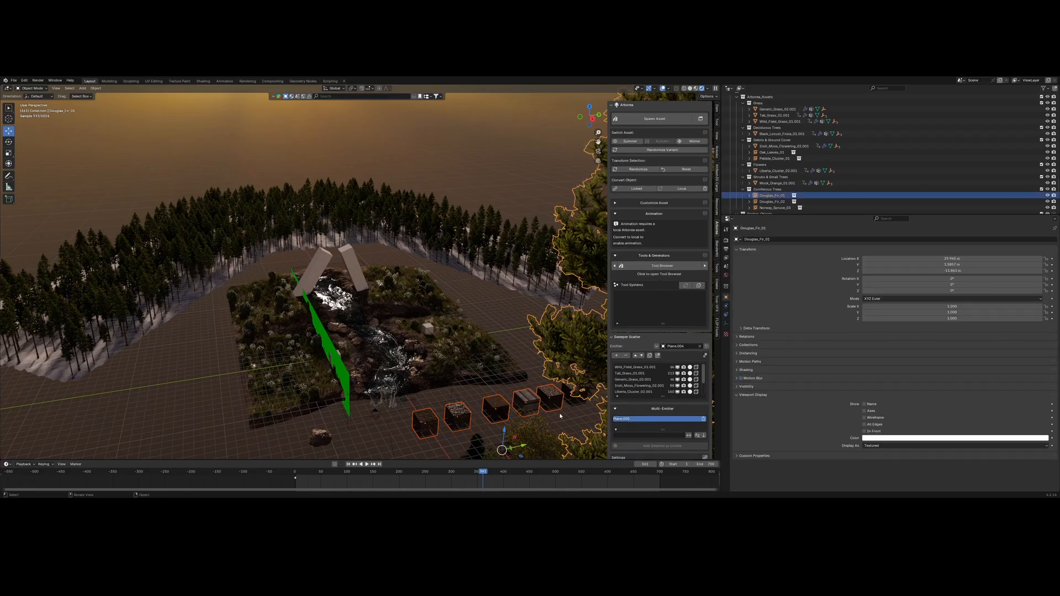
click(573, 394)
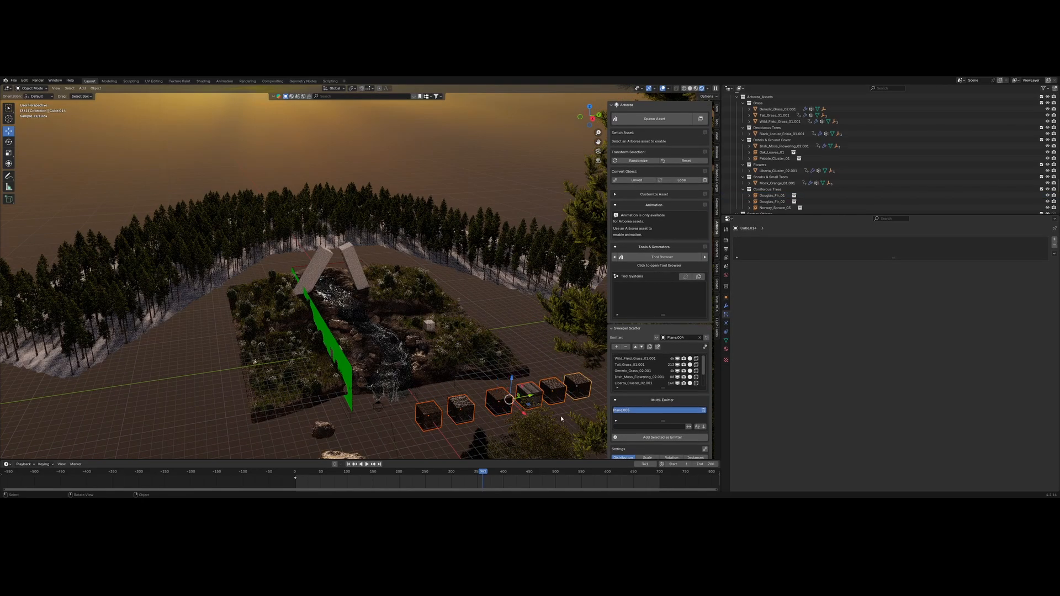
key(x)
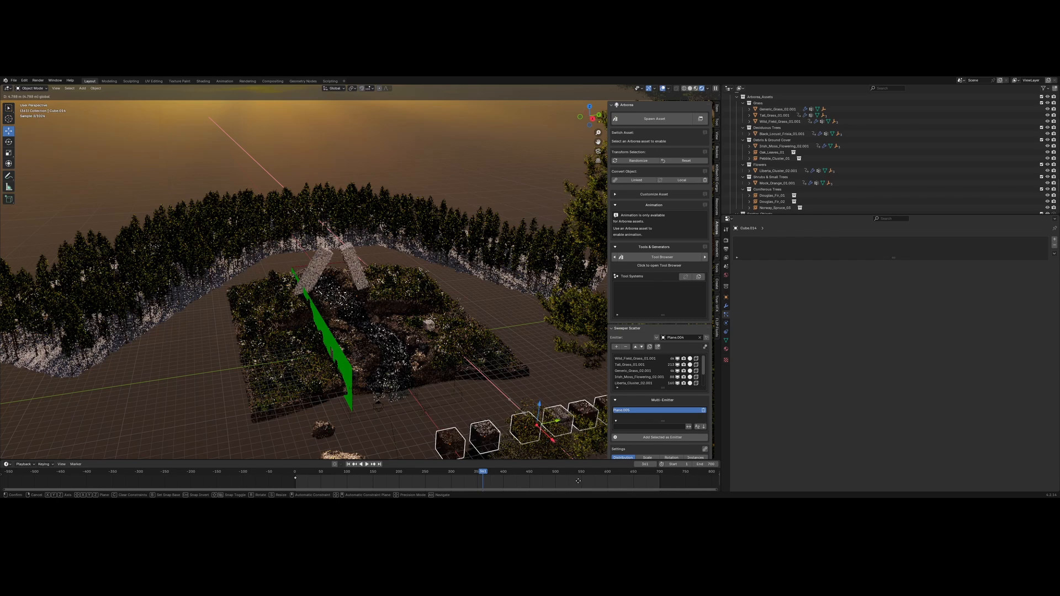
click(514, 303)
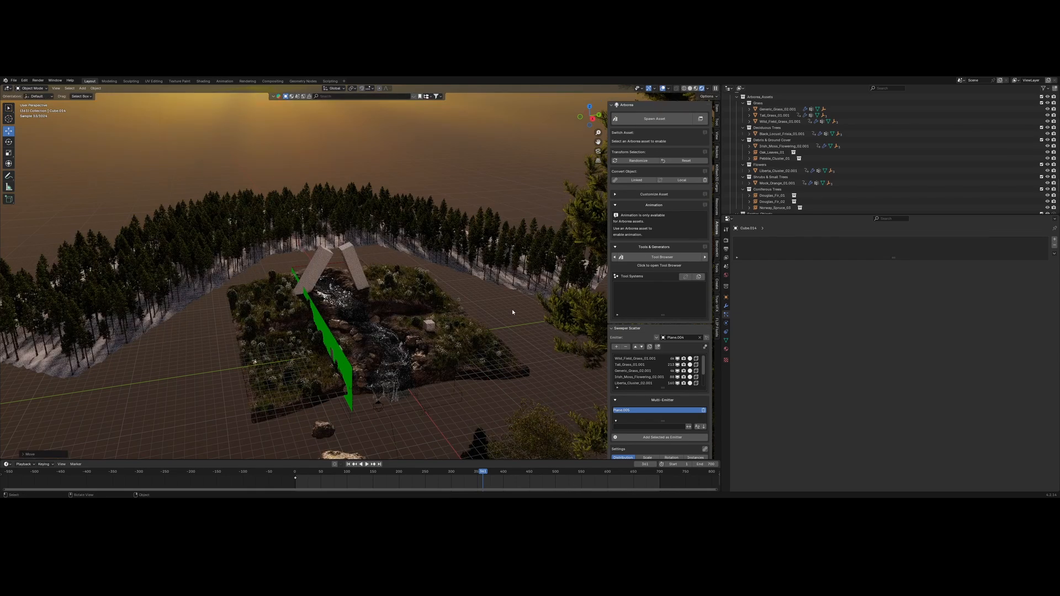
click(512, 312)
click(598, 150)
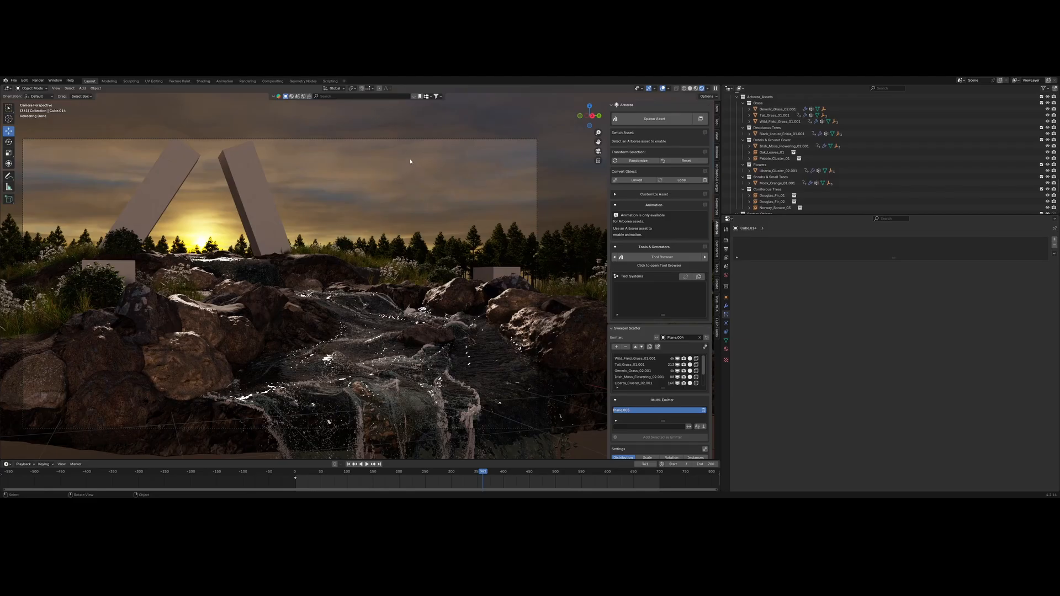
scroll(403, 155, down, 1)
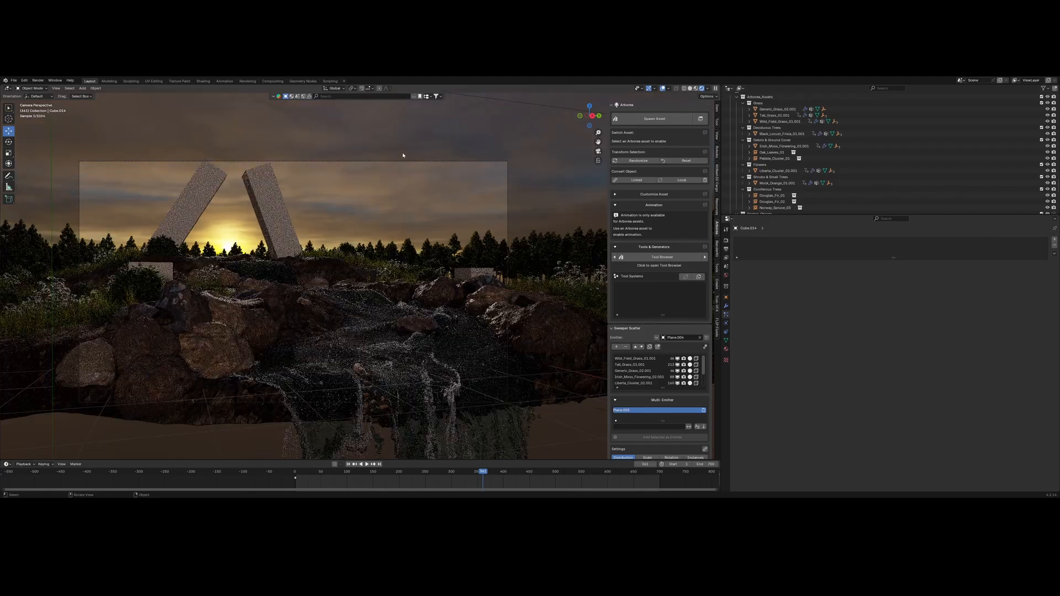
scroll(403, 155, down, 1)
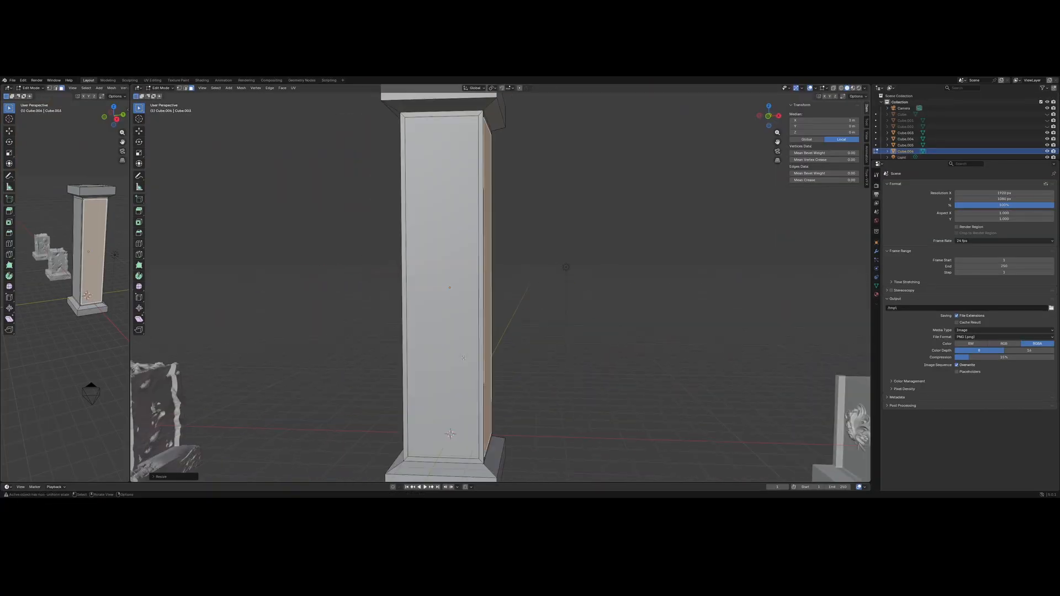
- Add the opposite inset side panel of the tall pillar to the selection and scale both panels along X
middle_drag(463, 359, 596, 381)
shift+click(515, 249)
middle_drag(515, 276, 602, 298)
key(s)
key(x)
- Select the other pair of opposite pillar panels, extrude them and scale the extrusion along Y to recess them
click(426, 260)
shift+click(450, 284)
key(e)
key(s)
key(y)
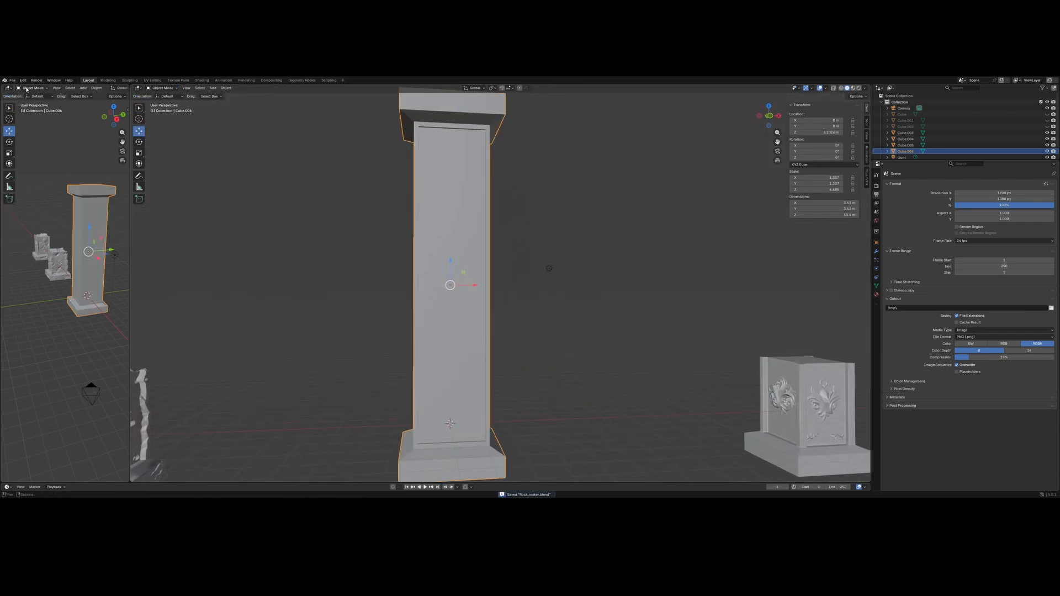
- Apply the pillar's scale in Object Mode and switch the pillar to Sculpt Mode
key(ctrl+Tab)
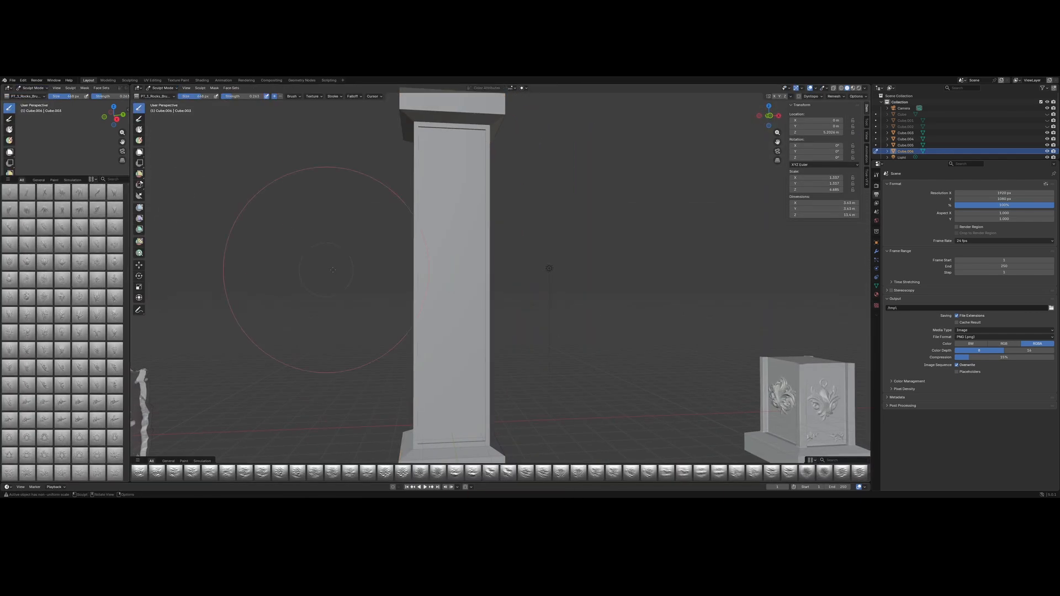
shift+middle_drag(333, 270, 307, 272)
scroll(603, 478, up, 5)
scroll(436, 298, up, 1)
key(ctrl+Tab)
key(ctrl+a)
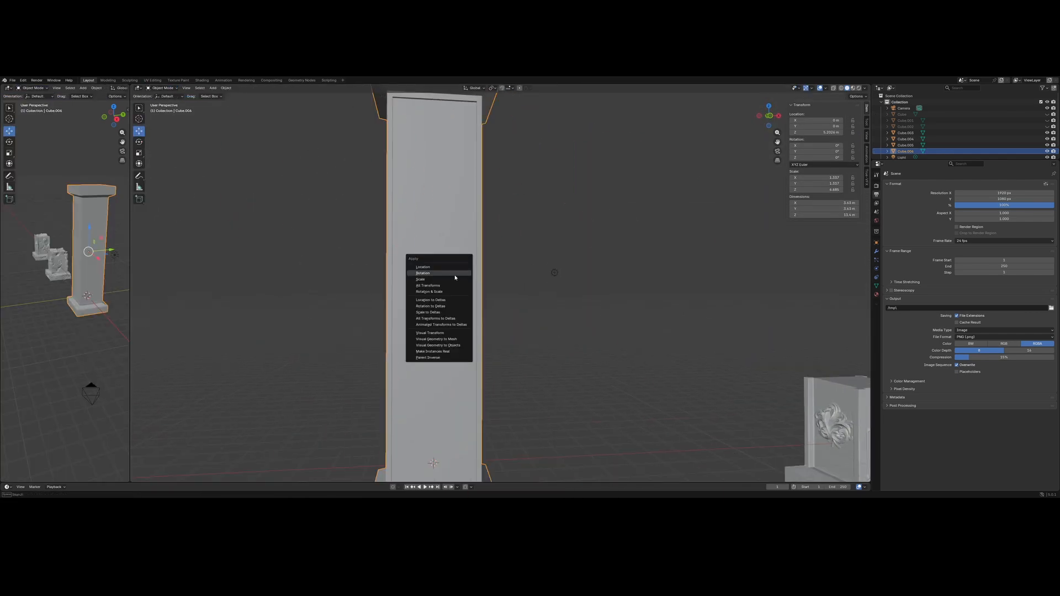
click(455, 280)
key(ctrl+Tab)
scroll(96, 262, down, 5)
scroll(371, 381, up, 1)
mouse_move(371, 381)
shift+middle_down()
mouse_move(395, 329)
mouse_move(396, 274)
shift+middle_up()
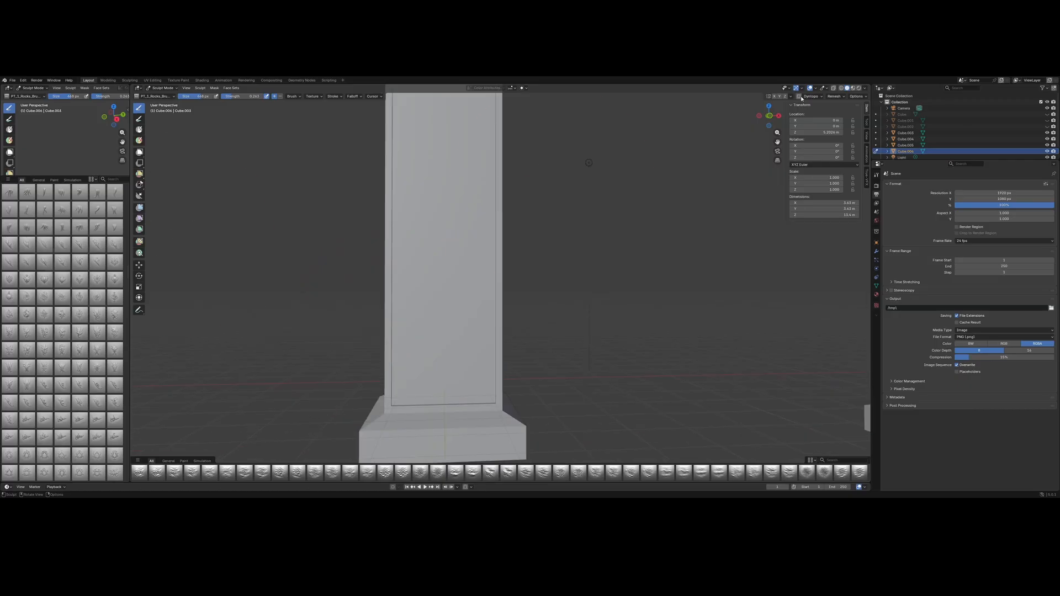
- Use the Density brush with dynamic topology to refine the mesh across the lower part of the pillar's front panel
click(139, 151)
scroll(466, 326, up, 4)
drag(466, 327, 490, 243)
mouse_move(276, 447)
shift+middle_down()
mouse_move(286, 379)
mouse_move(475, 441)
shift+middle_up()
scroll(475, 309, down, 1)
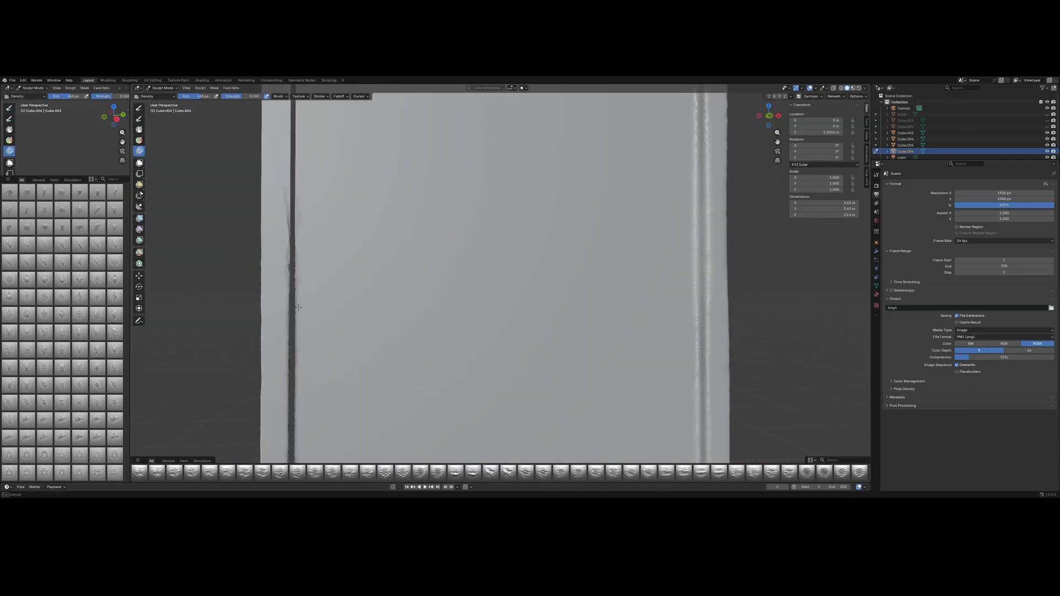
scroll(475, 293, up, 2)
shift+middle_drag(442, 276, 472, 285)
scroll(472, 285, down, 2)
shift+middle_drag(724, 265, 492, 260)
shift+middle_drag(265, 276, 468, 296)
scroll(469, 296, up, 2)
scroll(442, 282, down, 2)
scroll(412, 267, up, 2)
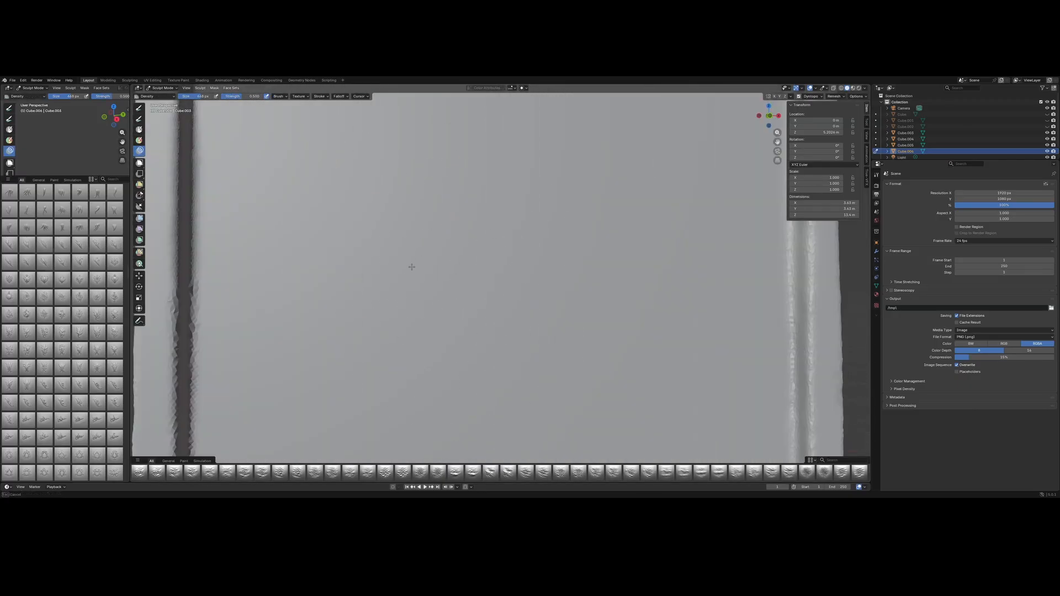
drag(255, 231, 188, 302)
shift+middle_drag(330, 298, 403, 300)
shift+middle_drag(569, 296, 412, 288)
scroll(412, 289, down, 2)
scroll(411, 289, up, 2)
shift+middle_drag(139, 166, 256, 161)
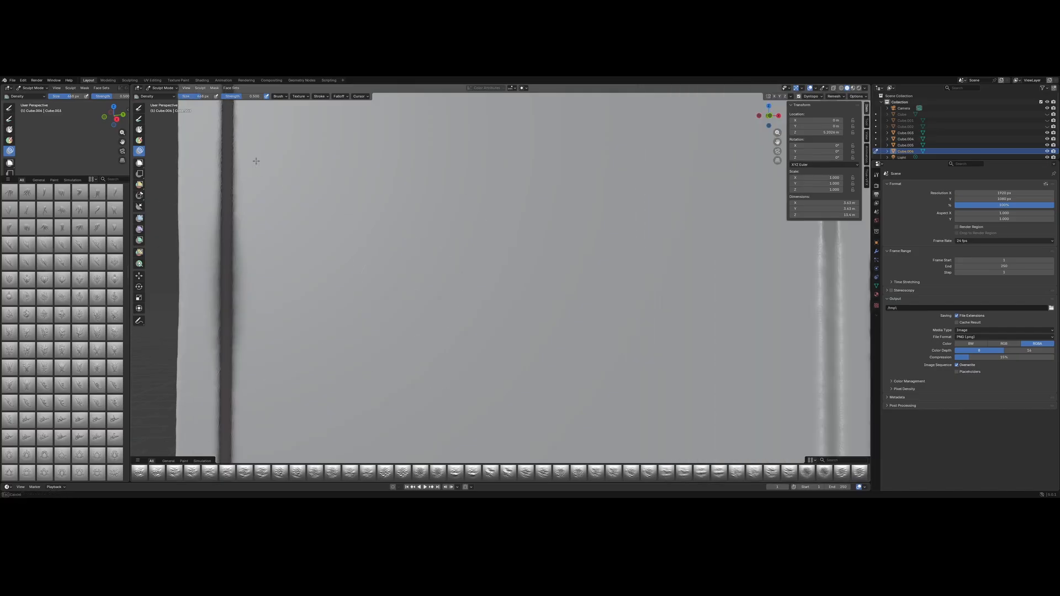
- Extend the Density brushing up the front panel, covering both frame grooves, until its upper border is reached
shift+middle_drag(700, 172, 496, 178)
shift+middle_drag(265, 232, 582, 237)
drag(334, 182, 333, 324)
shift+middle_drag(387, 277, 268, 276)
drag(234, 298, 258, 194)
mouse_move(817, 325)
shift+middle_down()
mouse_move(651, 331)
mouse_move(602, 241)
mouse_move(722, 249)
shift+middle_up()
shift+middle_drag(331, 276, 655, 309)
drag(458, 232, 461, 318)
shift+middle_drag(523, 355, 428, 342)
drag(362, 221, 351, 322)
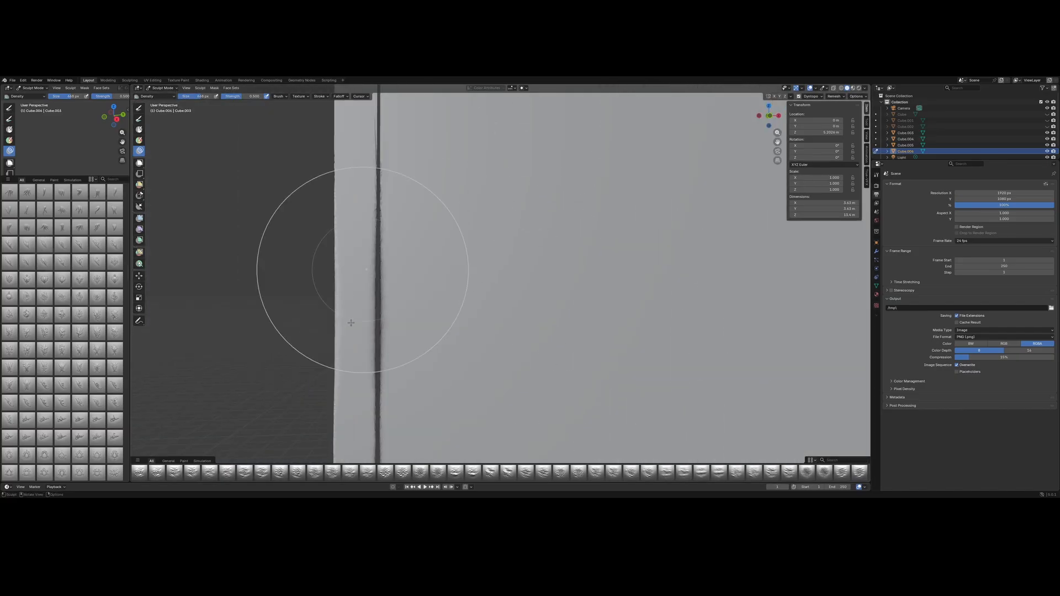
shift+middle_drag(850, 309, 643, 299)
shift+middle_drag(794, 292, 597, 294)
shift+middle_drag(265, 348, 573, 366)
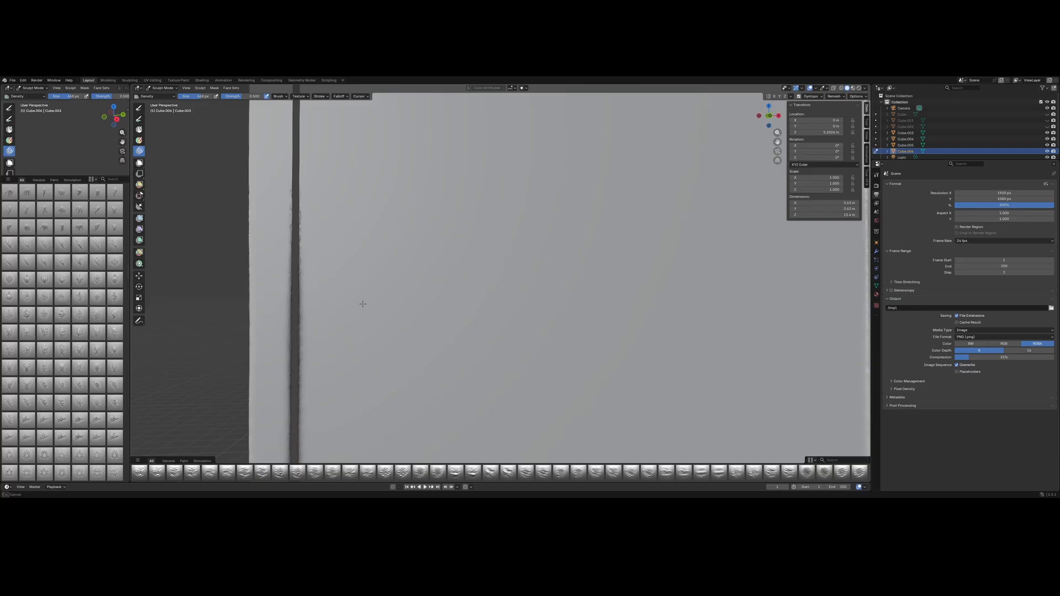
shift+middle_drag(413, 271, 390, 265)
shift+middle_drag(859, 246, 542, 241)
shift+middle_drag(321, 229, 668, 221)
shift+middle_drag(311, 217, 266, 214)
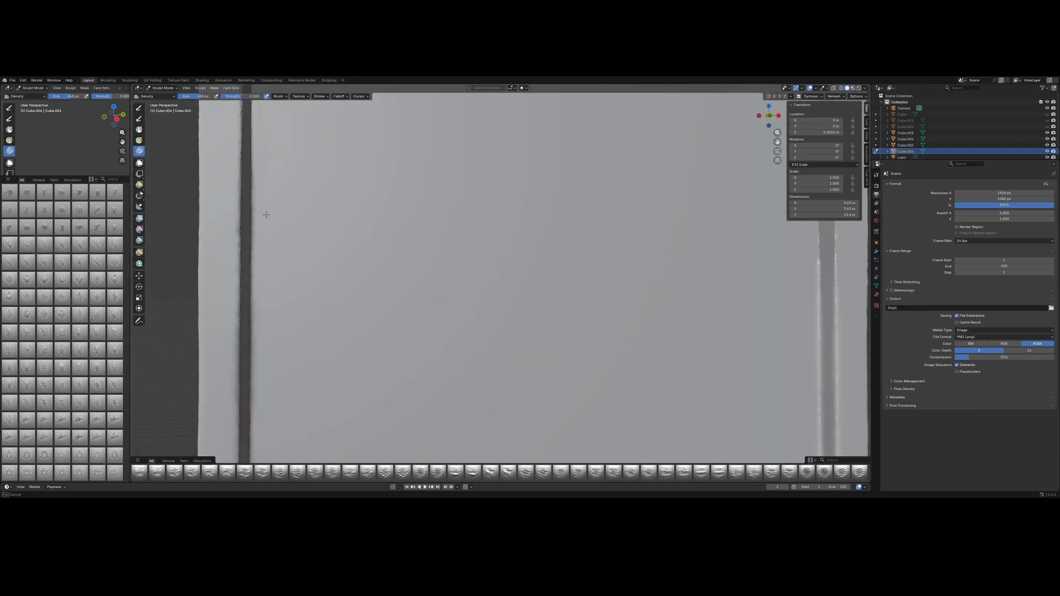
drag(252, 179, 247, 226)
shift+middle_drag(843, 241, 605, 234)
shift+middle_drag(309, 276, 514, 282)
shift+middle_drag(189, 367, 208, 372)
shift+middle_drag(773, 276, 569, 271)
shift+middle_drag(160, 132, 260, 252)
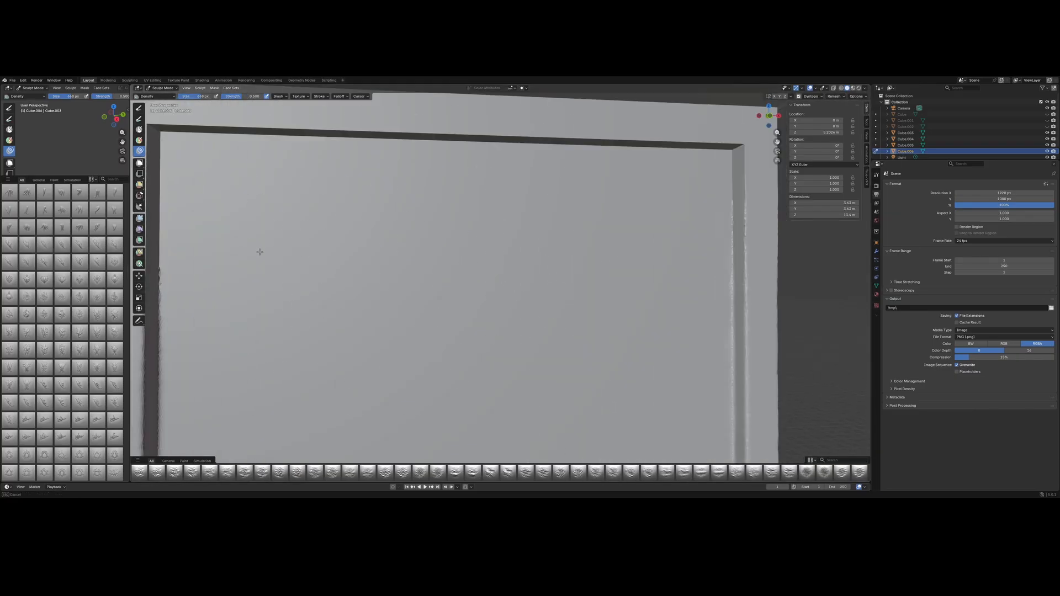
drag(735, 146, 171, 131)
- Stamp a large rose ornament in the upper part of the front panel with an ornament brush, undoing and redoing misplaced stamps
click(97, 280)
scroll(402, 345, down, 4)
middle_drag(403, 345, 381, 309)
drag(387, 267, 403, 472)
scroll(420, 331, down, 5)
middle_drag(427, 314, 466, 327)
key(ctrl+z)
scroll(466, 326, up, 4)
shift+middle_drag(430, 210, 447, 253)
drag(441, 218, 442, 425)
key(ctrl+z)
drag(443, 254, 442, 467)
scroll(442, 387, down, 3)
shift+middle_drag(442, 381, 421, 238)
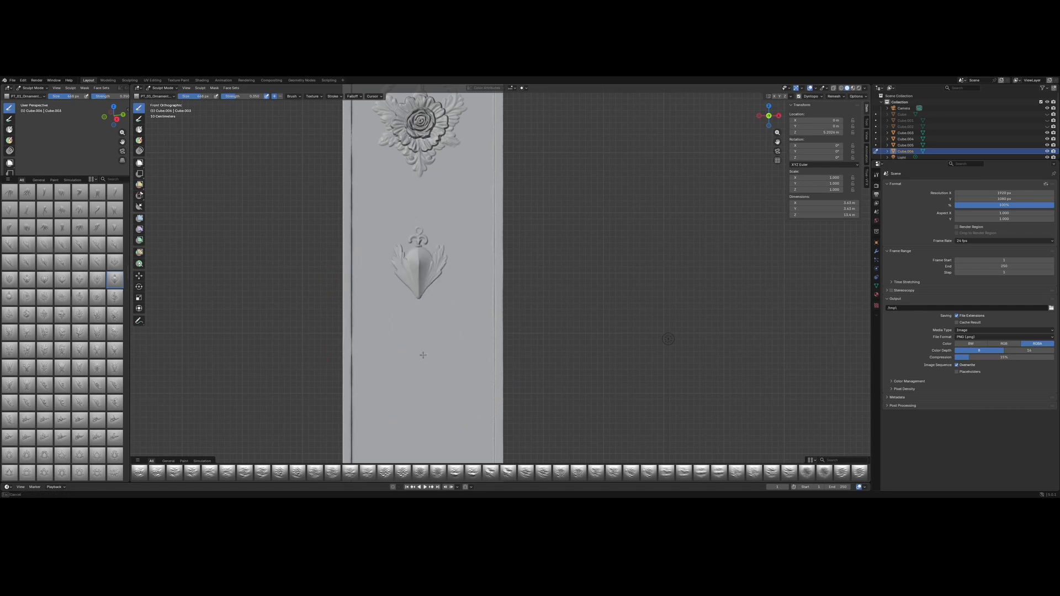
- Stamp a leaf-framed bud, a chained sphere with petals and a layered flower ornament down the front panel's centre
drag(423, 355, 422, 373)
shift+middle_drag(422, 361, 415, 249)
click(10, 297)
shift+middle_drag(404, 322, 401, 269)
drag(408, 280, 414, 386)
scroll(422, 364, down, 3)
key(ctrl+z)
scroll(426, 331, up, 3)
shift+middle_drag(381, 257, 445, 272)
drag(445, 271, 445, 272)
shift+middle_drag(447, 362, 417, 297)
drag(427, 362, 428, 364)
scroll(426, 342, down, 3)
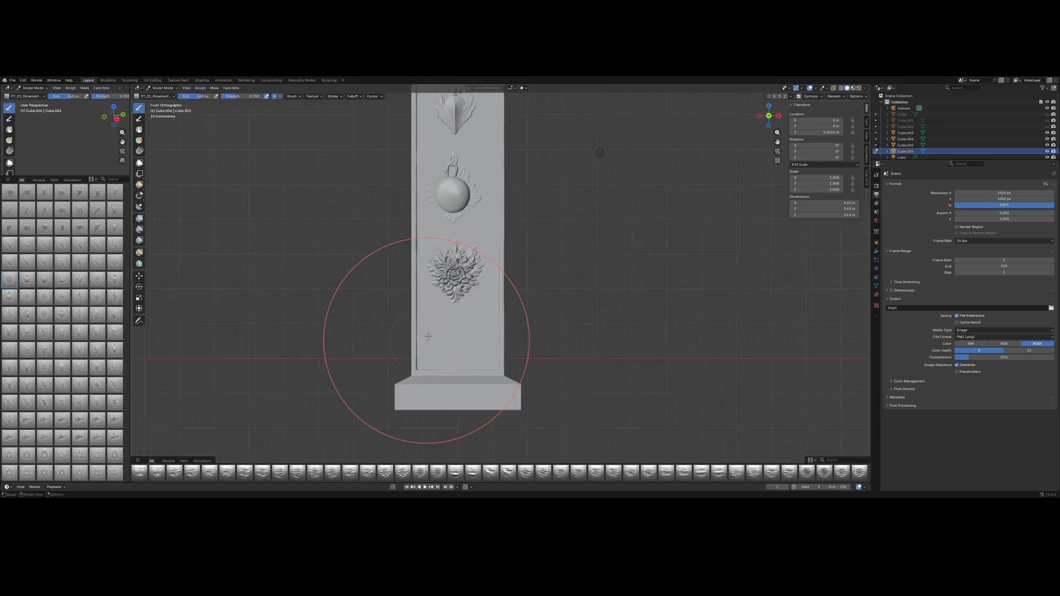
- Stamp a leaf sprig and a small floral ornament in the two lower corners of the front panel
middle_drag(426, 338, 436, 337)
scroll(433, 331, up, 2)
mouse_move(433, 326)
shift+middle_down()
mouse_move(409, 430)
mouse_move(436, 271)
shift+middle_up()
scroll(430, 276, up, 3)
click(80, 403)
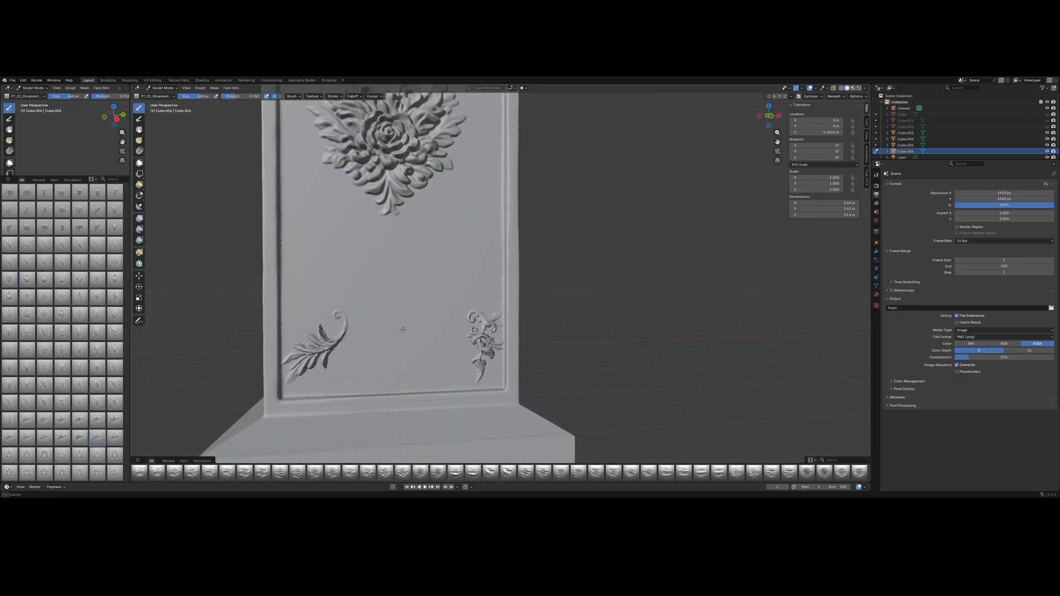
- Stamp small scrollwork ornaments on both sides of the front panel between the rose and the bud
scroll(404, 327, down, 4)
mouse_move(404, 274)
shift+middle_down()
mouse_move(407, 321)
mouse_move(420, 324)
mouse_move(385, 289)
shift+middle_up()
scroll(408, 320, down, 4)
scroll(422, 309, up, 7)
shift+middle_drag(386, 221, 420, 386)
scroll(70, 393, down, 3)
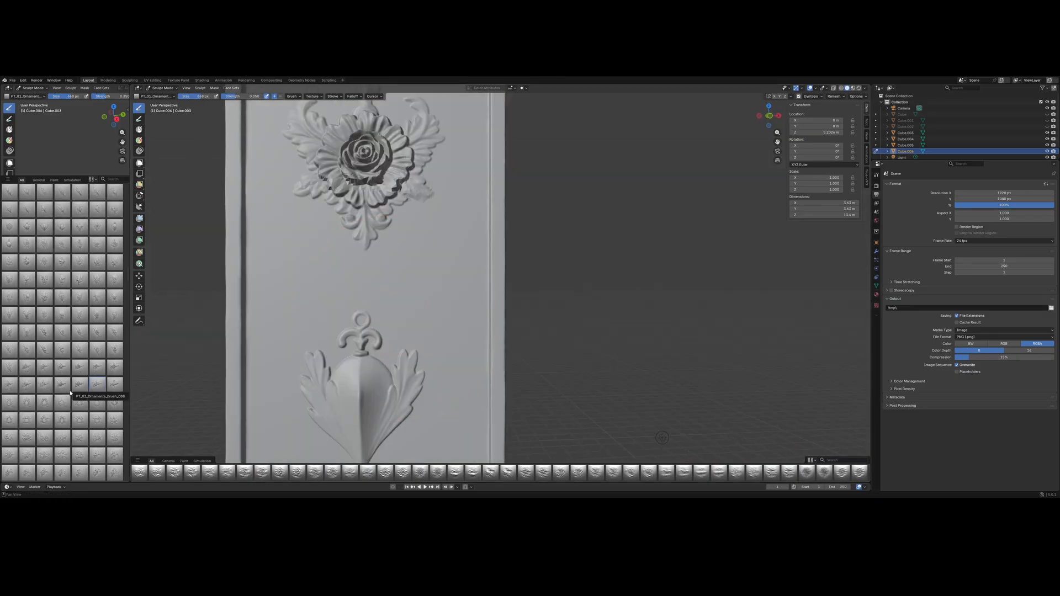
click(63, 385)
scroll(416, 246, up, 1)
drag(421, 245, 421, 328)
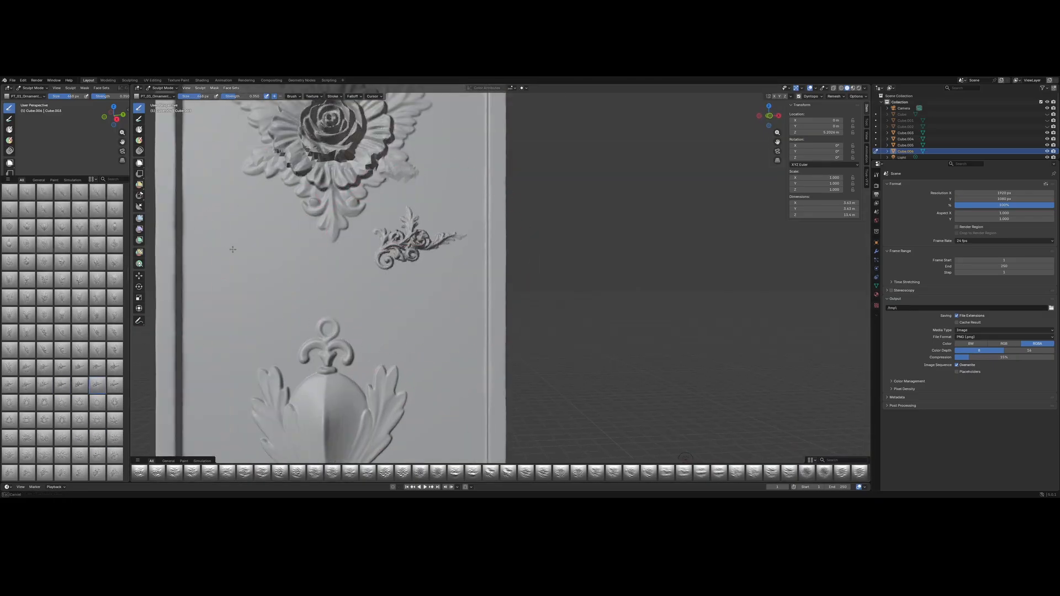
drag(232, 250, 293, 252)
scroll(331, 273, down, 7)
- Stamp a pair of small curled ornaments on the front panel between the bud and the chained sphere
shift+middle_drag(536, 353, 546, 287)
scroll(497, 290, up, 6)
shift+middle_drag(342, 309, 403, 320)
shift+middle_drag(403, 276, 380, 326)
scroll(110, 395, down, 3)
click(115, 403)
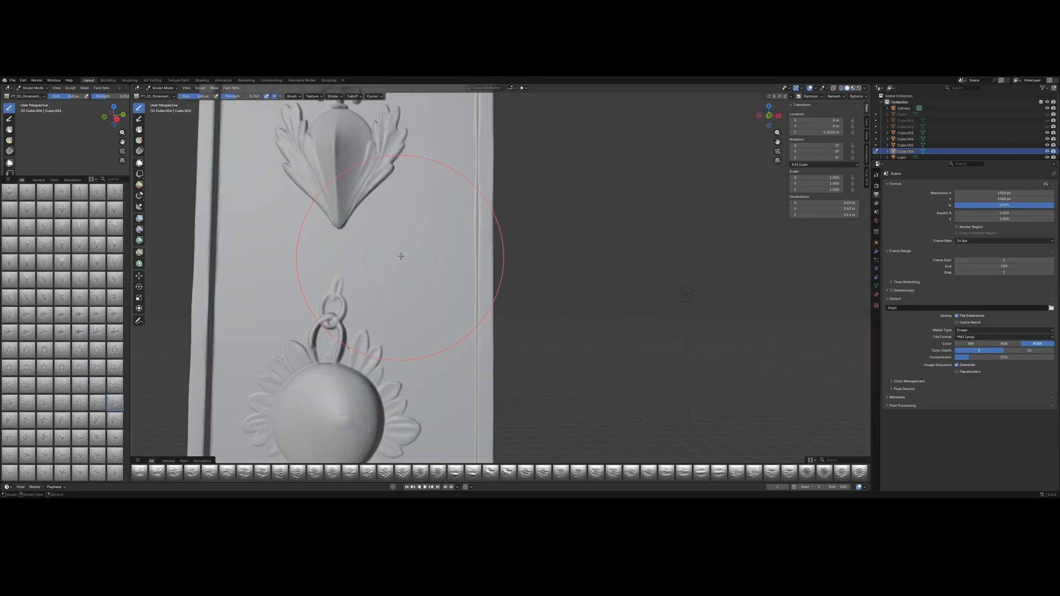
drag(287, 265, 312, 338)
scroll(420, 332, down, 6)
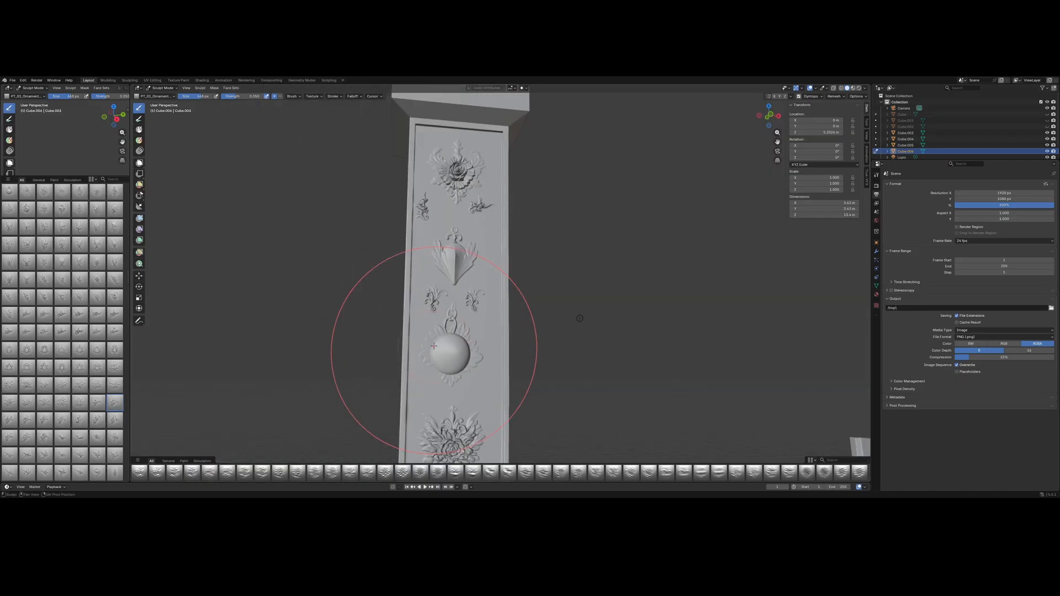
- Stamp a pair of slender scroll ornaments on the front panel between the sphere and the layered flower
mouse_move(458, 333)
middle_down()
mouse_move(438, 356)
mouse_move(464, 326)
middle_up()
scroll(455, 334, up, 6)
scroll(113, 450, down, 1)
click(115, 455)
drag(493, 261, 519, 330)
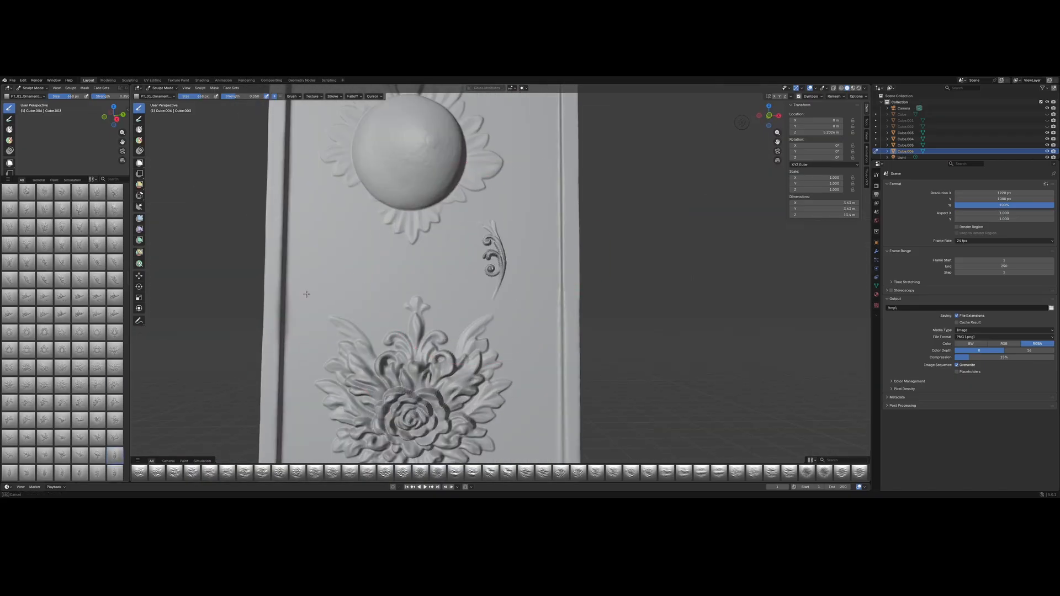
scroll(420, 353, down, 6)
mouse_move(420, 354)
middle_down()
mouse_move(442, 357)
mouse_move(459, 342)
middle_up()
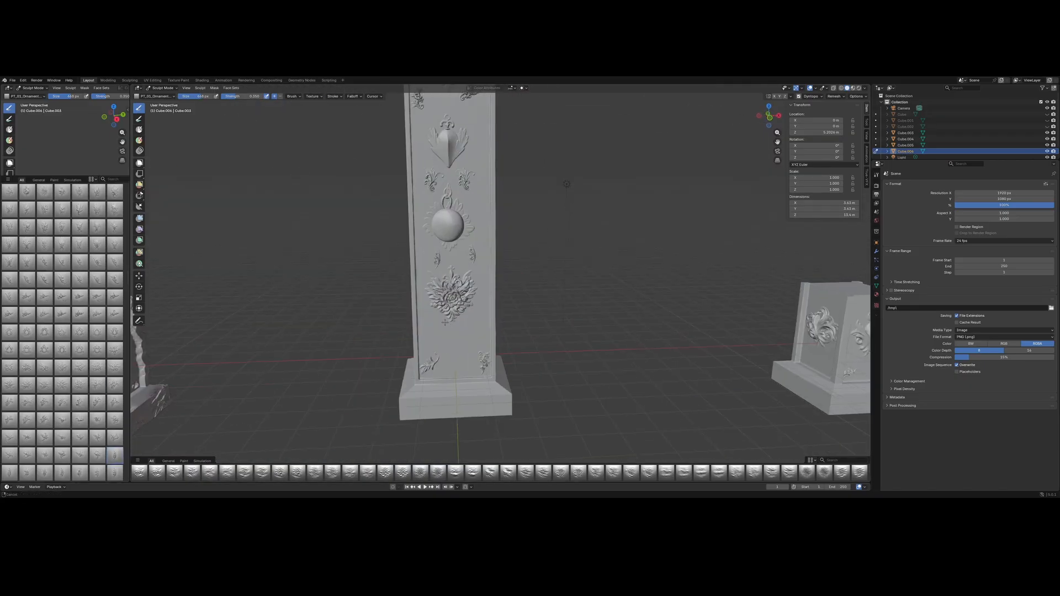
- Stamp a large acanthus scroll and a second curled leaf ornament below the layered flower on the front panel
scroll(419, 342, up, 6)
click(97, 420)
drag(471, 291, 492, 266)
scroll(419, 332, down, 5)
scroll(408, 331, up, 7)
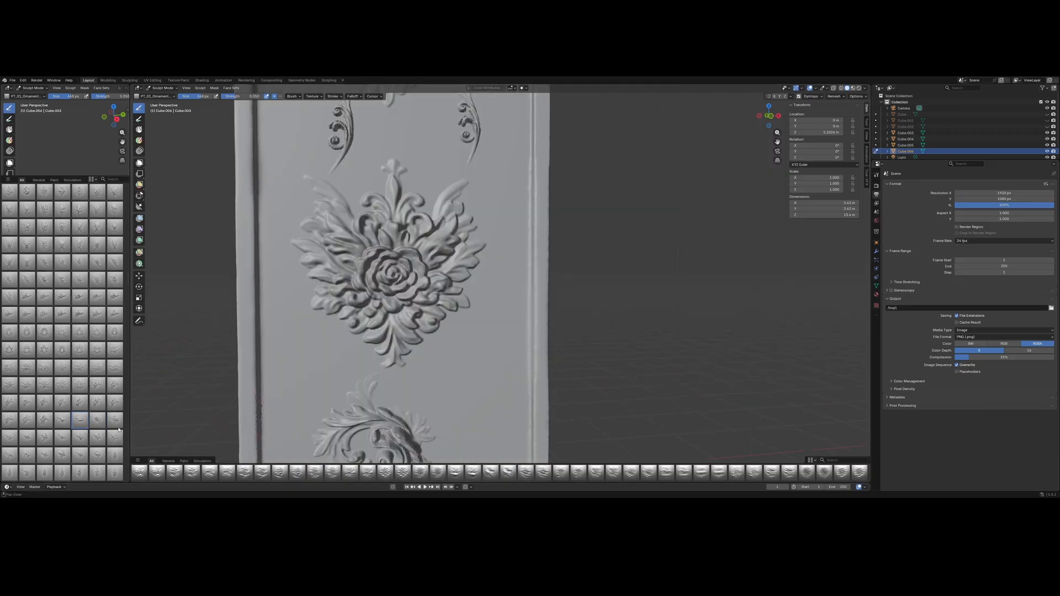
shift+middle_drag(420, 353, 381, 249)
click(80, 420)
drag(441, 326, 378, 252)
drag(313, 270, 310, 295)
scroll(313, 347, down, 6)
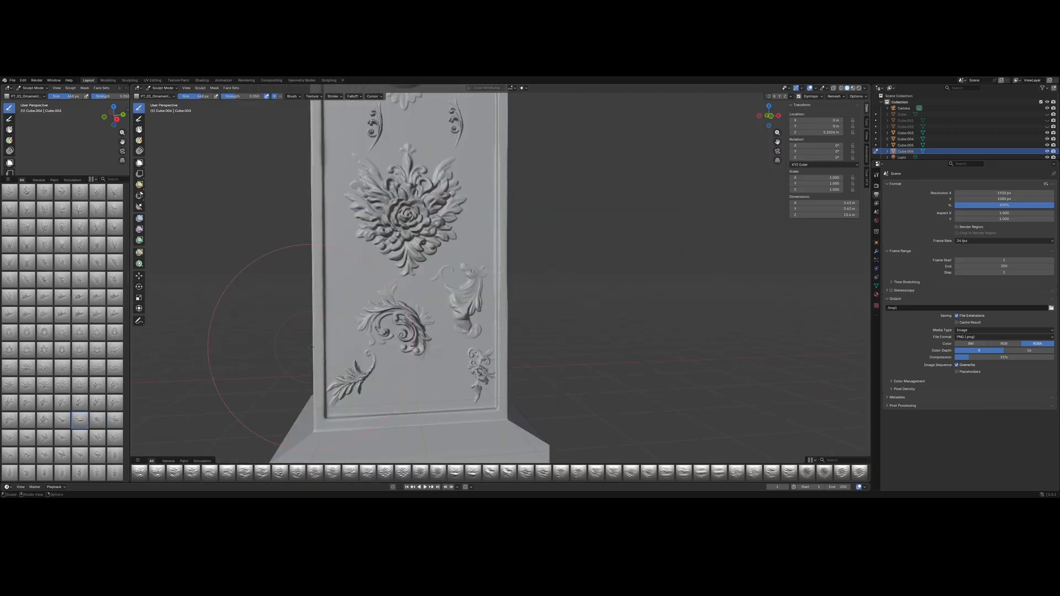
- Switch back to the Density brush and refine the mesh of the pillar's adjacent side panel, starting at its lower part
middle_drag(441, 221, 325, 221)
scroll(325, 346, up, 7)
scroll(324, 346, up, 2)
click(140, 151)
drag(325, 346, 359, 416)
shift+middle_drag(359, 416, 381, 309)
drag(381, 309, 459, 419)
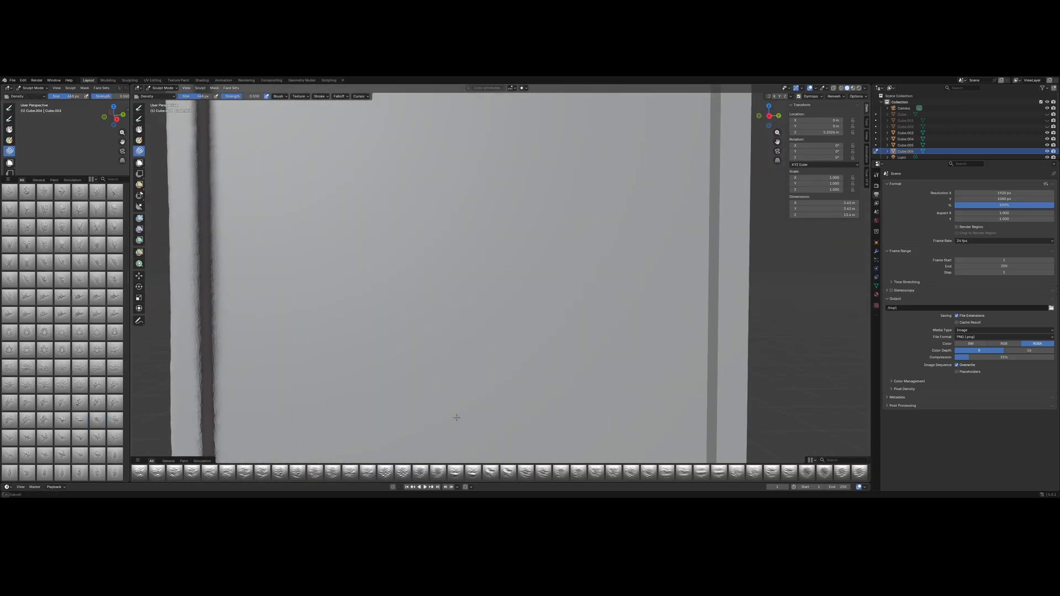
shift+middle_drag(459, 419, 466, 309)
shift+middle_drag(276, 363, 263, 232)
drag(290, 425, 560, 425)
shift+middle_drag(560, 425, 444, 269)
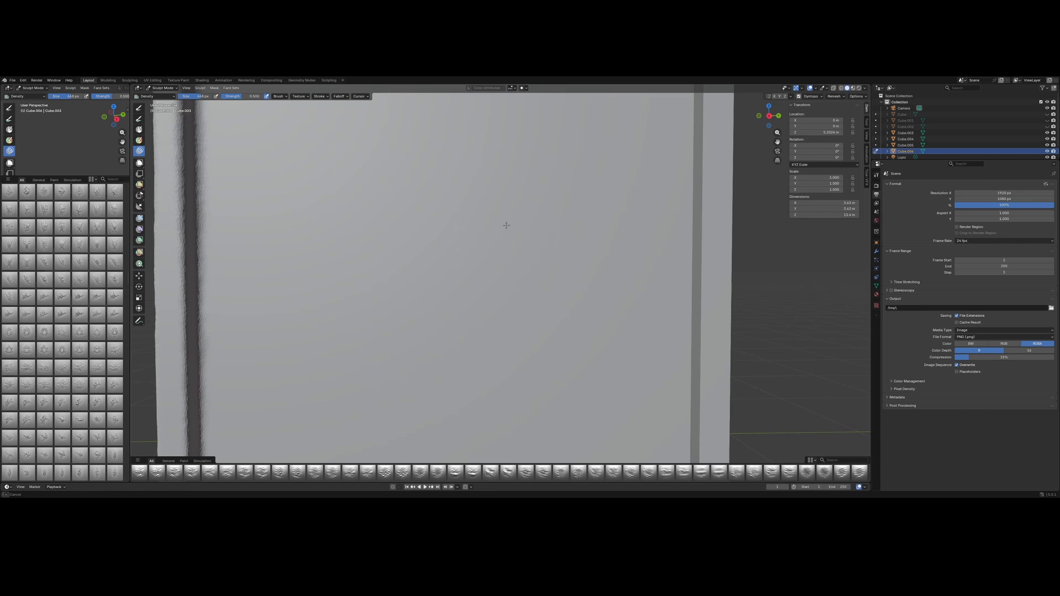
- Refine the mesh across the middle part of the side panel with the Density brush
drag(506, 225, 558, 221)
shift+middle_drag(558, 221, 549, 298)
shift+middle_drag(256, 242, 252, 287)
drag(254, 254, 552, 204)
shift+middle_drag(552, 204, 559, 293)
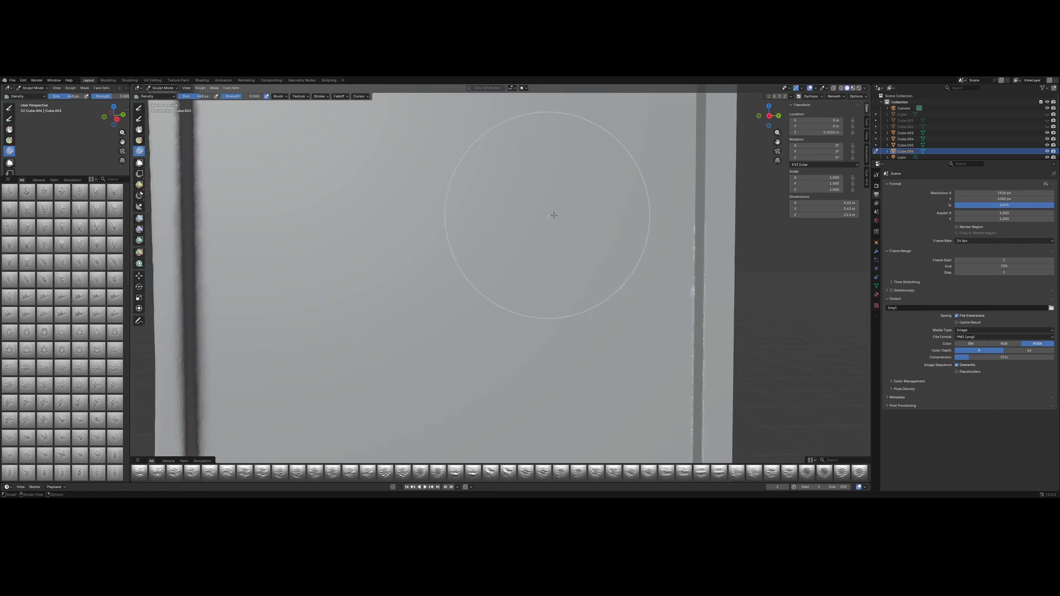
shift+middle_drag(198, 239, 204, 239)
drag(288, 189, 290, 220)
shift+middle_drag(217, 171, 226, 244)
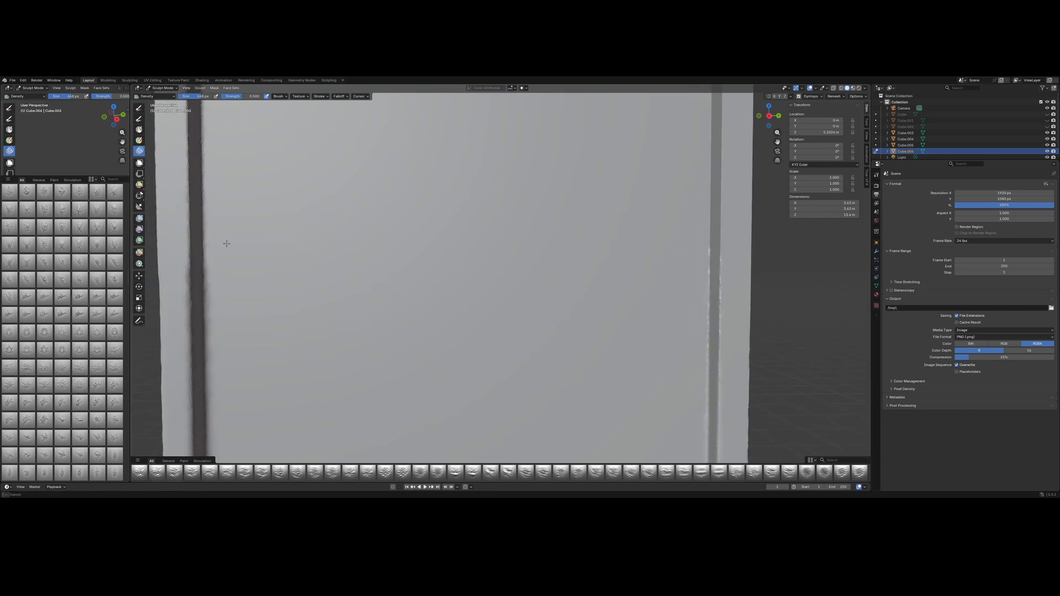
shift+middle_drag(276, 215, 267, 276)
drag(530, 216, 613, 194)
mouse_move(454, 188)
shift+middle_down()
mouse_move(466, 241)
mouse_move(455, 287)
shift+middle_up()
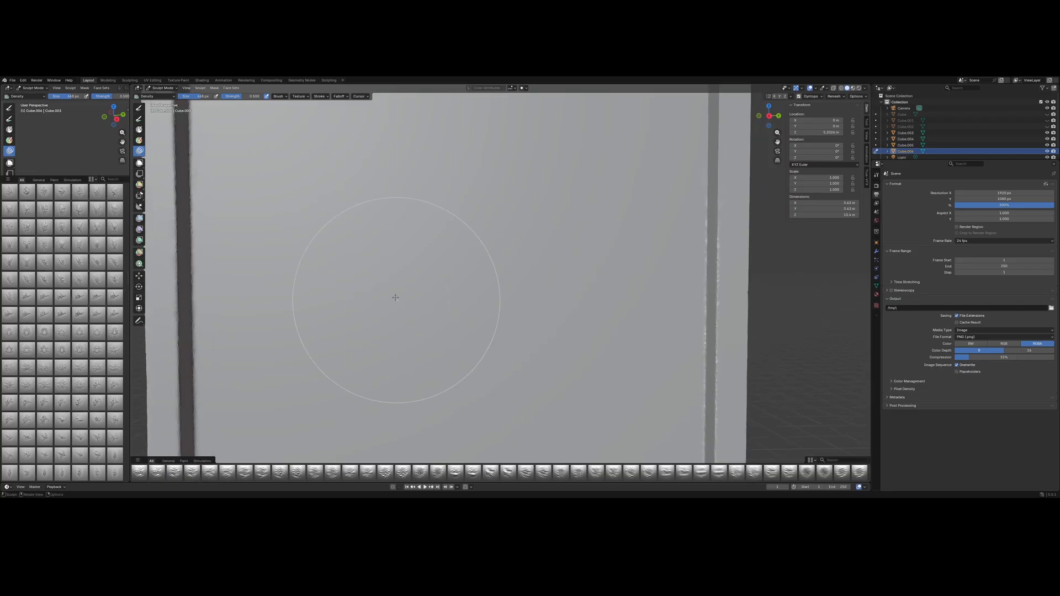
- Continue the Density refinement over the side panel's upper part as far as its top edge
mouse_move(302, 215)
shift+middle_down()
mouse_move(292, 265)
mouse_move(298, 232)
mouse_move(393, 268)
mouse_move(341, 313)
shift+middle_up()
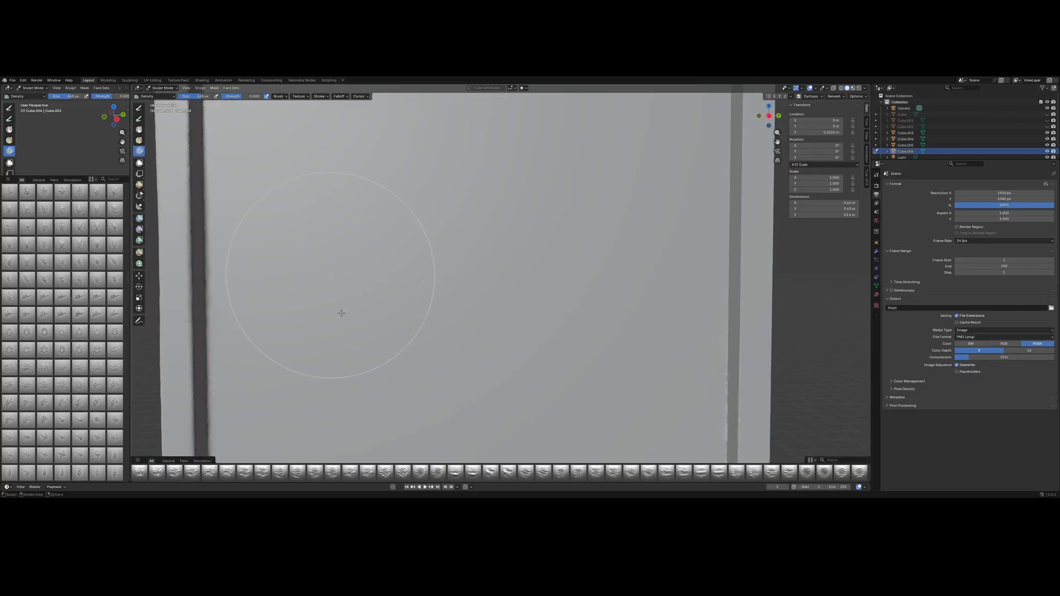
shift+middle_drag(645, 247, 635, 257)
shift+middle_drag(391, 248, 397, 298)
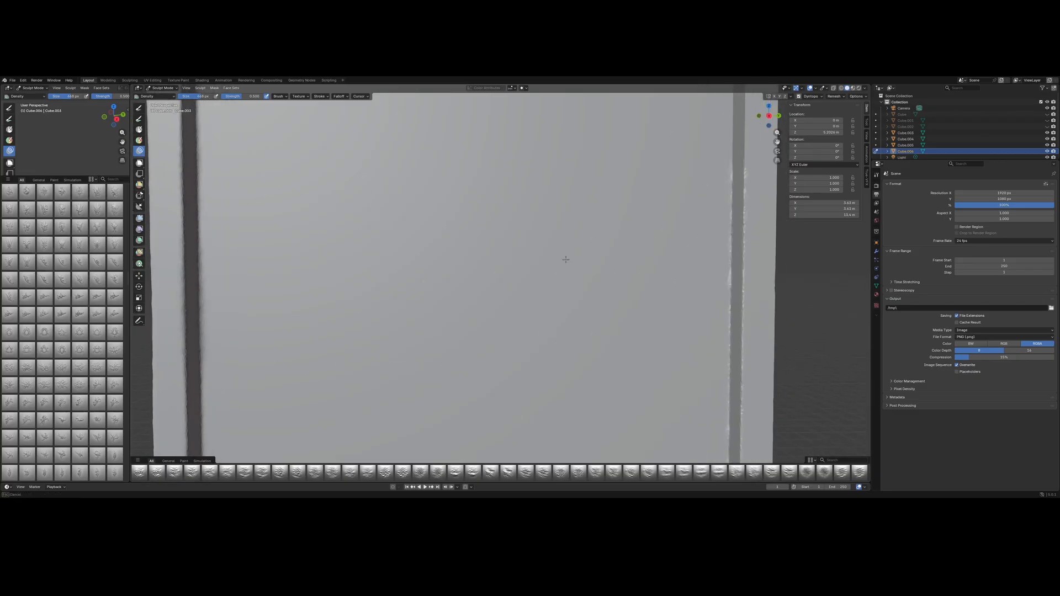
mouse_move(566, 259)
shift+middle_down()
mouse_move(613, 239)
mouse_move(601, 265)
shift+middle_up()
mouse_move(278, 249)
shift+middle_down()
mouse_move(265, 277)
mouse_move(320, 288)
shift+middle_up()
mouse_move(450, 276)
shift+middle_down()
mouse_move(398, 302)
mouse_move(347, 288)
shift+middle_up()
drag(596, 164, 575, 188)
shift+middle_drag(441, 193, 440, 276)
drag(386, 265, 258, 274)
scroll(257, 274, down, 1)
middle_drag(258, 274, 293, 265)
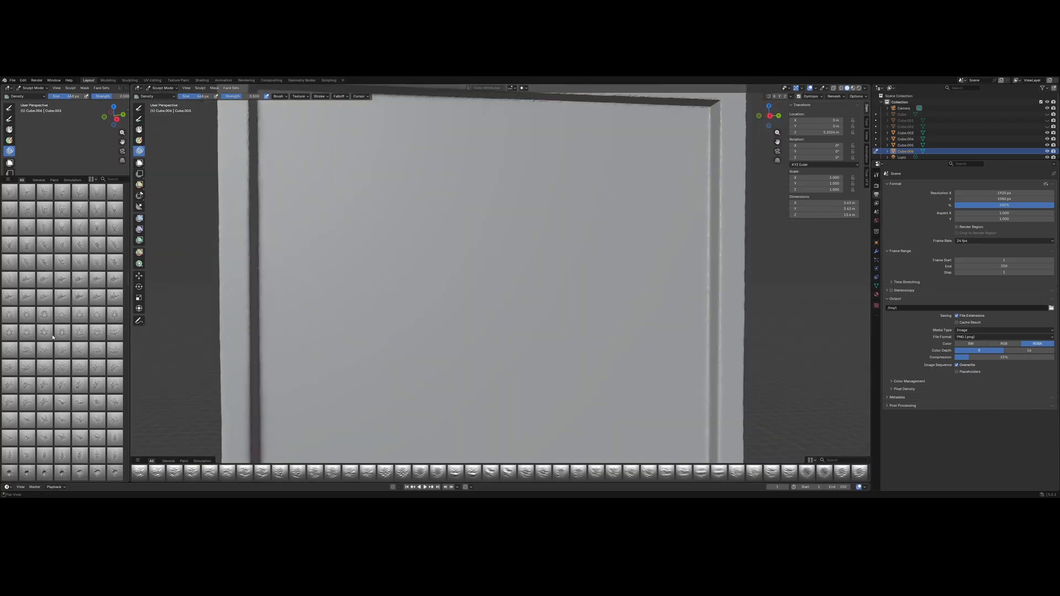
- Stamp a symmetrical double-spiral ornament near the top of the side panel in the right orthographic view
scroll(55, 331, up, 6)
click(62, 298)
key(KP_3)
scroll(422, 321, down, 4)
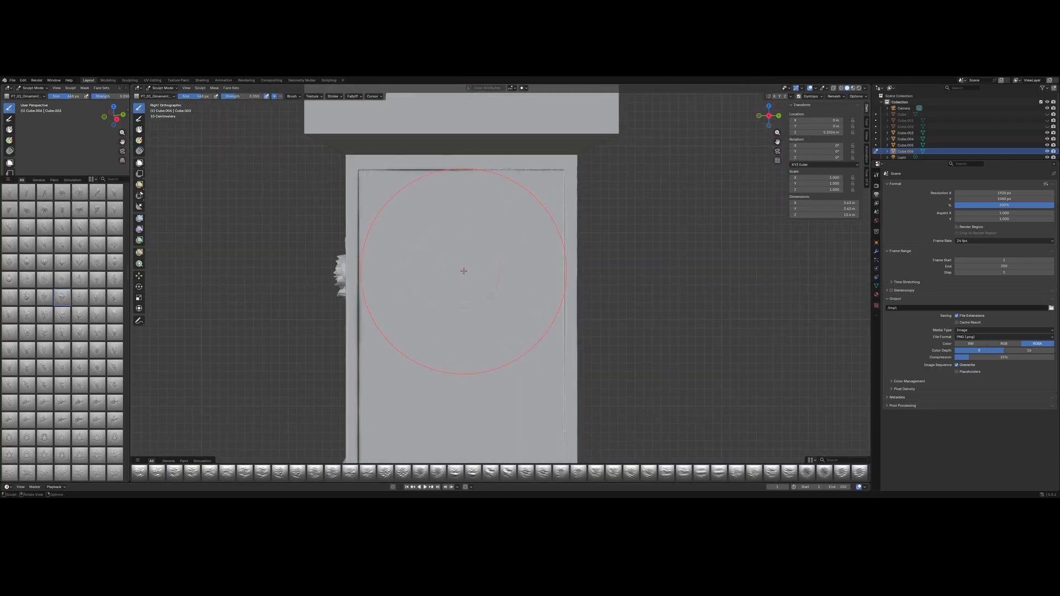
drag(466, 387, 467, 438)
scroll(467, 434, down, 1)
shift+middle_drag(465, 428, 464, 299)
scroll(469, 381, down, 1)
drag(459, 333, 459, 455)
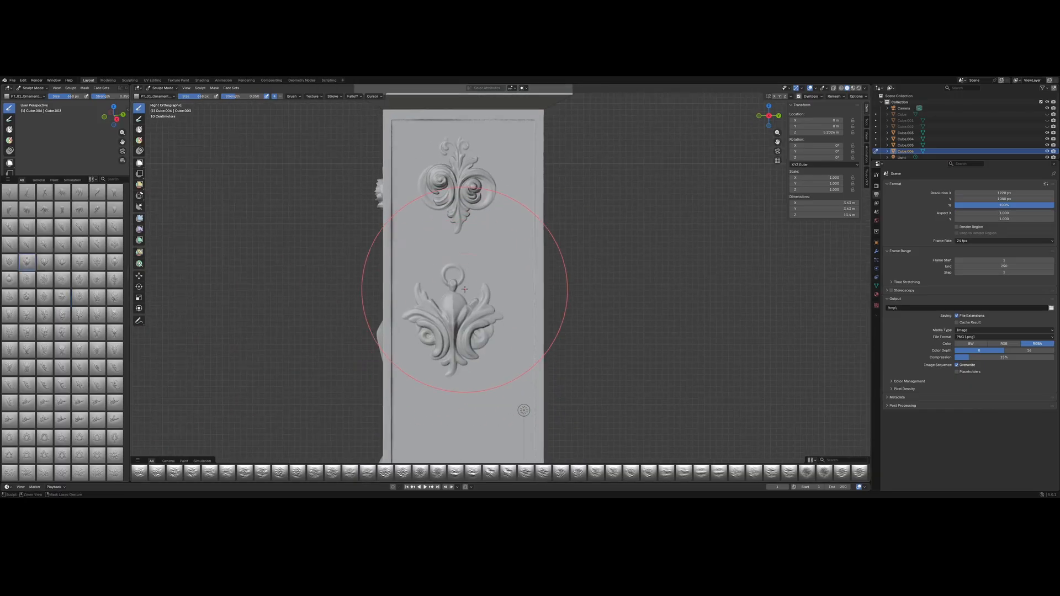
key(ctrl+z)
drag(465, 289, 463, 454)
key(ctrl+z)
- Stamp a ringed leaf ornament below the double spiral and a cluster of three roses beneath it
drag(466, 328, 462, 461)
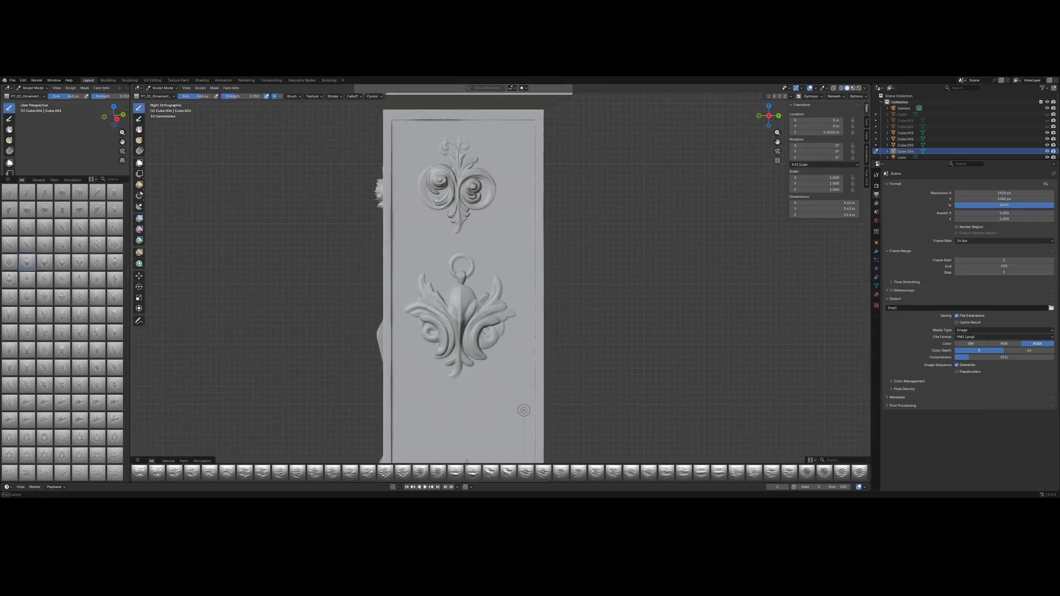
shift+middle_drag(461, 461, 443, 292)
drag(459, 314, 446, 436)
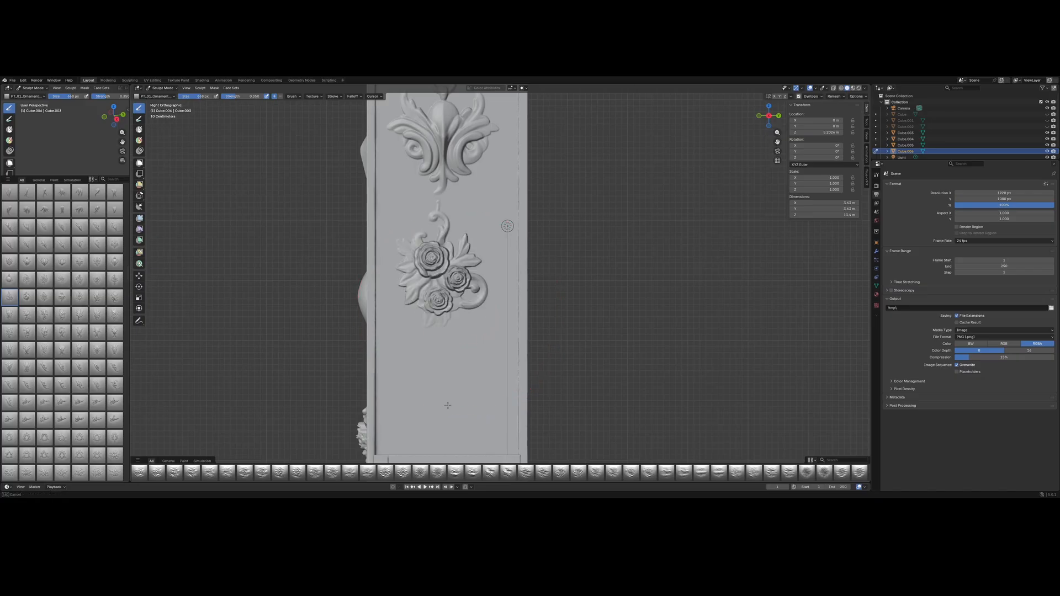
shift+middle_drag(446, 436, 435, 359)
drag(436, 382, 436, 384)
scroll(455, 349, down, 4)
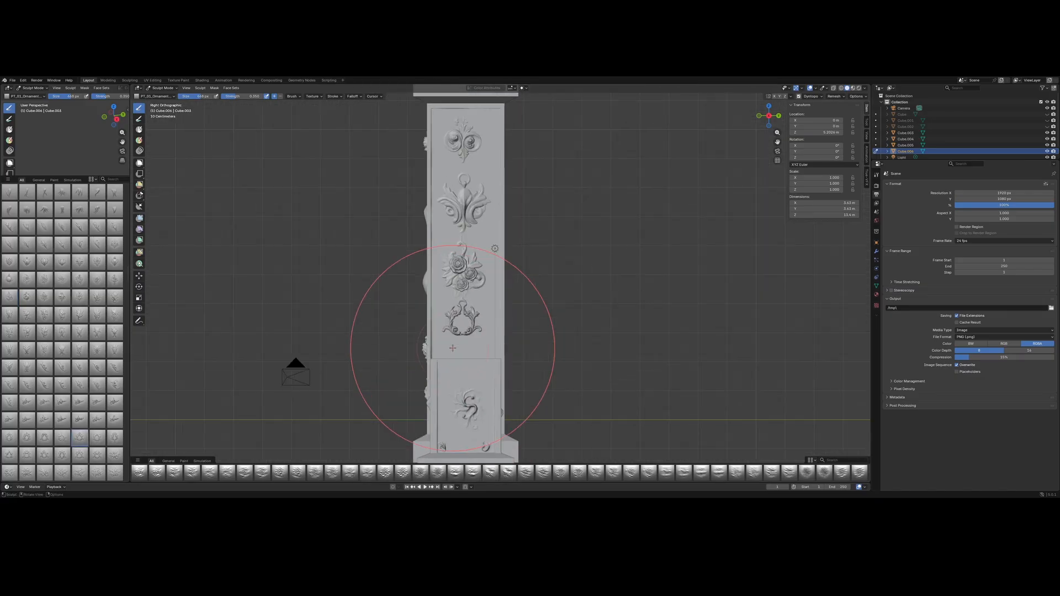
middle_drag(457, 349, 414, 321)
scroll(466, 356, up, 6)
key(ctrl+z)
- Stamp an open scroll wreath below the rose cluster, leaving a clear gap between them
scroll(413, 322, down, 2)
scroll(422, 334, up, 1)
drag(423, 333, 423, 387)
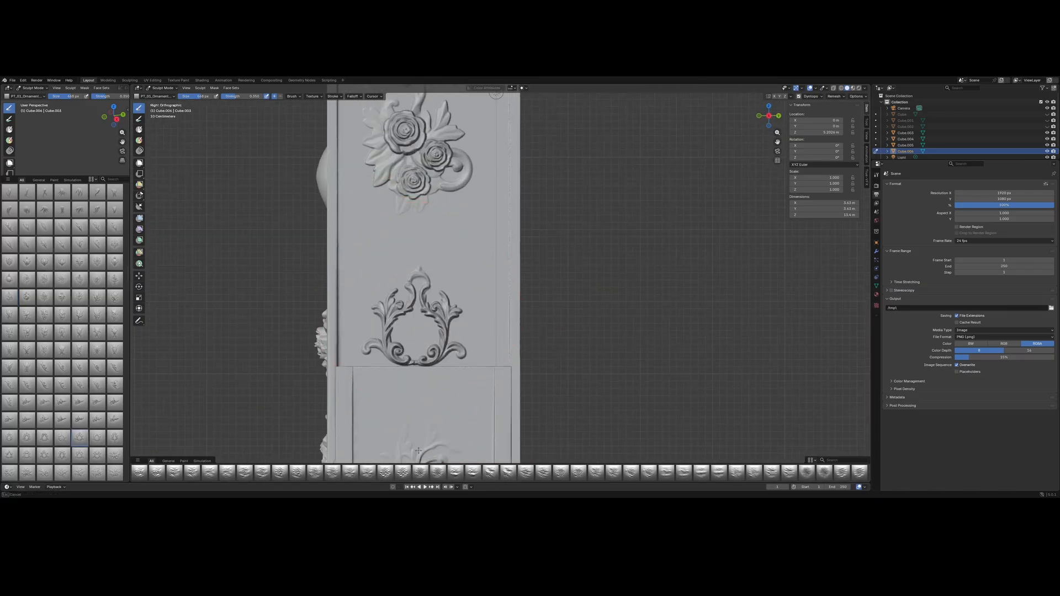
- Stamp a pair of slender leaf scrolls in the side panel's lower corners and a horizontal scroll ornament below the wreath
scroll(424, 342, down, 4)
middle_drag(424, 331, 360, 395)
scroll(424, 304, up, 4)
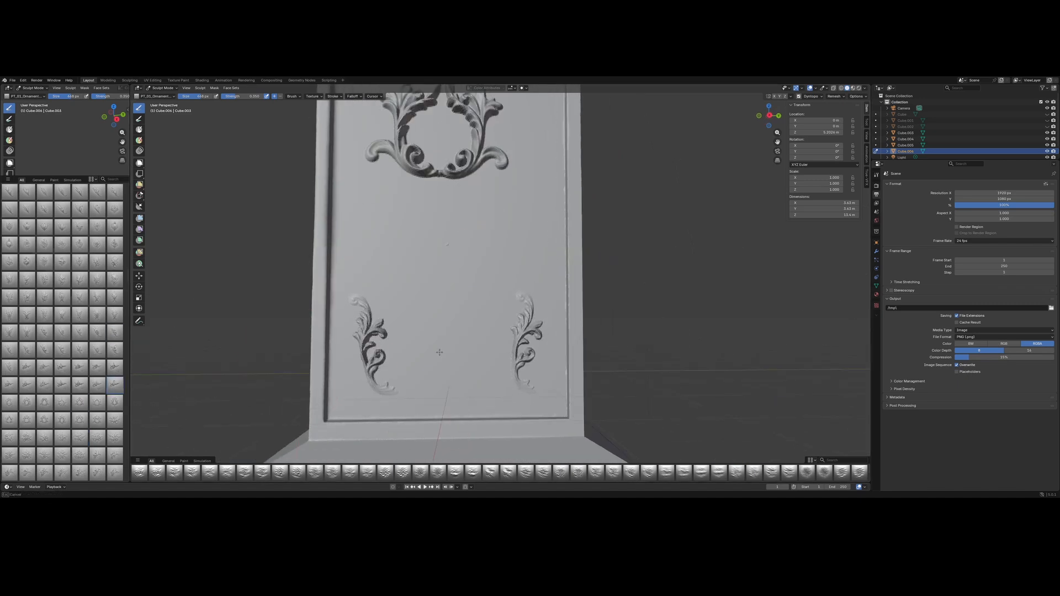
drag(439, 352, 440, 354)
- Stamp a leafy crowned wreath between the two slender scrolls at the bottom of the side panel
scroll(440, 354, down, 5)
scroll(436, 343, up, 6)
shift+middle_drag(436, 342, 359, 265)
click(98, 421)
drag(355, 319, 357, 420)
scroll(410, 354, down, 3)
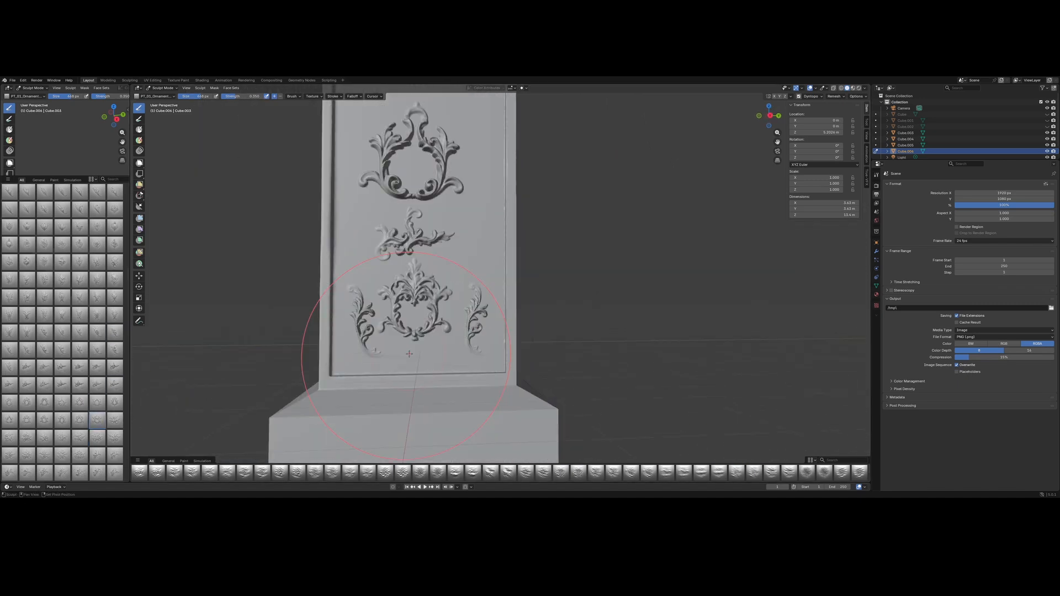
- Stamp a pair of small curled leaf ornaments between the rose cluster and the open wreath
shift+middle_drag(409, 276, 414, 450)
scroll(412, 353, up, 2)
scroll(81, 438, down, 1)
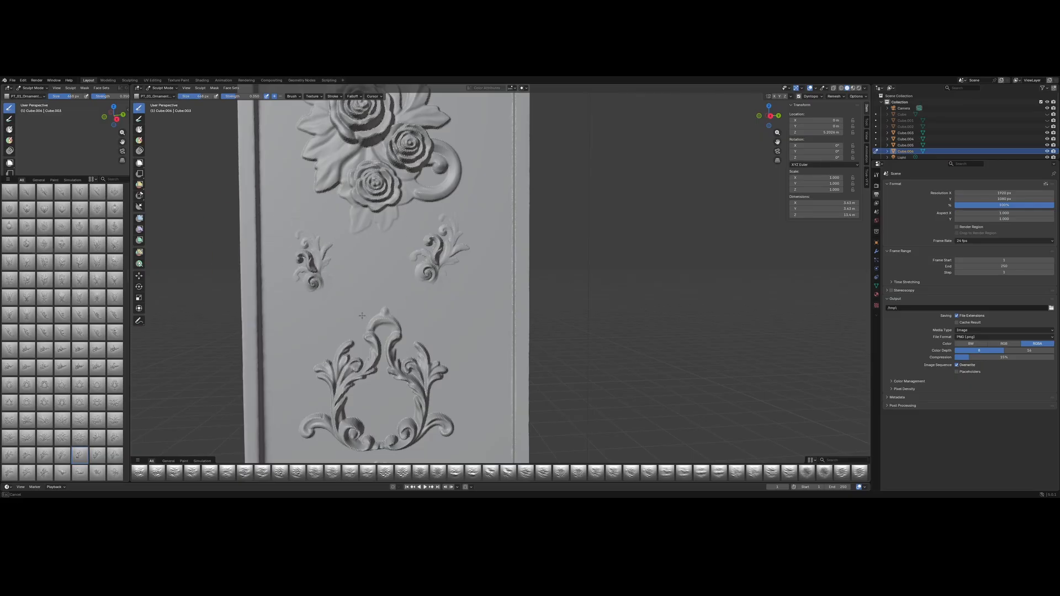
drag(362, 316, 363, 317)
- Stamp a pair of small curled leaf ornaments between the double spiral and the ringed ornament
scroll(432, 320, down, 7)
shift+middle_drag(422, 243, 414, 342)
scroll(413, 343, up, 4)
scroll(105, 419, down, 6)
click(115, 420)
scroll(450, 210, up, 3)
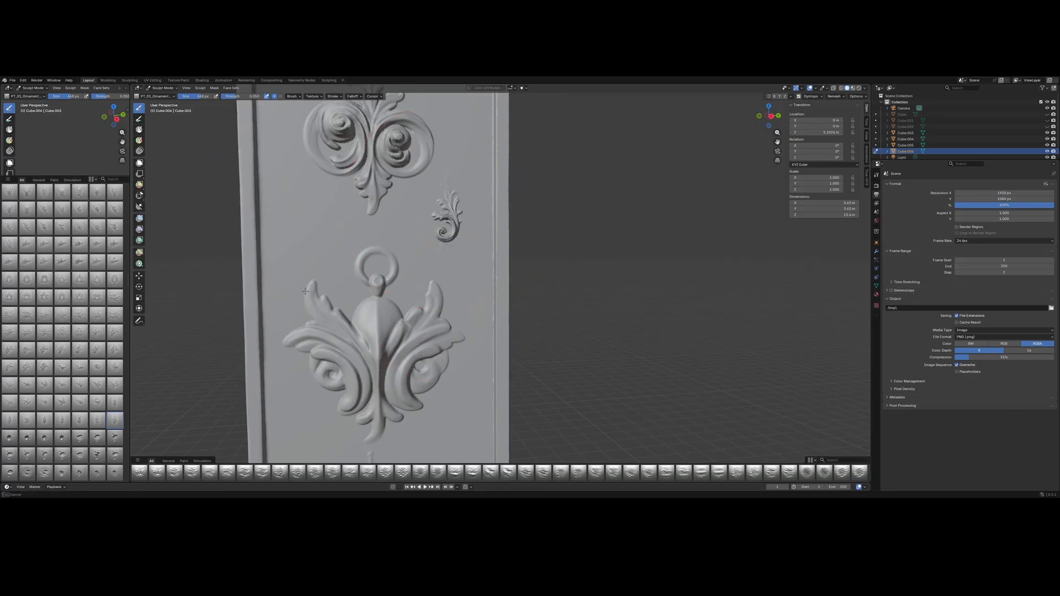
- Turn to the pillar's next blank panel and refine the mesh of its lower part with the Density brush
scroll(299, 239, down, 9)
scroll(482, 287, up, 4)
middle_drag(521, 256, 455, 260)
shift+middle_drag(462, 408, 462, 312)
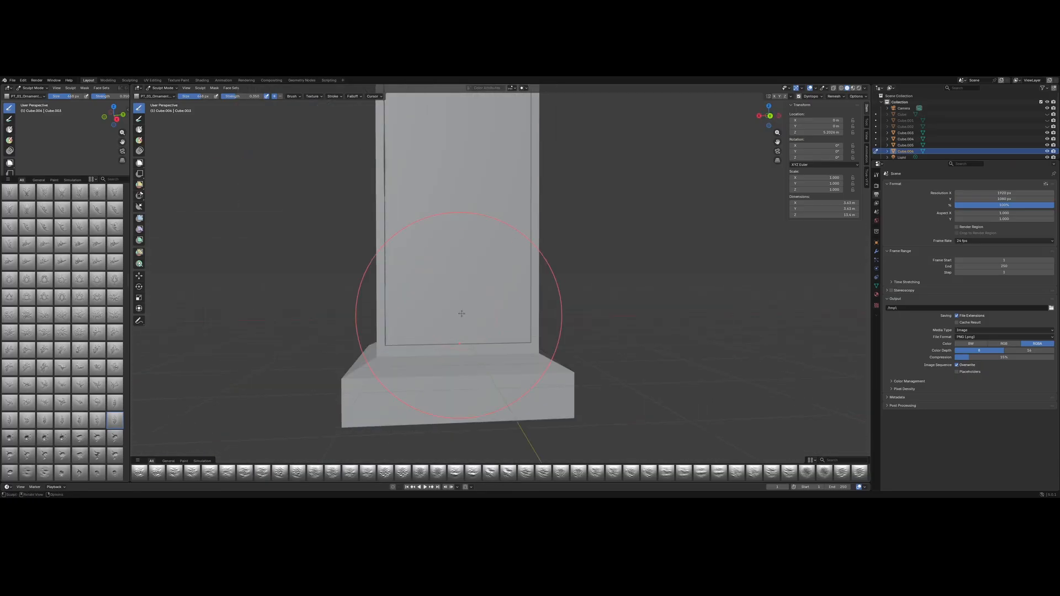
scroll(462, 313, up, 5)
click(140, 151)
mouse_move(395, 362)
mouse_down()
mouse_move(214, 339)
mouse_move(315, 279)
mouse_up()
shift+middle_drag(314, 280, 334, 331)
scroll(334, 331, up, 1)
drag(451, 420, 297, 237)
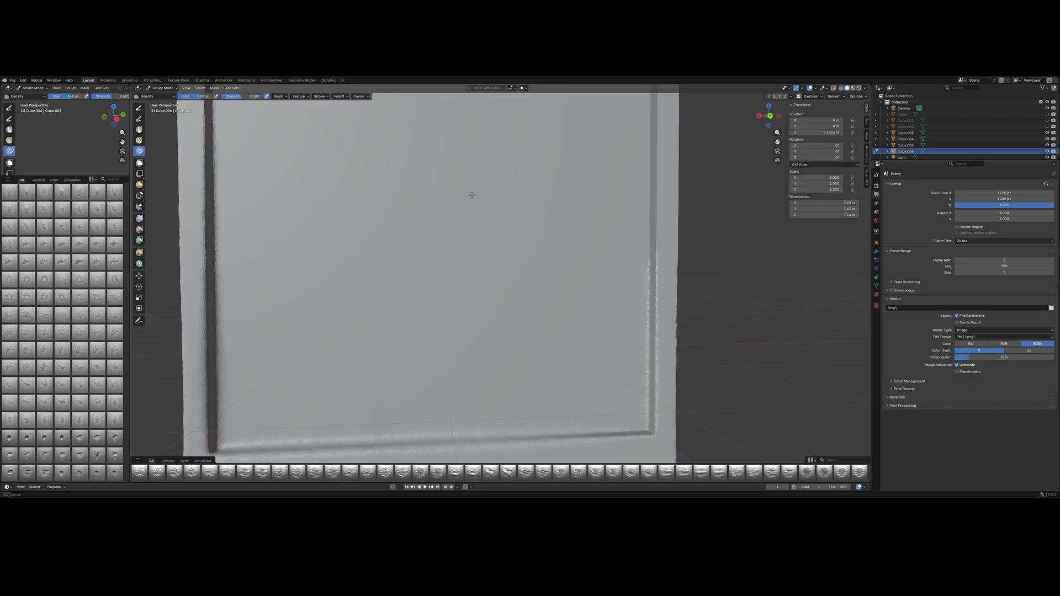
- Refine the mesh across the middle part of the blank panel with the Density brush
shift+middle_drag(356, 138, 362, 192)
drag(362, 192, 535, 190)
shift+middle_drag(309, 138, 315, 249)
drag(315, 249, 287, 237)
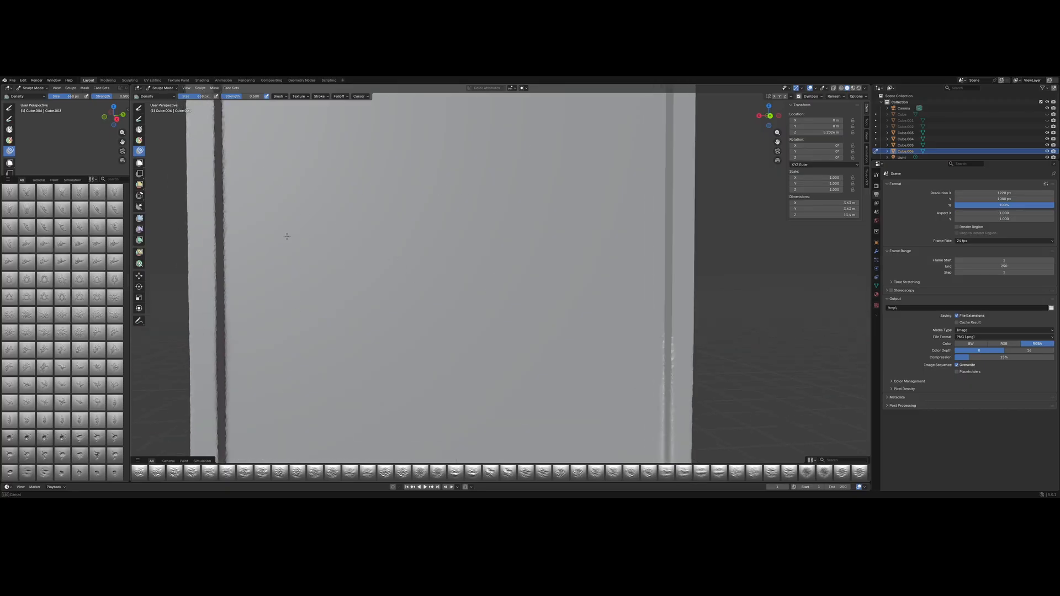
drag(615, 368, 599, 299)
shift+middle_drag(353, 143, 363, 243)
drag(339, 147, 292, 221)
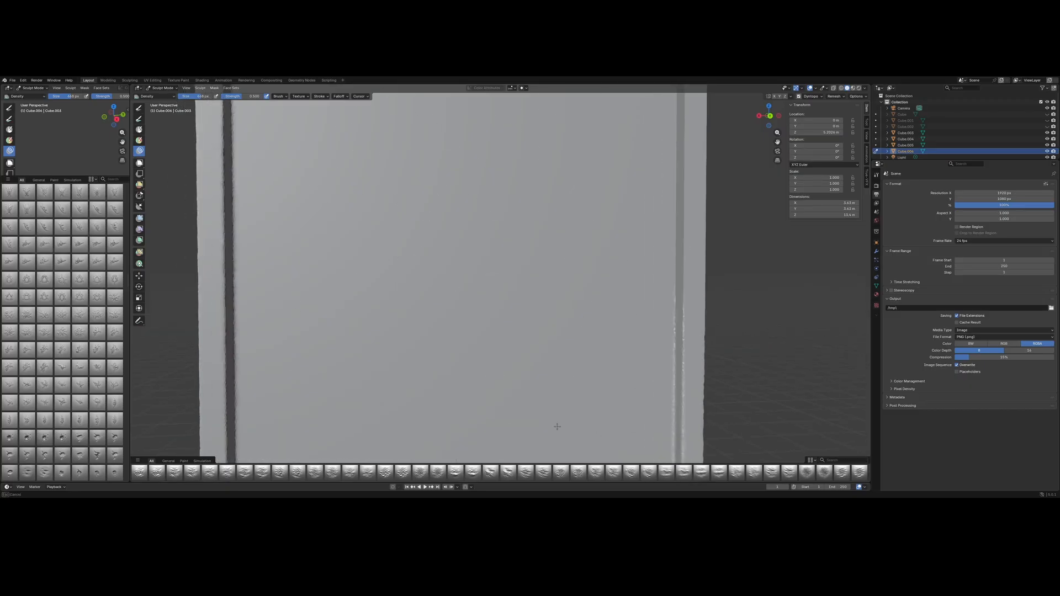
drag(557, 426, 574, 287)
- Continue the Density refinement up the blank panel's upper part to its top edge
shift+middle_drag(354, 138, 343, 293)
drag(334, 287, 329, 222)
shift+middle_drag(629, 160, 623, 282)
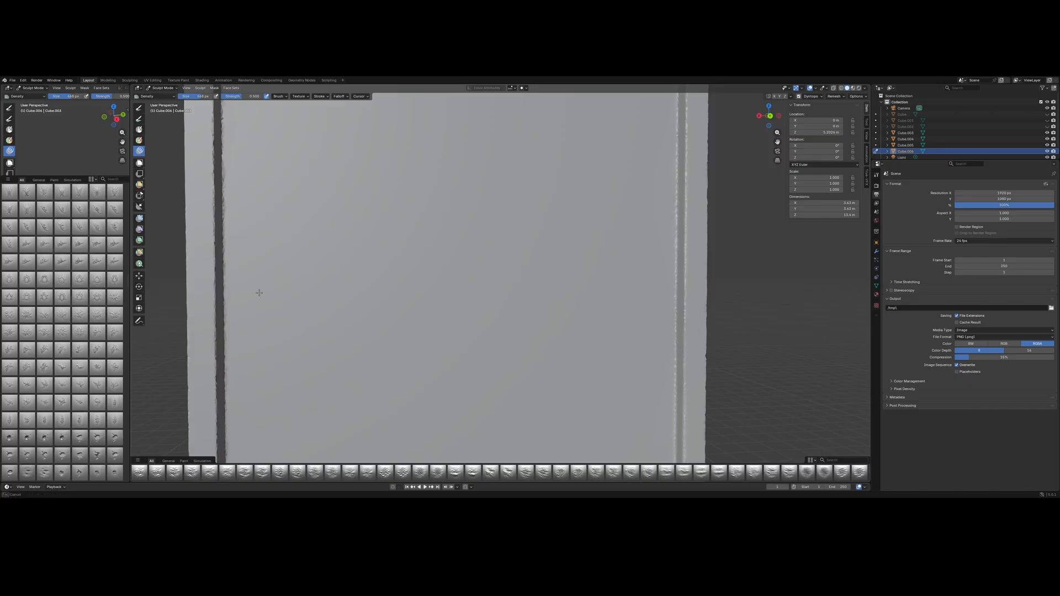
drag(258, 293, 265, 182)
shift+middle_drag(276, 166, 296, 392)
shift+middle_drag(618, 265, 607, 409)
mouse_move(608, 386)
mouse_down()
mouse_move(613, 199)
mouse_move(274, 397)
mouse_up()
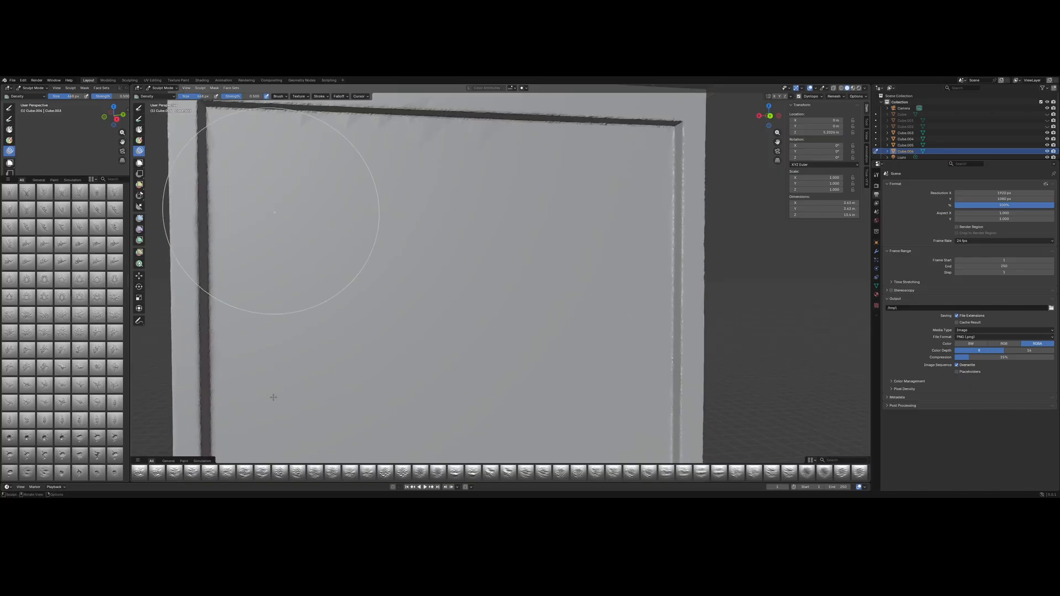
- Stamp a round leafy wreath ornament near the top of the newly refined panel
scroll(275, 398, down, 4)
scroll(79, 338, up, 2)
click(9, 331)
scroll(466, 251, up, 2)
scroll(466, 251, down, 4)
middle_drag(466, 251, 482, 319)
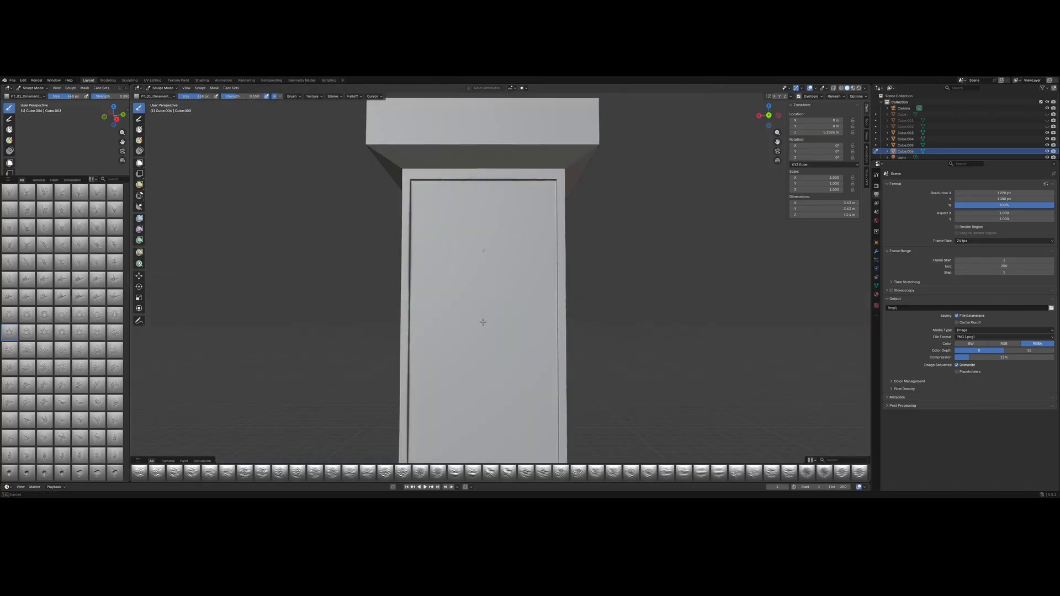
drag(482, 238, 480, 360)
scroll(464, 337, down, 2)
scroll(442, 310, down, 3)
mouse_move(441, 311)
middle_down()
mouse_move(506, 298)
mouse_move(376, 303)
mouse_move(416, 270)
middle_up()
scroll(416, 301, up, 4)
scroll(397, 314, up, 1)
scroll(64, 276, up, 3)
click(62, 245)
mouse_move(413, 237)
mouse_down()
mouse_move(414, 383)
mouse_move(421, 362)
mouse_up()
key(ctrl+z)
- Stamp a large acanthus scroll with a round bead below the leafy wreath
click(114, 244)
scroll(411, 356, down, 2)
mouse_move(365, 356)
middle_down()
mouse_move(400, 350)
mouse_move(354, 337)
middle_up()
scroll(387, 332, up, 3)
scroll(83, 314, up, 3)
- Stamp a leaf spray below the acanthus scroll and a layered flower beneath it
click(62, 315)
scroll(449, 331, down, 1)
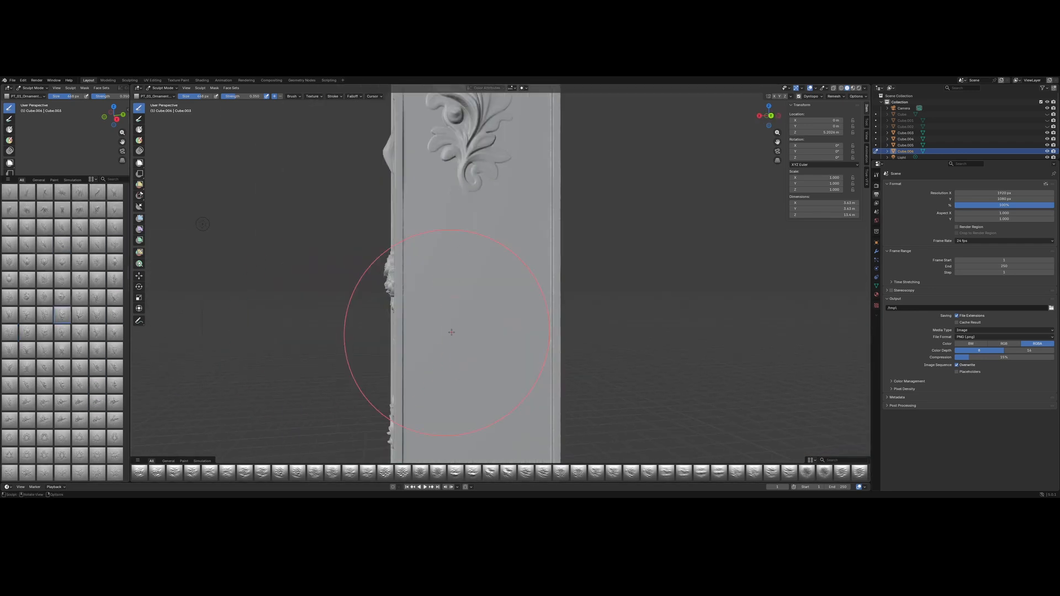
scroll(458, 309, down, 1)
drag(473, 258, 473, 350)
mouse_move(441, 331)
middle_down()
mouse_move(464, 314)
mouse_move(344, 304)
mouse_move(421, 440)
middle_up()
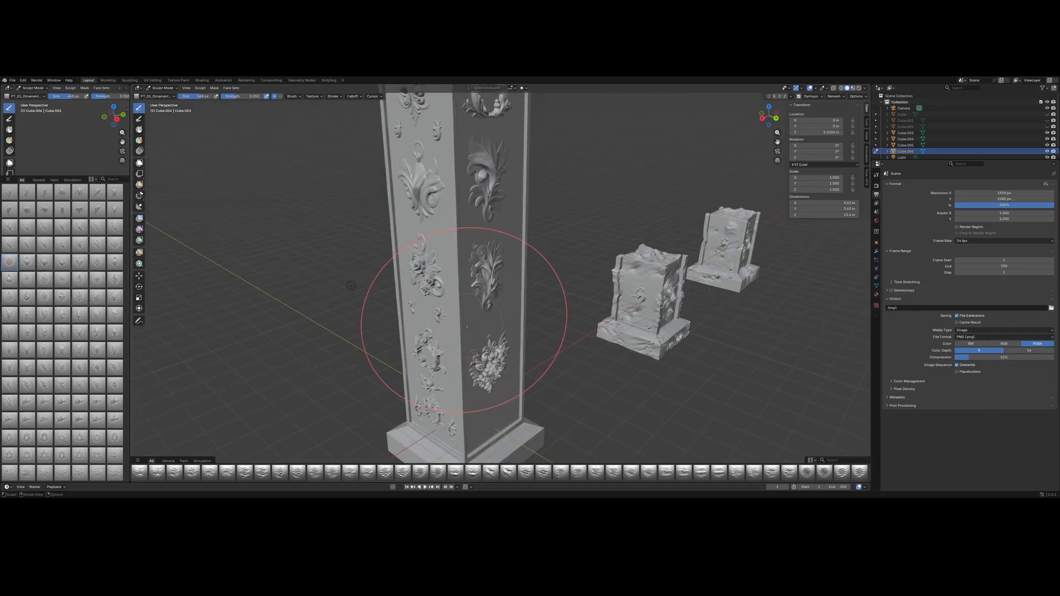
- Fill the gaps beside the large ornaments with a small scroll, a small wreath and a small floral ornament
scroll(505, 346, up, 3)
scroll(505, 346, up, 3)
middle_drag(456, 406, 464, 389)
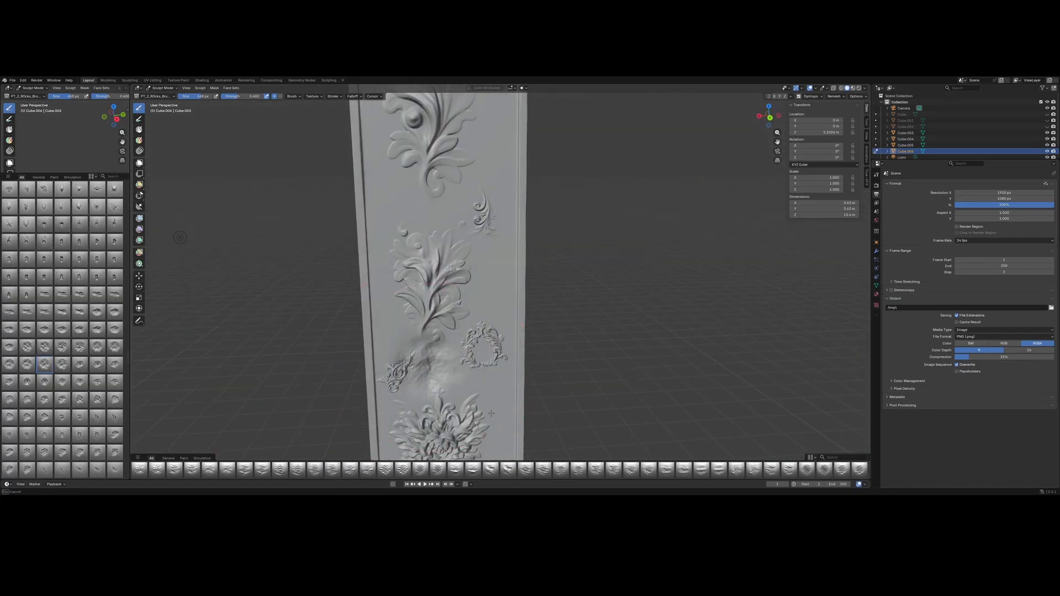
- Roughen the surface inside and around the top wreath with a rock brush, and turn to the neighbouring ornamented panel
shift+middle_drag(491, 413, 492, 423)
shift+middle_drag(459, 125, 476, 345)
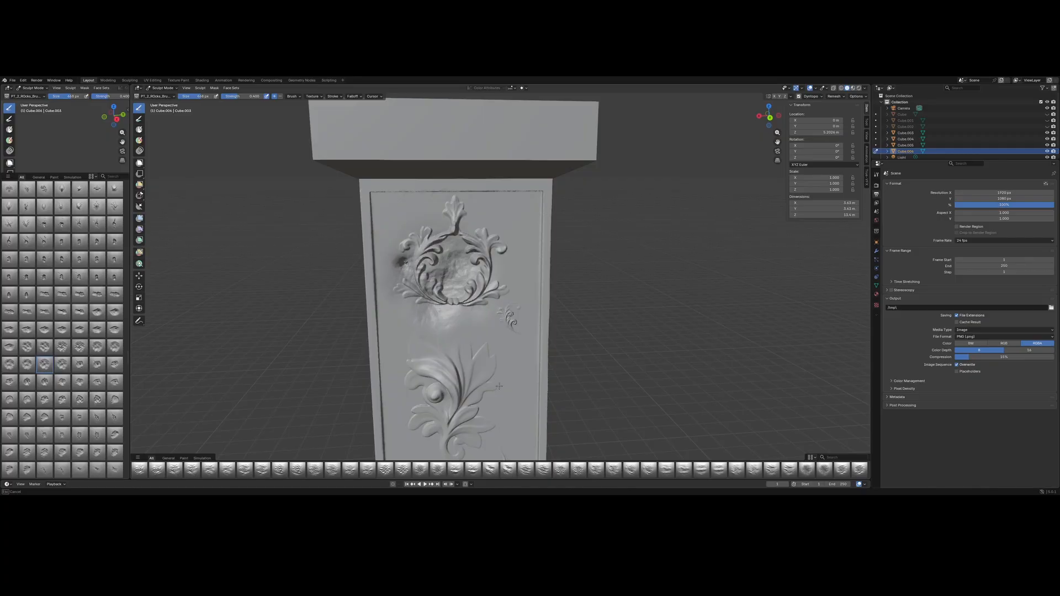
middle_drag(499, 387, 249, 399)
shift+middle_drag(476, 455, 466, 343)
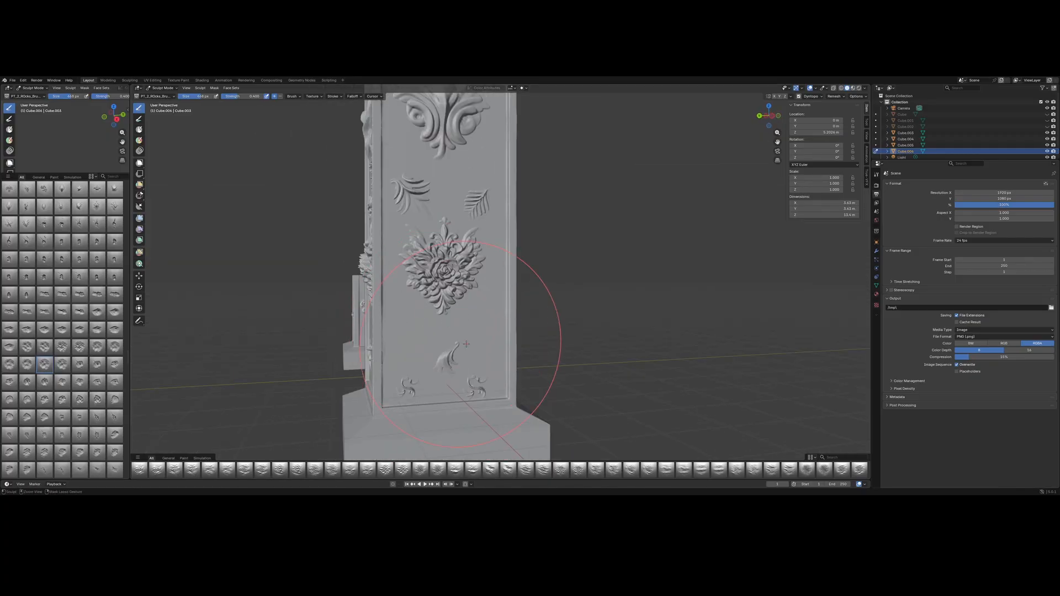
- Add rock-brush wear to the chained-sphere panel and choose a different rock brush for the pillar's upper part
middle_drag(396, 408, 435, 320)
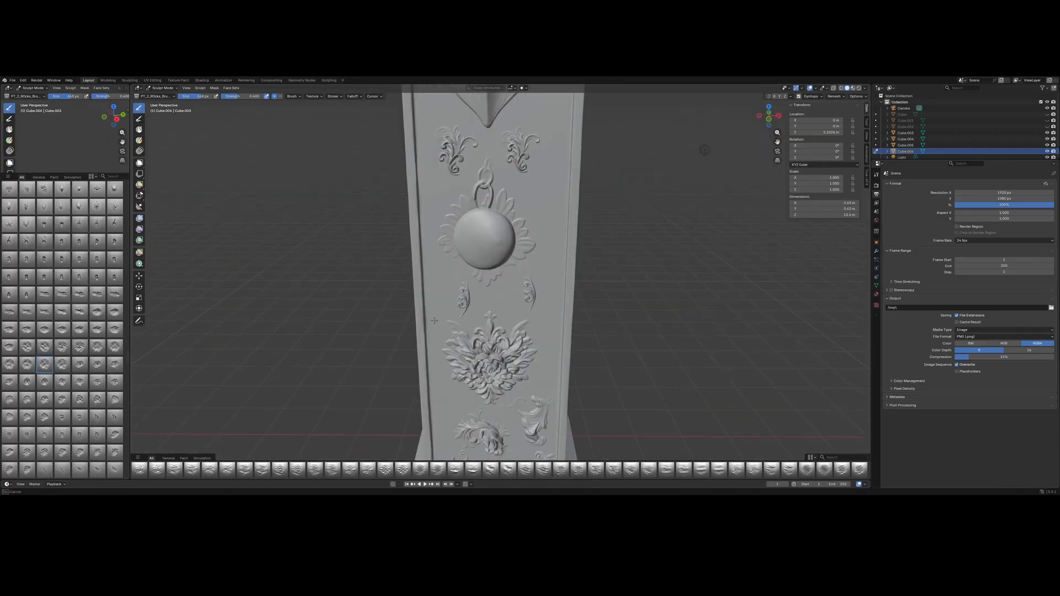
mouse_move(490, 226)
shift+middle_down()
mouse_move(479, 381)
mouse_move(431, 375)
mouse_move(484, 384)
mouse_move(446, 223)
shift+middle_up()
scroll(478, 381, down, 4)
scroll(484, 384, up, 4)
click(115, 400)
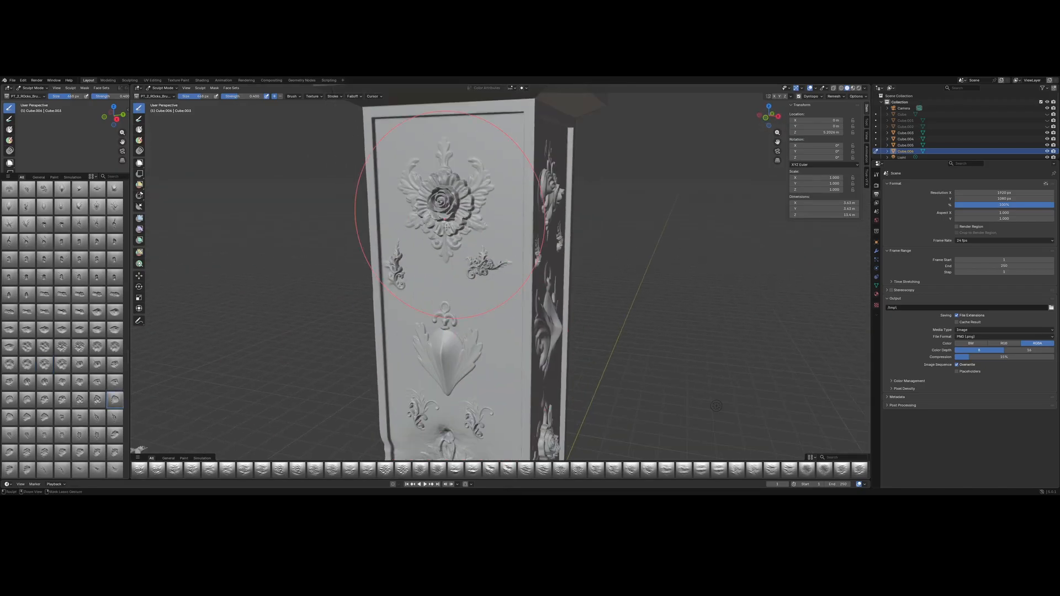
- Refine more of the pillar's mesh with the Density brush and chip the shaft's edge with another rock brush
mouse_move(484, 313)
middle_down()
mouse_move(549, 320)
mouse_move(527, 320)
mouse_move(491, 221)
mouse_move(502, 239)
mouse_move(409, 215)
mouse_move(396, 181)
mouse_move(415, 232)
mouse_move(532, 398)
mouse_move(409, 239)
mouse_move(419, 221)
mouse_move(411, 135)
middle_up()
click(139, 151)
mouse_move(789, 434)
middle_down()
mouse_move(465, 391)
mouse_move(591, 366)
mouse_move(610, 304)
mouse_move(599, 287)
middle_up()
scroll(72, 329, down, 15)
click(45, 312)
scroll(627, 172, up, 2)
mouse_move(626, 172)
middle_down()
mouse_move(592, 328)
mouse_move(468, 334)
mouse_move(496, 191)
middle_up()
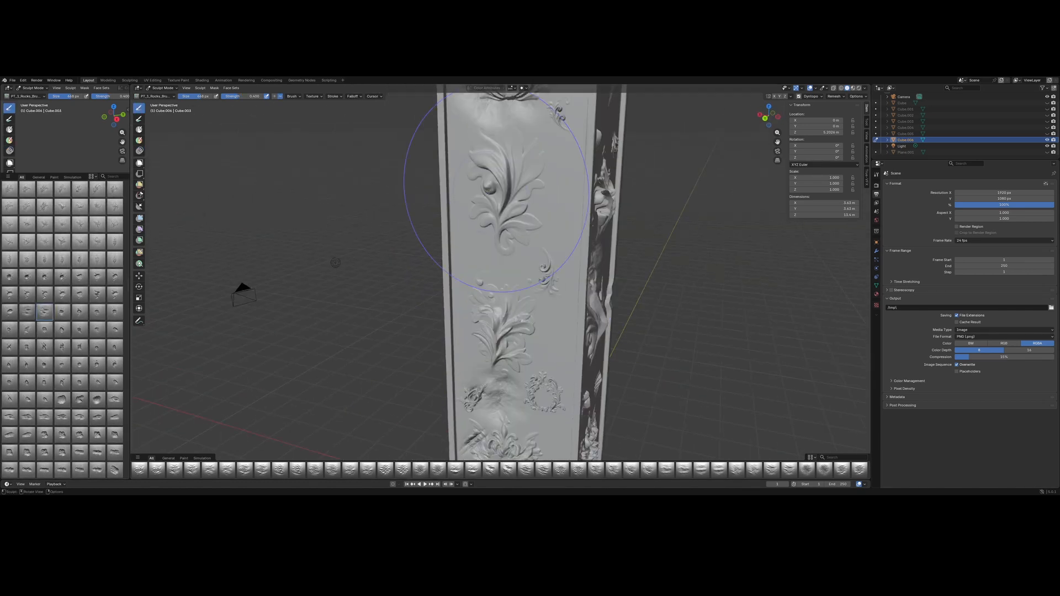
- Select another rock brush and carve gouges into the top face of the pillar's cap
middle_drag(571, 314, 472, 199)
scroll(531, 271, down, 3)
scroll(77, 331, down, 4)
click(80, 347)
middle_drag(540, 228, 503, 167)
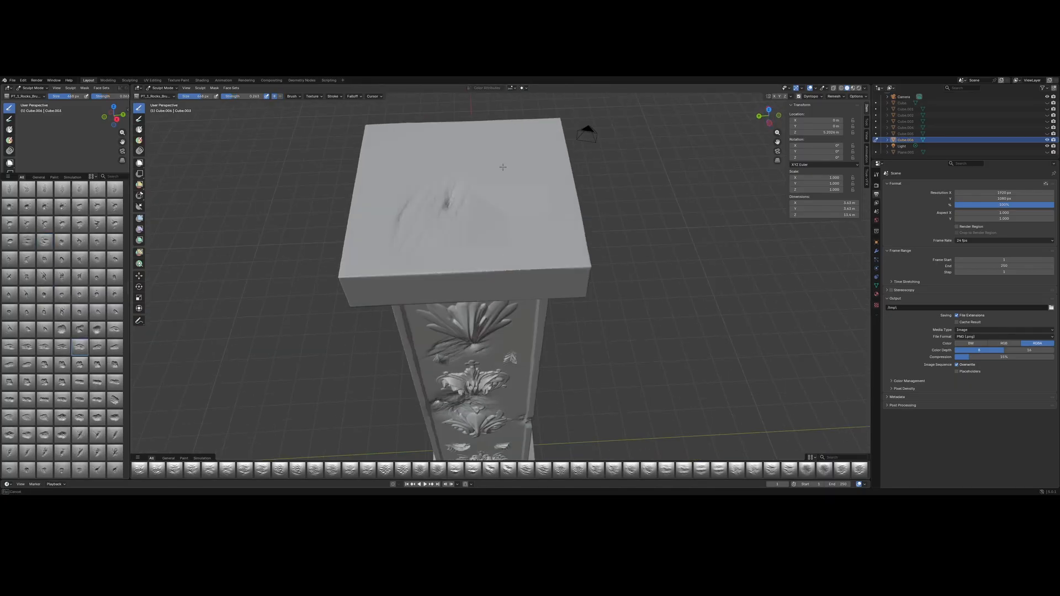
- Chip the shaft's upper corner beside the double spiral and carve diagonal rock gouges across the rose panel's small lower ornaments
mouse_move(505, 263)
middle_down()
mouse_move(461, 213)
mouse_move(594, 417)
middle_up()
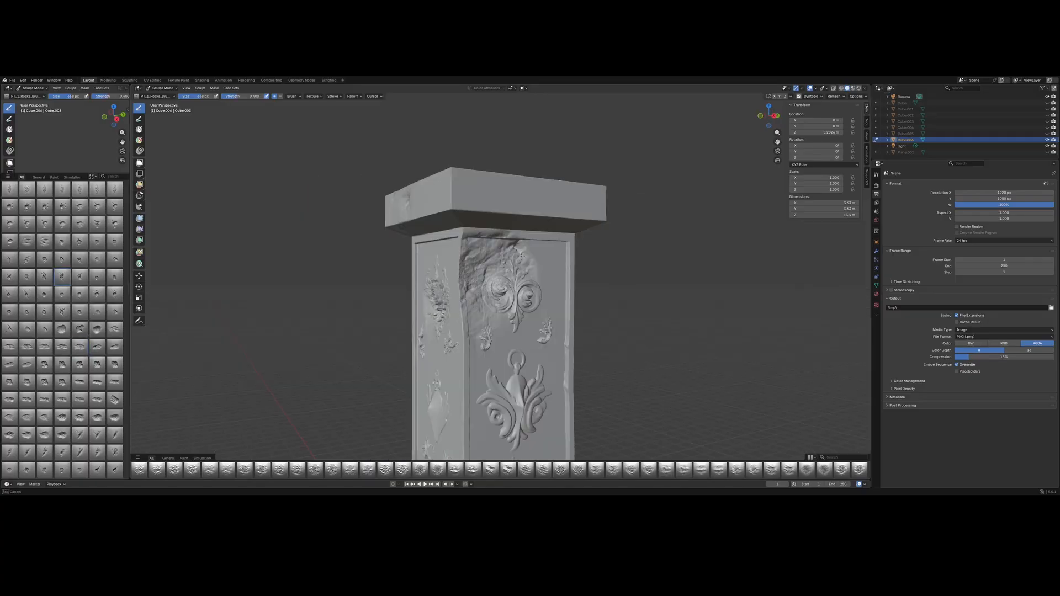
middle_drag(517, 245, 497, 189)
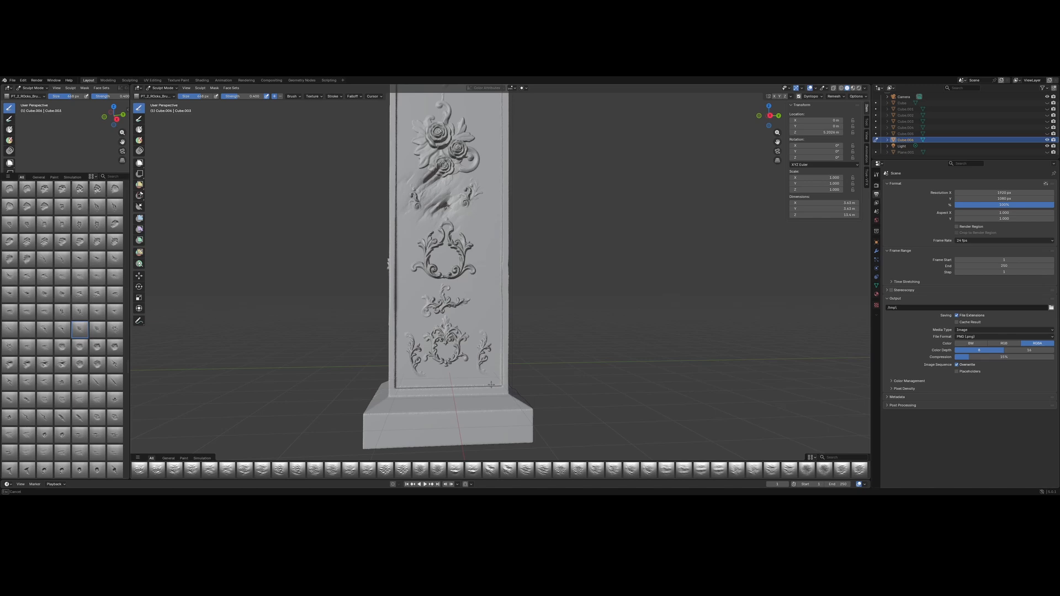
drag(414, 301, 452, 318)
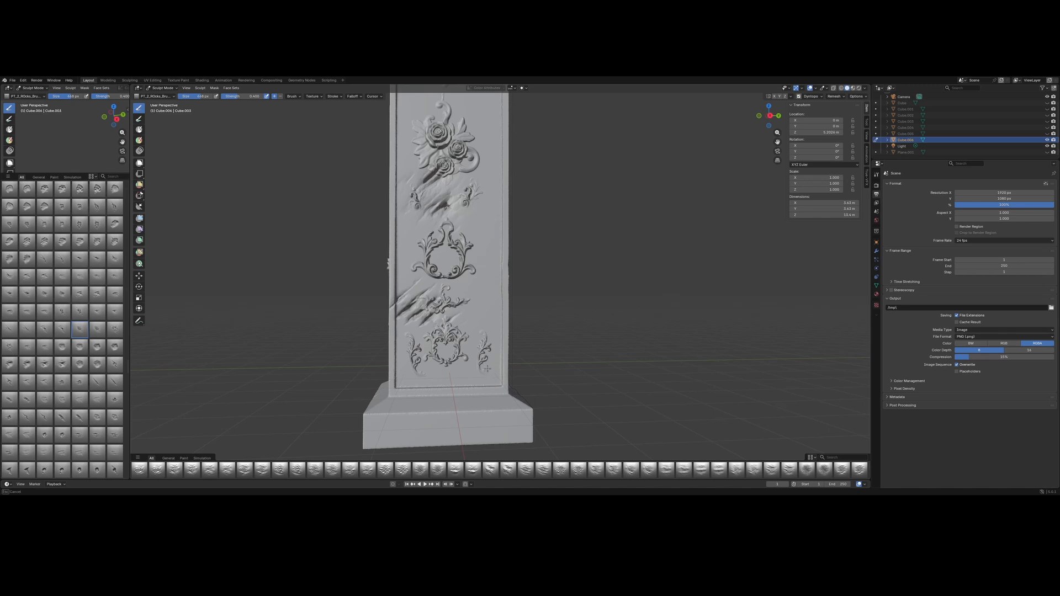
- Carve rock-brush gouges into the sloped top and front face of the pillar's base
middle_drag(452, 318, 495, 310)
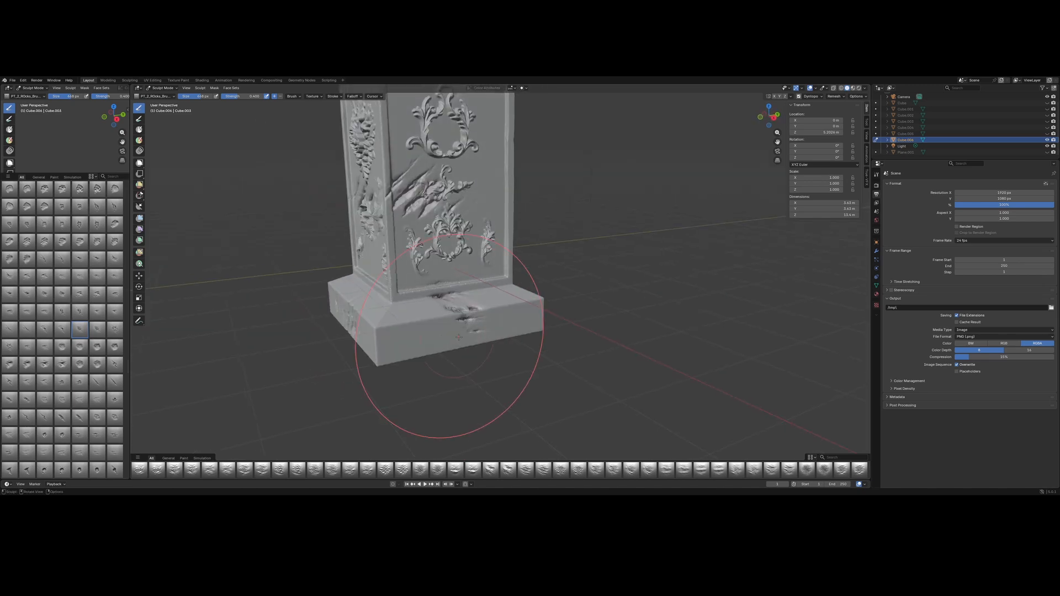
drag(462, 374, 441, 378)
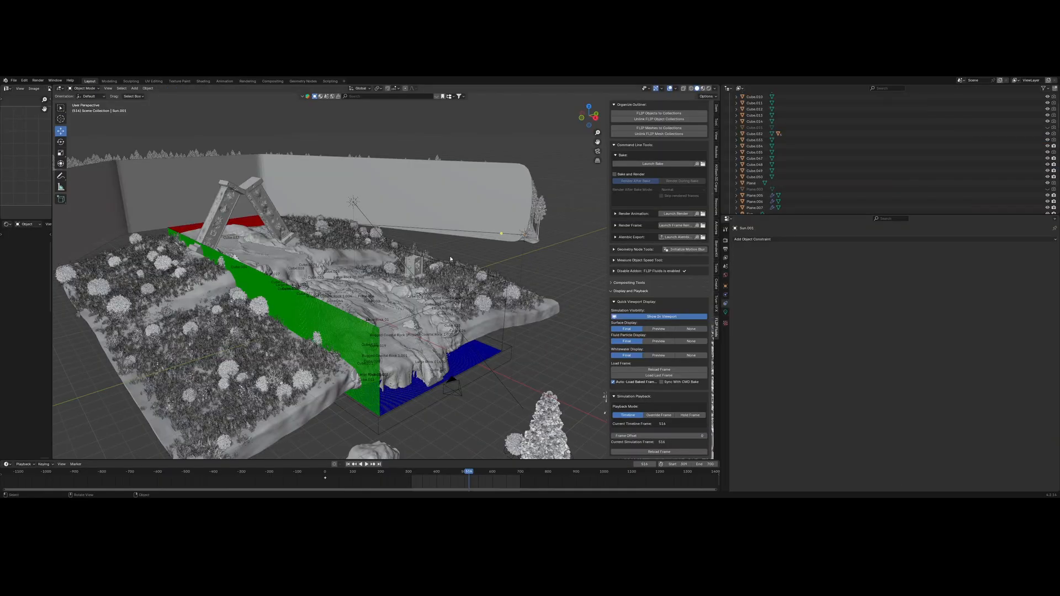
- Select the sun lights in the stream scene, preview it in rendered shading and show the main sun's light settings
click(527, 237)
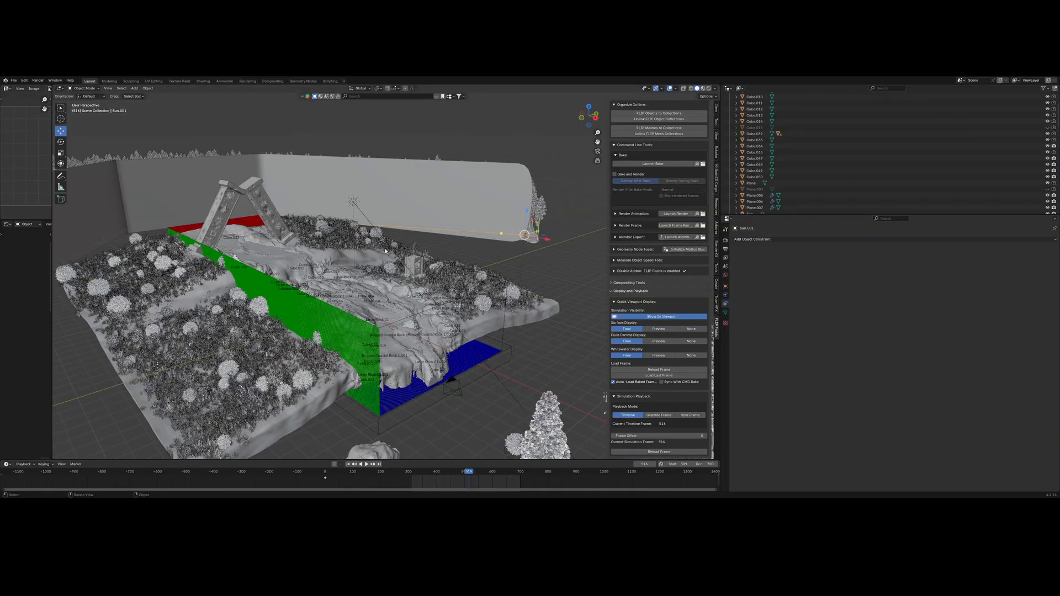
click(354, 202)
middle_drag(354, 202, 340, 235)
scroll(340, 236, down, 2)
scroll(339, 236, up, 1)
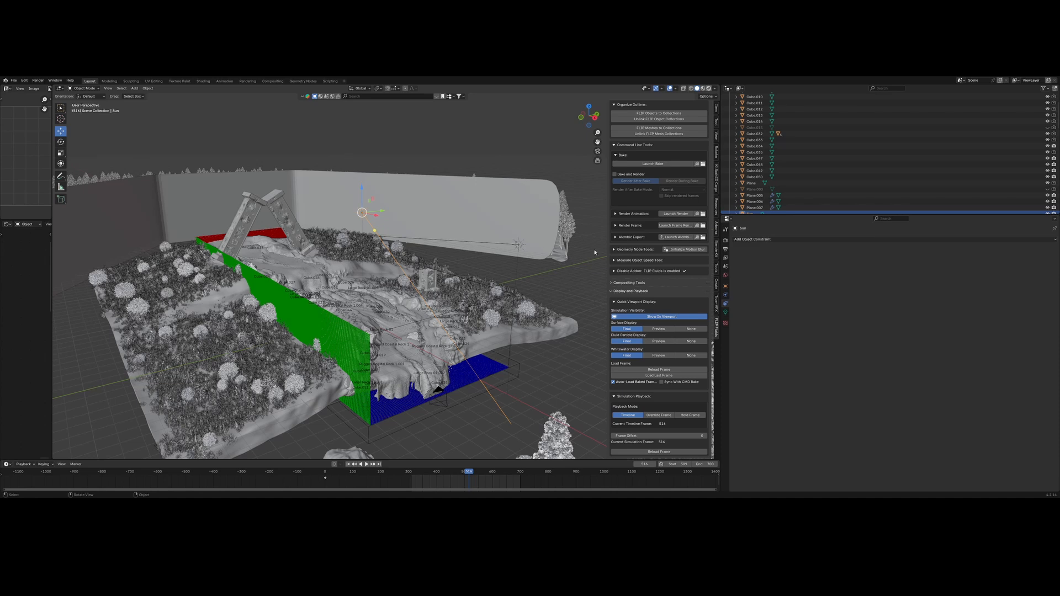
key(z)
key(8)
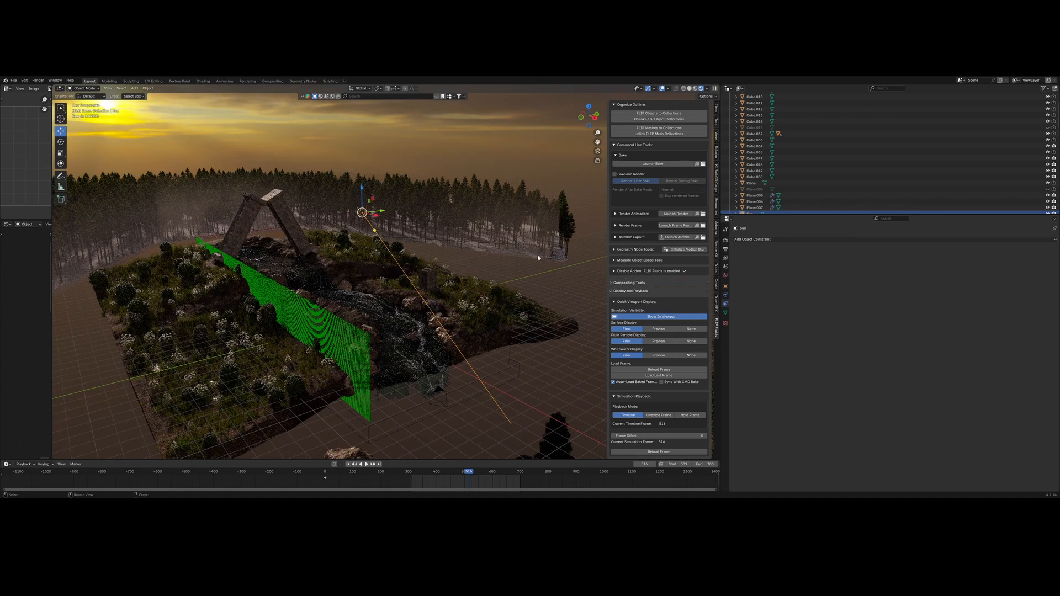
click(726, 313)
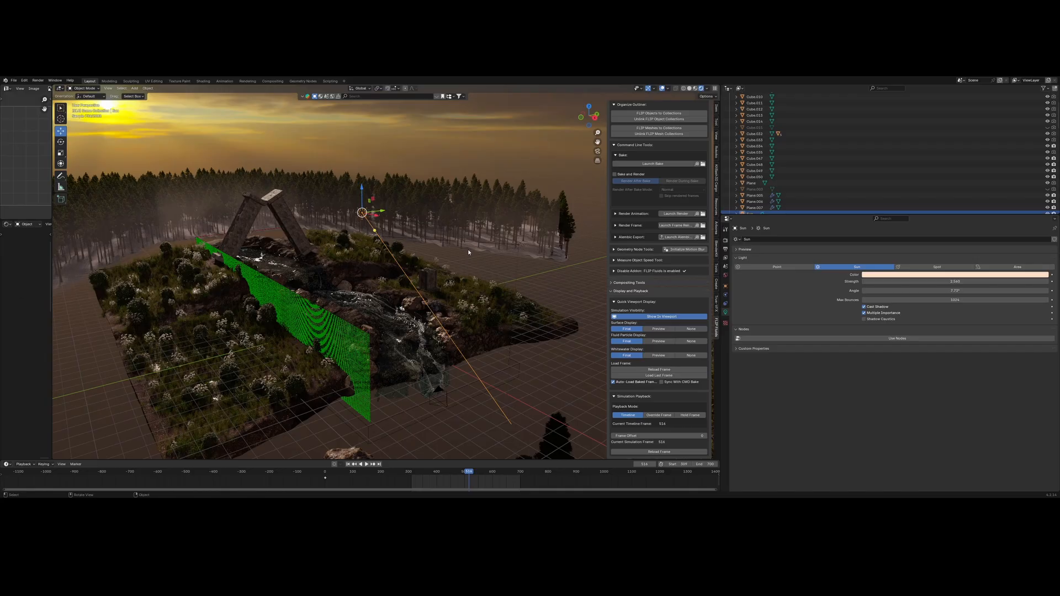
- Hide and restore the main sun and the secondary sun in turn to compare their contributions to the rendered lighting
key(h)
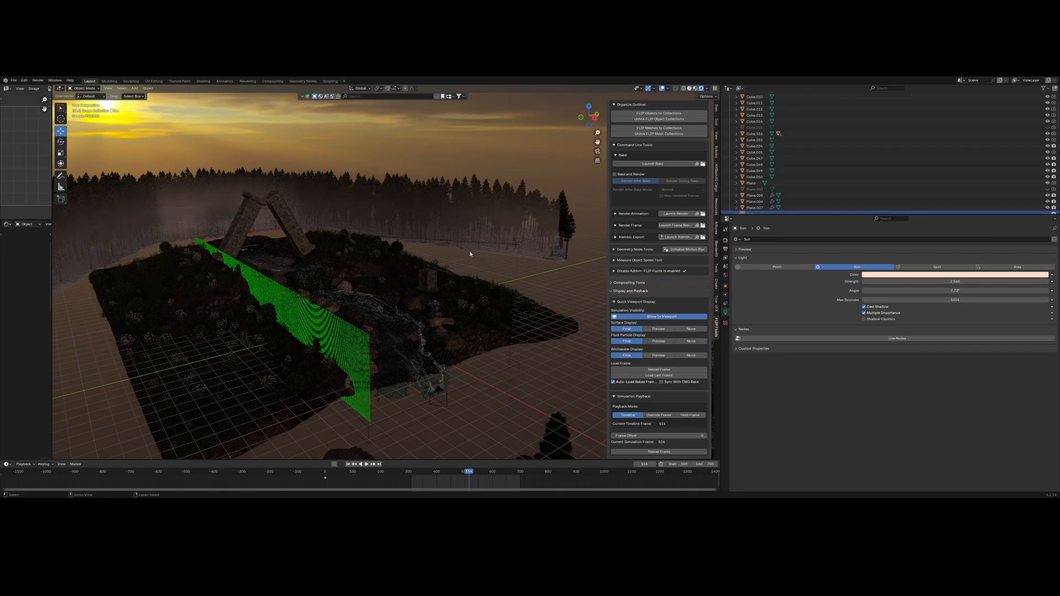
key(alt+h)
click(518, 246)
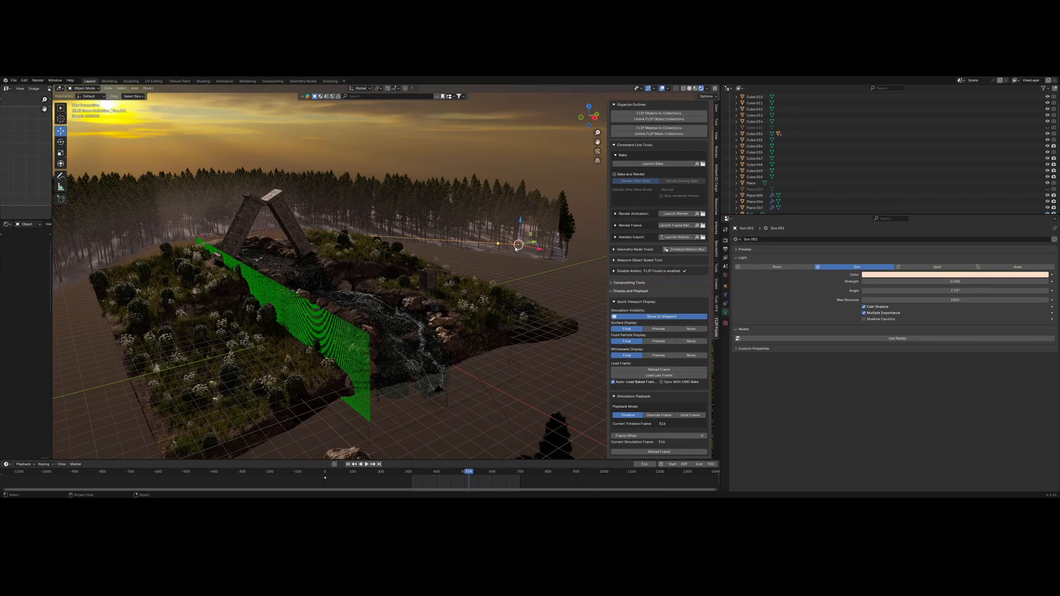
key(h)
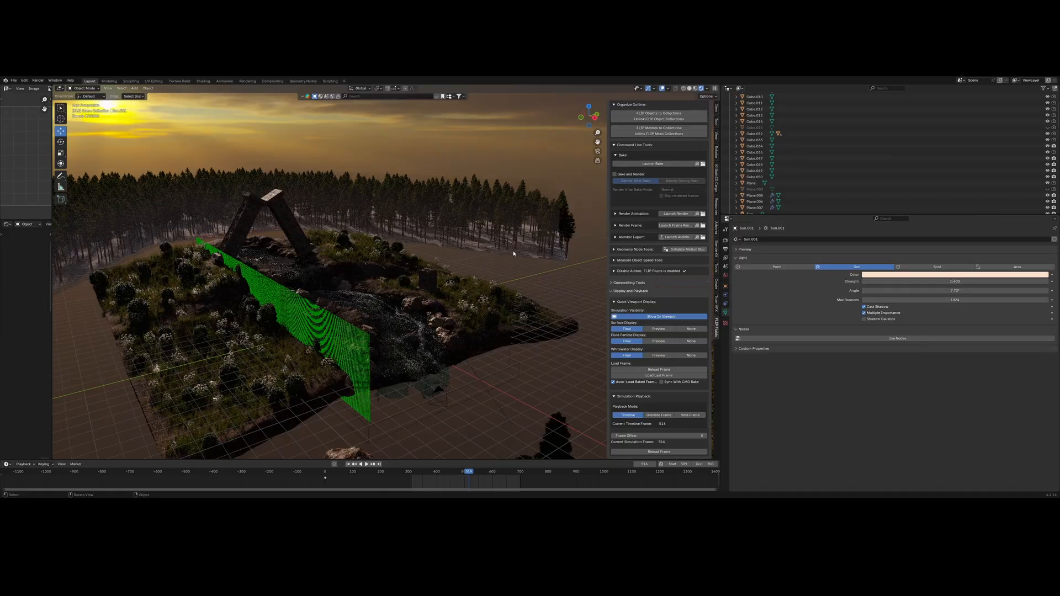
key(ctrl+z)
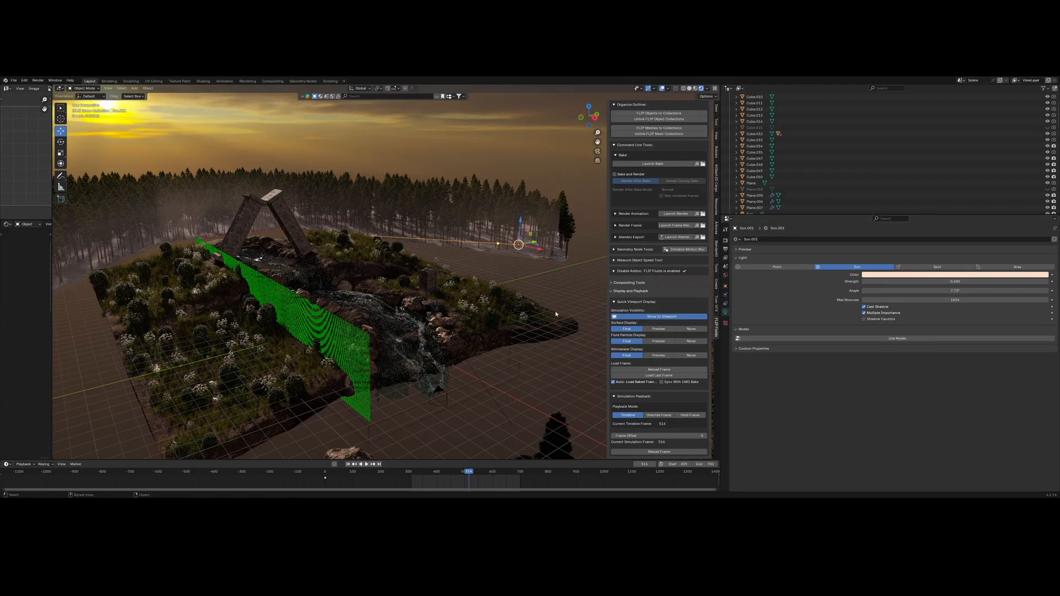
- Examine how the sun lights illuminate the stream, rocks and stone pillars from the opposite side
middle_drag(500, 293, 449, 285)
scroll(473, 280, up, 6)
scroll(473, 280, up, 3)
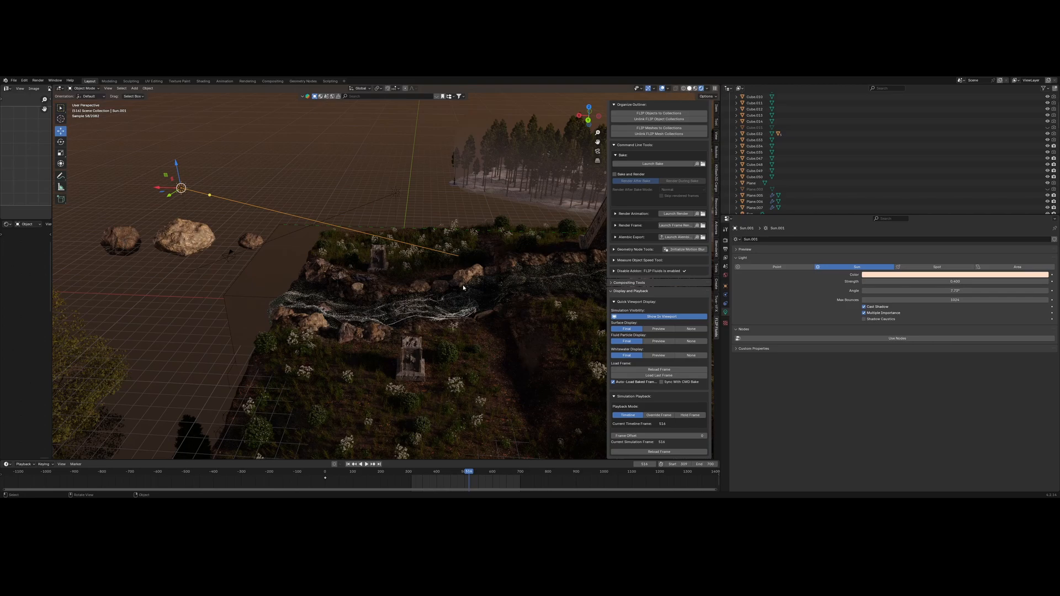
key(shift+z)
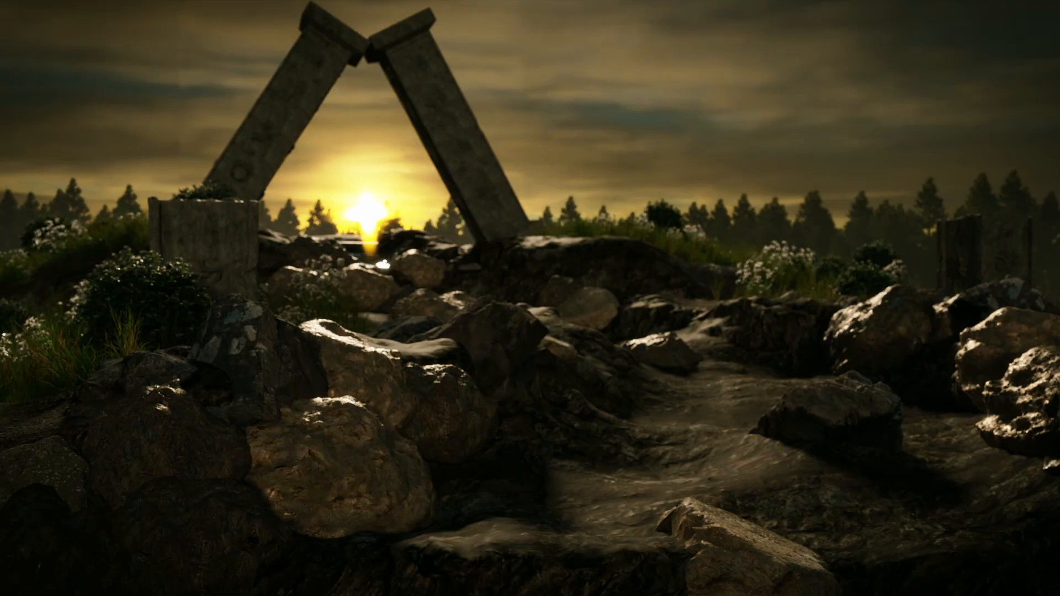